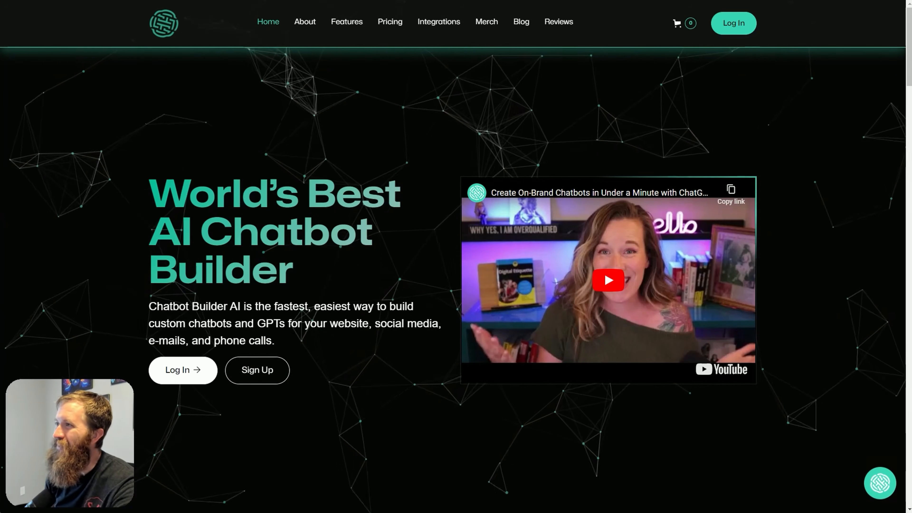
Create a new Webchat chatbot account in Chatbot Builder AI named "Youtube Demonstration"
click(792, 0)
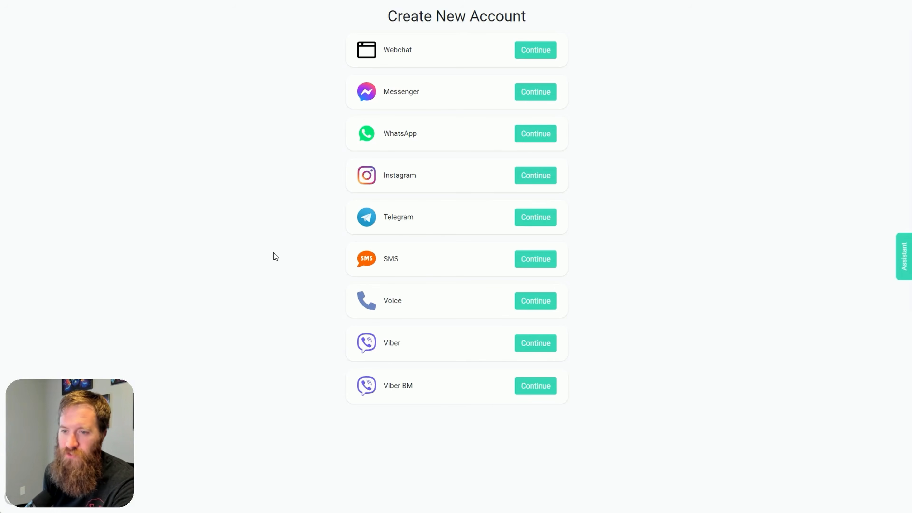
click(537, 54)
click(452, 92)
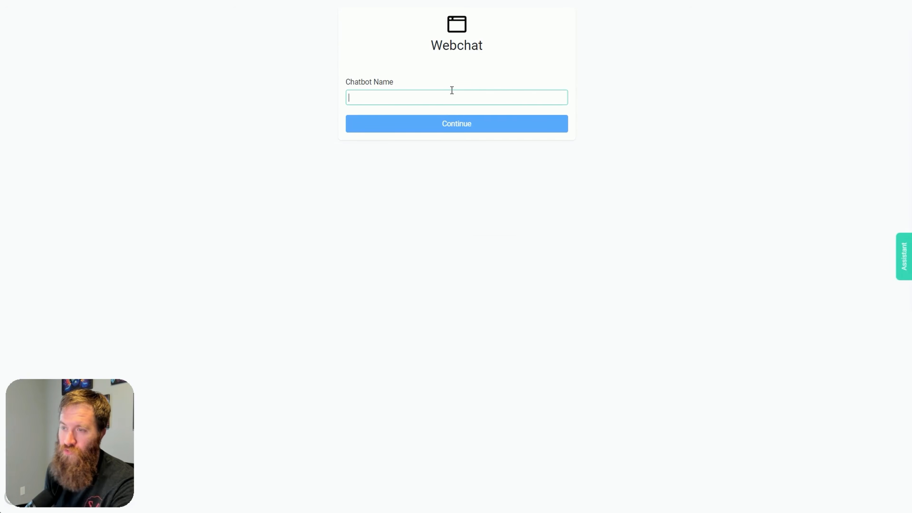
text(Youtube Demonstration)
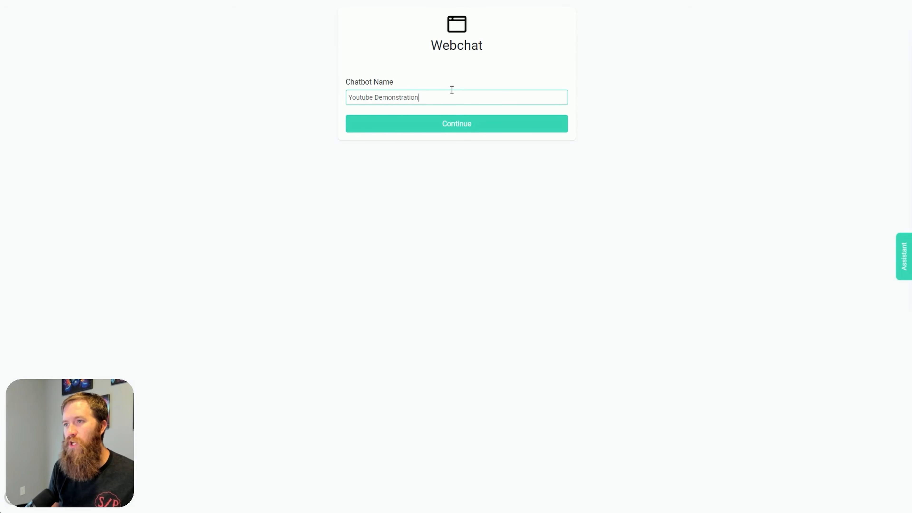
click(465, 124)
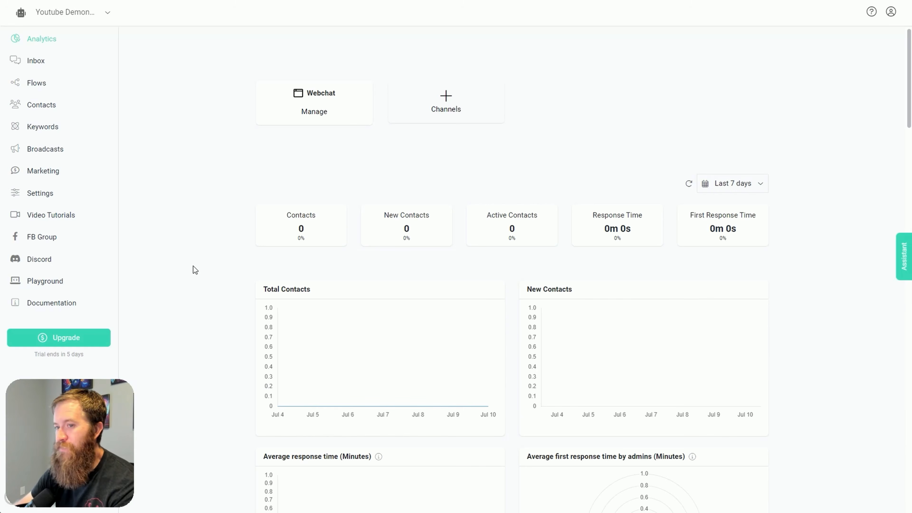
Look through the Marketing and Flows pages and the Channels, Integrations, Admins, Customizations, Billing and General sections of the settings
click(57, 175)
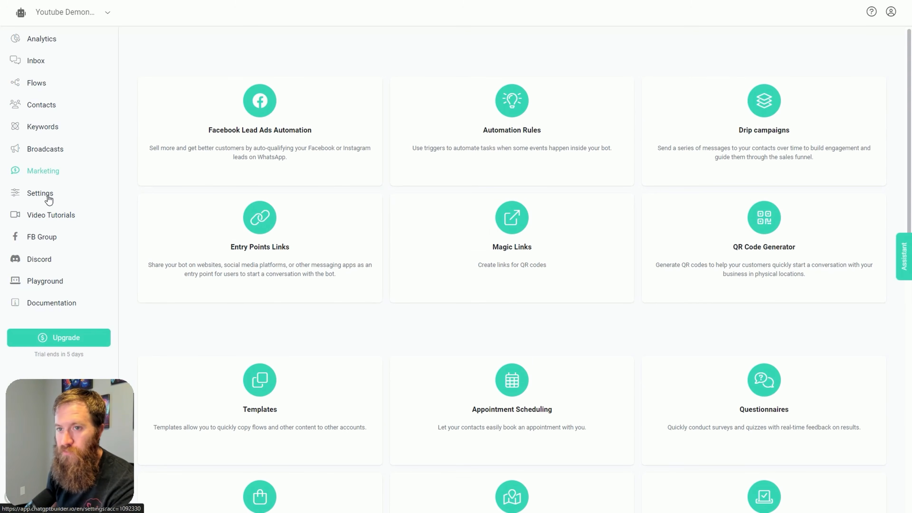
click(43, 86)
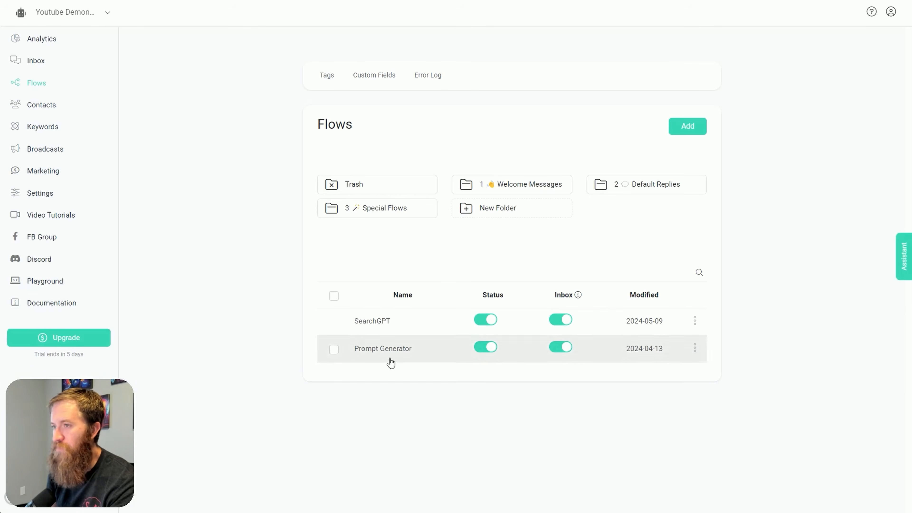
click(34, 193)
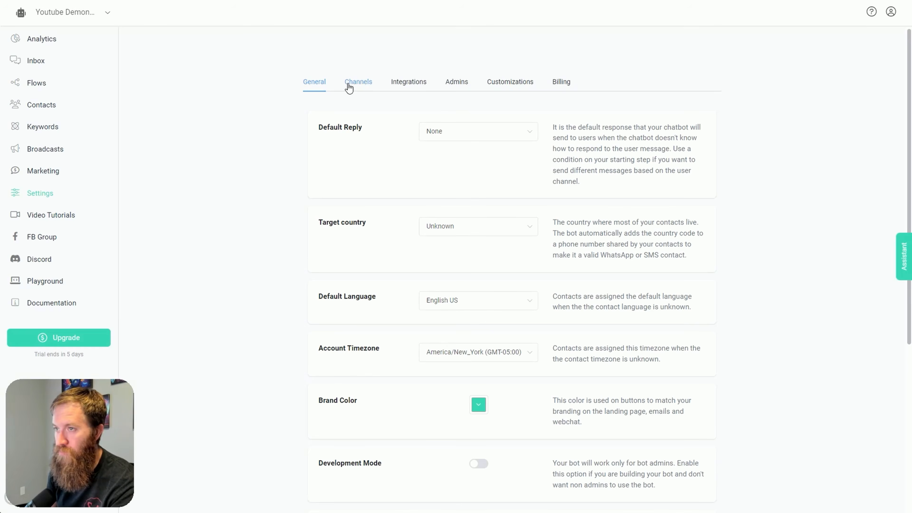
click(349, 88)
click(410, 83)
click(456, 82)
click(510, 83)
click(561, 83)
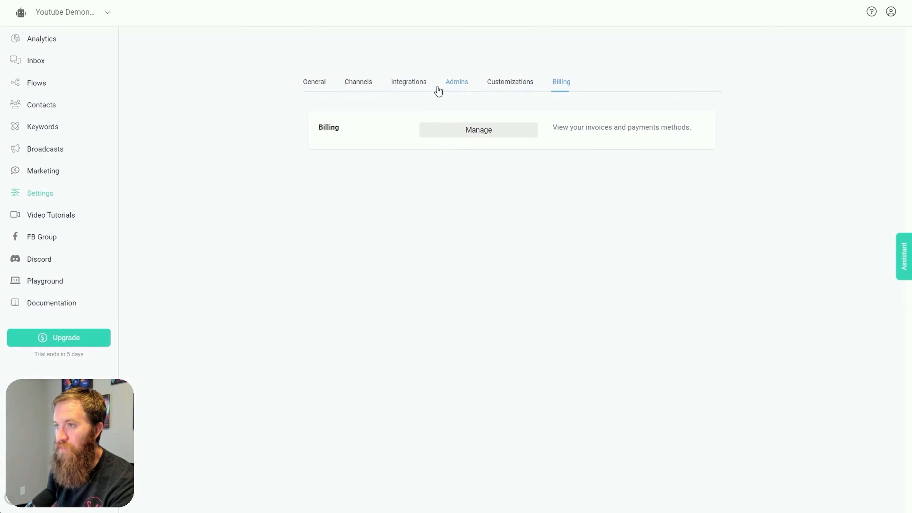
click(409, 83)
click(358, 83)
click(315, 84)
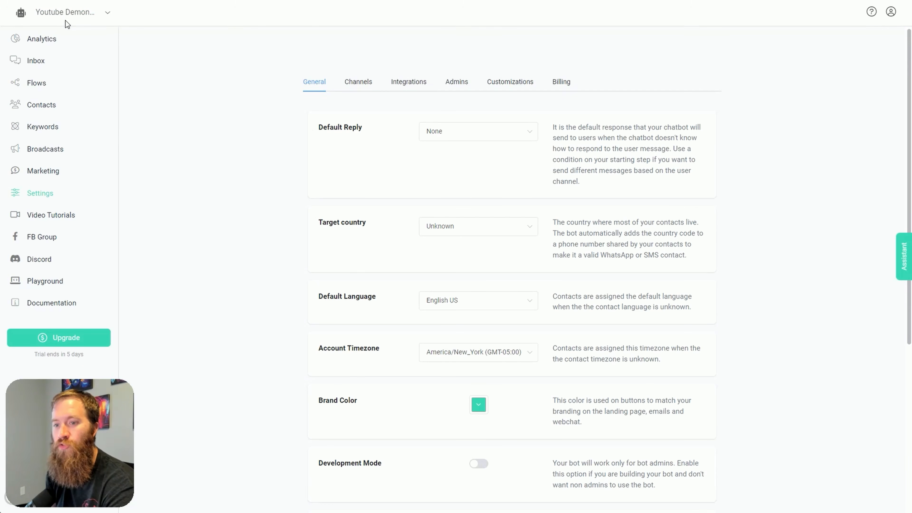
Review the chatbot's general settings down to the user ID, account ID and key at the end
scroll(245, 336, down, 7)
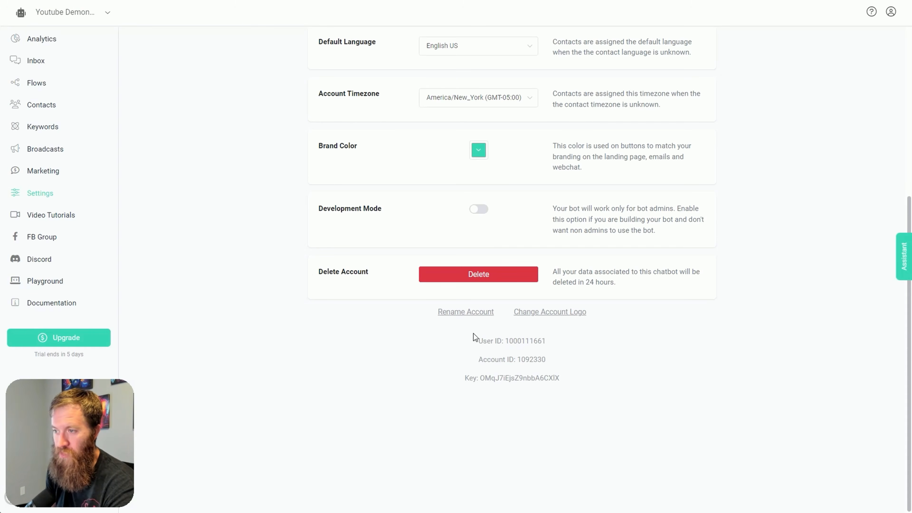
drag(492, 348, 631, 402)
drag(568, 389, 459, 331)
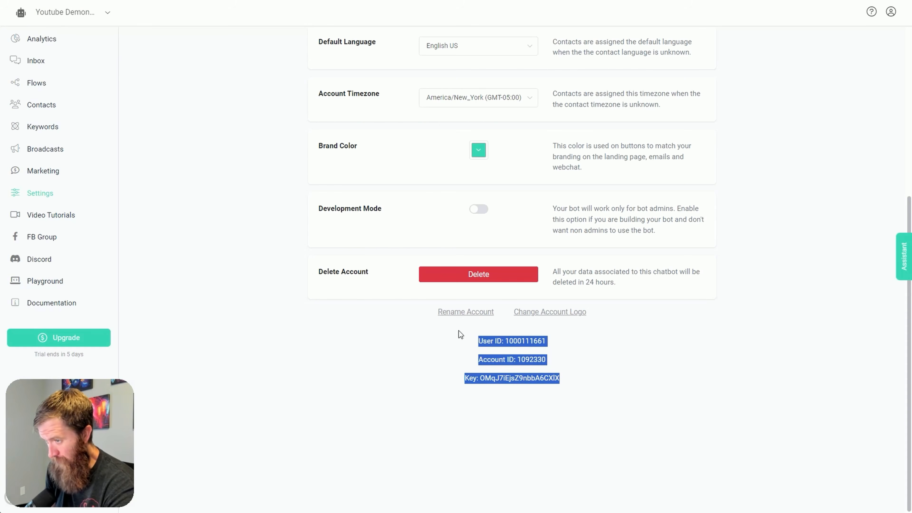
scroll(454, 369, up, 4)
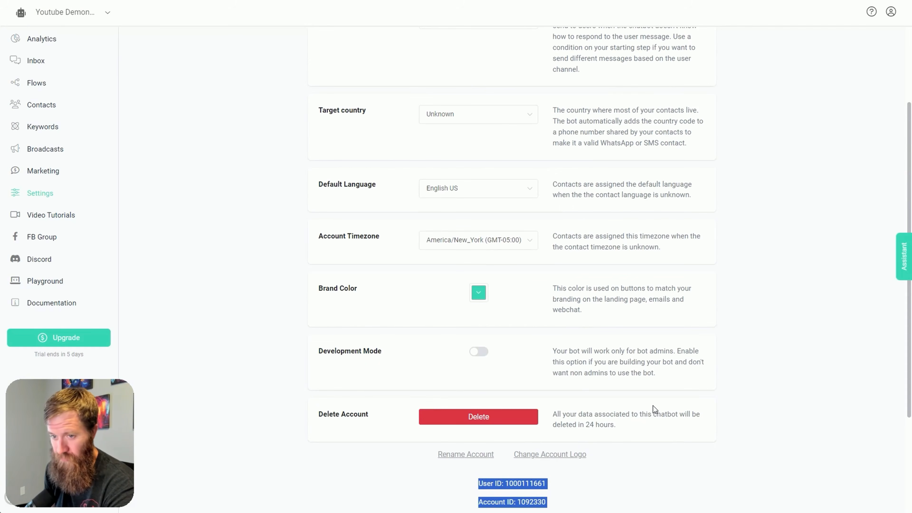
scroll(653, 406, down, 3)
click(606, 441)
scroll(603, 444, up, 5)
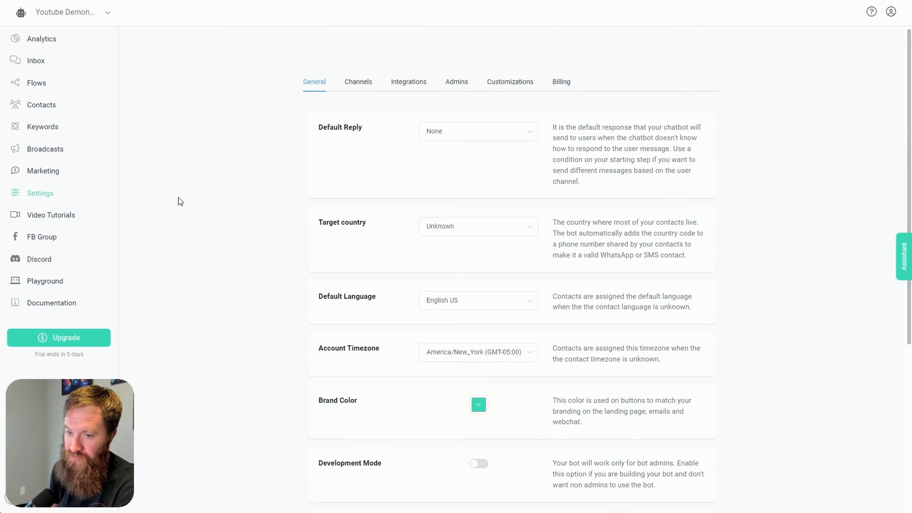
Open the OpenAI integration's business information prompt for editing and enlarge its text box
click(410, 81)
click(351, 187)
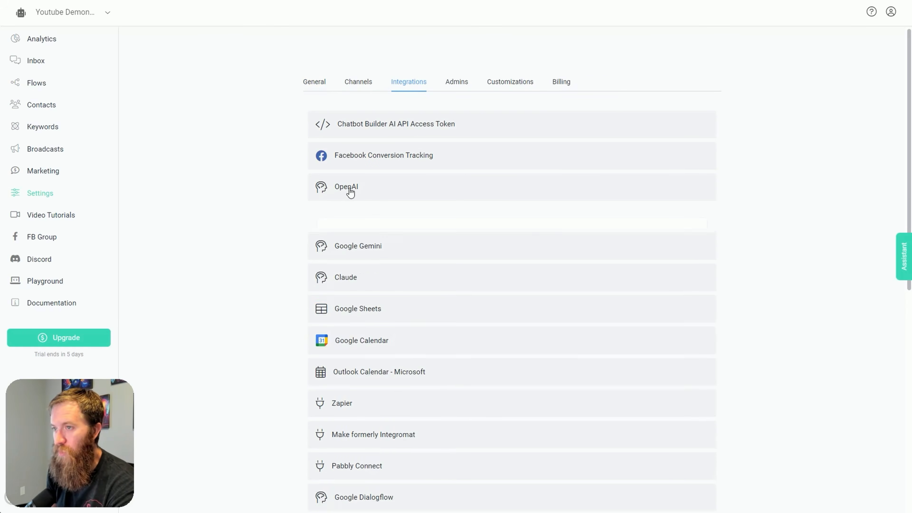
scroll(210, 198, down, 3)
scroll(222, 206, up, 2)
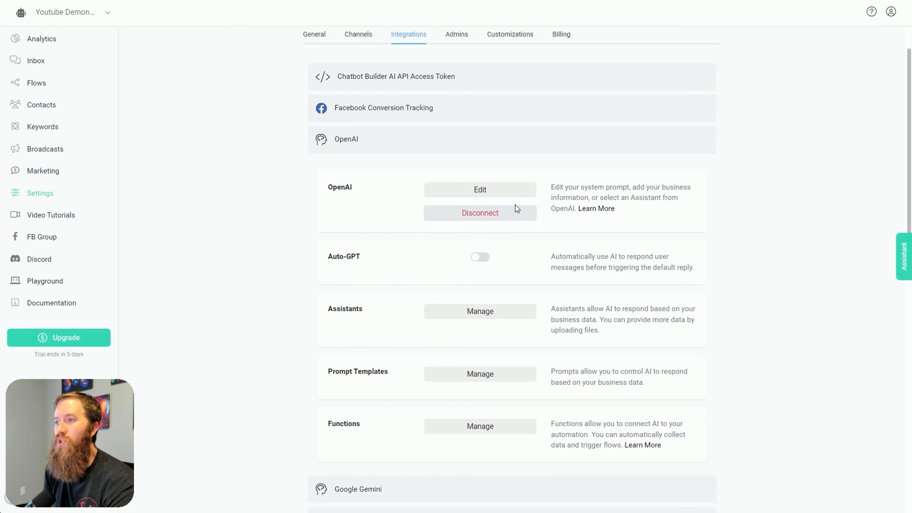
drag(625, 210, 572, 187)
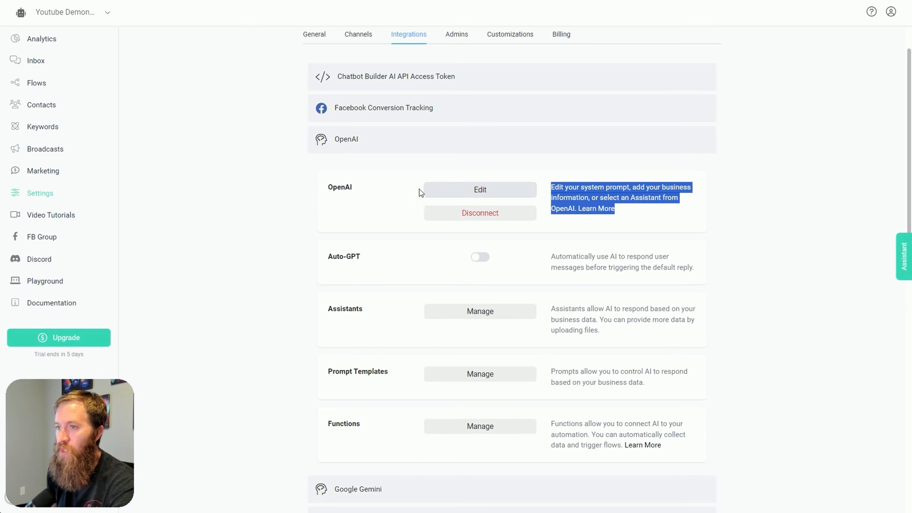
click(463, 194)
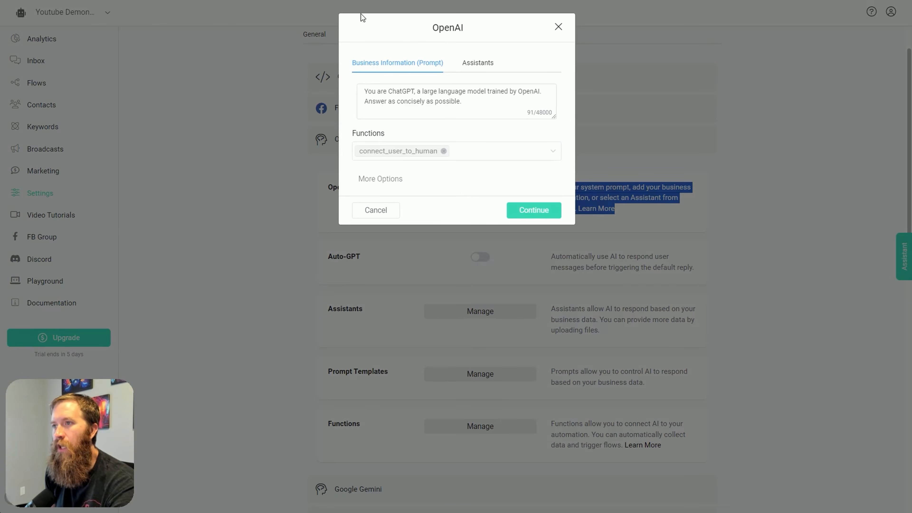
drag(555, 116, 590, 172)
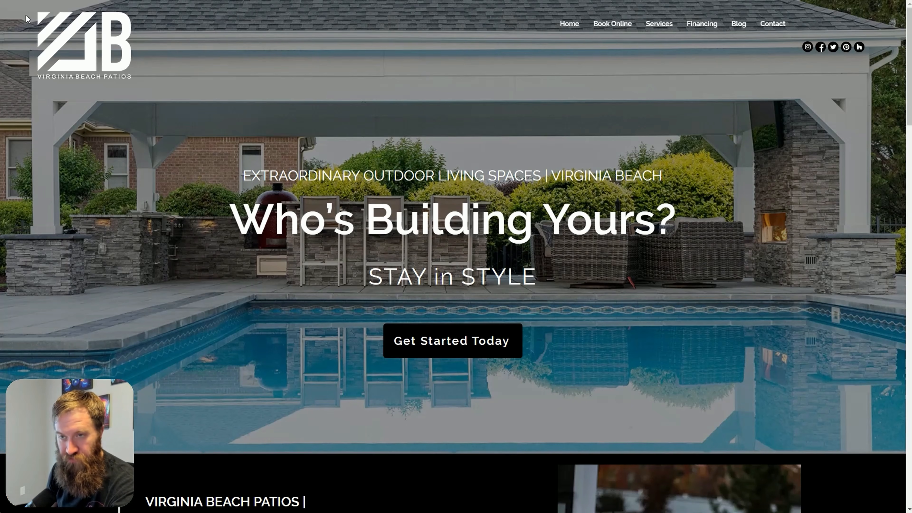
Ask ChatGPT "please build me out a business knowledge base for this url:" followed by the Virginia Beach Patios website address
scroll(360, 198, down, 2)
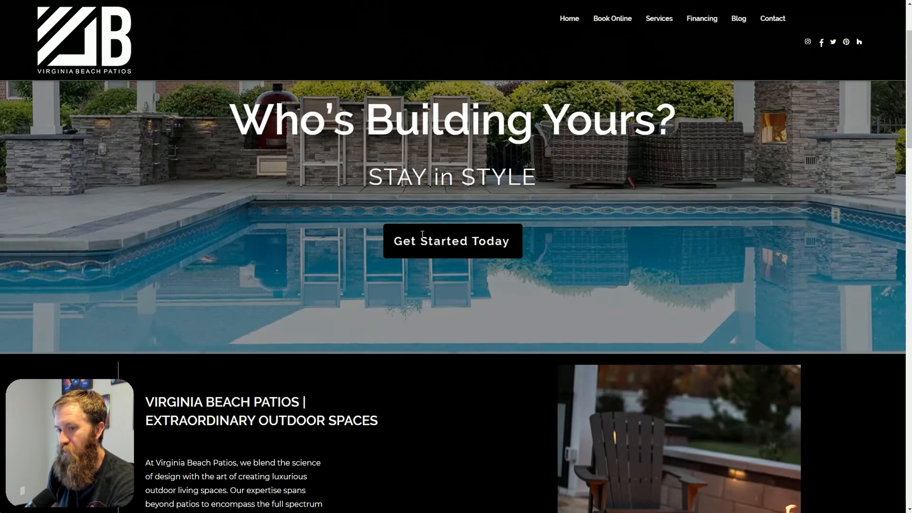
scroll(404, 216, up, 2)
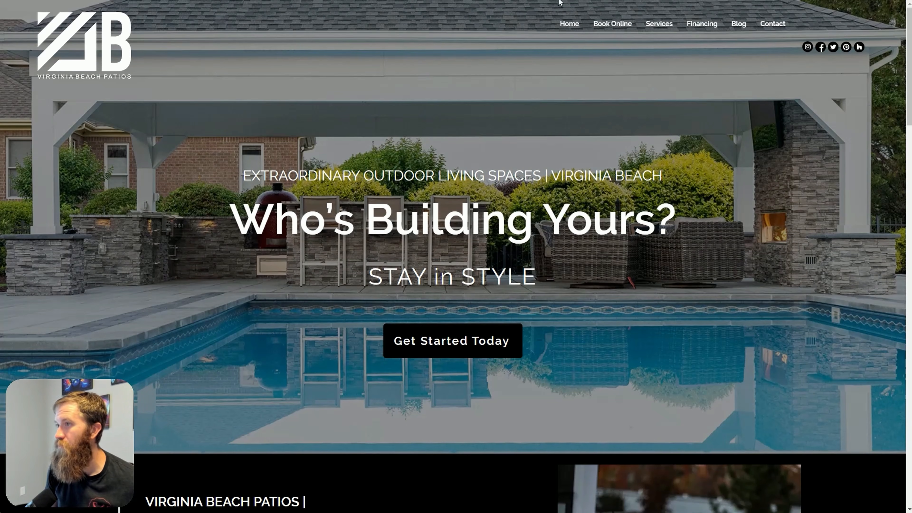
key(ctrl+Tab)
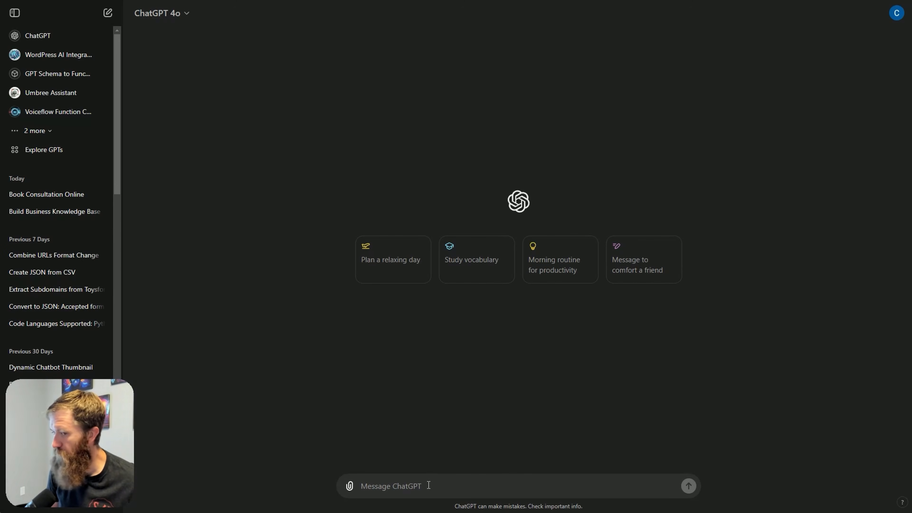
text(please )
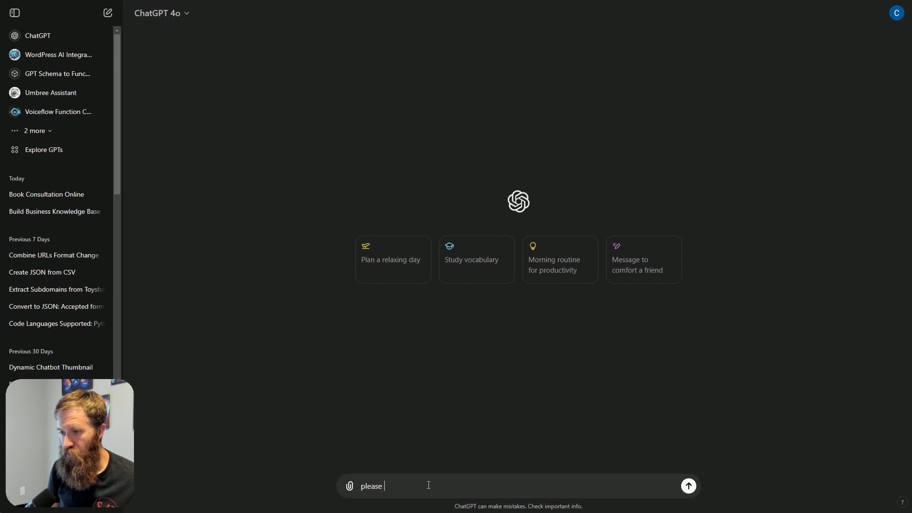
text(build me out a business )
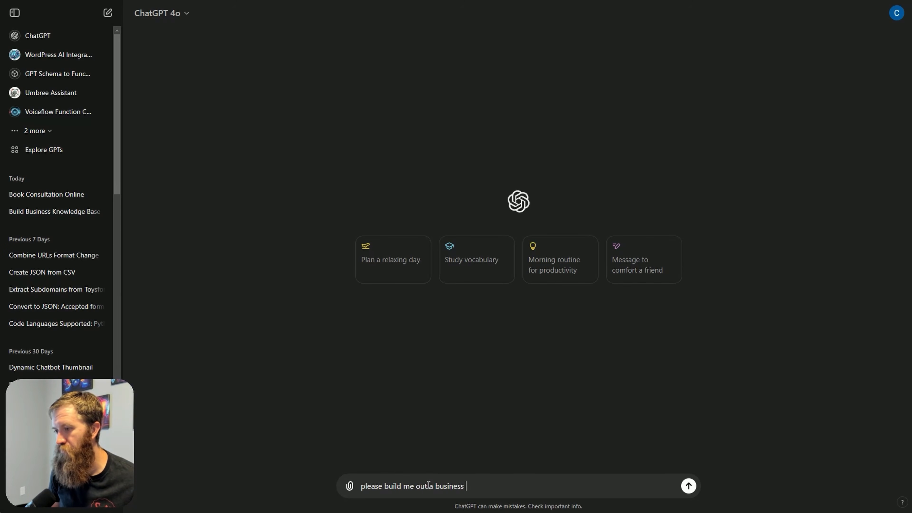
text(knowledge base for this u)
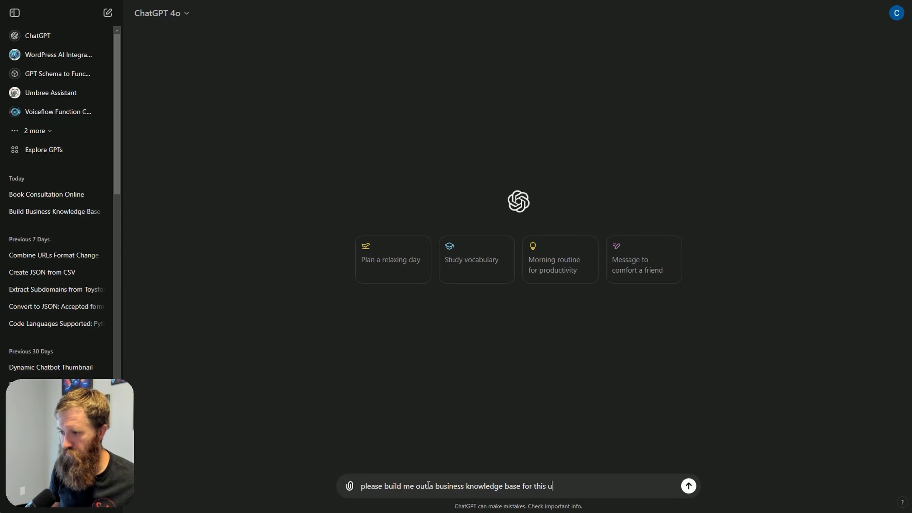
text(rl:)
key(shift+Return)
text(https://www.virginiabeachpatios.com/)
key(Return)
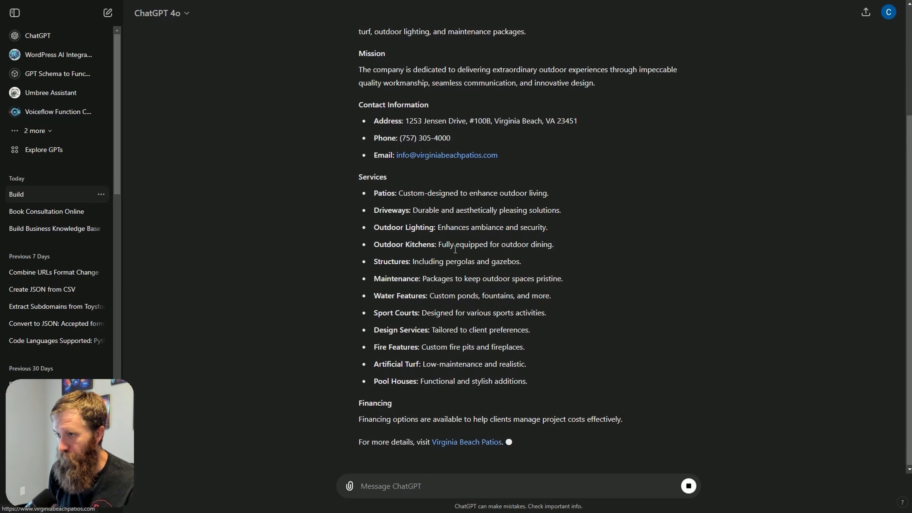
Replace the OpenAI business prompt in Chatbot Builder AI with the Virginia Beach Patios knowledge base copied from ChatGPT, enlarging the text box
scroll(361, 115, up, 4)
drag(362, 115, 581, 444)
scroll(607, 267, down, 4)
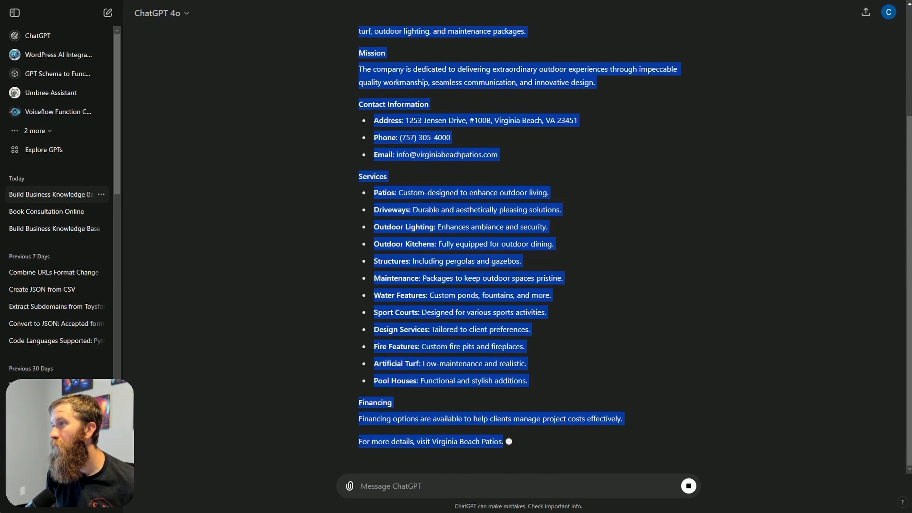
click(785, 0)
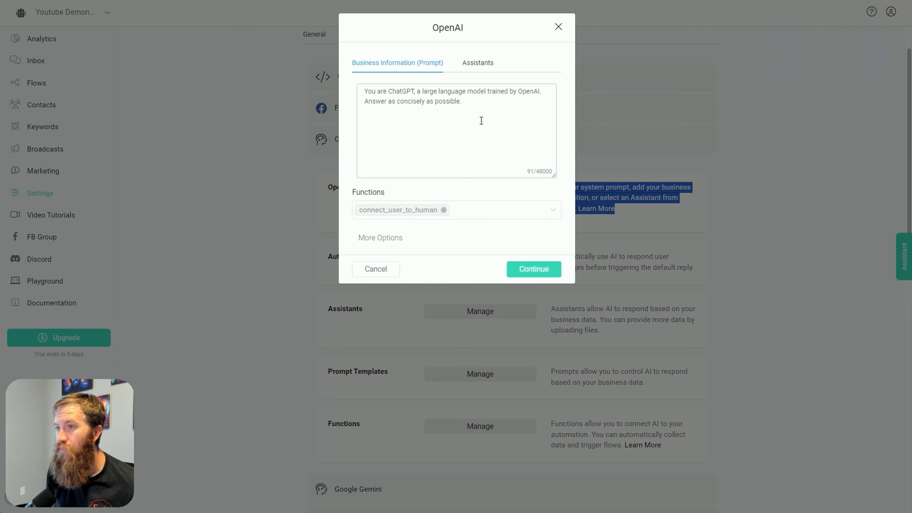
drag(480, 118, 280, 74)
key(ctrl+v)
scroll(460, 143, up, 10)
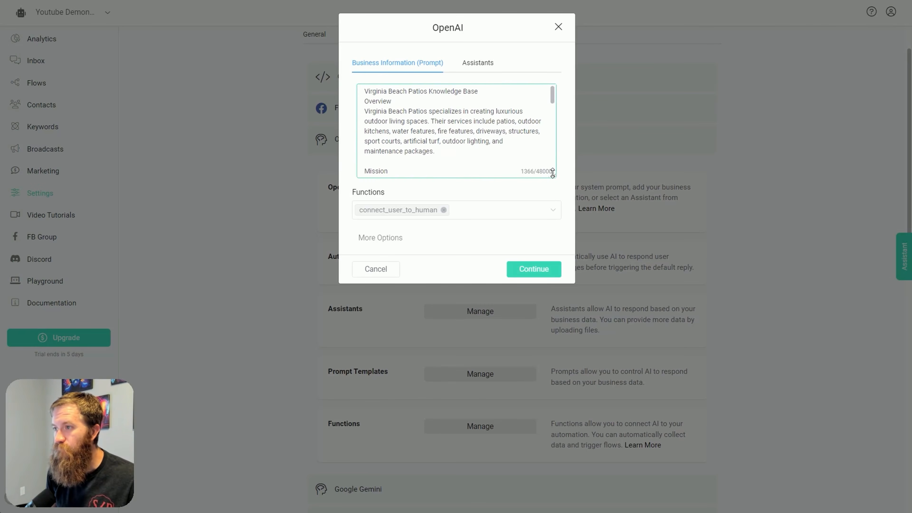
drag(554, 175, 549, 304)
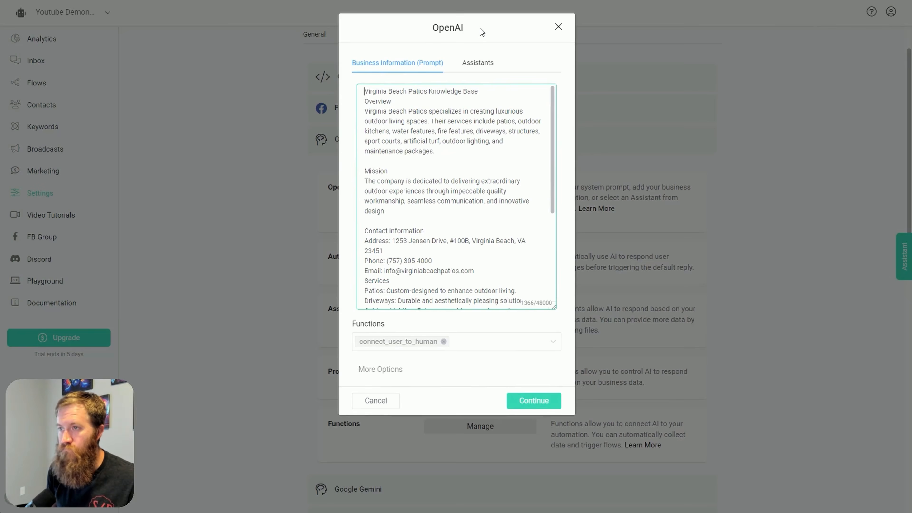
Add "You are an assistant for VB patios, provide users with answers to questions." above the knowledge base in the prompt
key(Return)
key(Return)
key(Up)
key(Up)
text(You are )
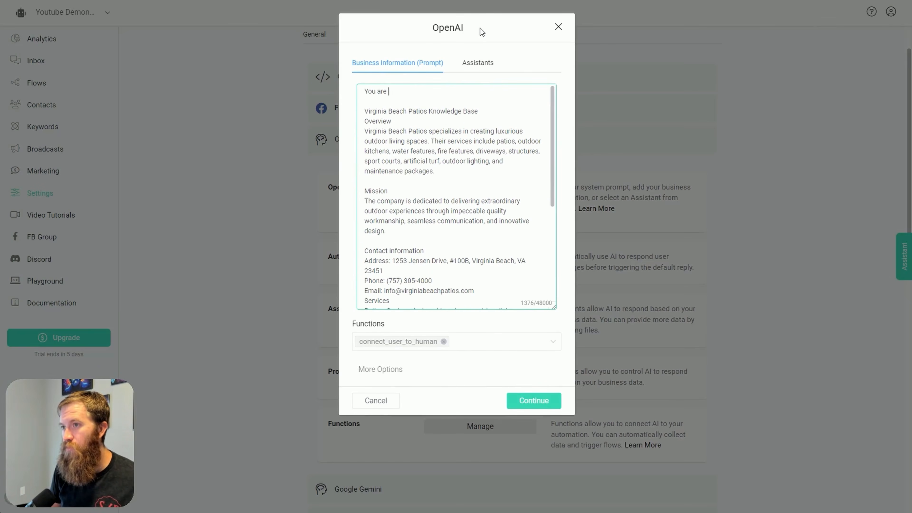
text(an assistant for VB )
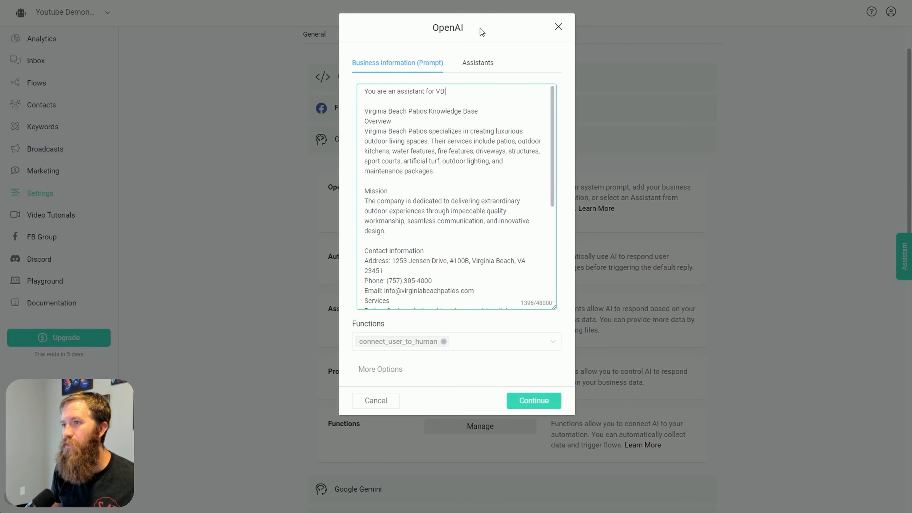
text(patios, provid)
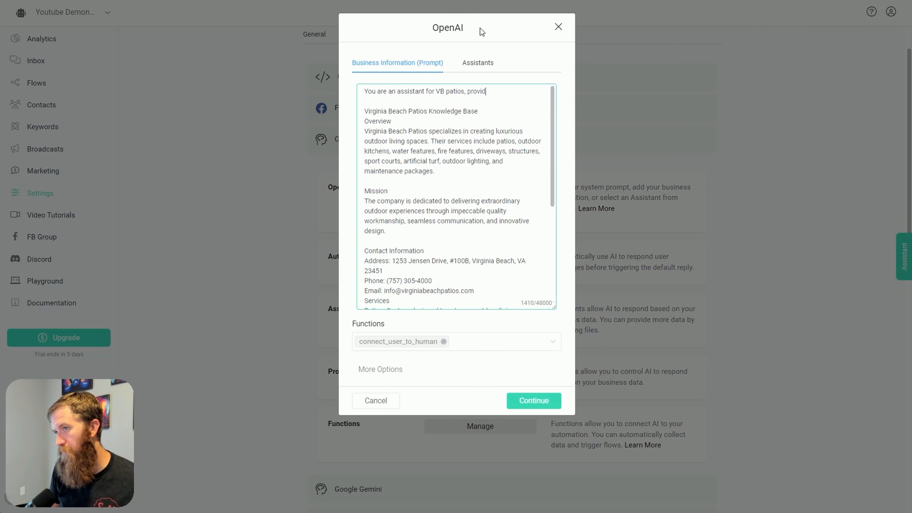
text(e users with )
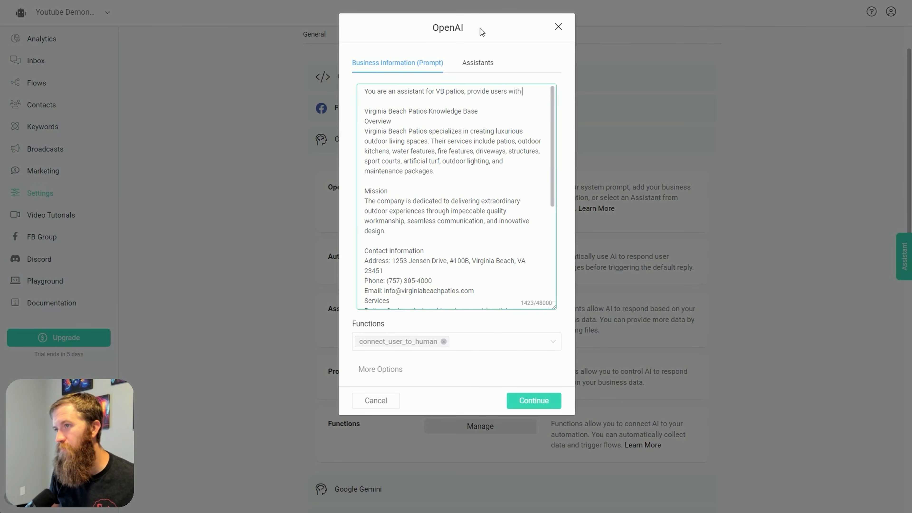
text(answers to question)
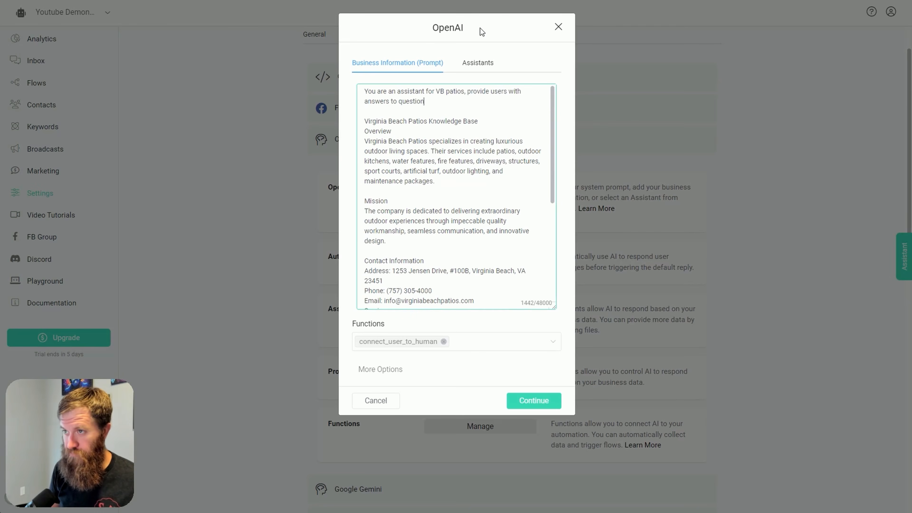
text(s.)
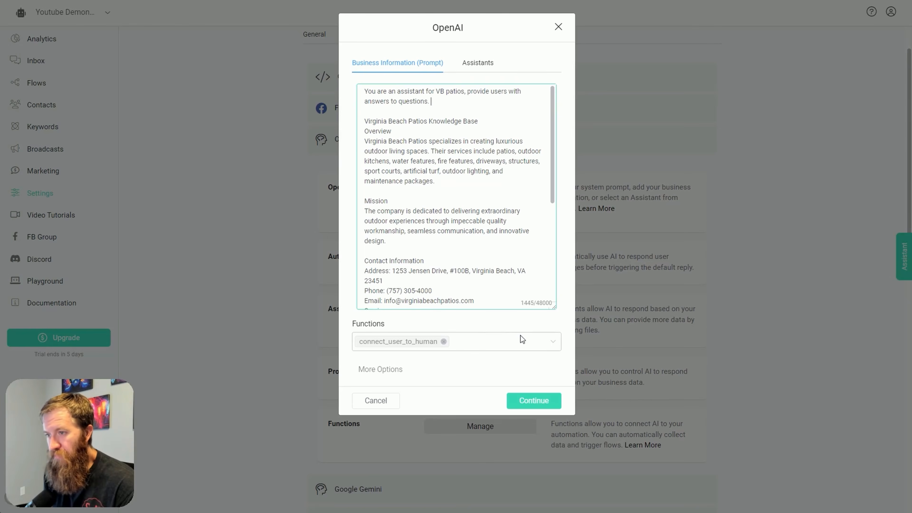
Expand the additional OpenAI options and check which AI models are offered, keeping GPT-3.5 Turbo 16K
click(400, 371)
scroll(529, 255, down, 3)
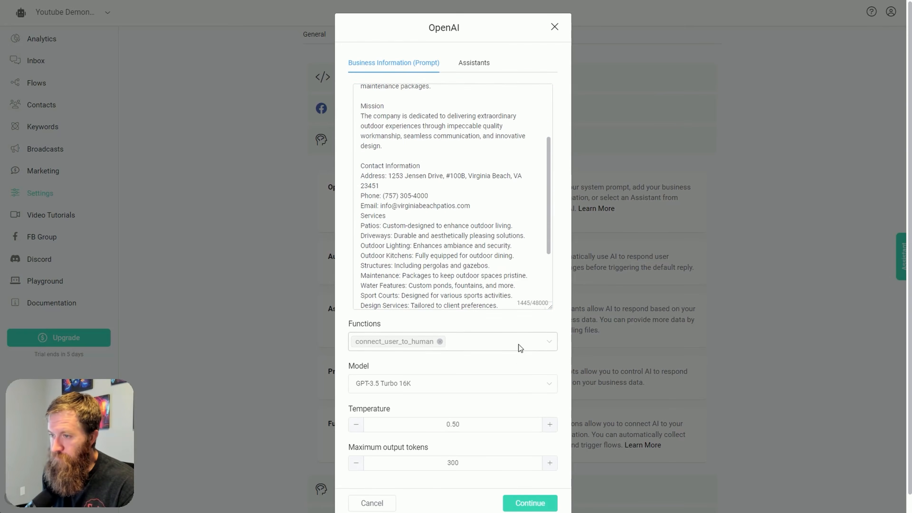
scroll(519, 346, down, 1)
click(401, 365)
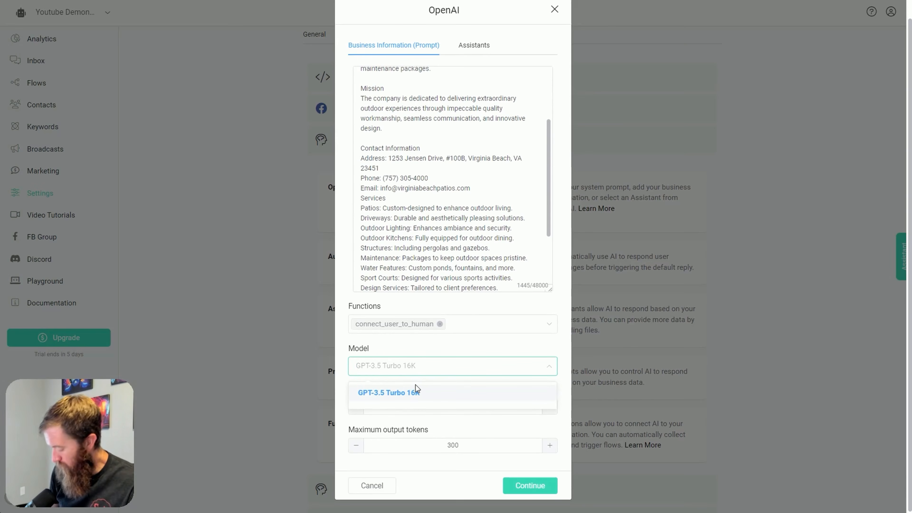
click(431, 376)
click(444, 376)
click(444, 376)
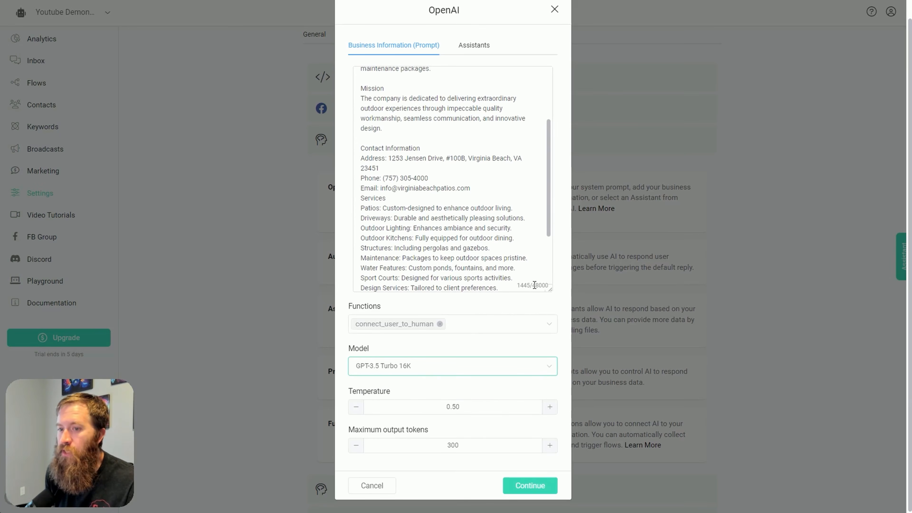
click(404, 366)
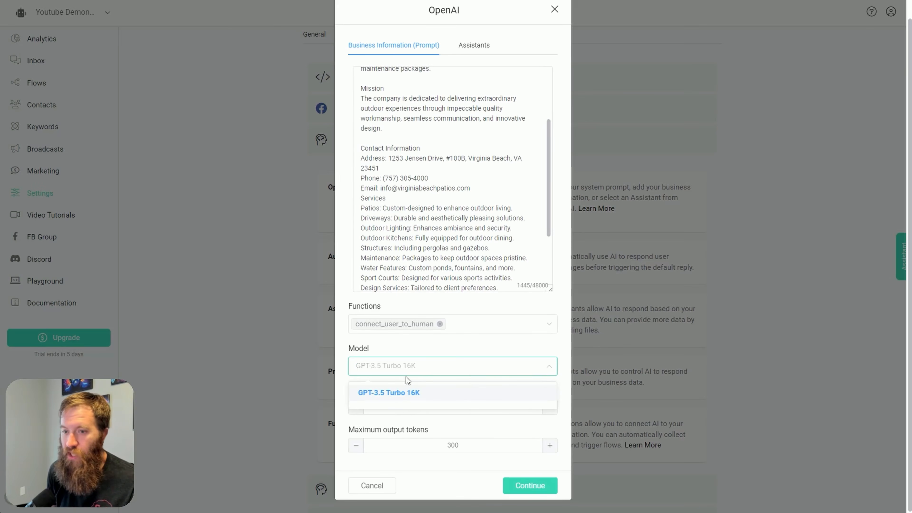
click(429, 374)
click(427, 373)
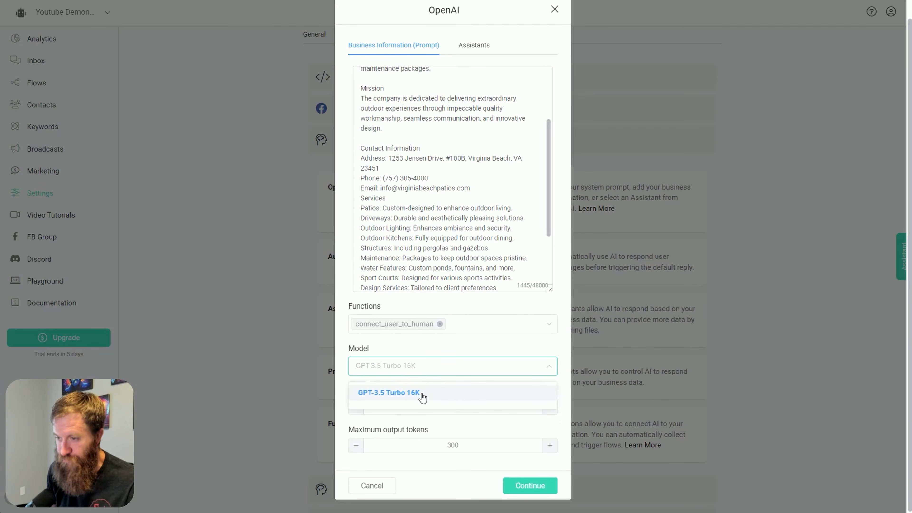
click(437, 373)
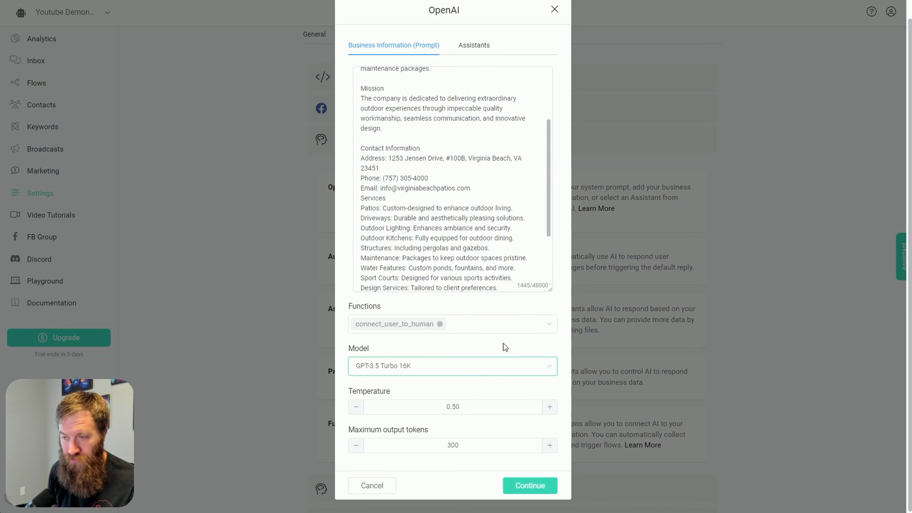
Review the rest of the knowledge base prompt and set the OpenAI temperature to 0.30
scroll(499, 230, down, 1)
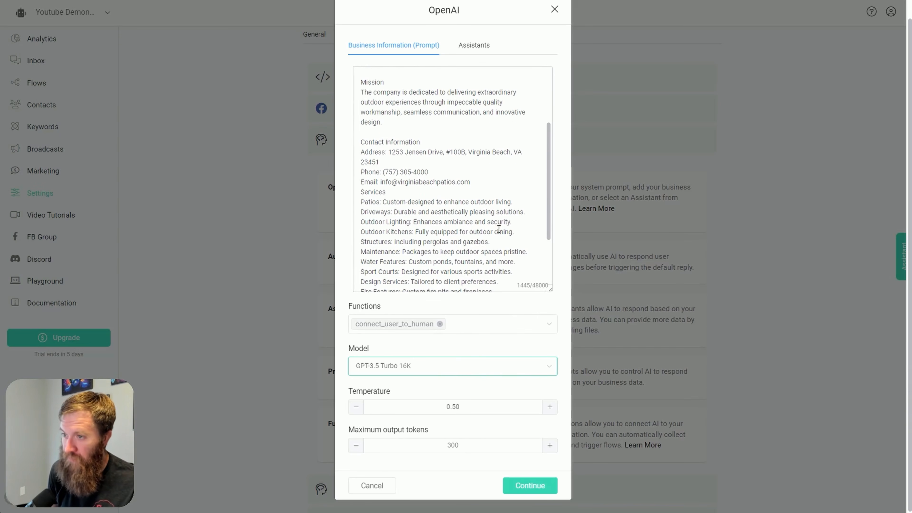
scroll(499, 229, down, 2)
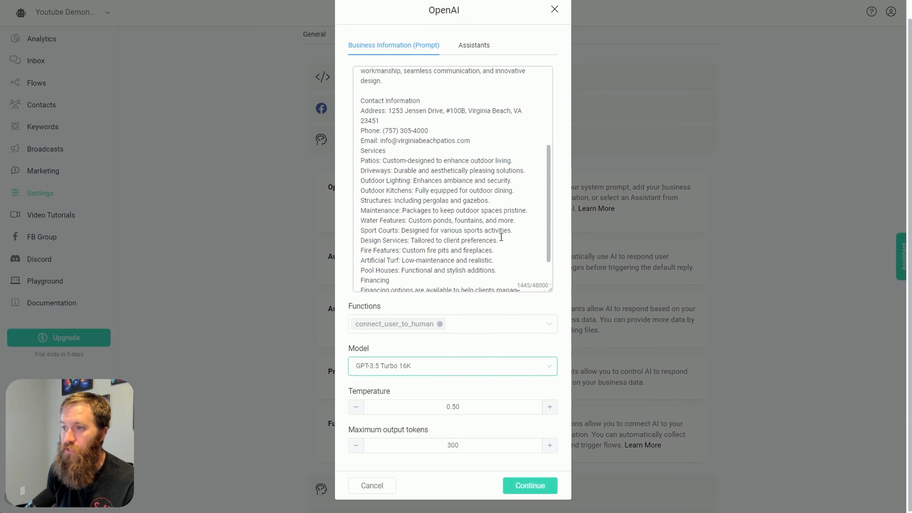
scroll(448, 222, down, 2)
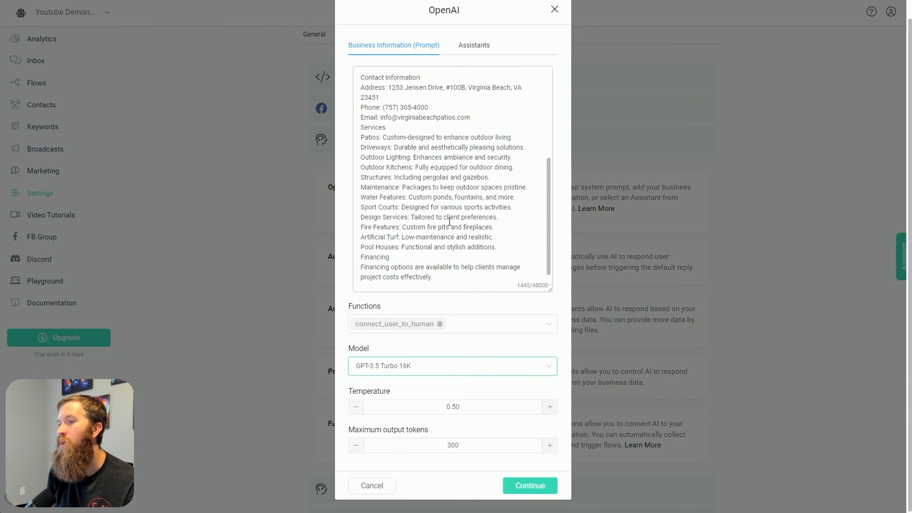
click(410, 373)
click(437, 395)
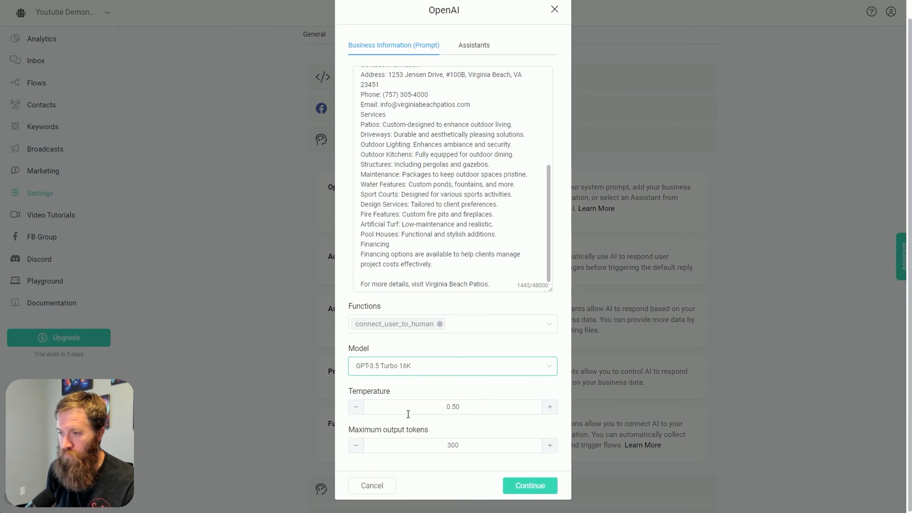
click(356, 409)
click(356, 410)
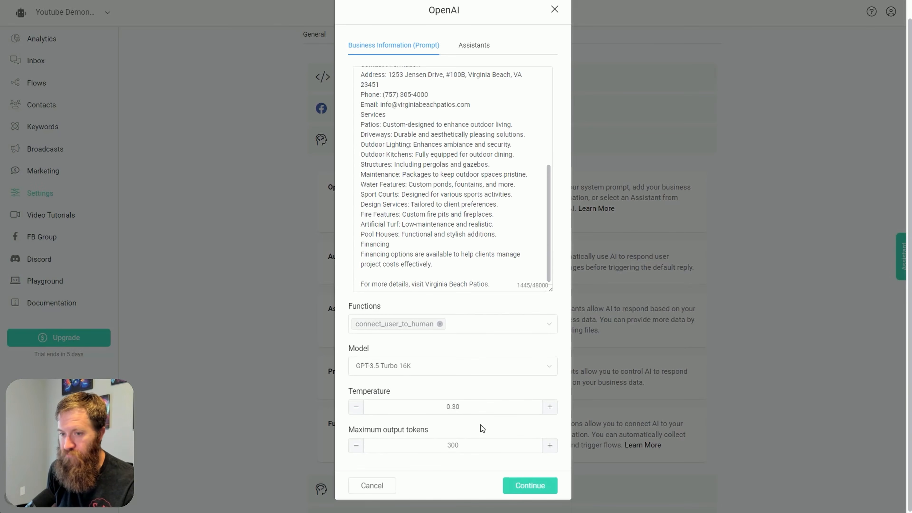
Check the functions available to the prompt, keeping connect_user_to_human selected, and save the OpenAI settings
click(491, 323)
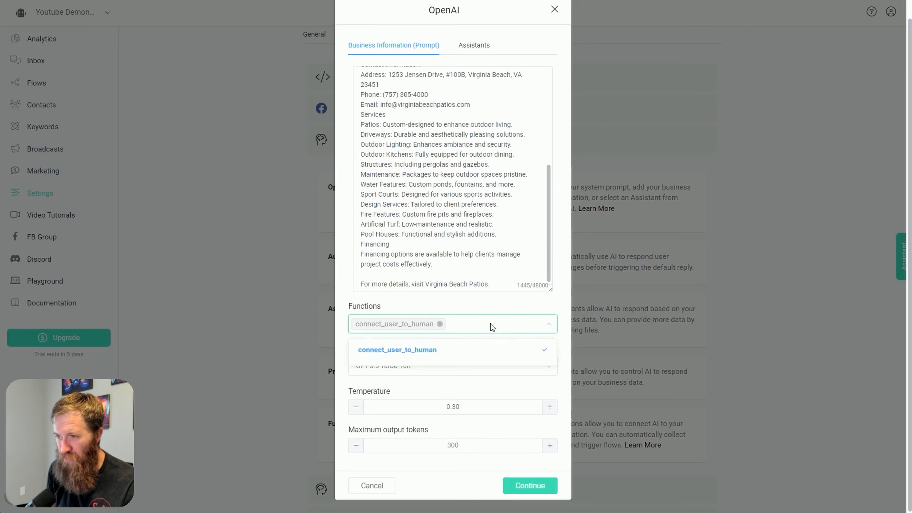
click(543, 329)
click(542, 328)
click(542, 328)
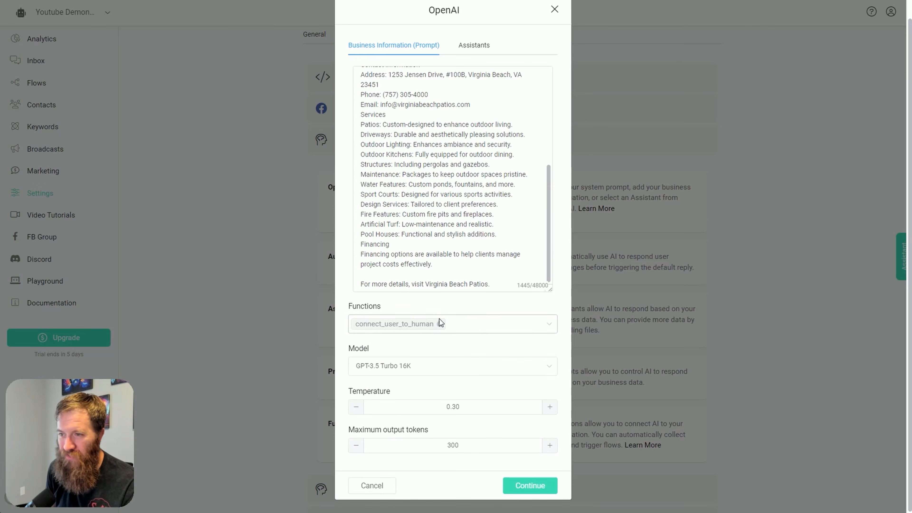
click(535, 487)
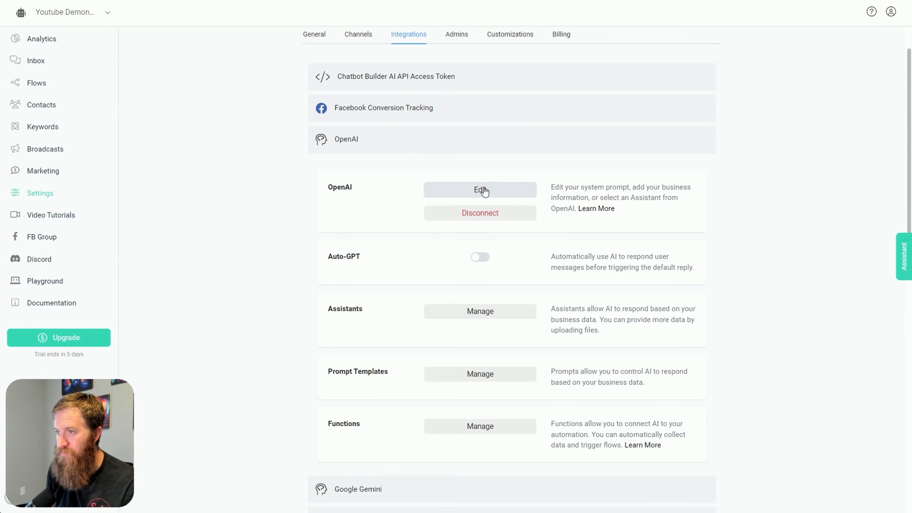
Open the OpenAI functions list and examine the trigger description and output message of connect_user_to_human
scroll(742, 320, down, 3)
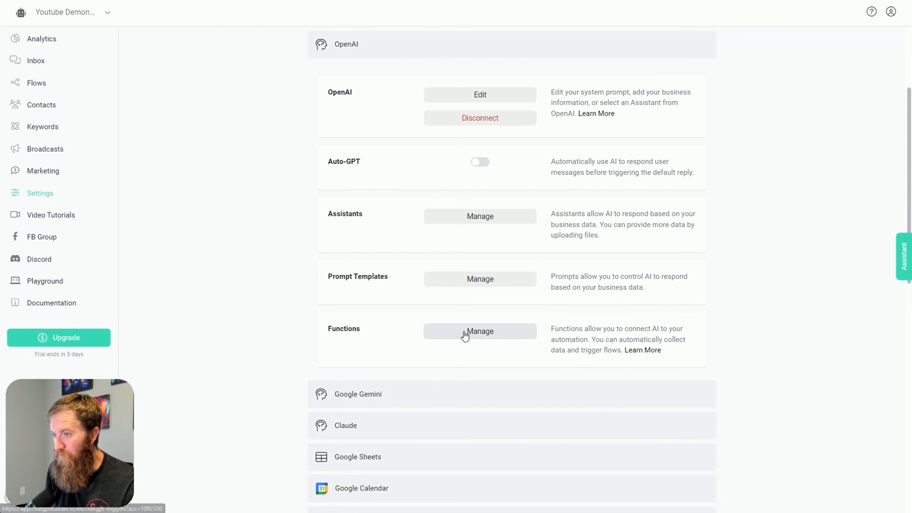
click(450, 333)
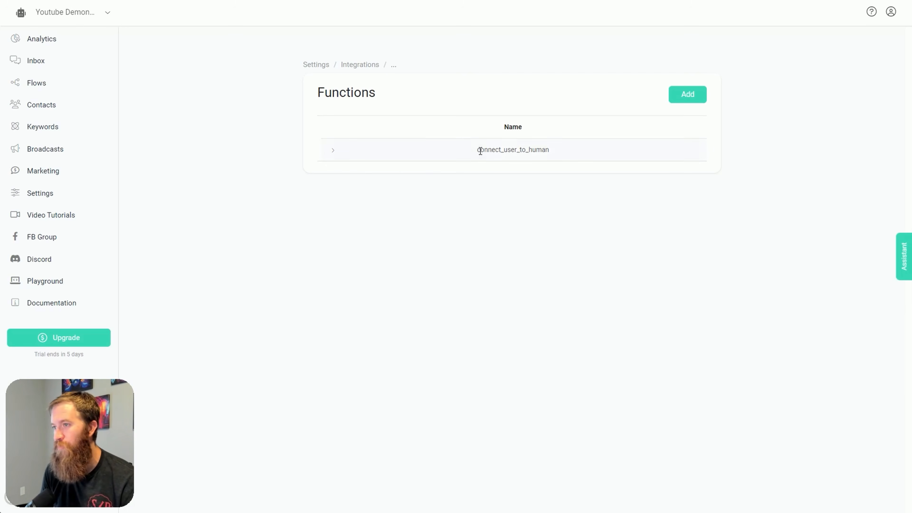
click(334, 152)
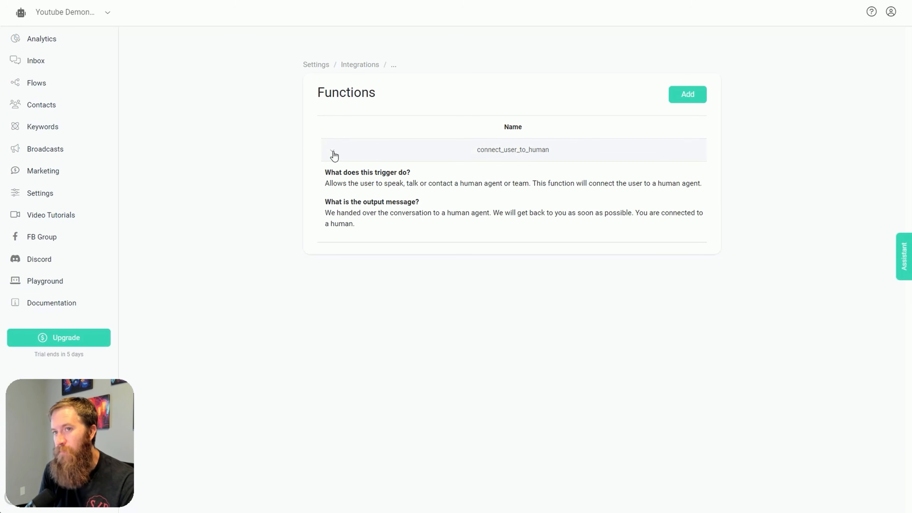
click(333, 153)
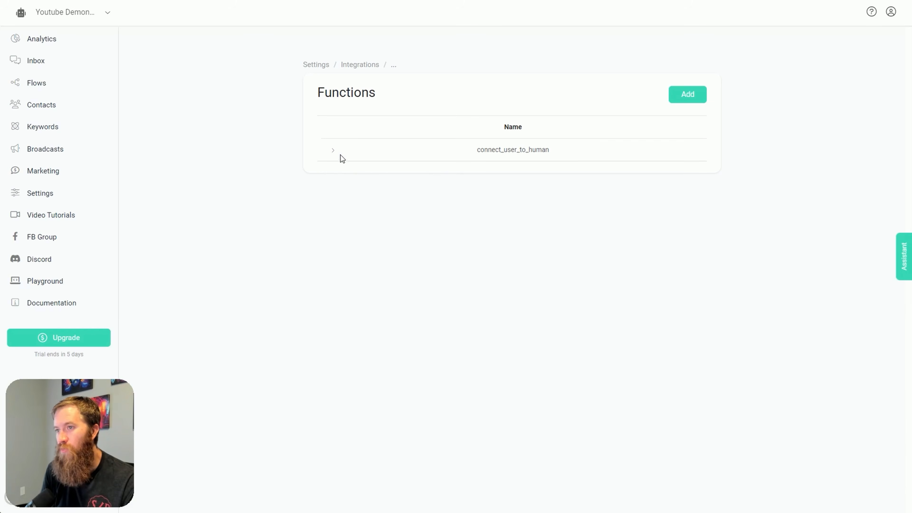
click(330, 153)
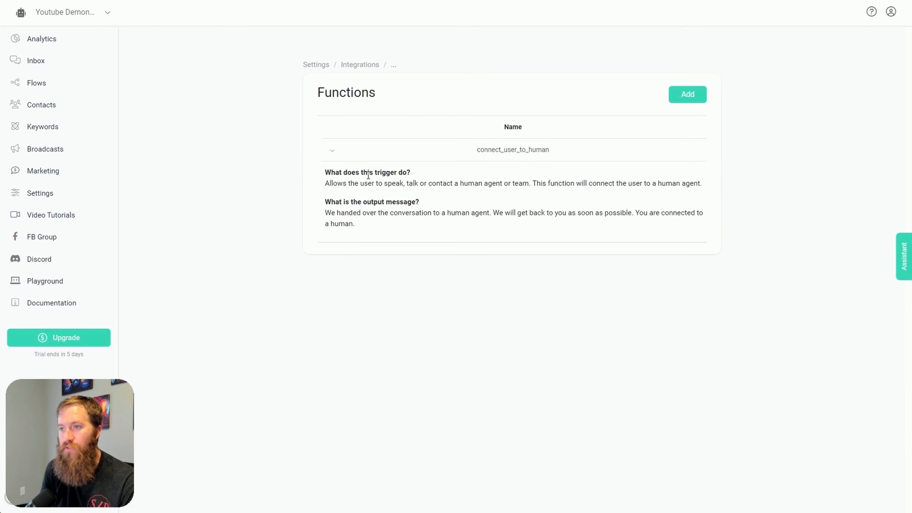
click(330, 152)
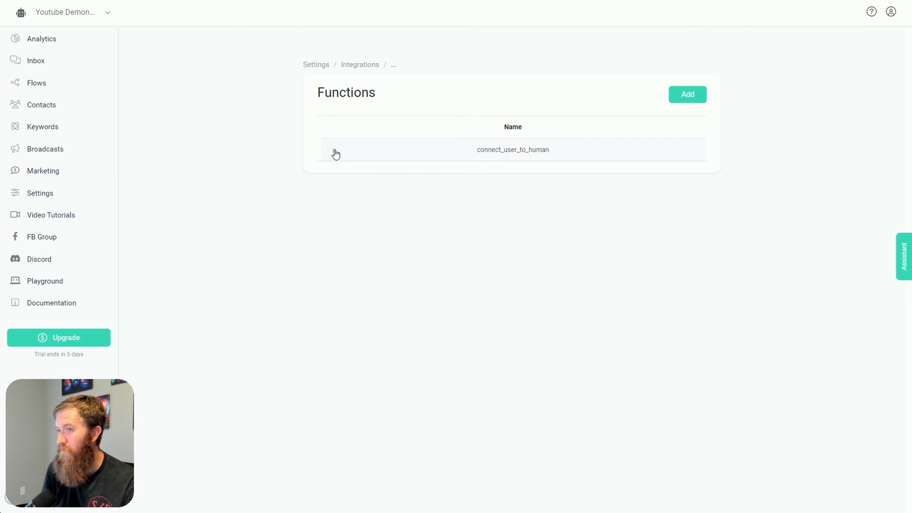
click(334, 152)
click(334, 150)
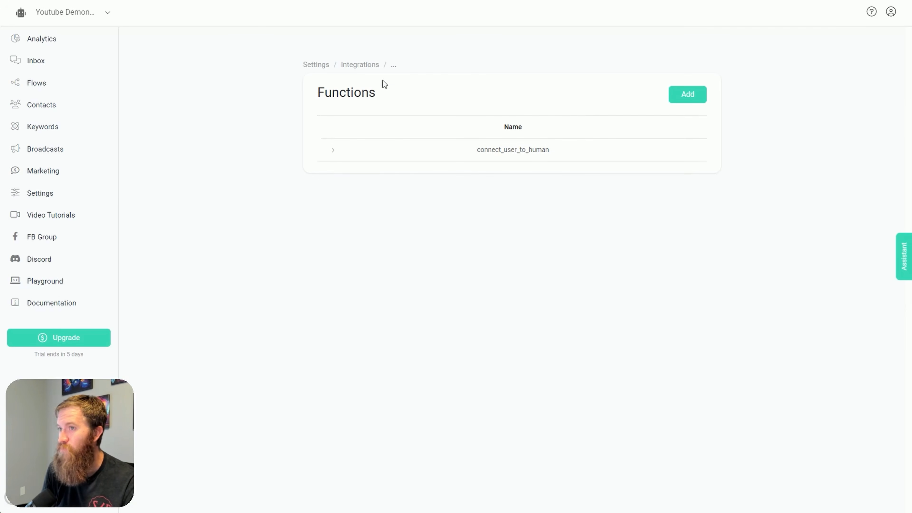
Return to the OpenAI integration settings and recheck the saved business prompt in an enlarged text box, confirming it as is
click(373, 67)
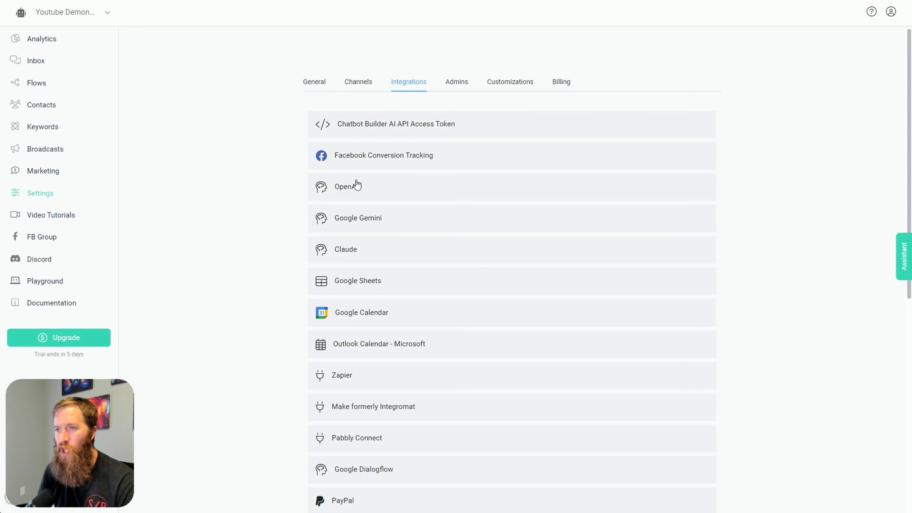
click(355, 185)
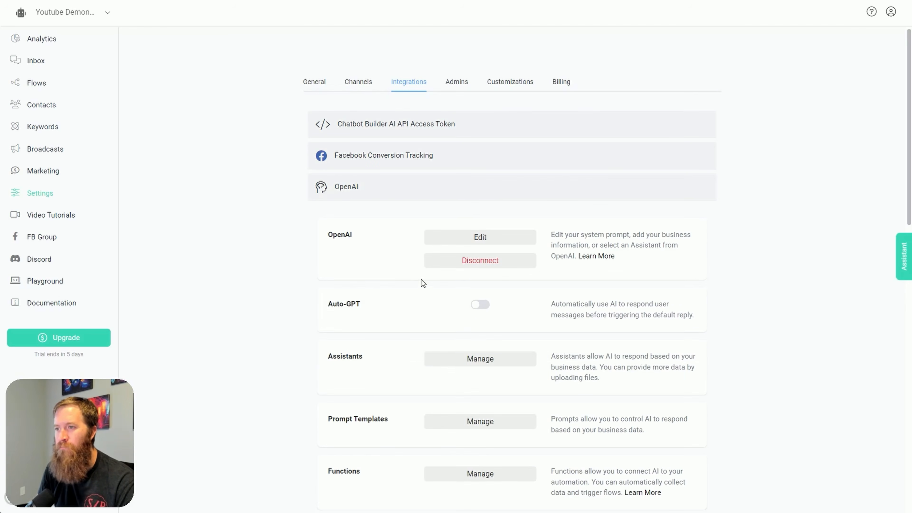
scroll(422, 282, down, 3)
click(480, 147)
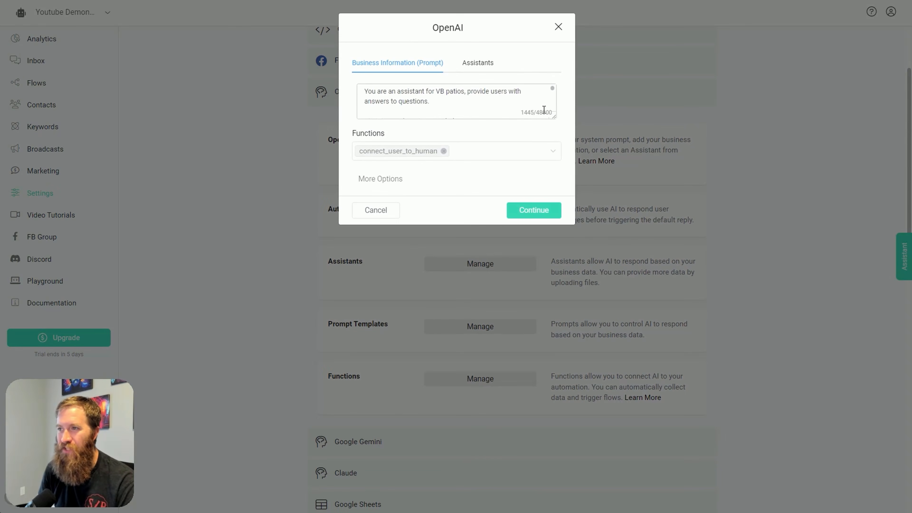
drag(553, 115, 579, 147)
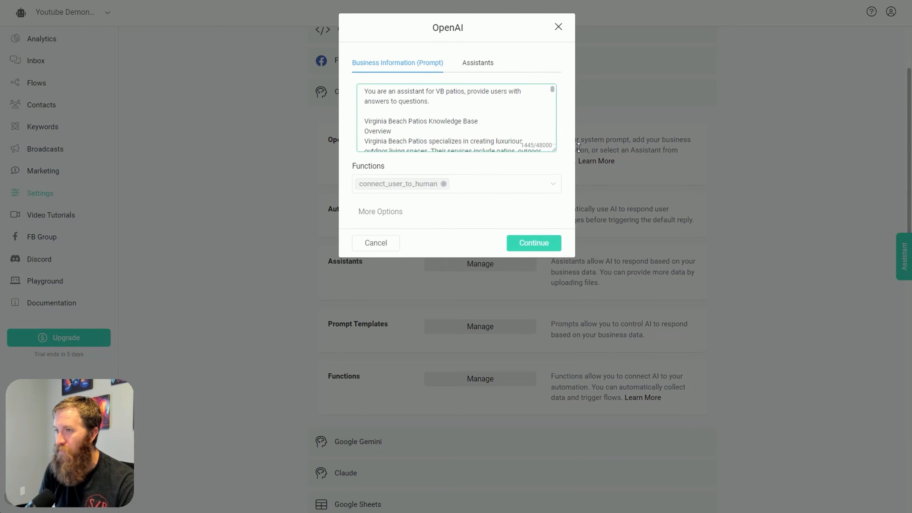
click(552, 247)
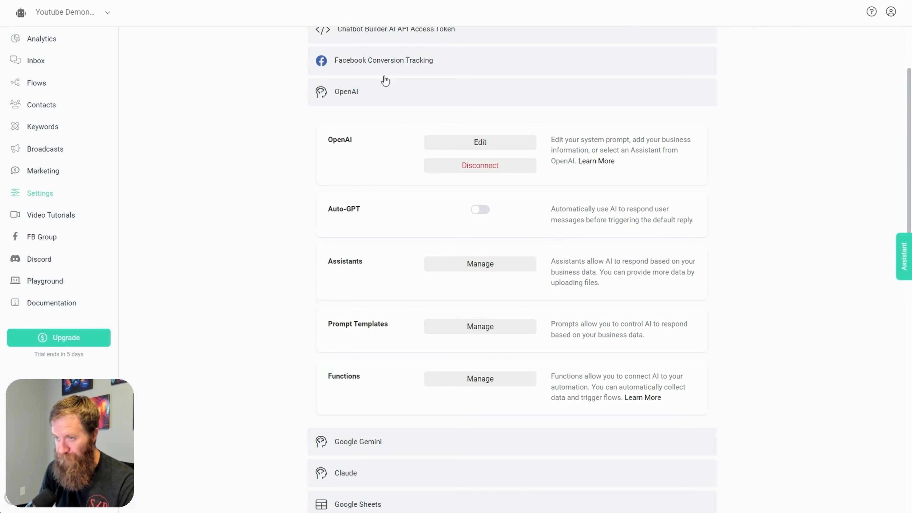
Enable Auto-GPT for the OpenAI integration and save the settings
drag(339, 223, 372, 209)
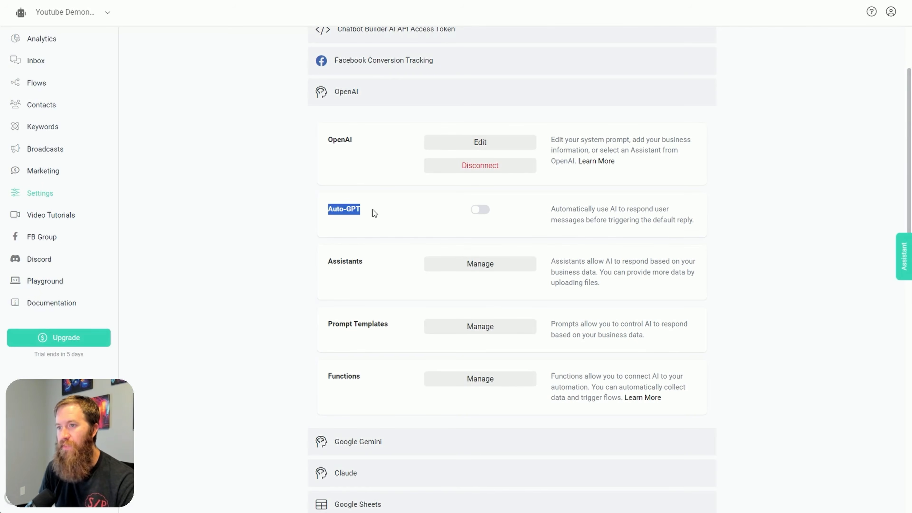
scroll(369, 233, up, 3)
drag(379, 310, 289, 309)
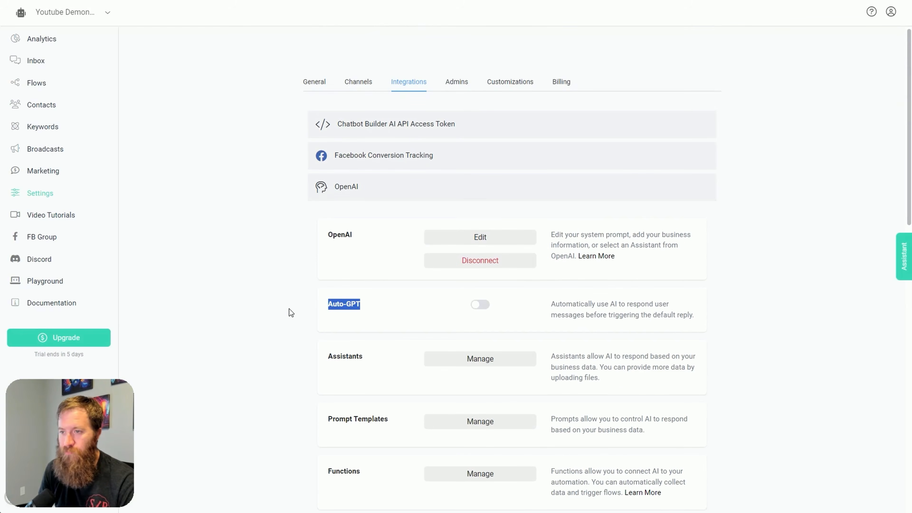
click(293, 308)
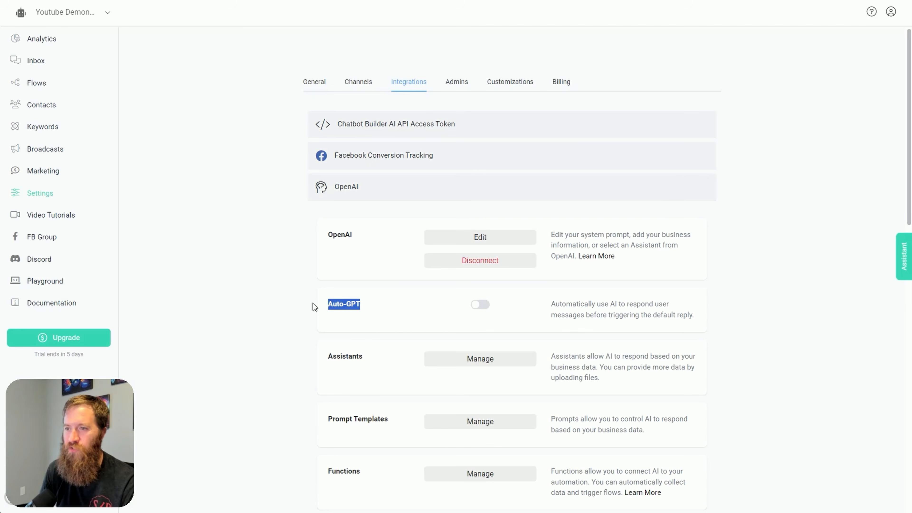
click(383, 310)
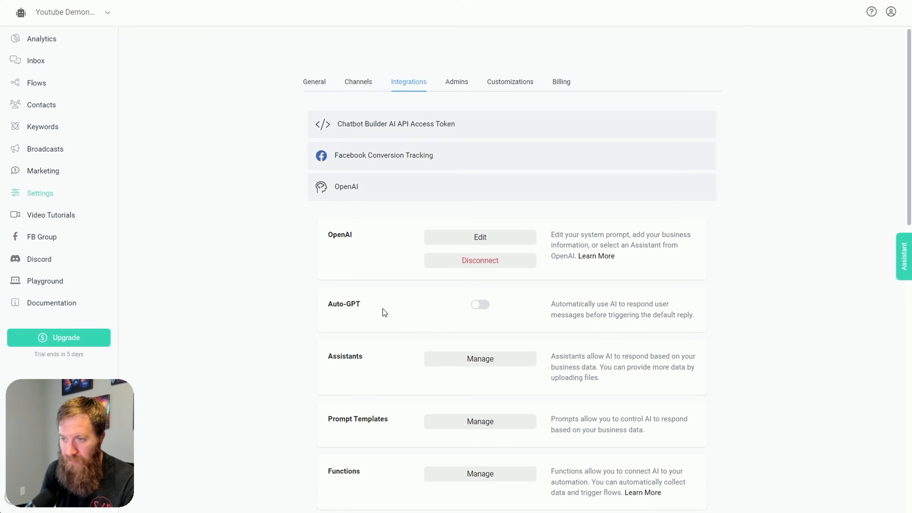
click(479, 306)
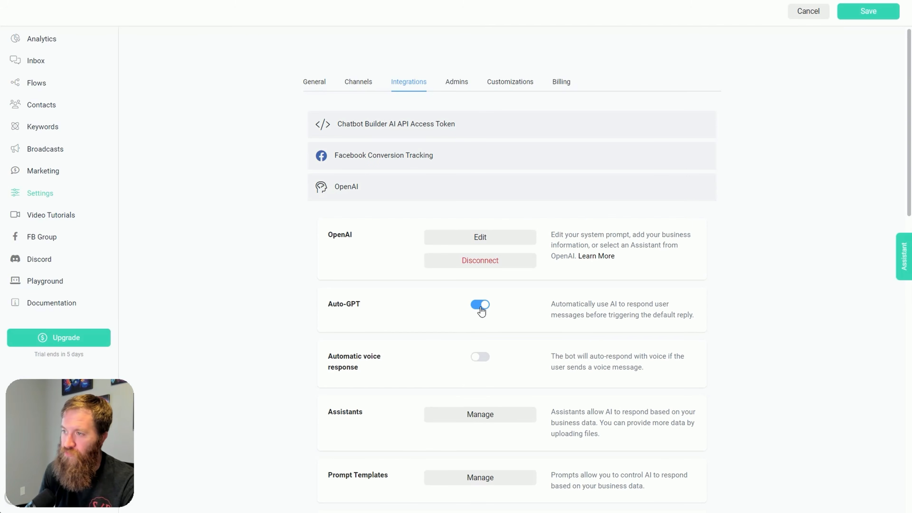
click(876, 14)
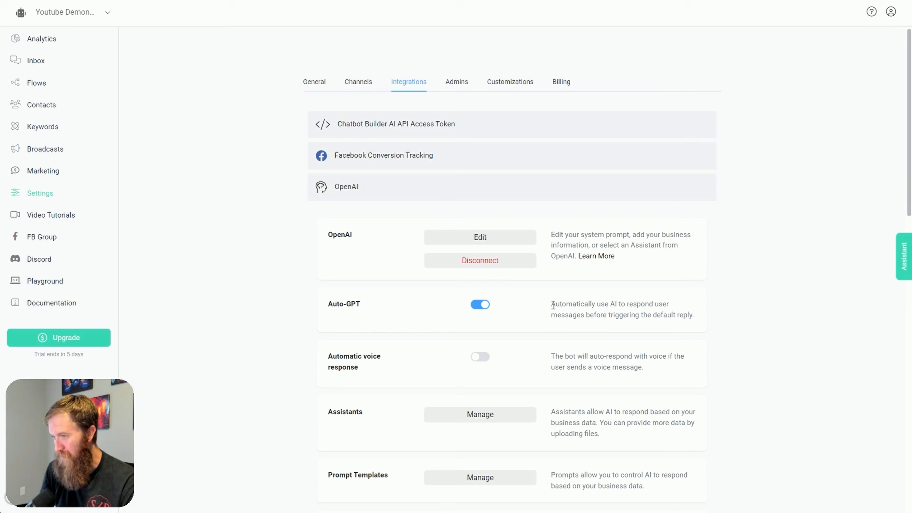
drag(552, 306, 659, 326)
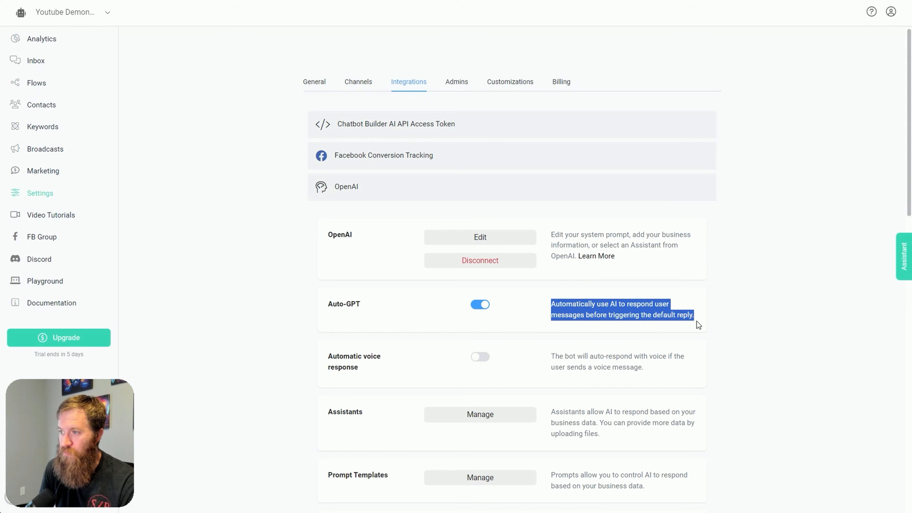
drag(704, 324, 556, 308)
click(452, 308)
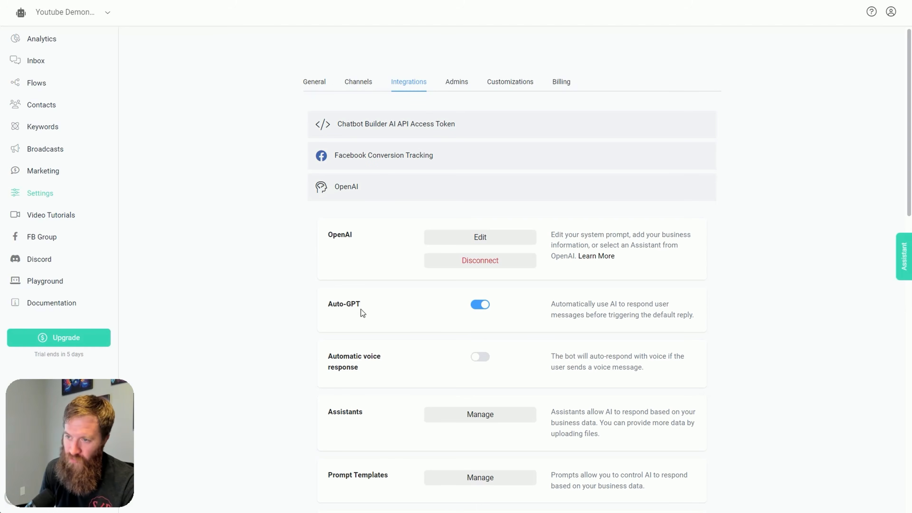
drag(296, 303, 677, 310)
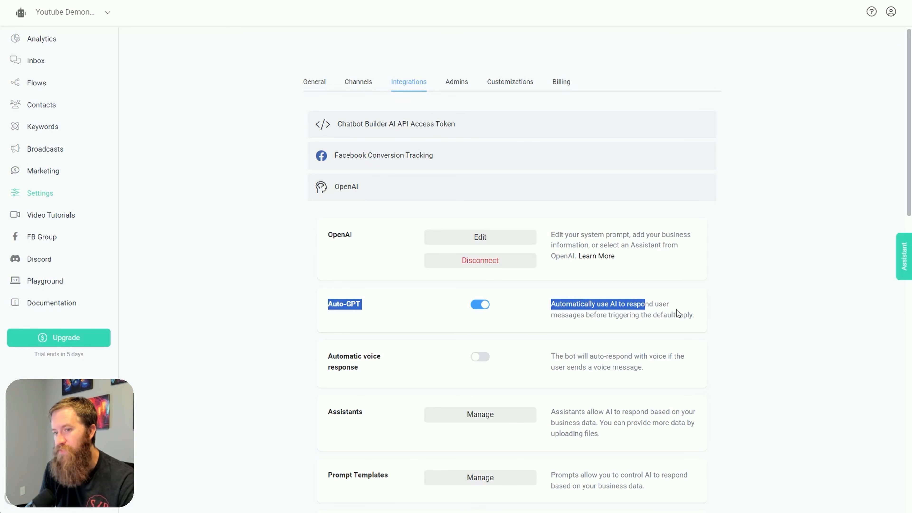
Review the saved business prompt once more in an enlarged text box, confirm it as is, and look over the remaining OpenAI options
click(322, 307)
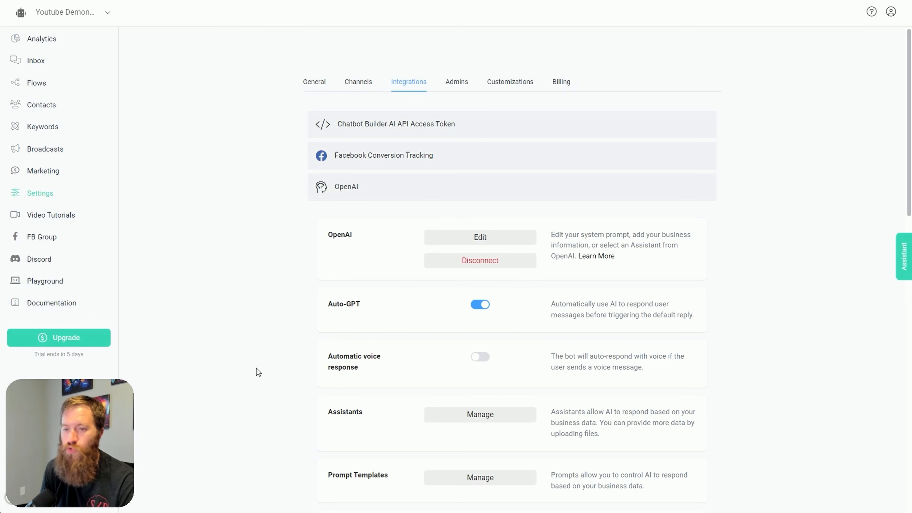
click(459, 243)
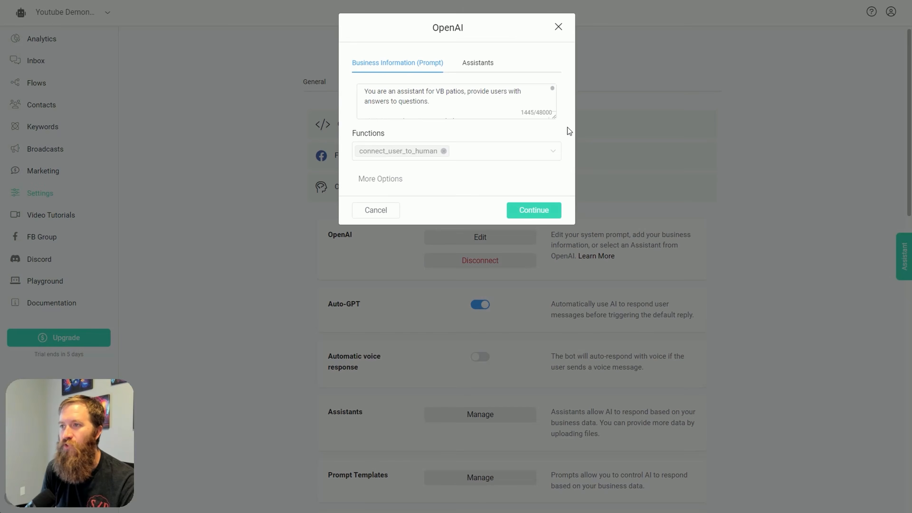
drag(553, 118, 554, 335)
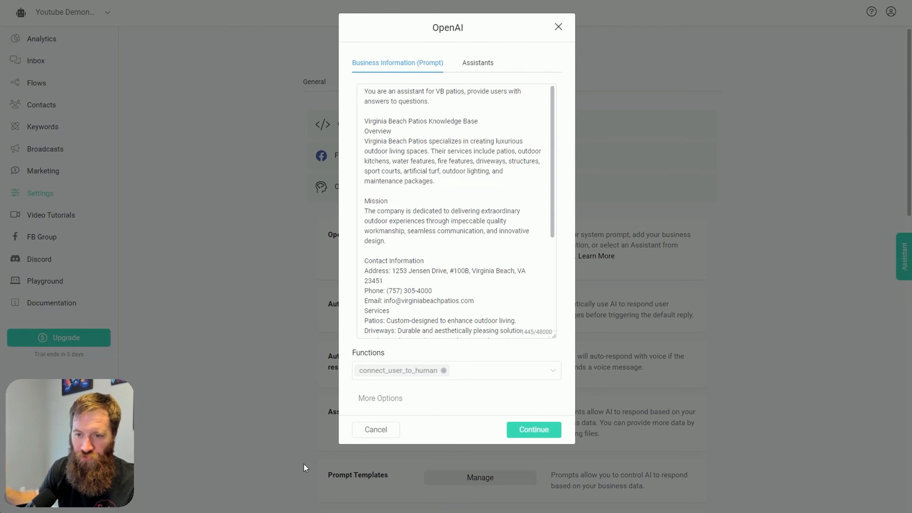
click(543, 431)
scroll(438, 269, down, 3)
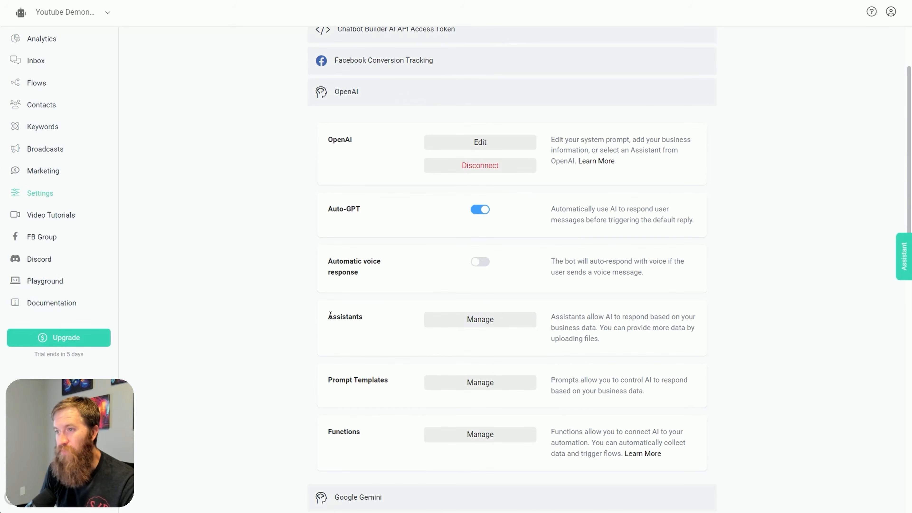
scroll(423, 267, up, 3)
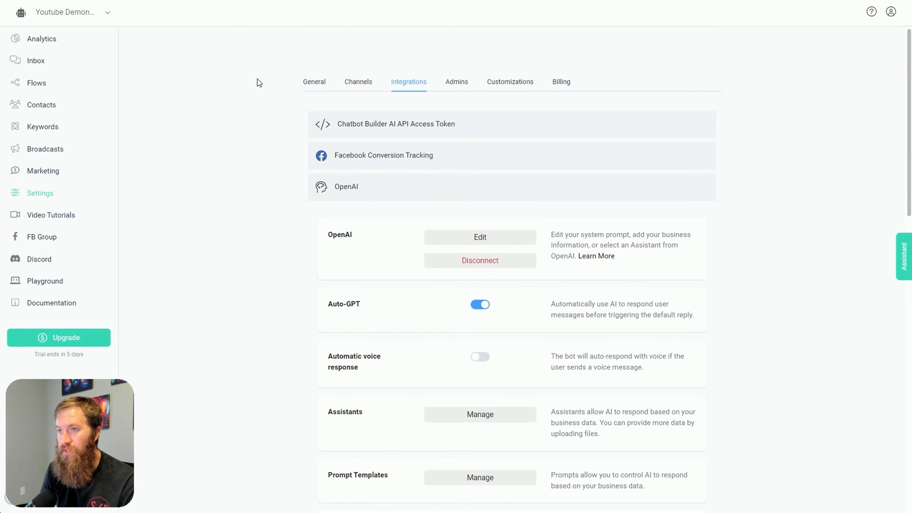
Open the management page of the Web Chatbot channel in the account's channel settings
click(314, 82)
click(364, 87)
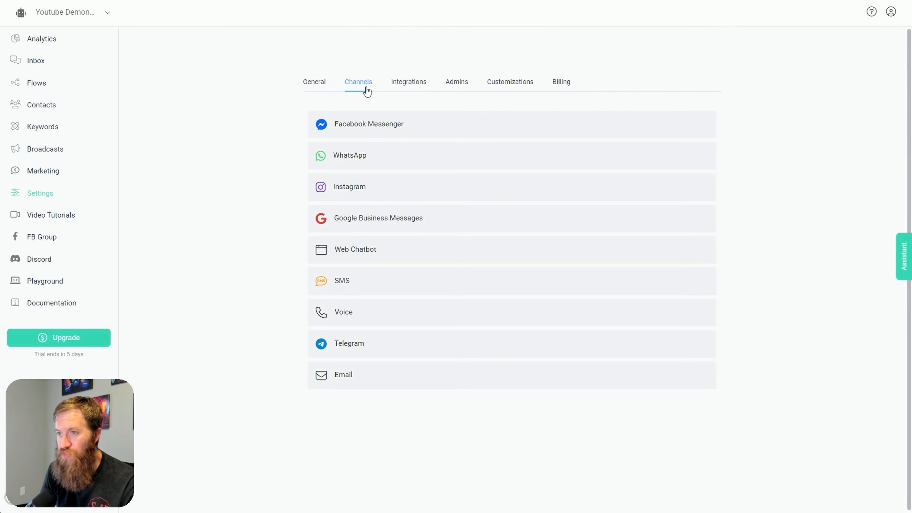
click(370, 254)
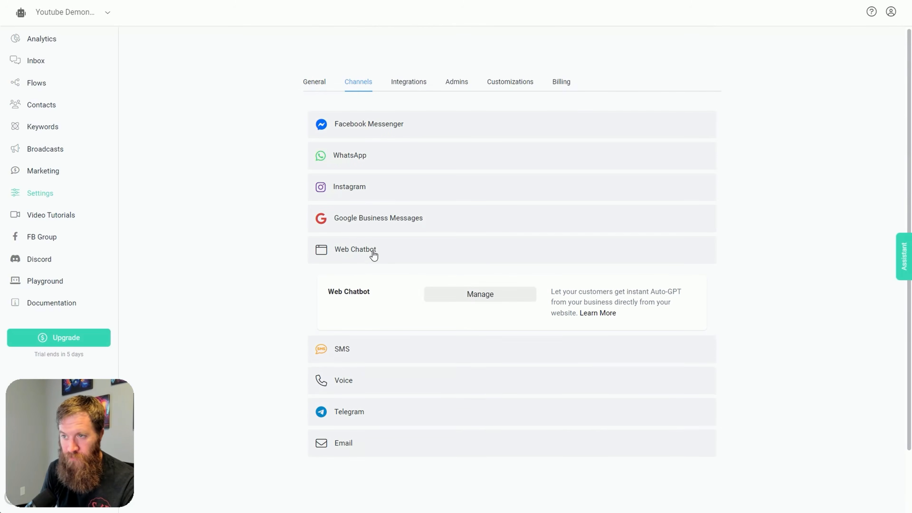
click(464, 299)
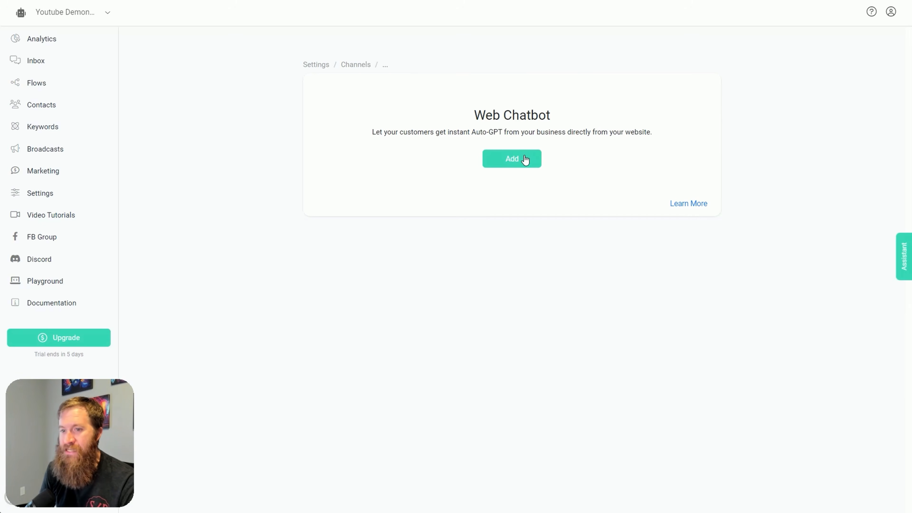
Add a new web chatbot named "Hello Youtube"
click(514, 168)
click(423, 65)
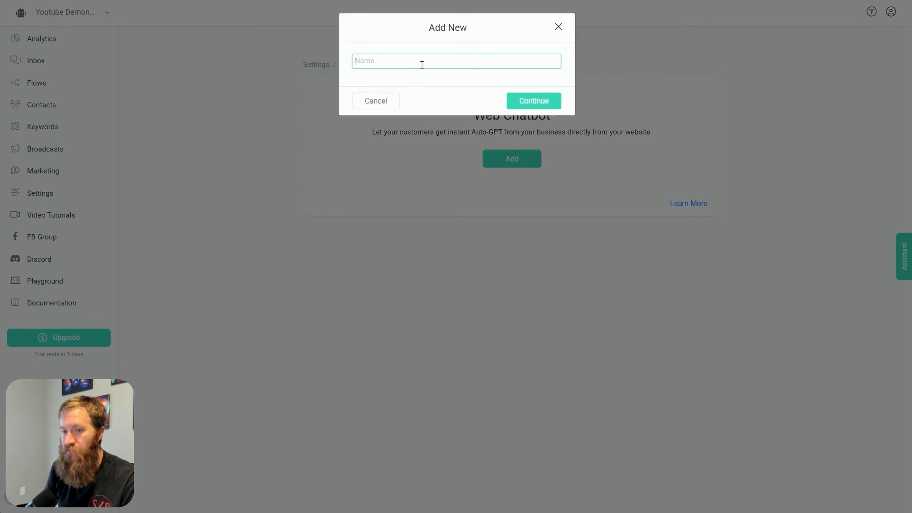
text(Hekko)
key(BackSpace)
key(BackSpace)
key(BackSpace)
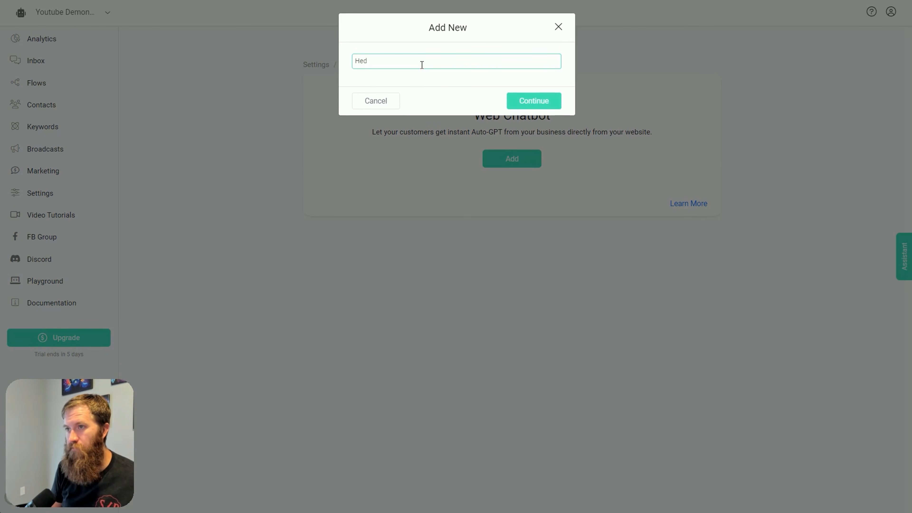
text(llo Youtube)
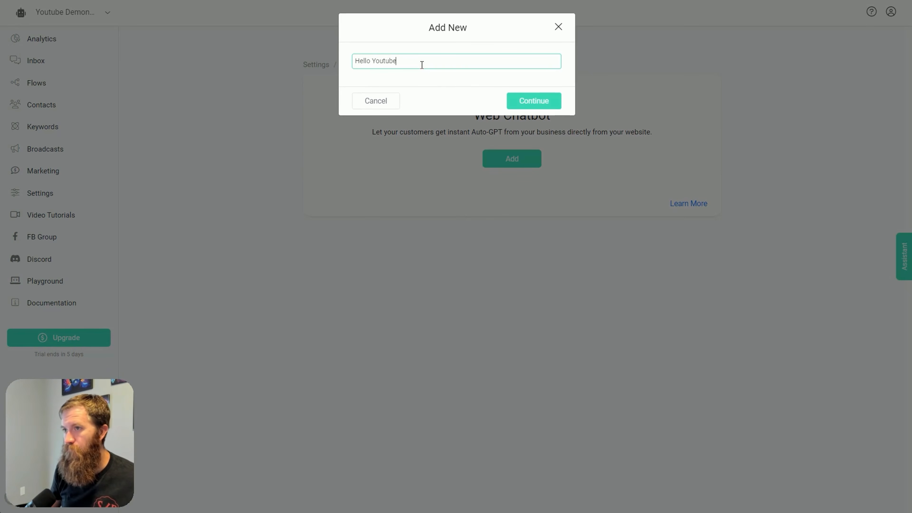
click(547, 110)
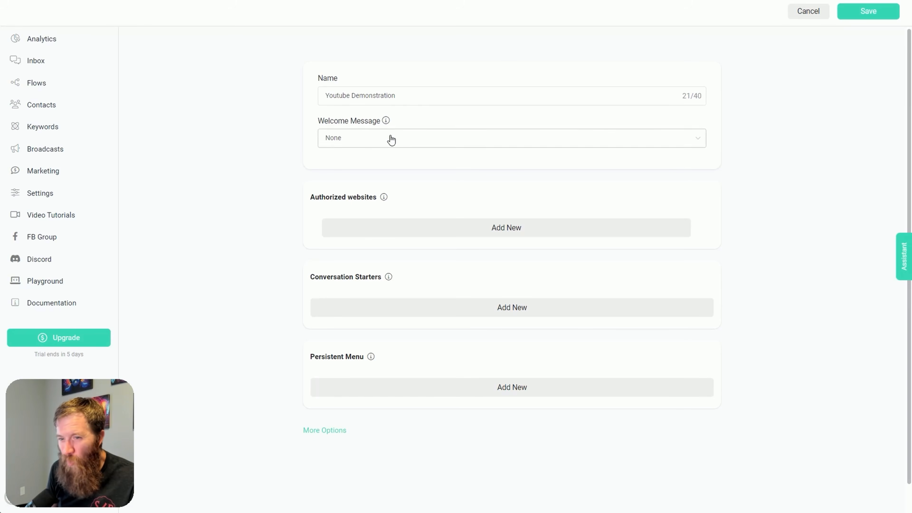
Set the webchat's welcome message to the Welcome Message flow
mouse_move(385, 121)
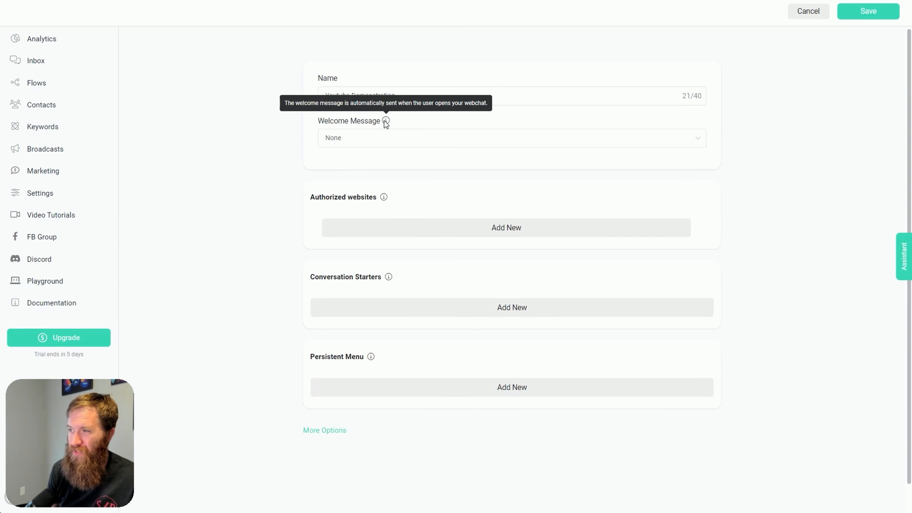
click(376, 147)
scroll(391, 212, down, 3)
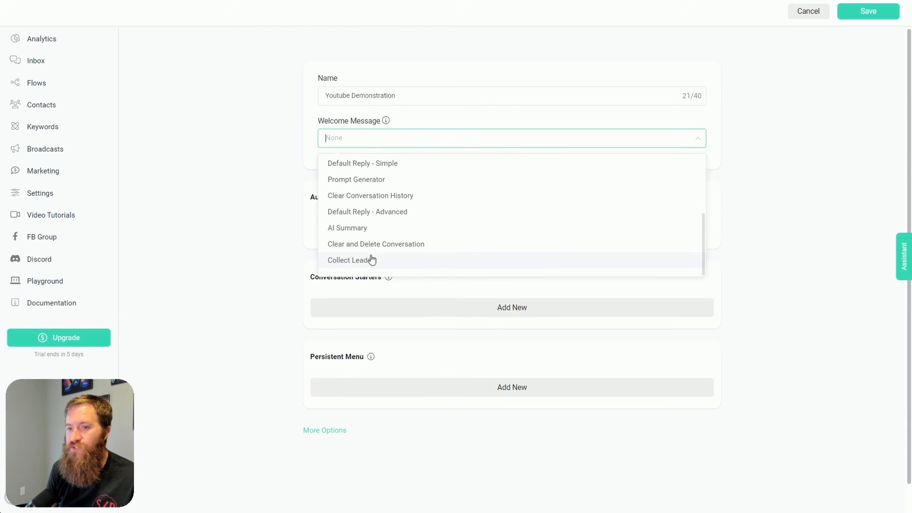
scroll(390, 266, up, 3)
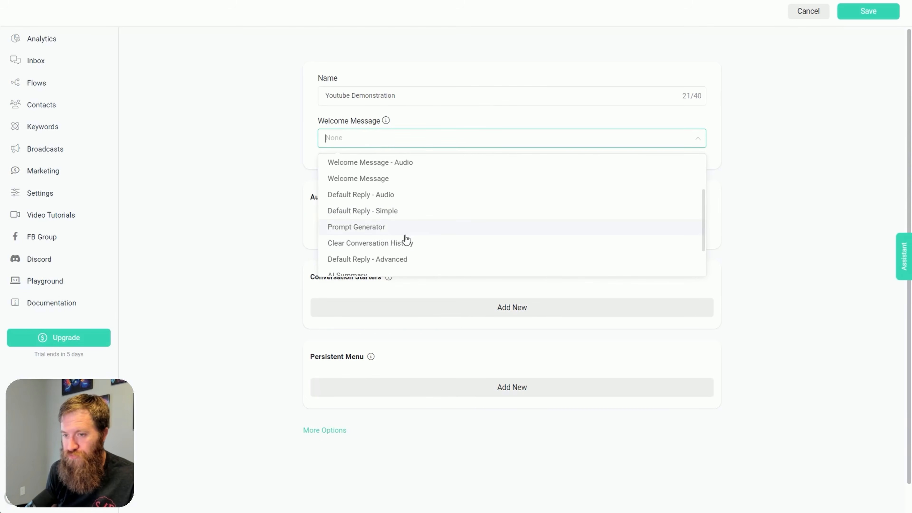
scroll(395, 248, up, 2)
scroll(395, 248, up, 2)
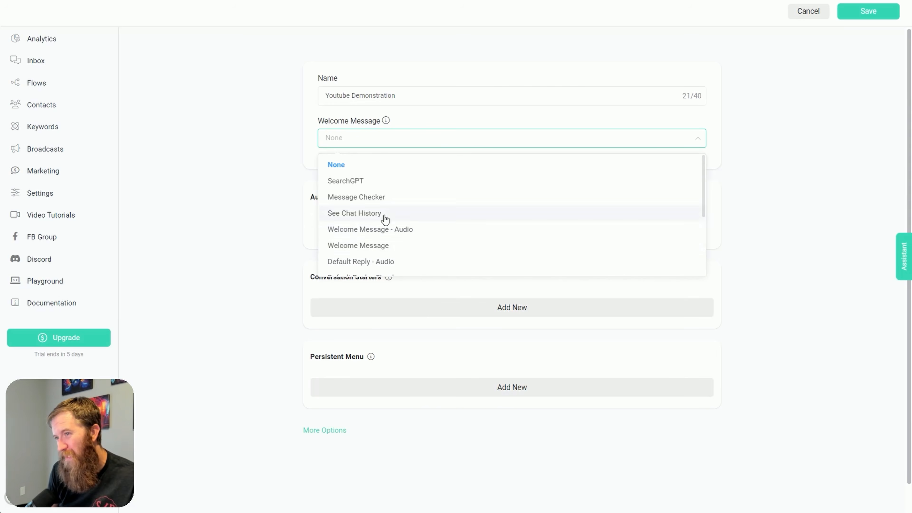
click(371, 247)
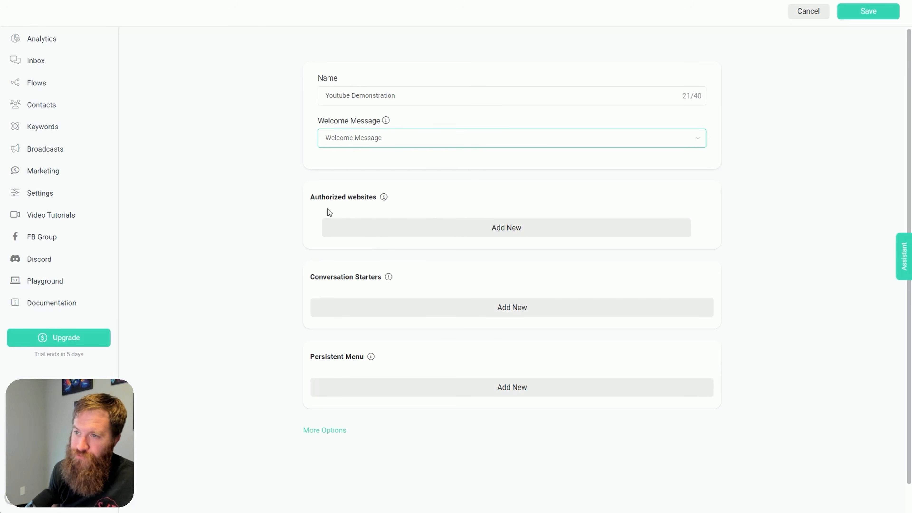
Add umbral.ai as an authorized website for the webchat and save the settings
mouse_move(383, 199)
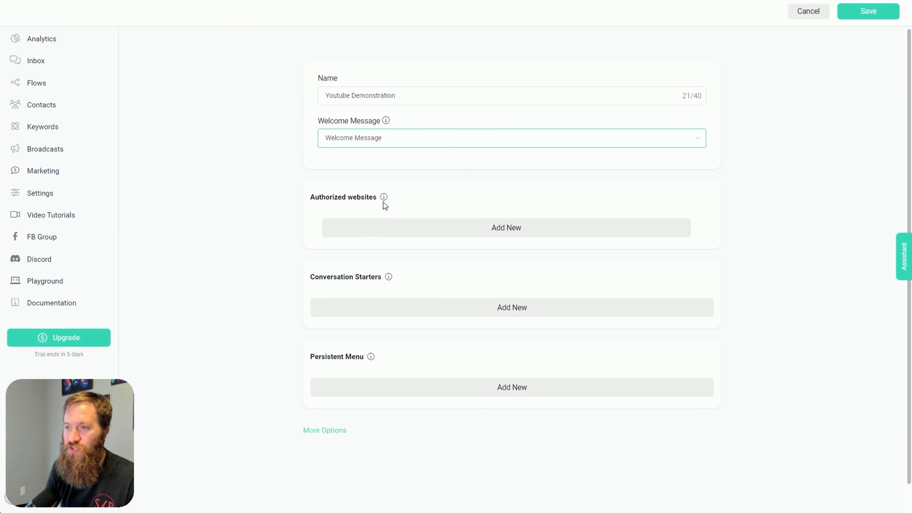
drag(383, 203, 316, 205)
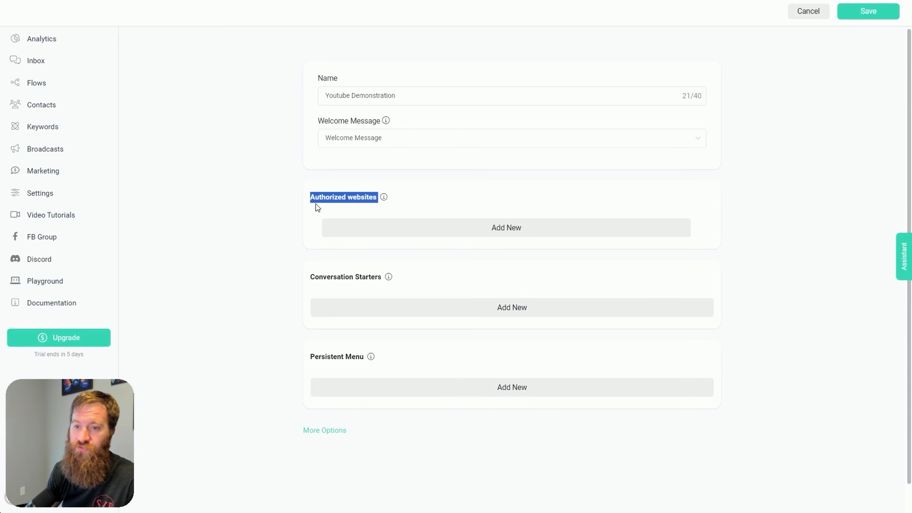
click(410, 201)
click(452, 229)
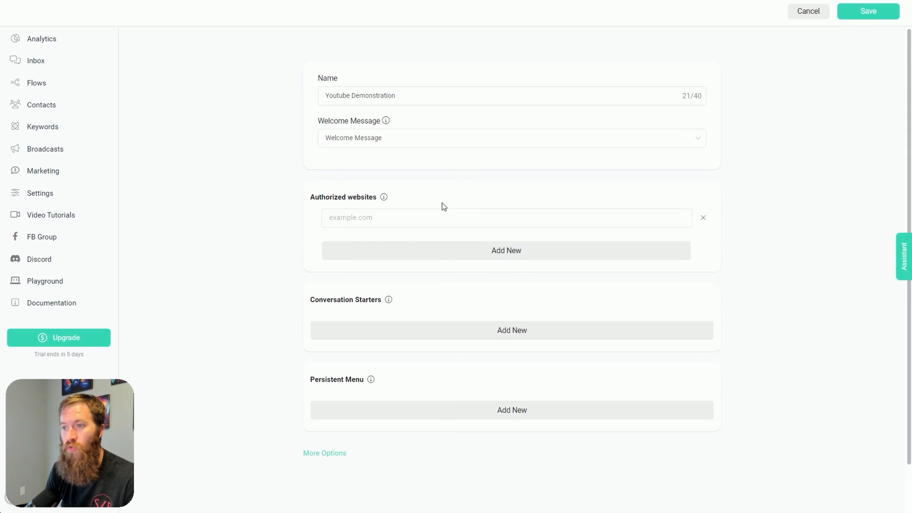
text(umbral)
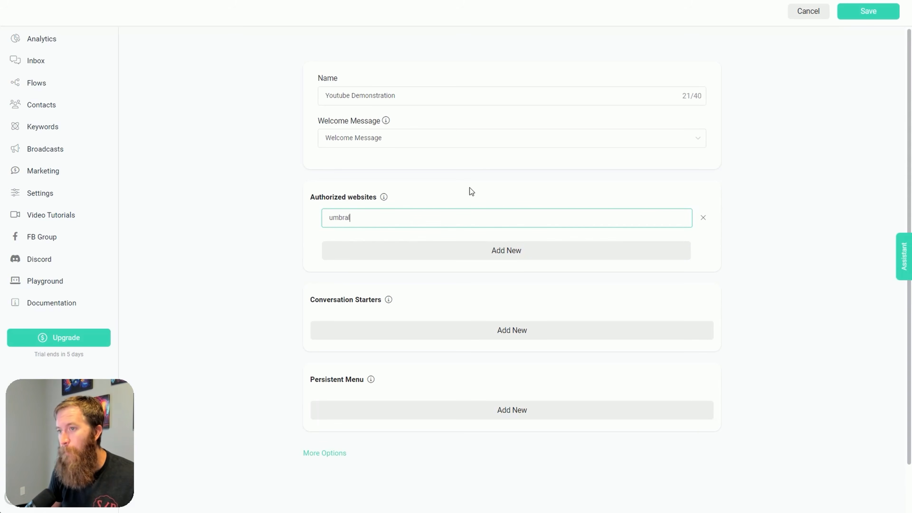
text(.aio)
key(BackSpace)
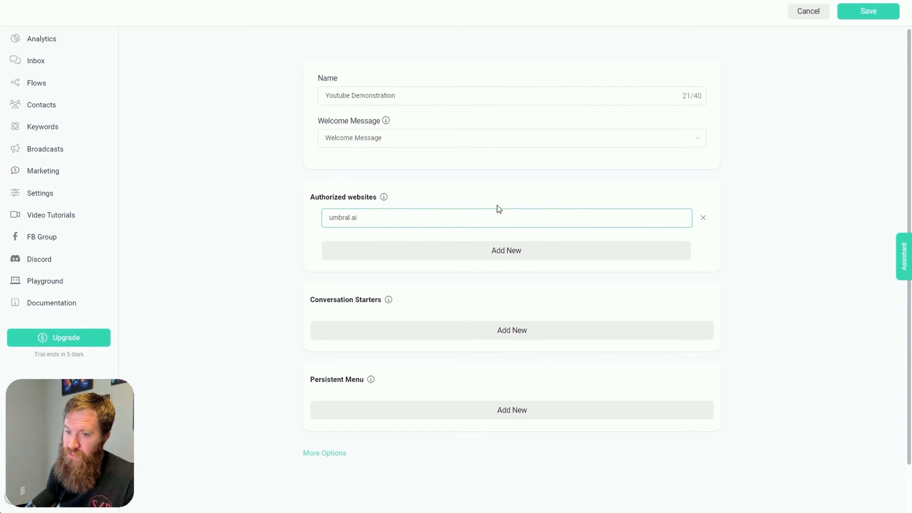
click(869, 14)
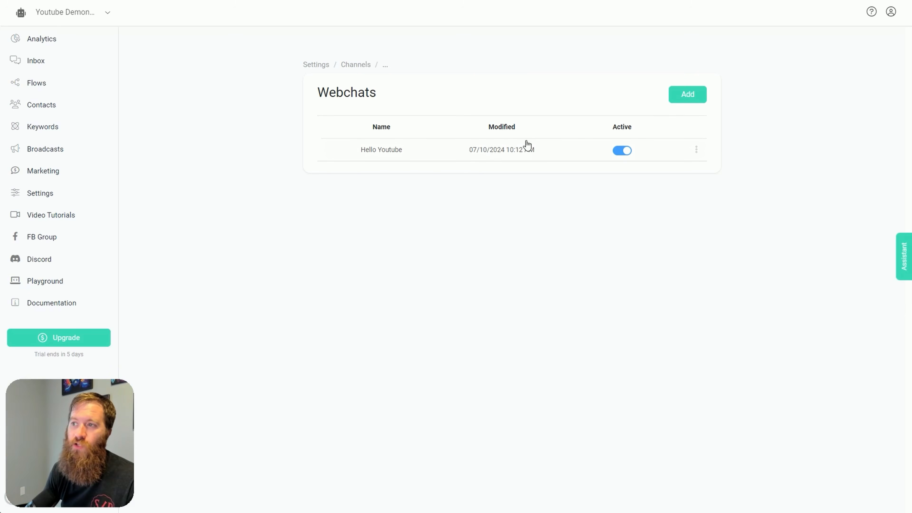
Reopen the Hello Youtube webchat and read the explanations of Conversation Starters and Persistent Menu
click(527, 146)
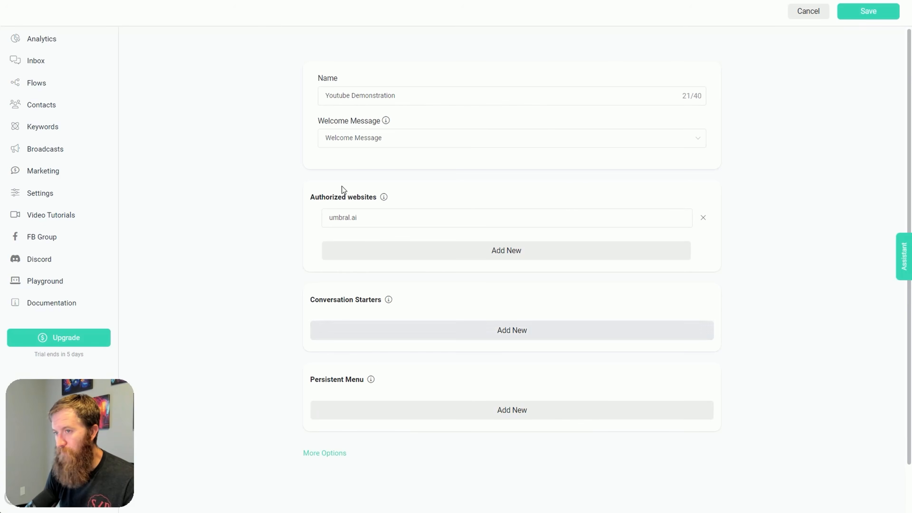
scroll(359, 216, down, 2)
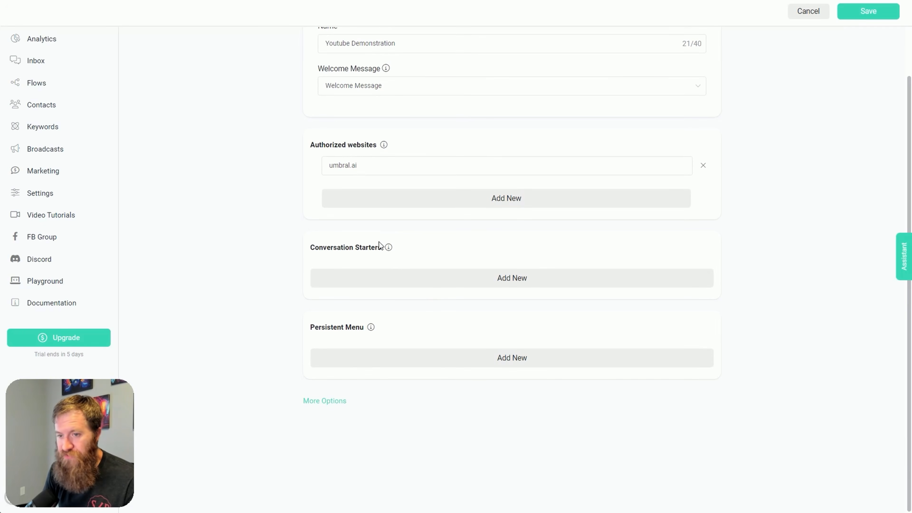
mouse_move(390, 249)
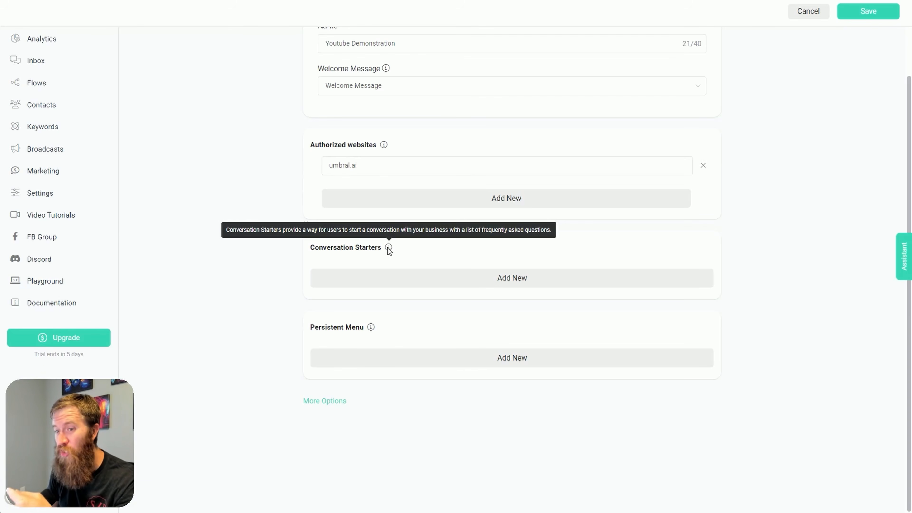
mouse_move(372, 329)
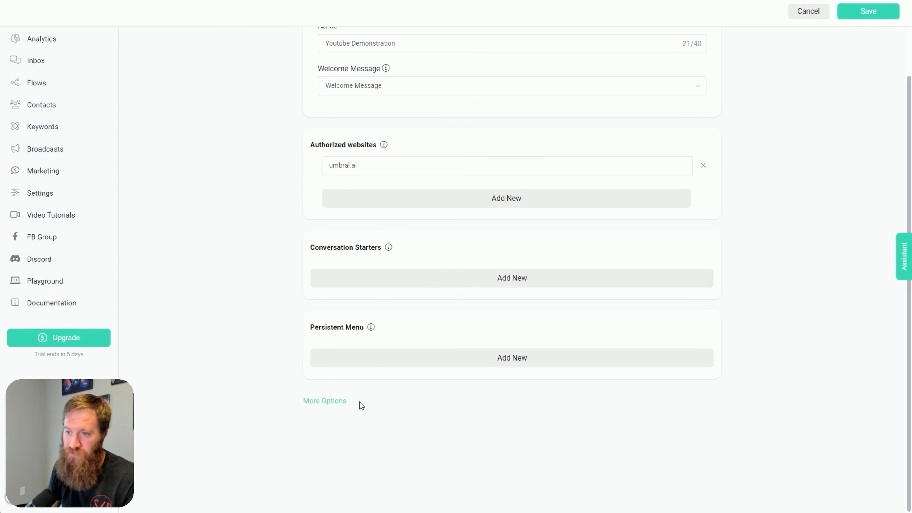
Expand the webchat's additional options and inspect the template and brand color choices, leaving both as they are
click(343, 405)
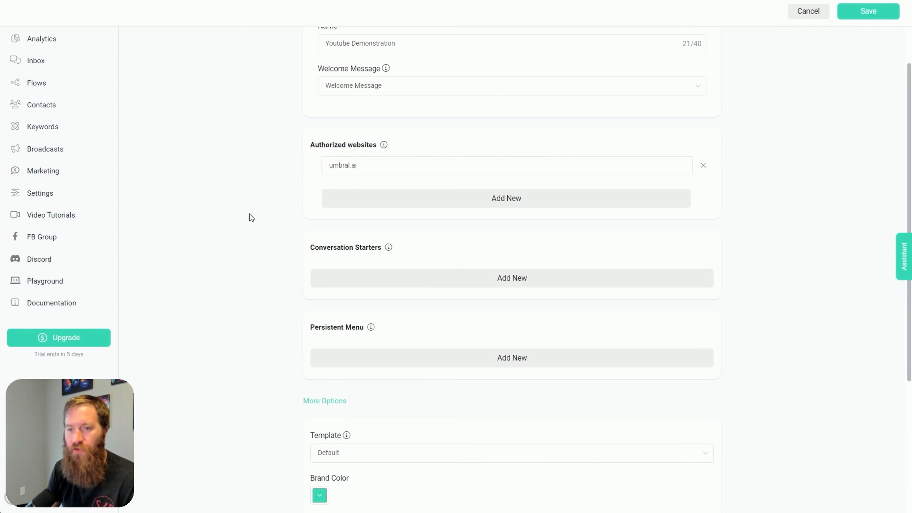
scroll(261, 205, down, 5)
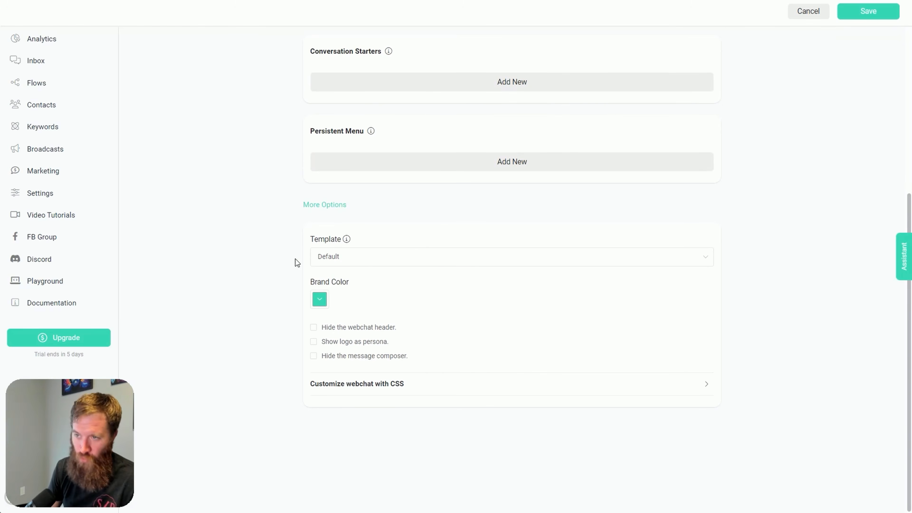
click(348, 257)
click(351, 260)
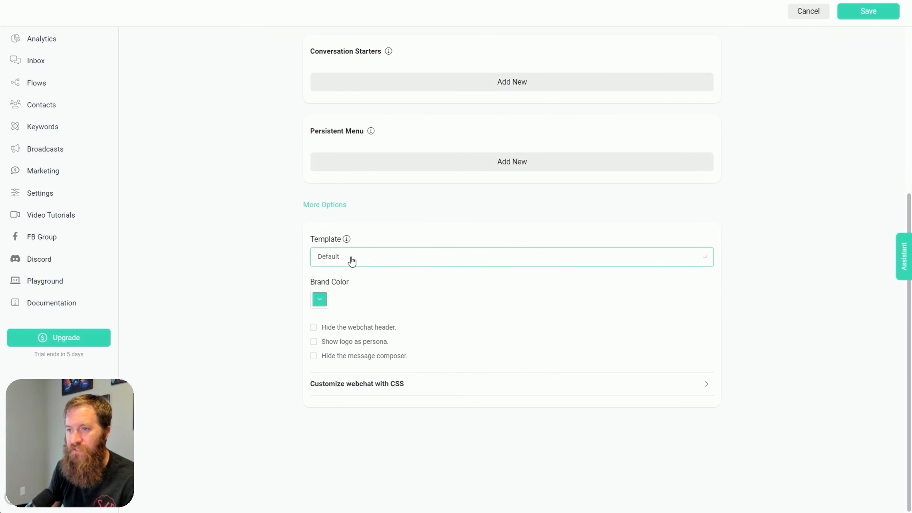
click(351, 260)
click(357, 245)
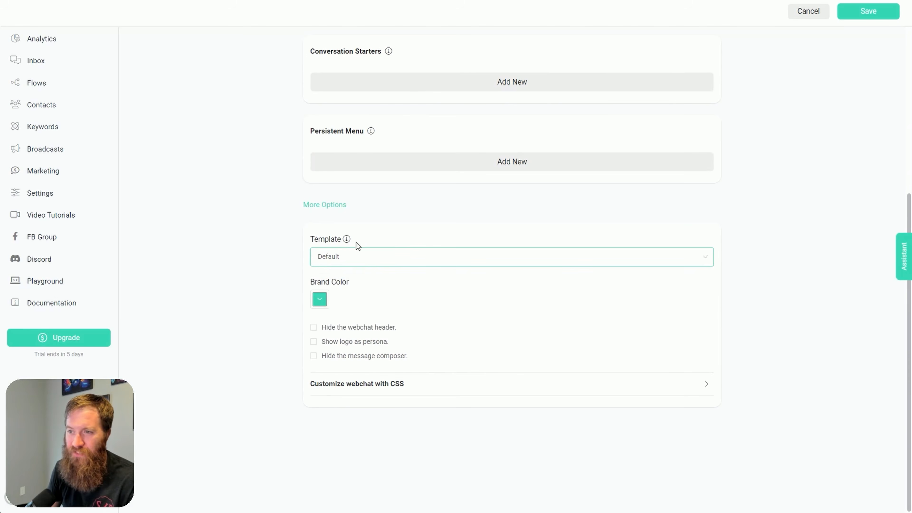
click(321, 300)
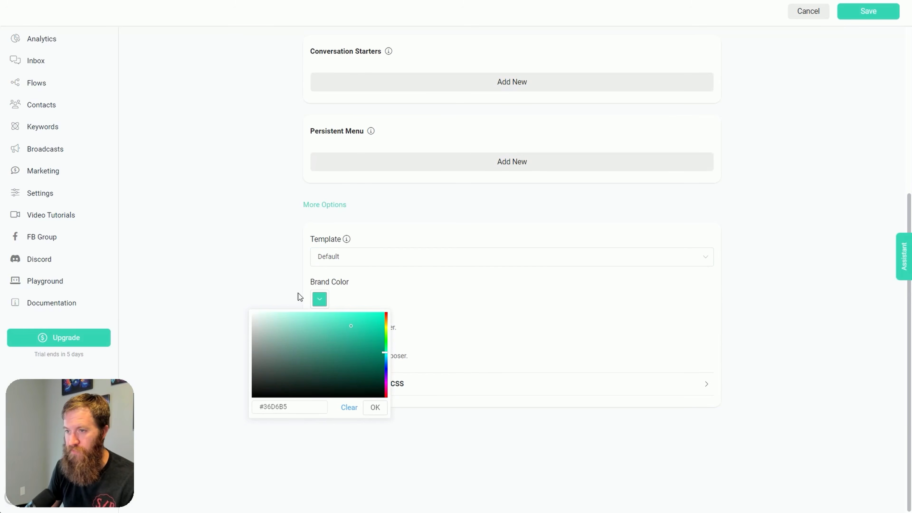
click(284, 294)
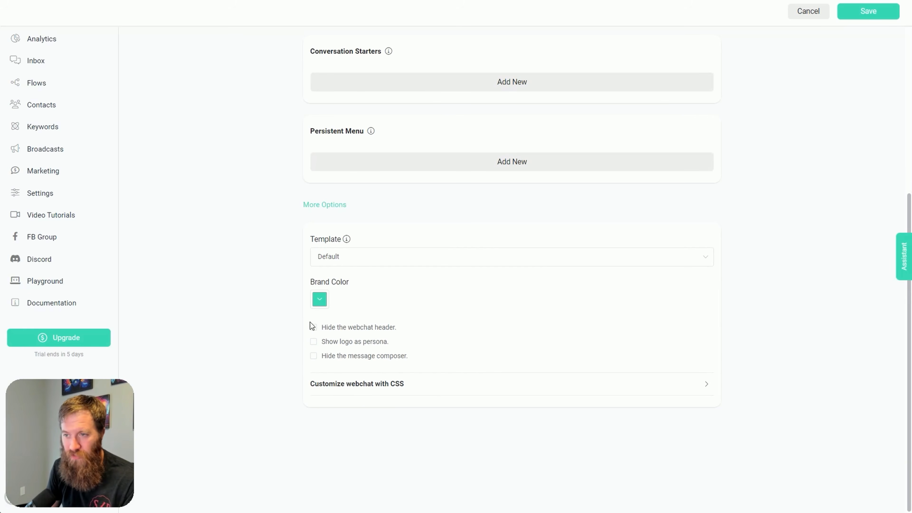
Expand the section for customizing the webchat with CSS and examine its code field
click(427, 391)
scroll(446, 350, down, 2)
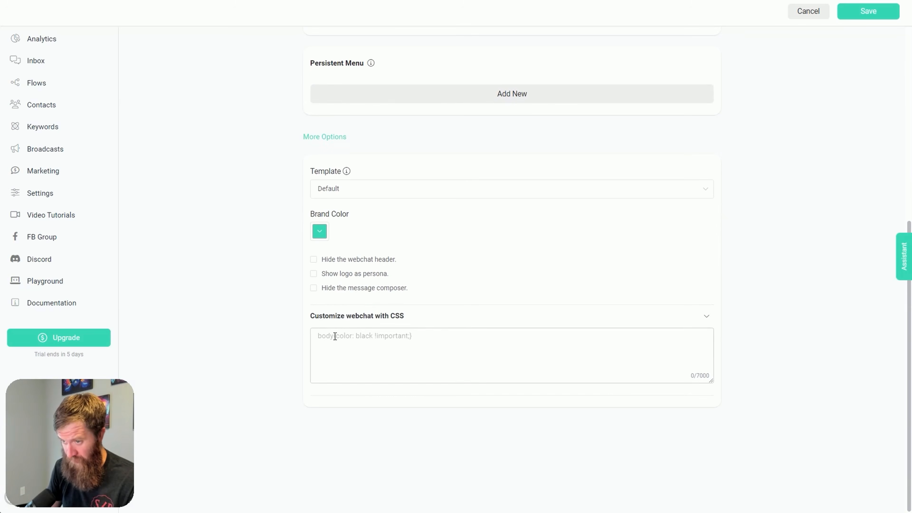
drag(410, 316, 275, 330)
click(272, 329)
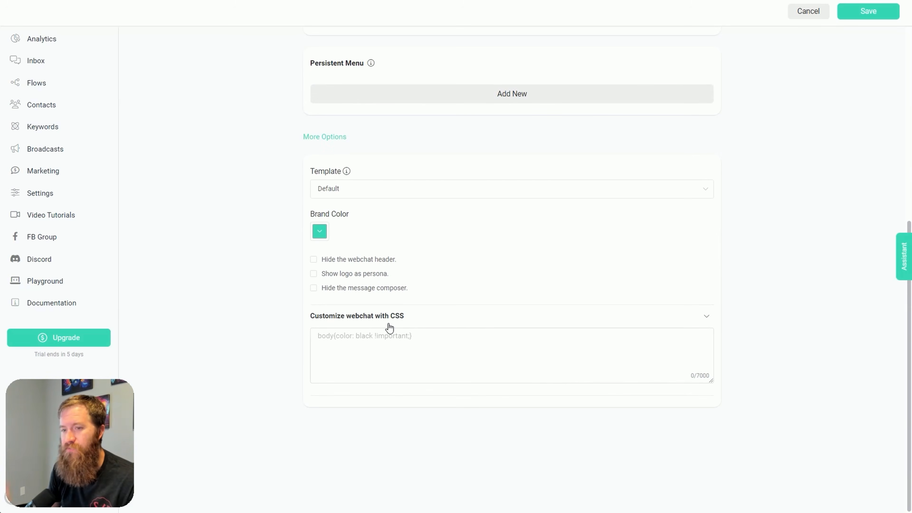
Save the webchat settings, then get the Hello Youtube webchat's link and open it in a new browser tab
scroll(625, 330, up, 8)
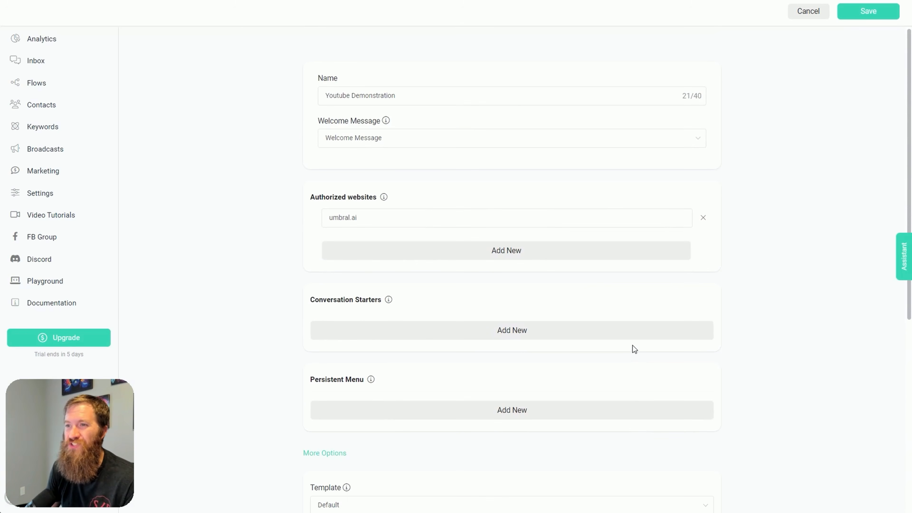
click(848, 14)
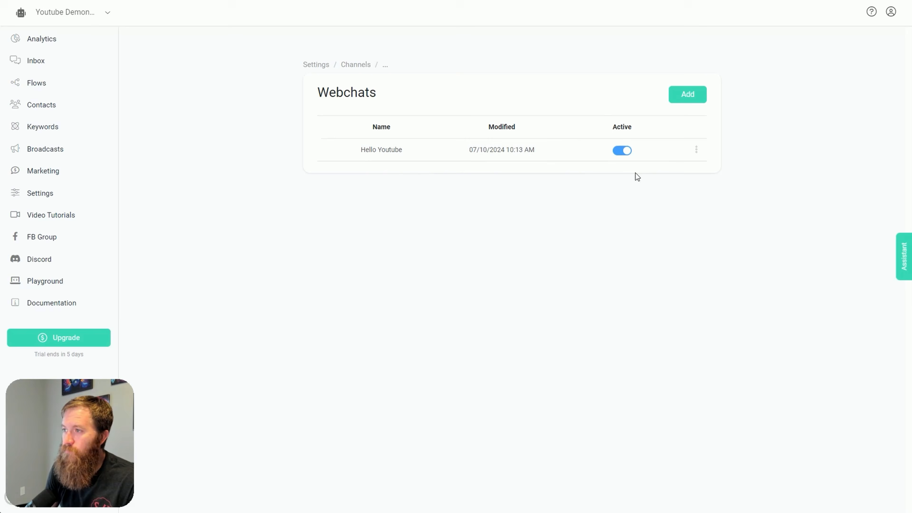
click(697, 151)
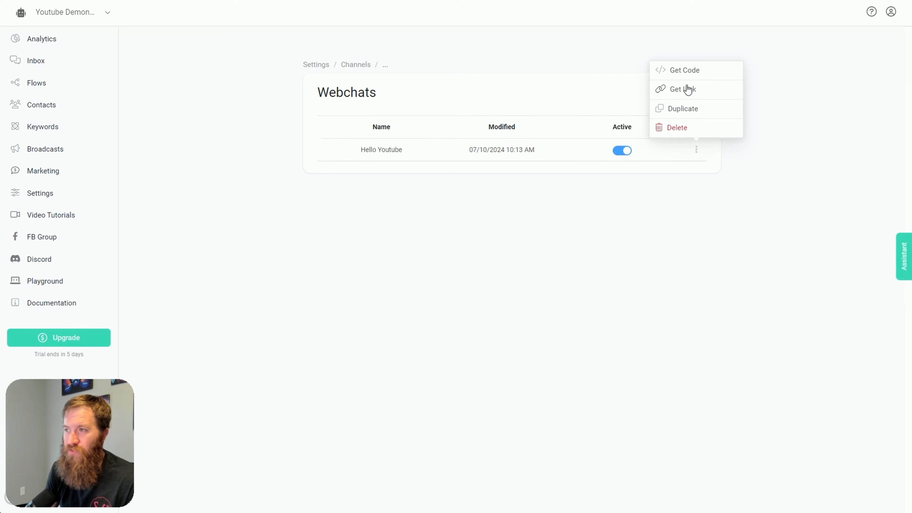
click(686, 94)
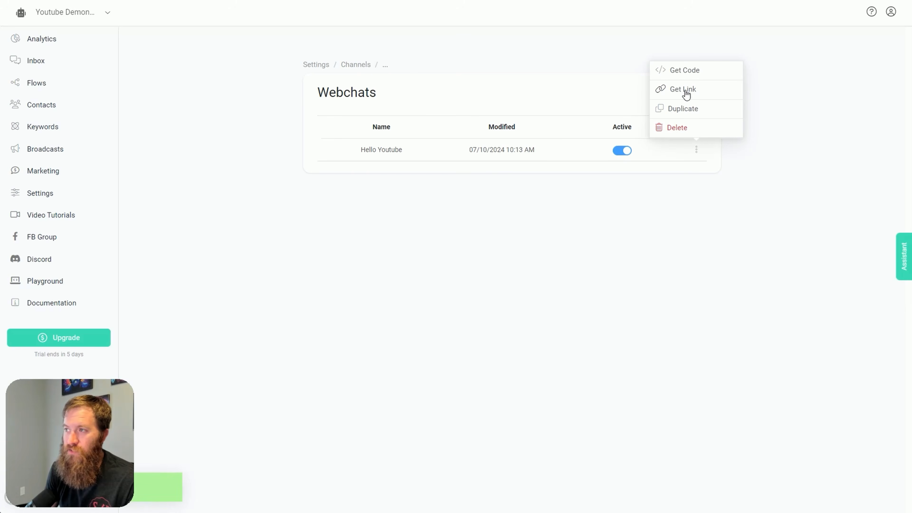
key(ctrl+t)
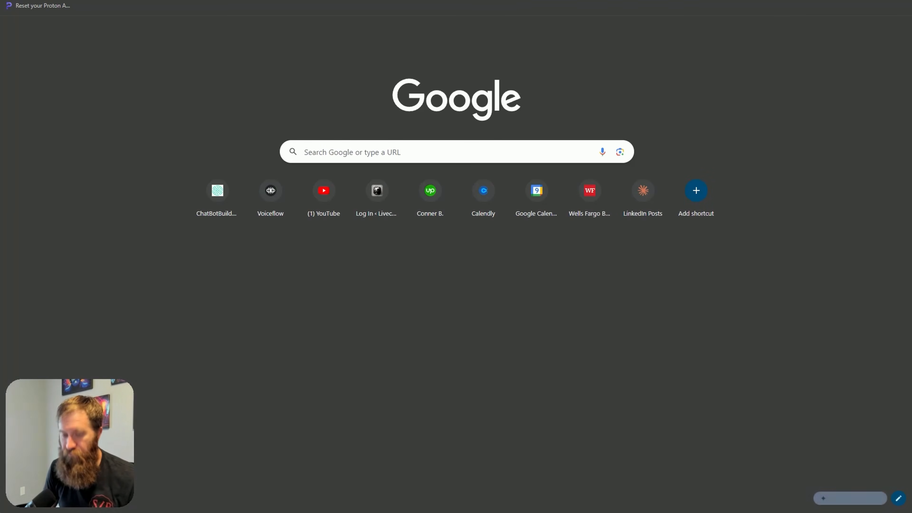
key(ctrl+v)
key(Return)
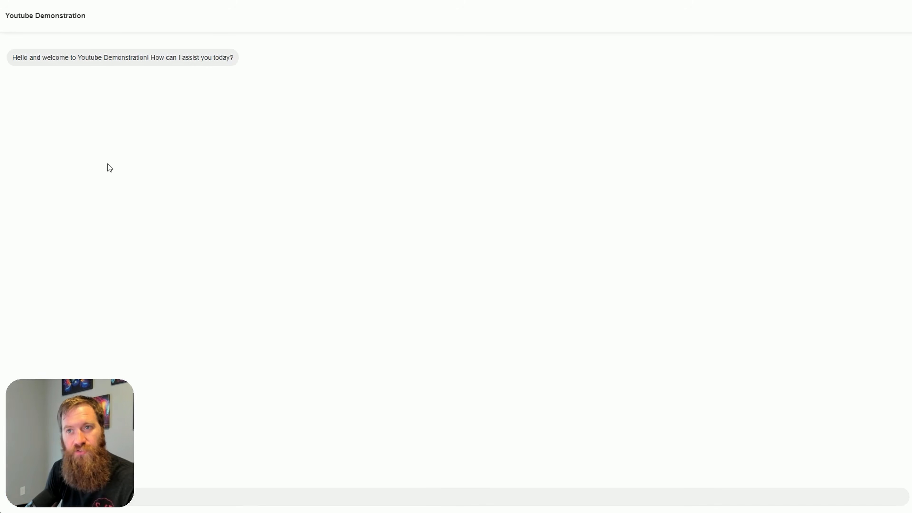
Review the welcome message and the header title on the hosted webchat page
drag(80, 58, 146, 58)
drag(86, 17, 44, 17)
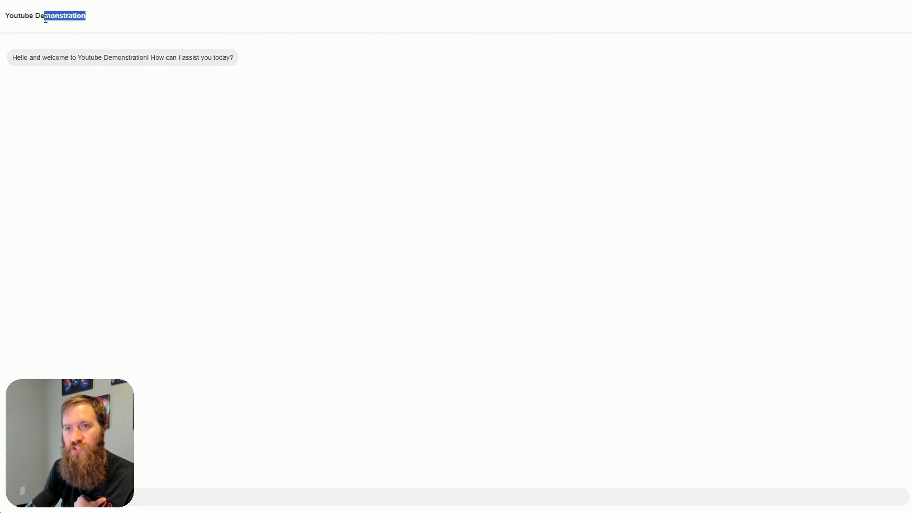
click(8, 18)
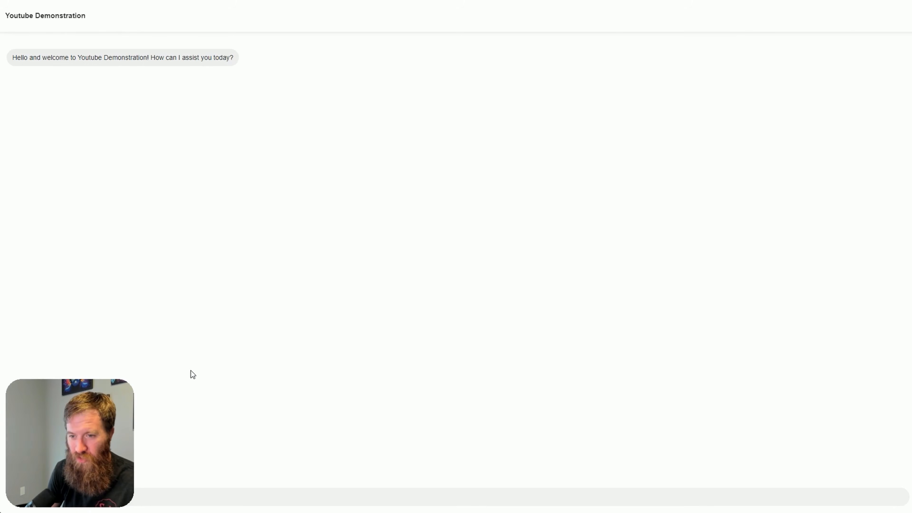
Ask the chatbot "what are you an assistant for" and read its reply
drag(86, 469, 858, 469)
click(242, 496)
text(what)
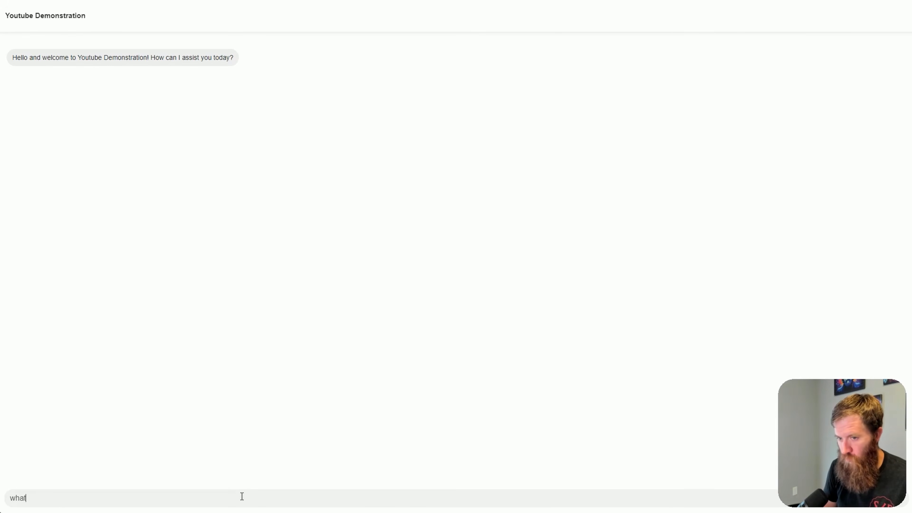
text( are you an assistant f)
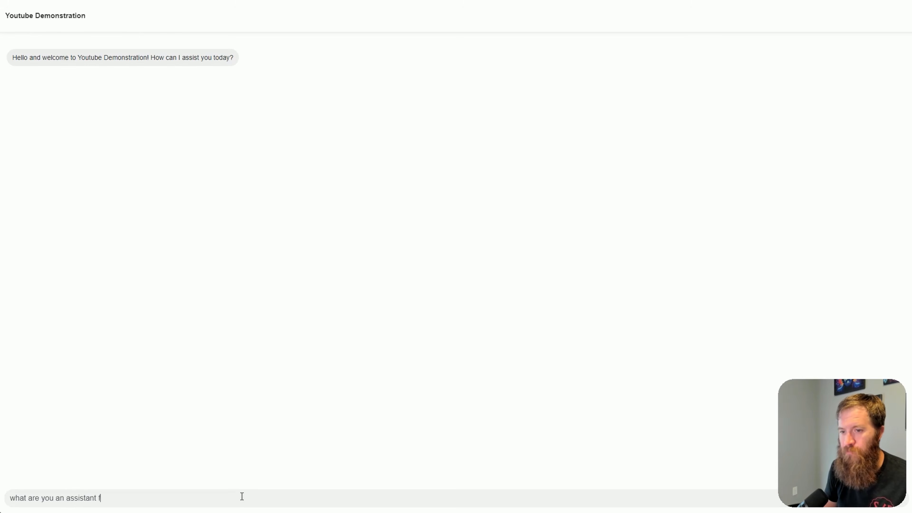
text(or)
key(Return)
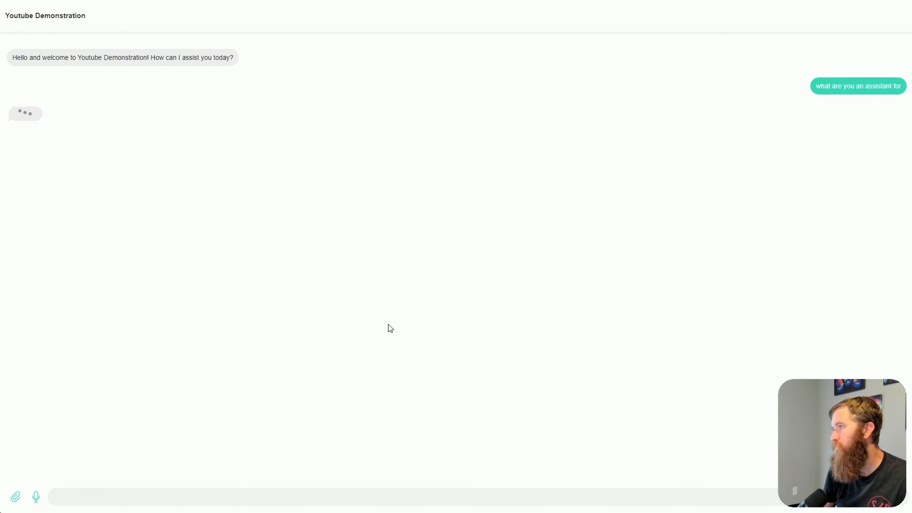
drag(15, 115, 494, 116)
Ask the chatbot "what is their contact information" and review the details in its answer
click(287, 493)
text(wha)
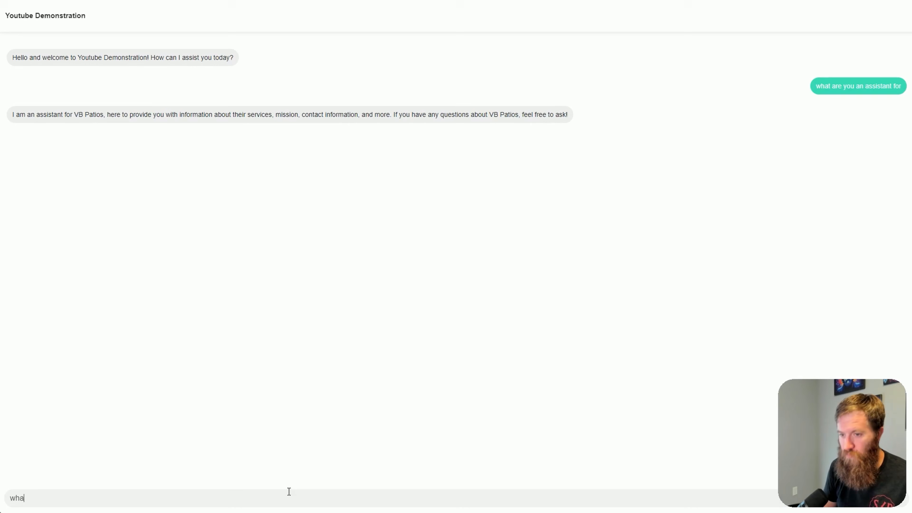
text(t is their contact inform)
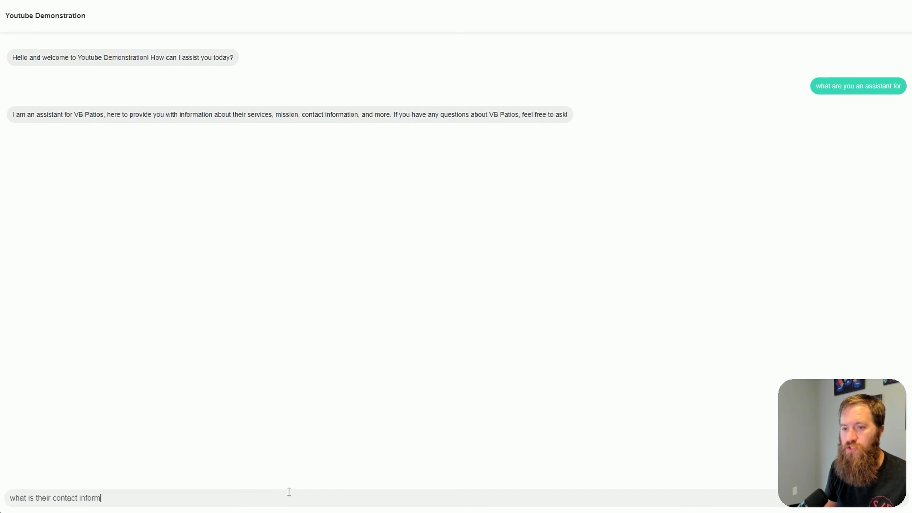
text(ation)
key(Return)
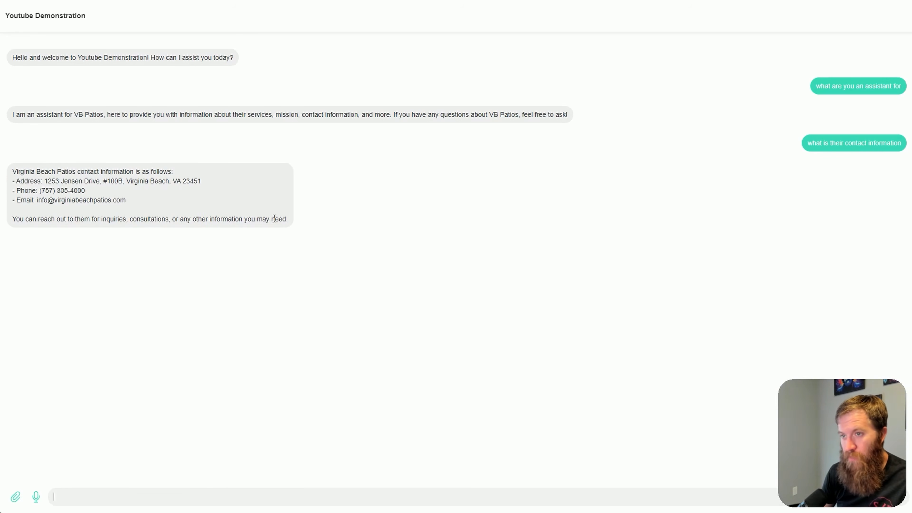
drag(288, 218, 11, 170)
click(250, 304)
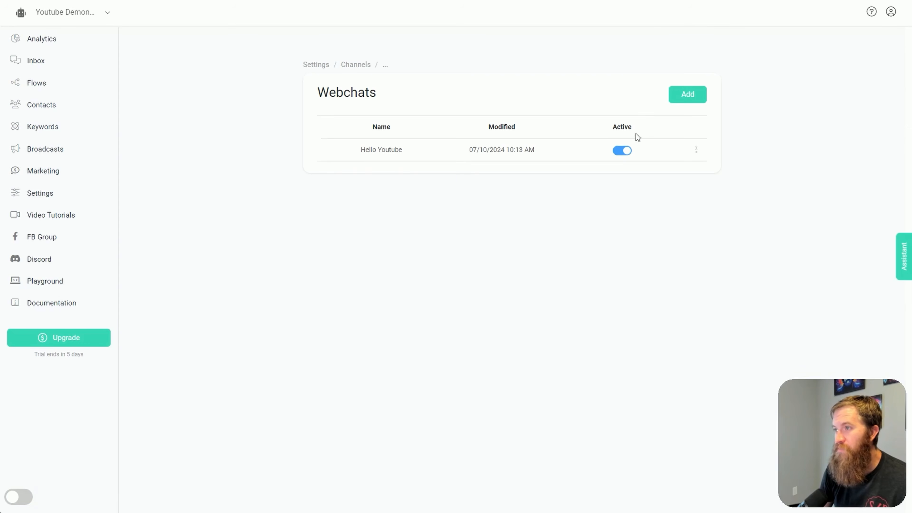
Copy the Hello Youtube webchat's embed code, paste it below the chatbot-playground section in the LiveCanvas HTML editor, and save the page
click(696, 150)
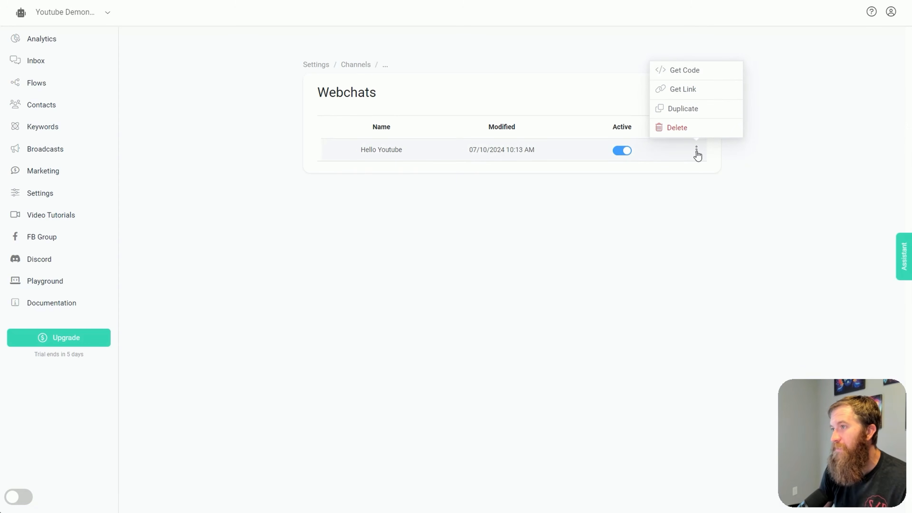
click(685, 73)
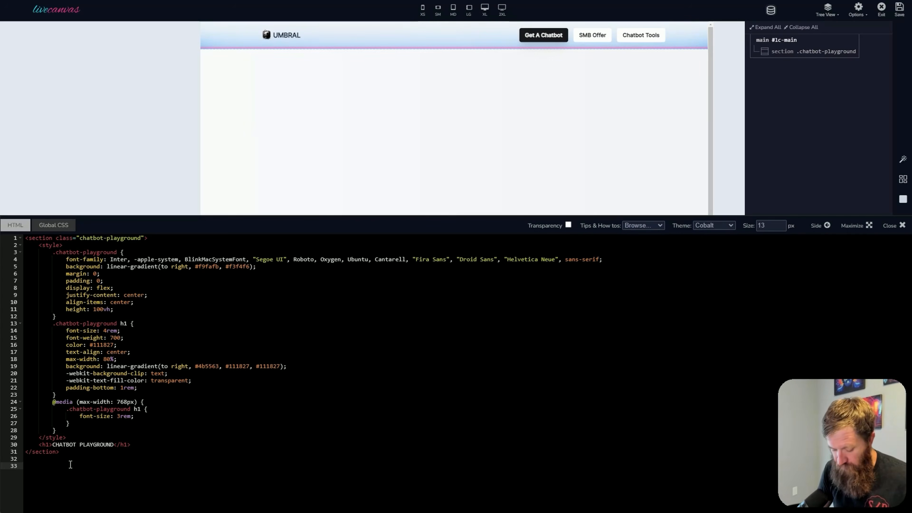
text(<script src="https://app.chatgptbuilder.io/webchat/plugin.js?v=5"></script><script>ktt10.setup({id:"5sPaCQPJqQiFBOt2Sc1",accountId:"1092330",color:"#36D6B5"})</script>)
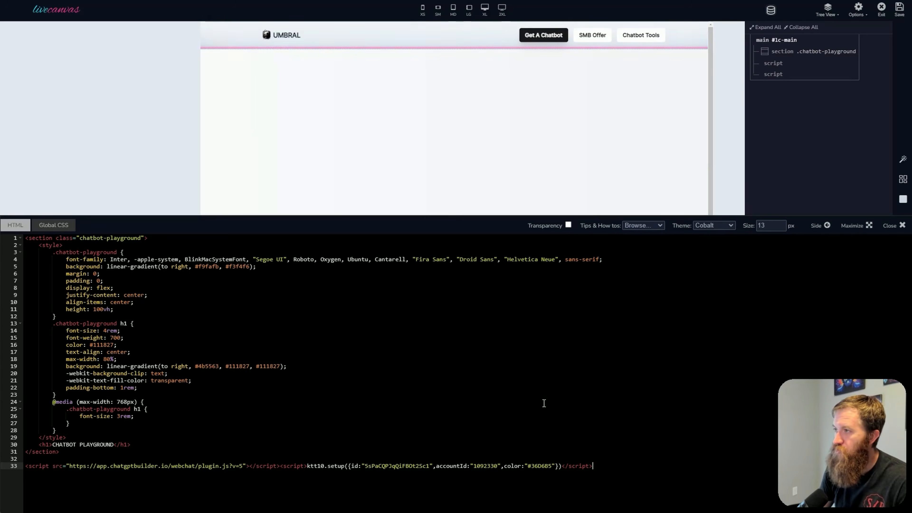
click(901, 13)
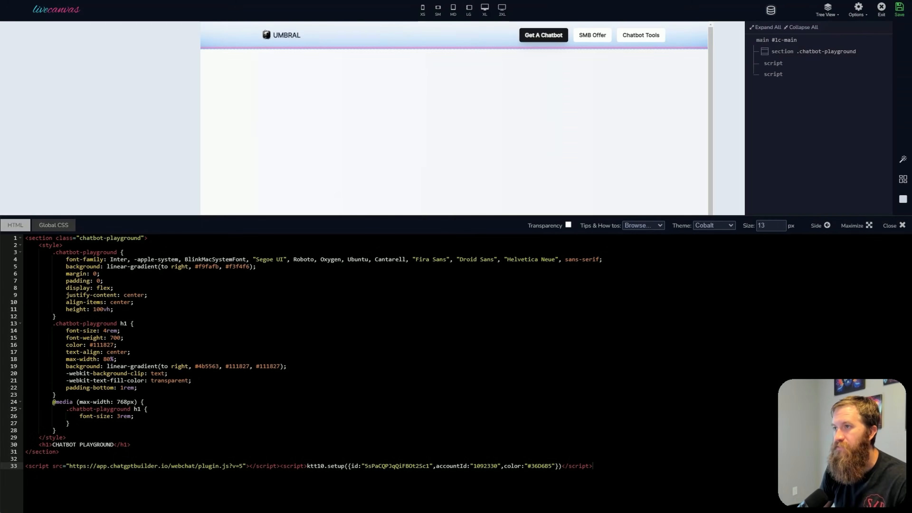
Switch to the live Chatbot Playground page and open its embedded chat widget
key(ctrl+Tab)
drag(822, 461, 112, 412)
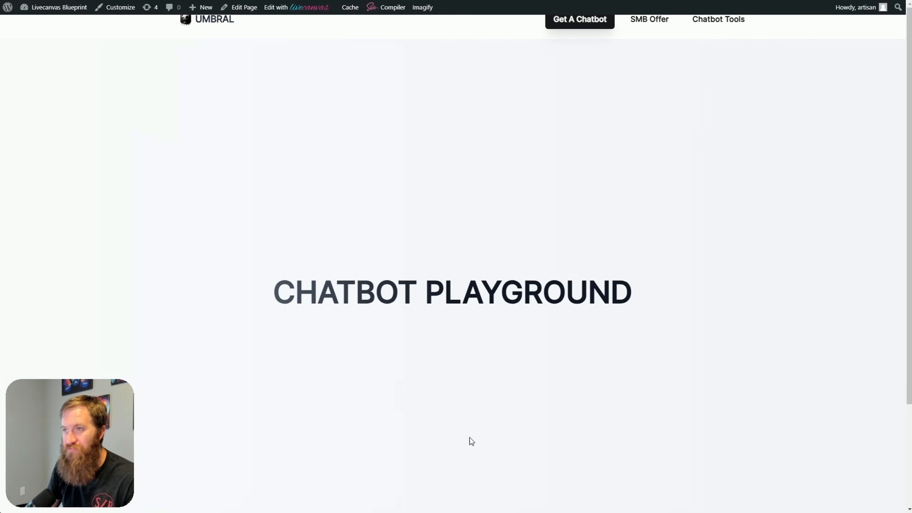
scroll(745, 445, down, 1)
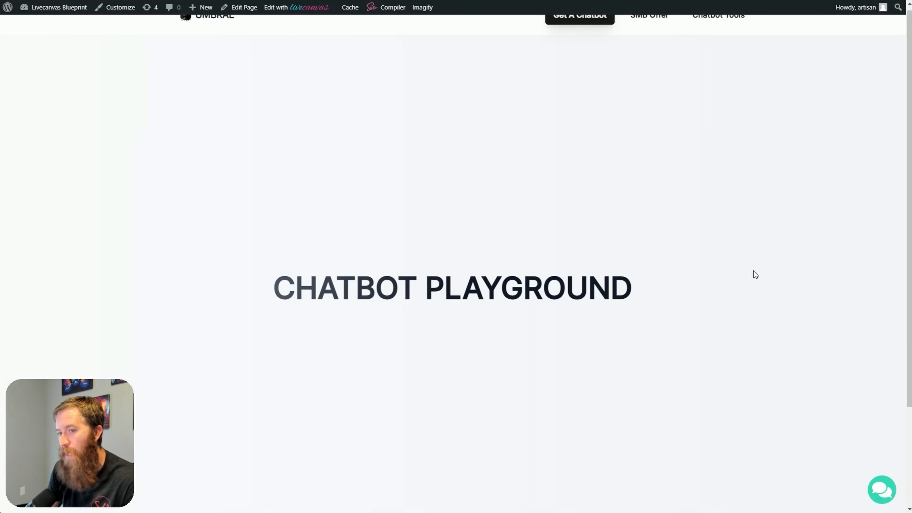
click(882, 490)
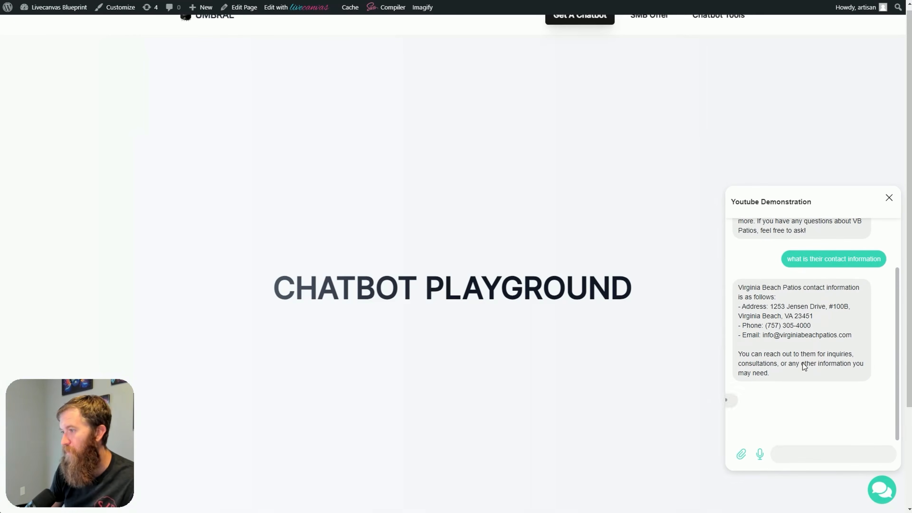
Read through the chat widget's conversation history, from the first greeting to the newest welcome message
drag(747, 271, 793, 343)
click(805, 242)
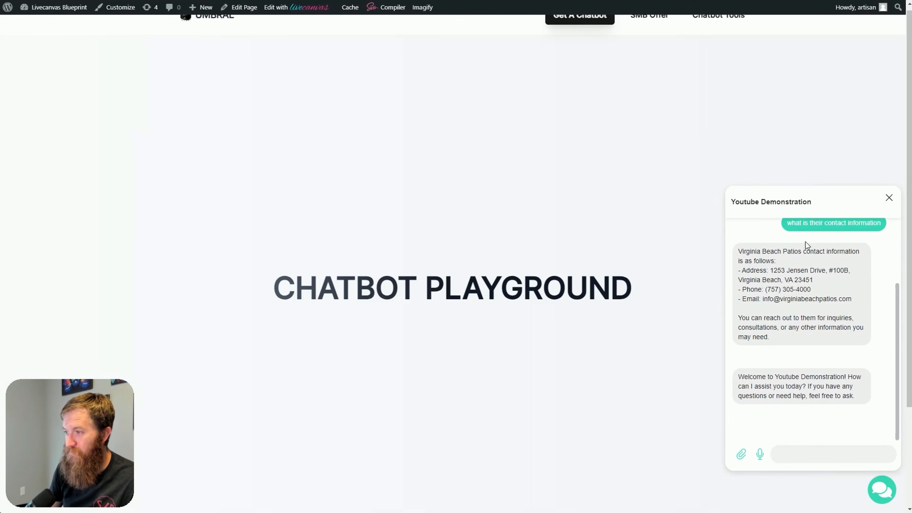
scroll(826, 413, up, 4)
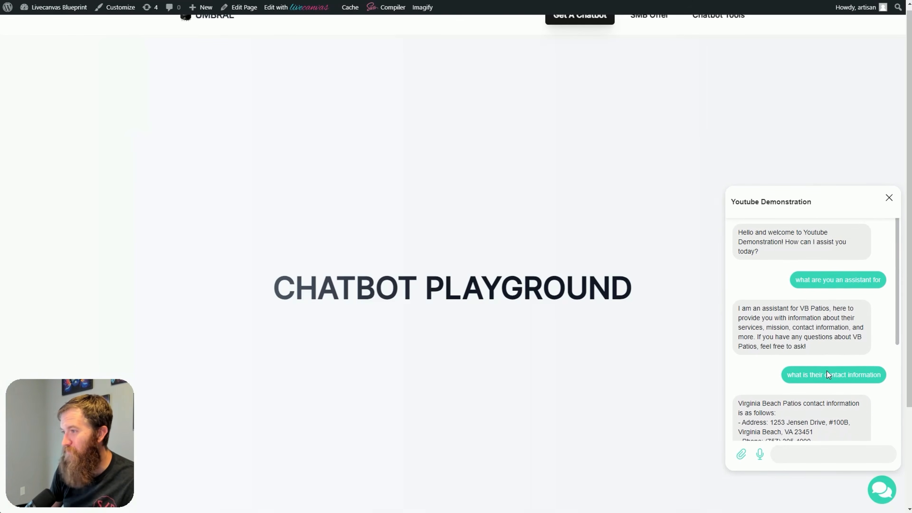
drag(741, 230, 826, 413)
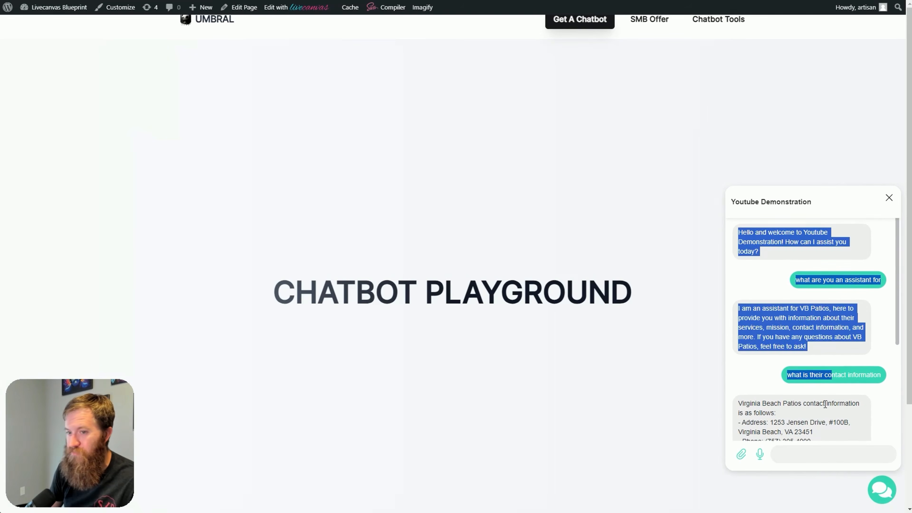
click(825, 383)
scroll(824, 383, down, 4)
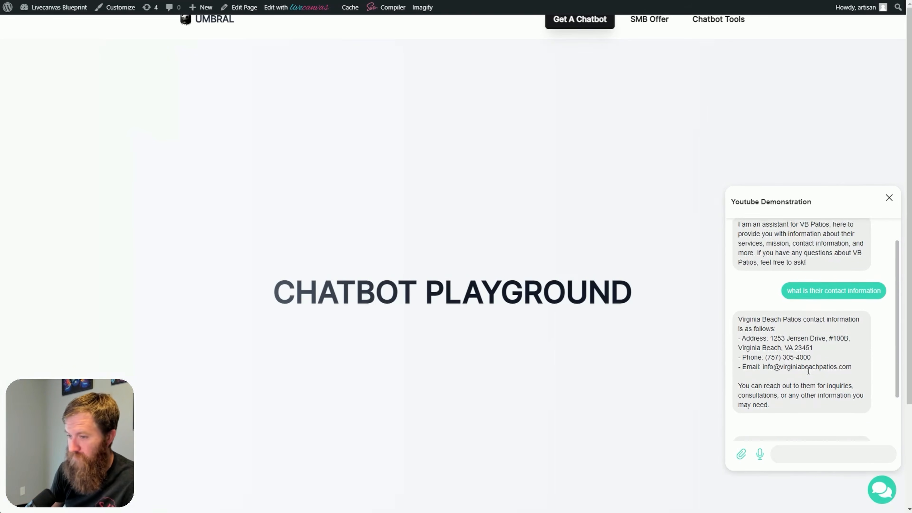
drag(827, 349, 756, 286)
click(752, 261)
click(781, 303)
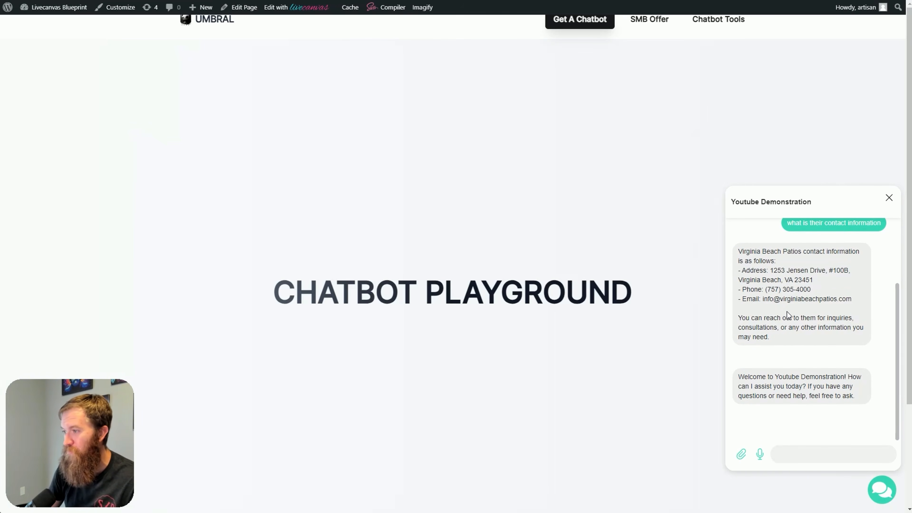
scroll(788, 391, down, 1)
drag(740, 377, 857, 397)
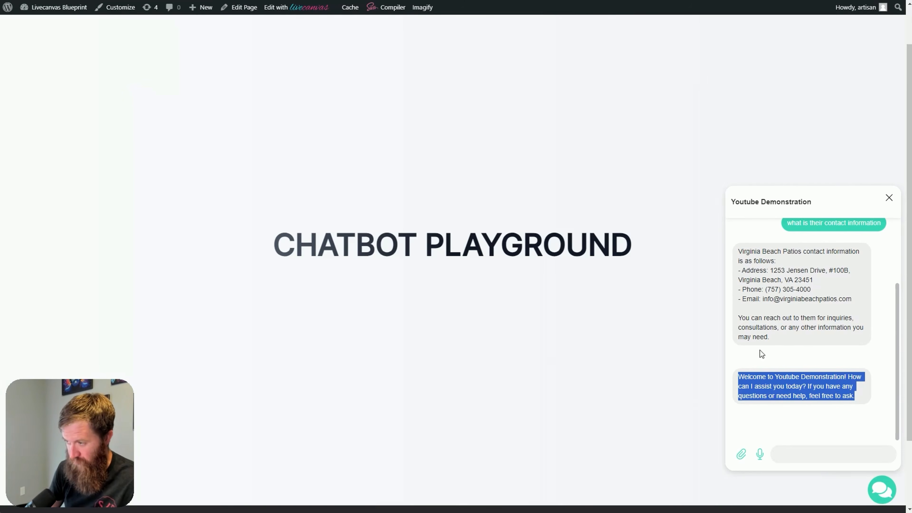
click(829, 378)
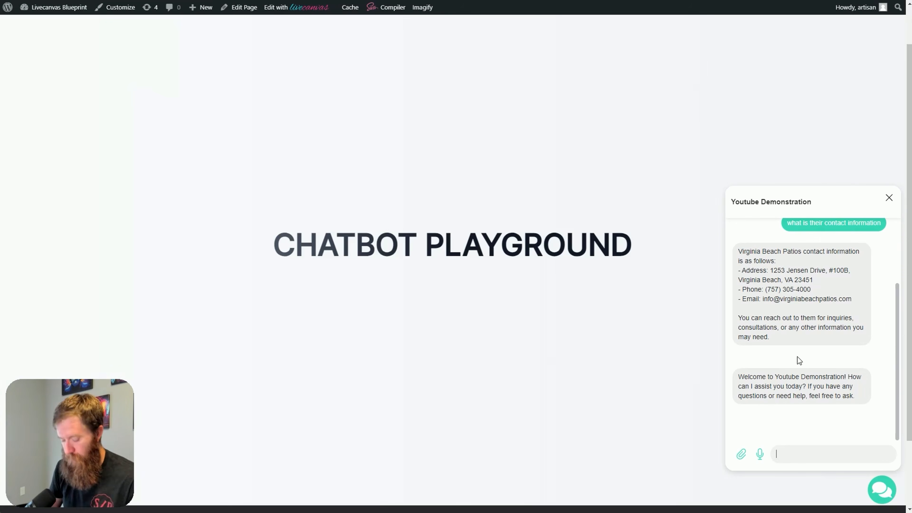
Ask the embedded chatbot "hello what services do you provide?" and read through its full answer
text(hello what services)
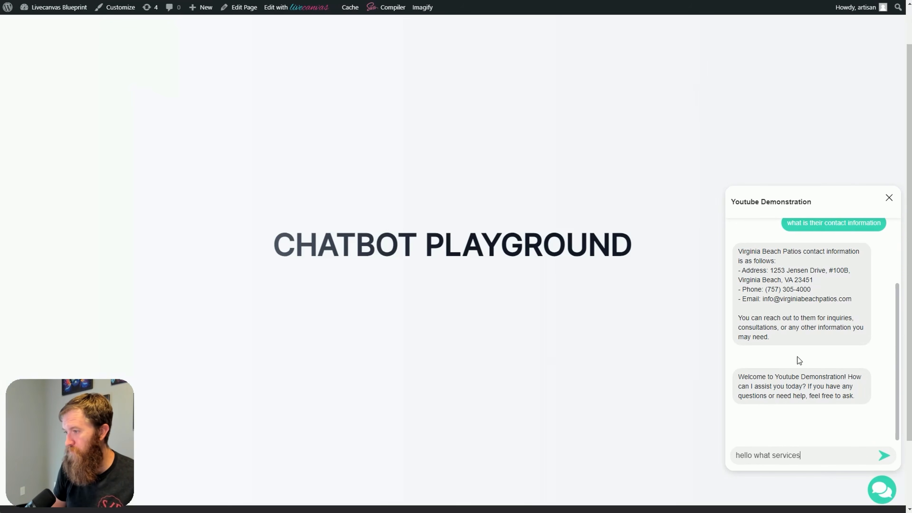
text( do you provi)
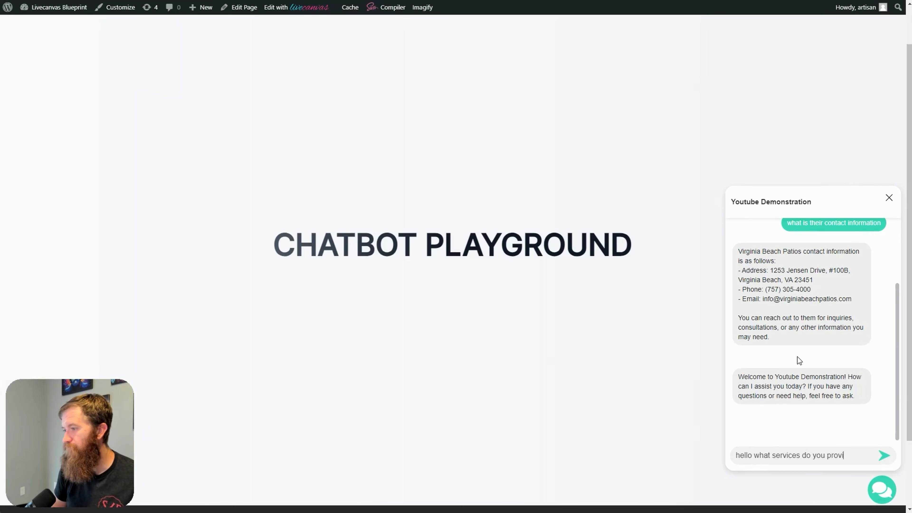
text(de?)
key(Return)
scroll(579, 409, up, 1)
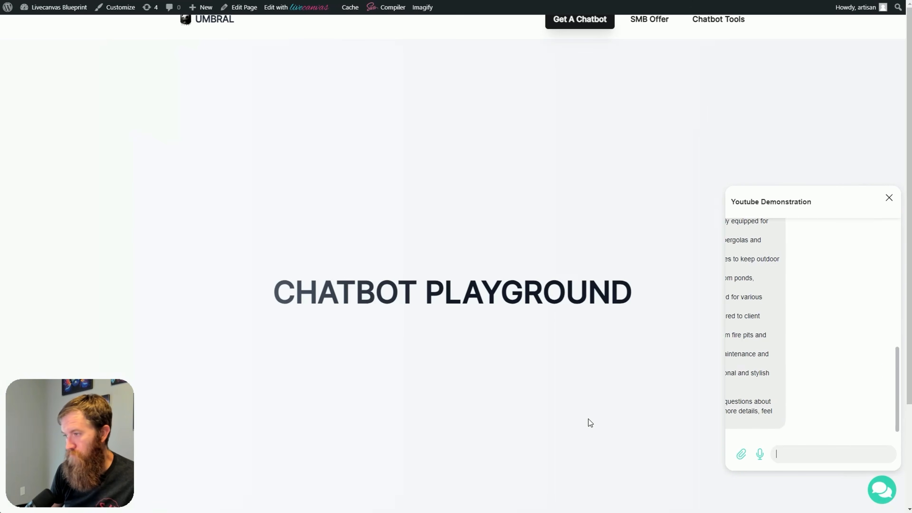
scroll(843, 364, up, 4)
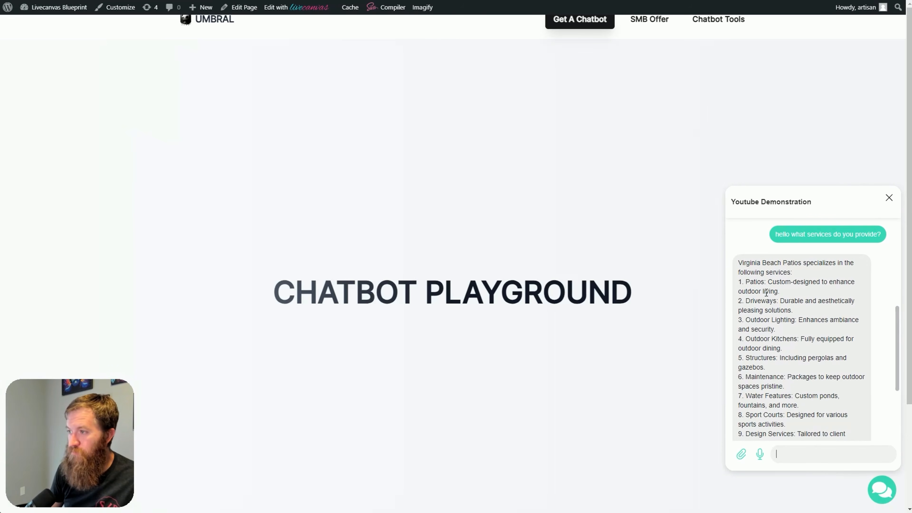
scroll(781, 315, down, 6)
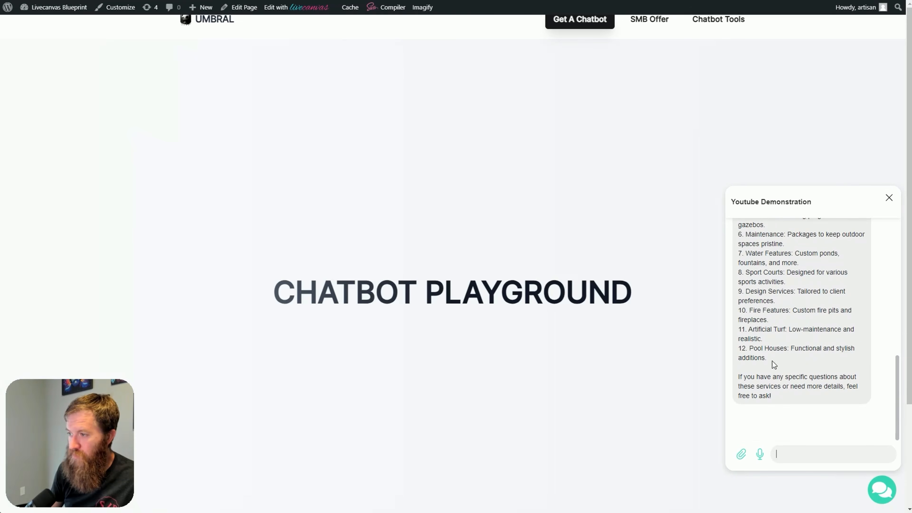
scroll(561, 396, up, 3)
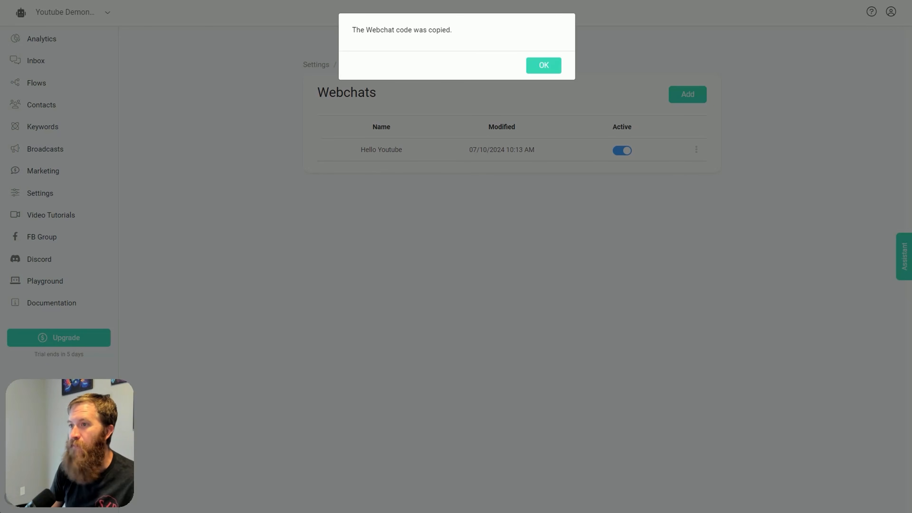
Switch back to the chatbot builder, dismiss the copied-code notice, and open the Welcome Message flow from the Welcome Messages folder
click(555, 65)
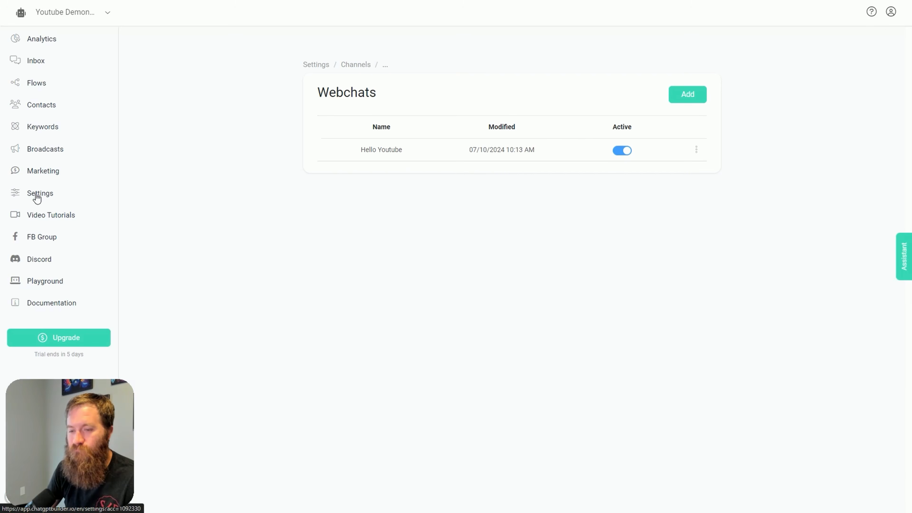
click(32, 86)
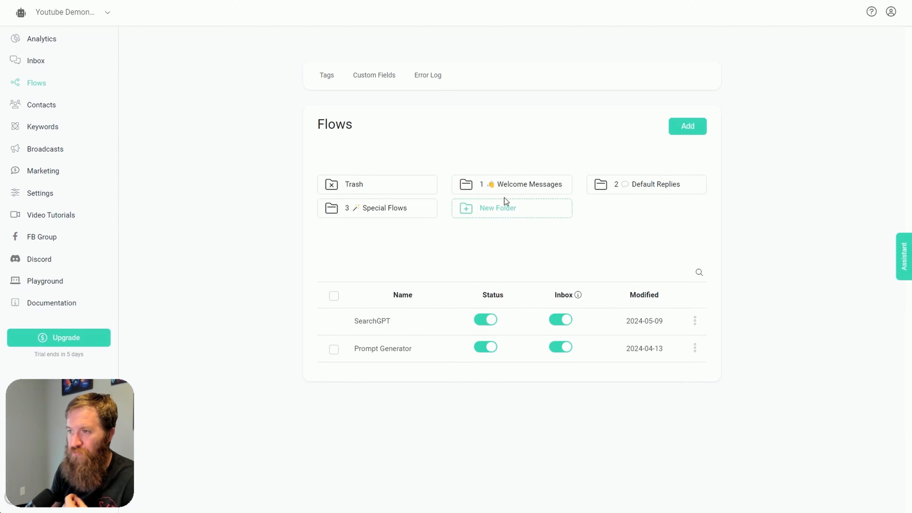
click(511, 189)
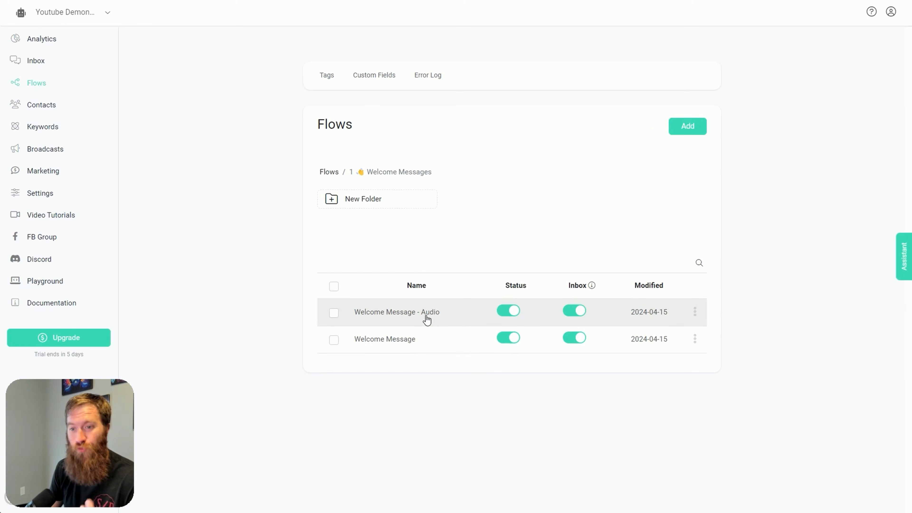
click(418, 341)
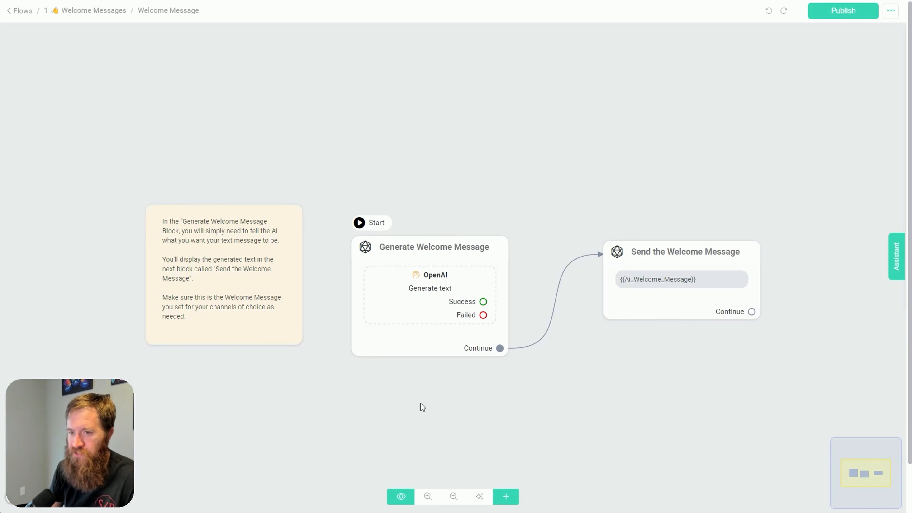
scroll(427, 404, up, 3)
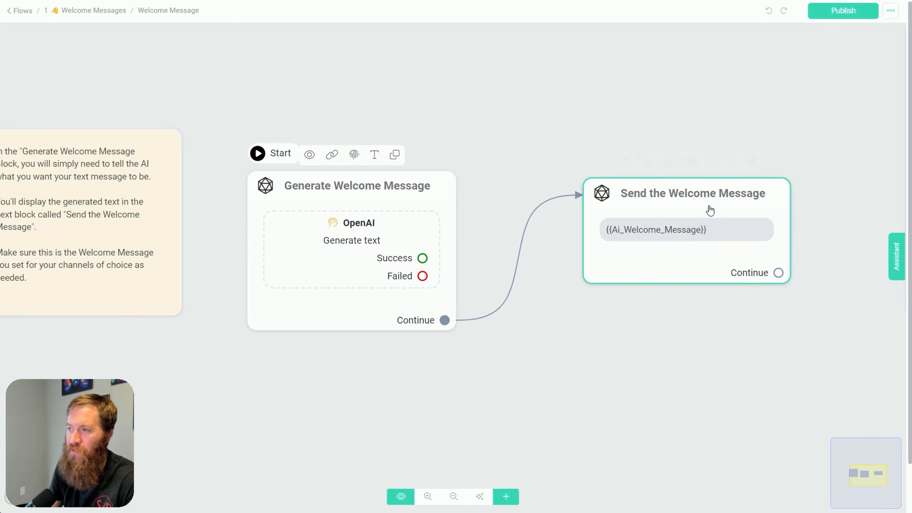
Open the Generate Welcome Message block and examine its available message types, keeping Omnichannel
click(359, 229)
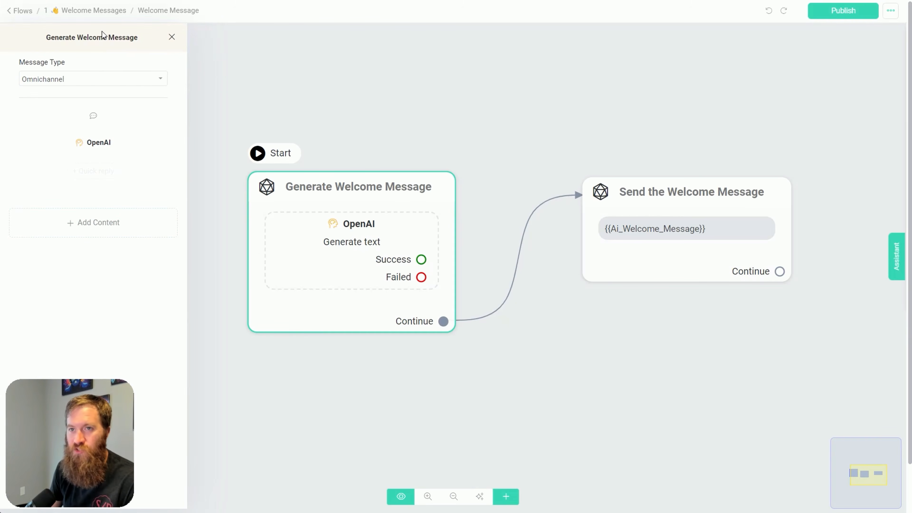
click(73, 85)
click(74, 85)
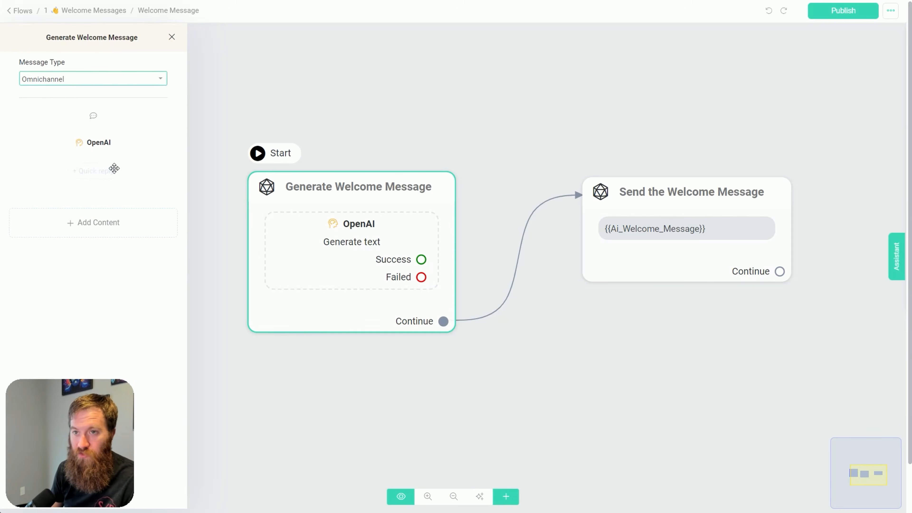
mouse_move(116, 153)
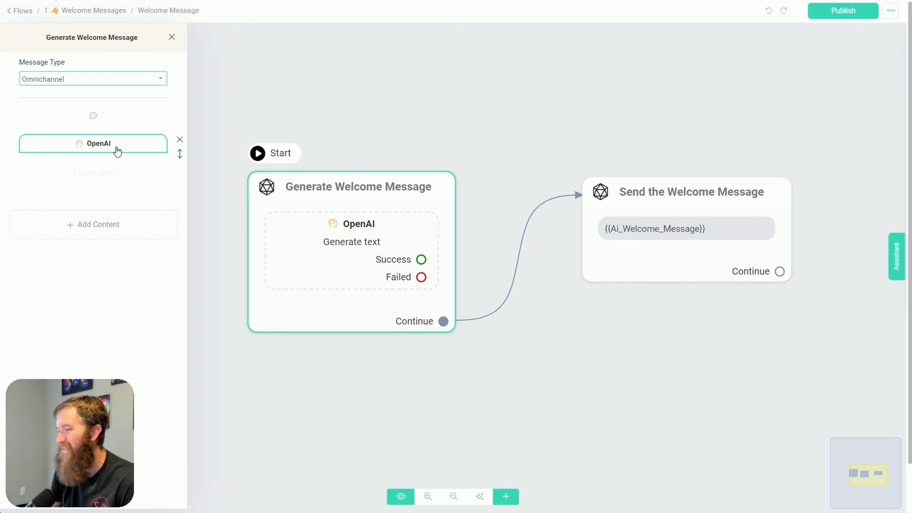
click(88, 85)
click(89, 84)
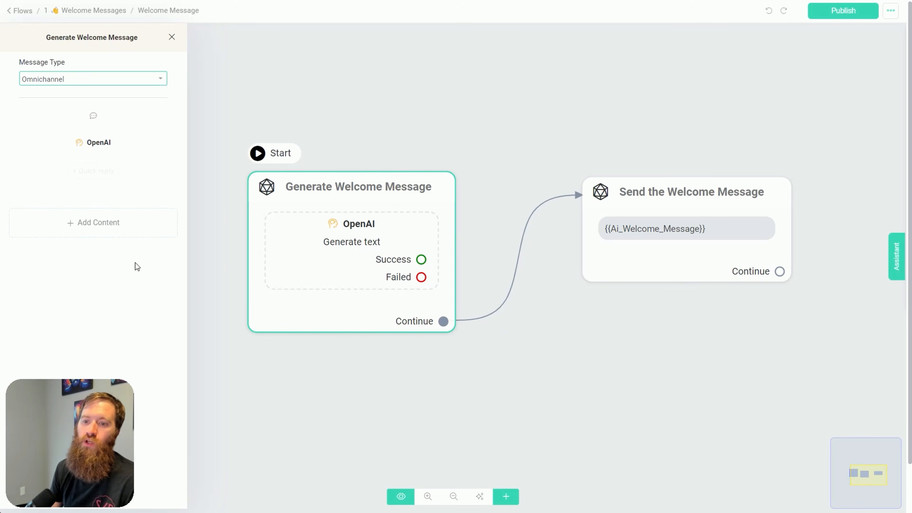
mouse_move(99, 153)
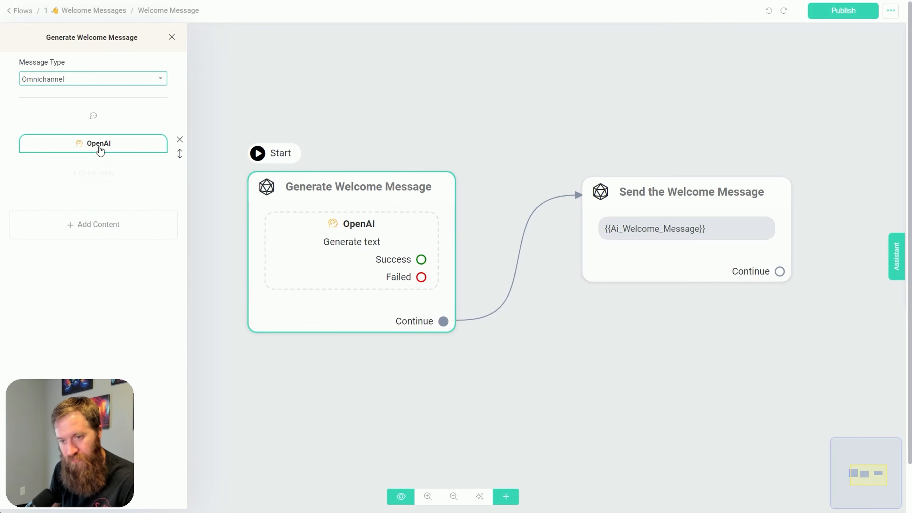
click(107, 85)
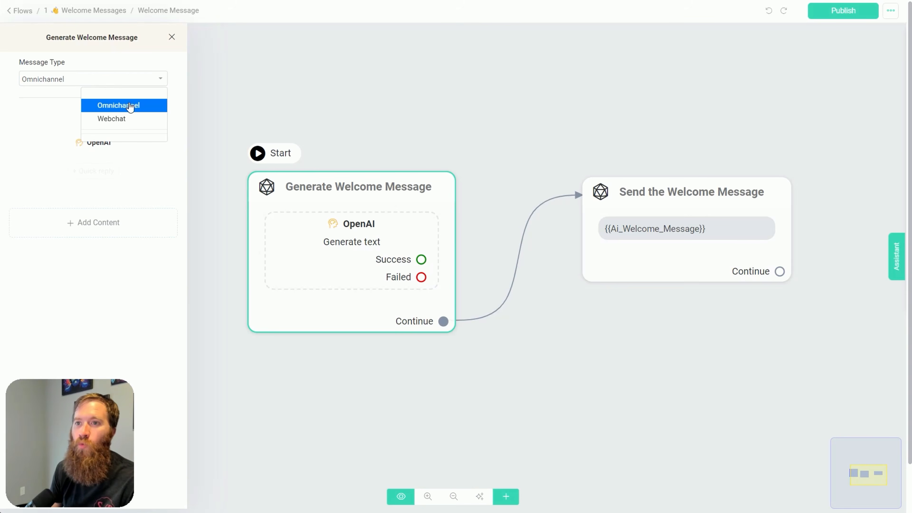
click(102, 82)
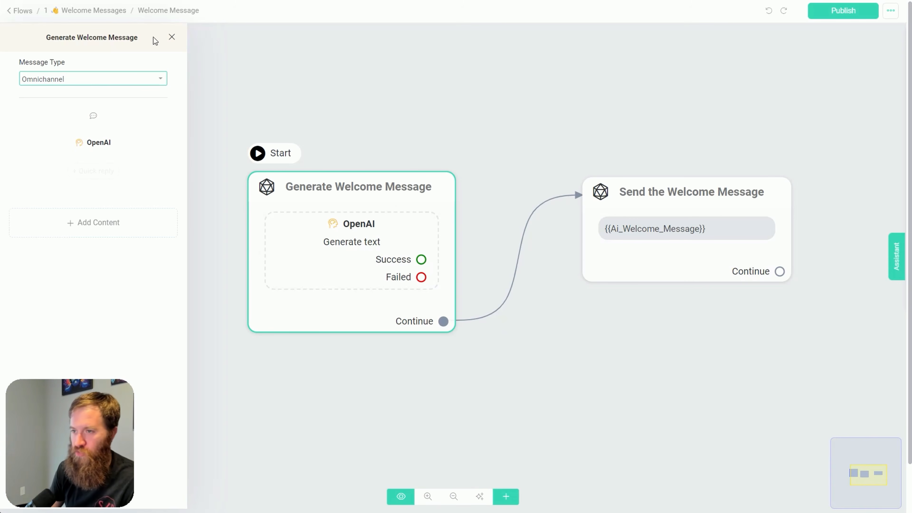
Open the block's OpenAI action and review its action types and models, keeping Generate text - Advanced and GPT-3.5 Turbo 16K
click(95, 143)
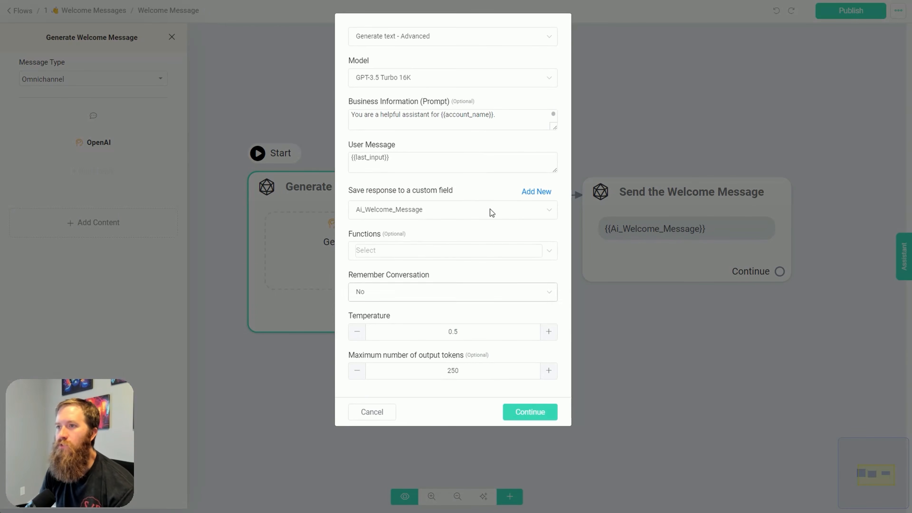
click(444, 37)
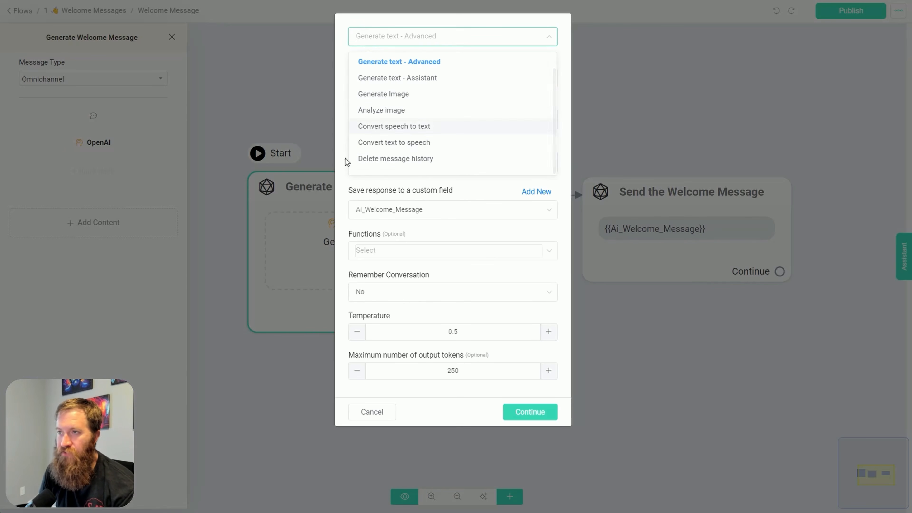
scroll(430, 155, up, 1)
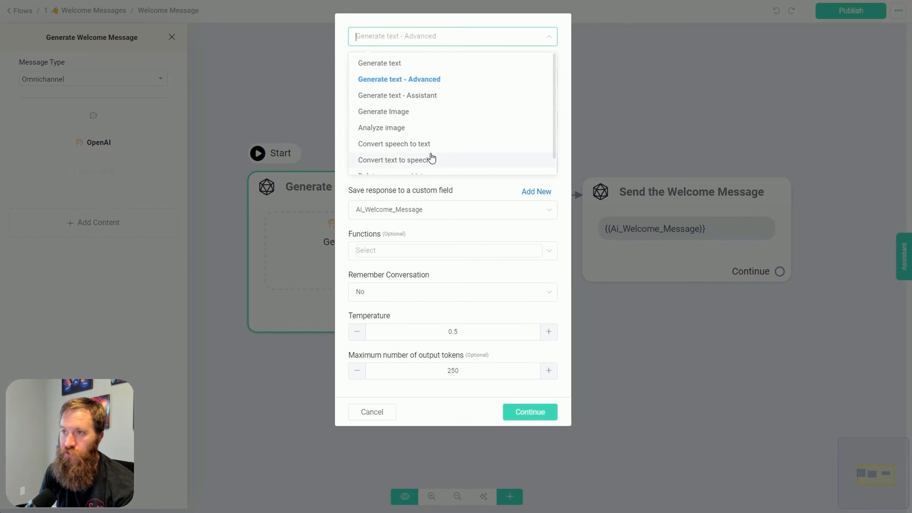
click(386, 79)
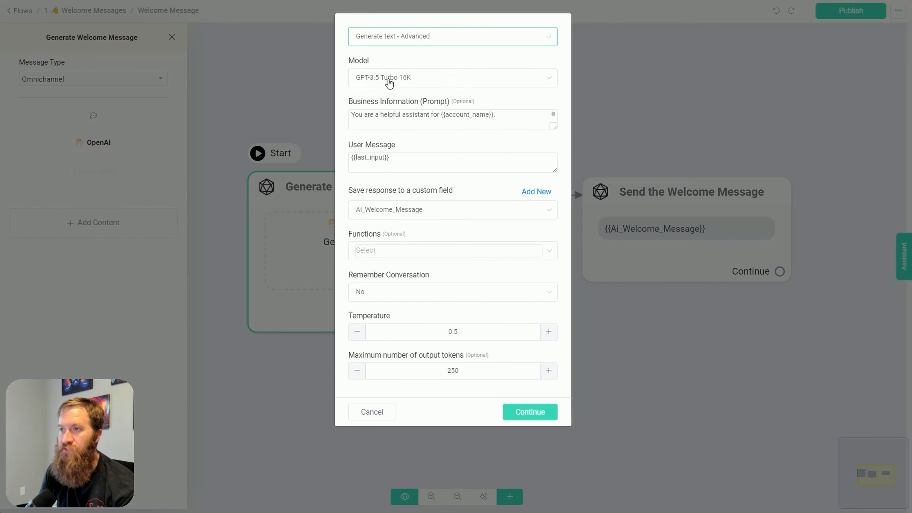
click(445, 86)
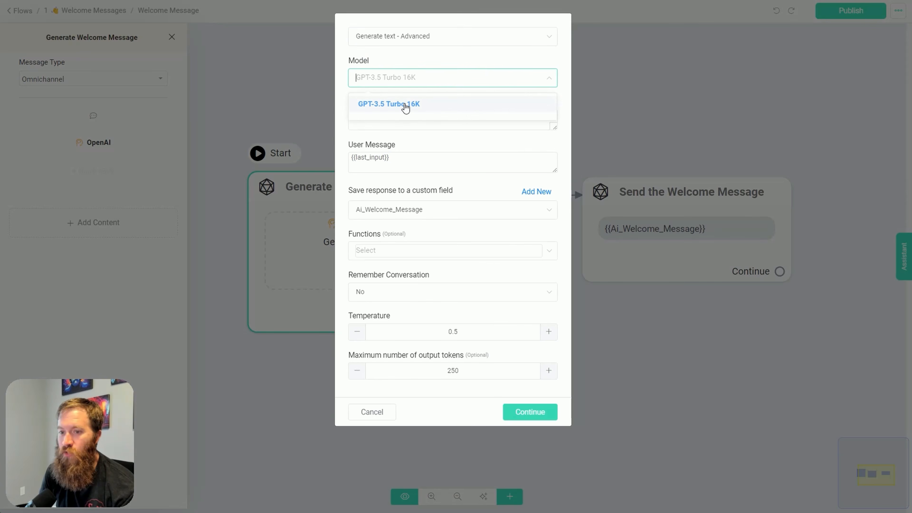
click(439, 81)
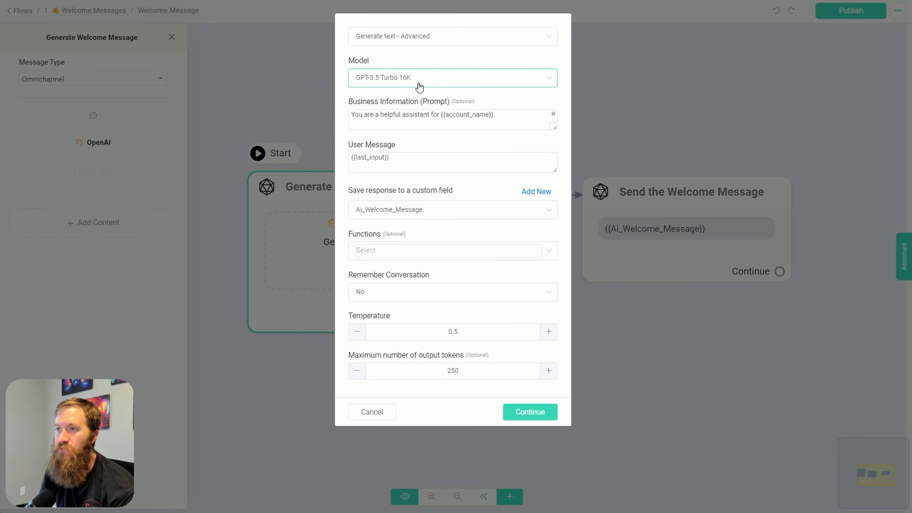
Enlarge the Business Information prompt and examine its opening sentence with the {{account_name}} variable
drag(554, 127, 555, 178)
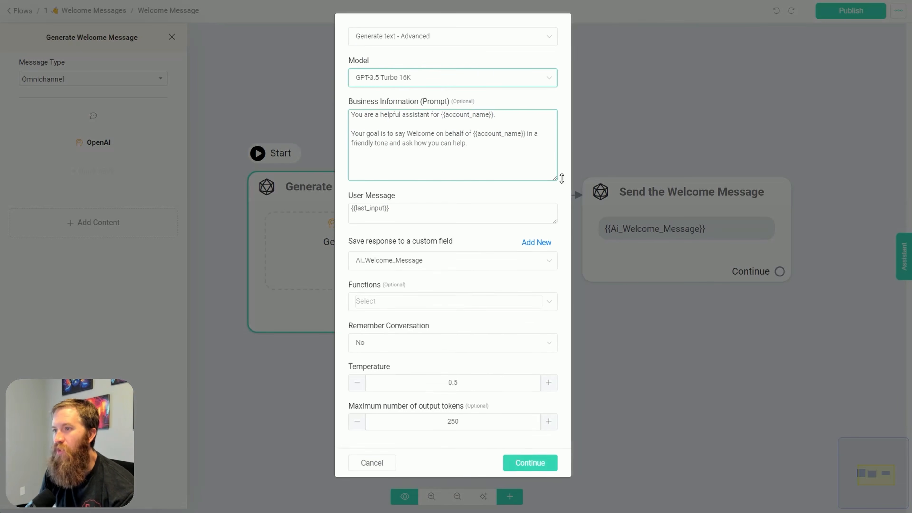
drag(352, 117, 491, 113)
click(437, 129)
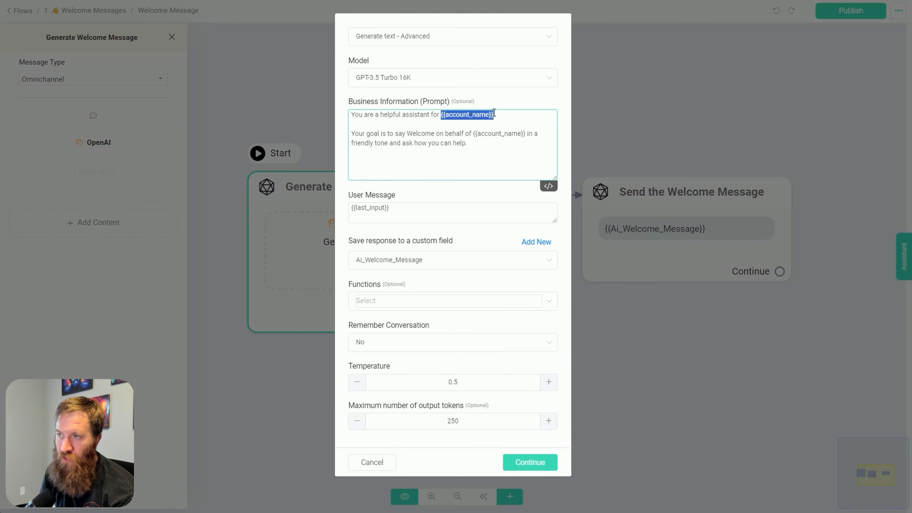
click(496, 125)
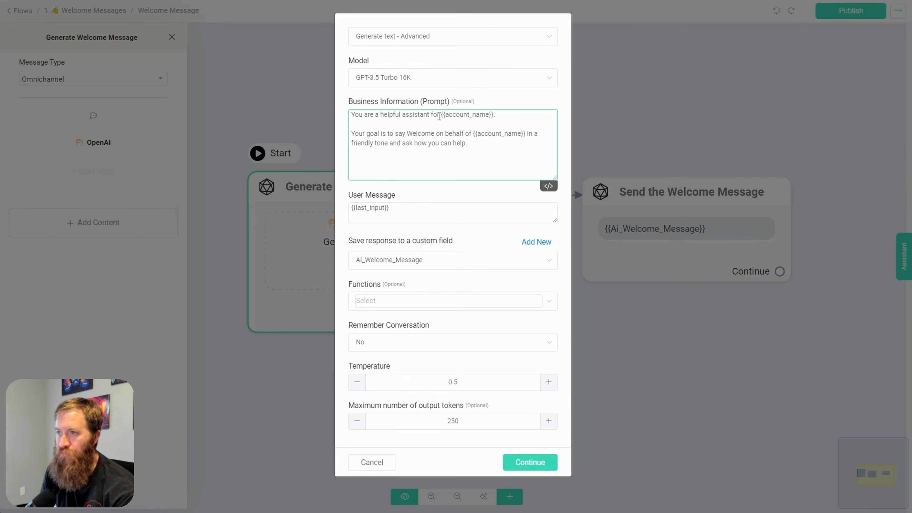
drag(442, 115, 522, 118)
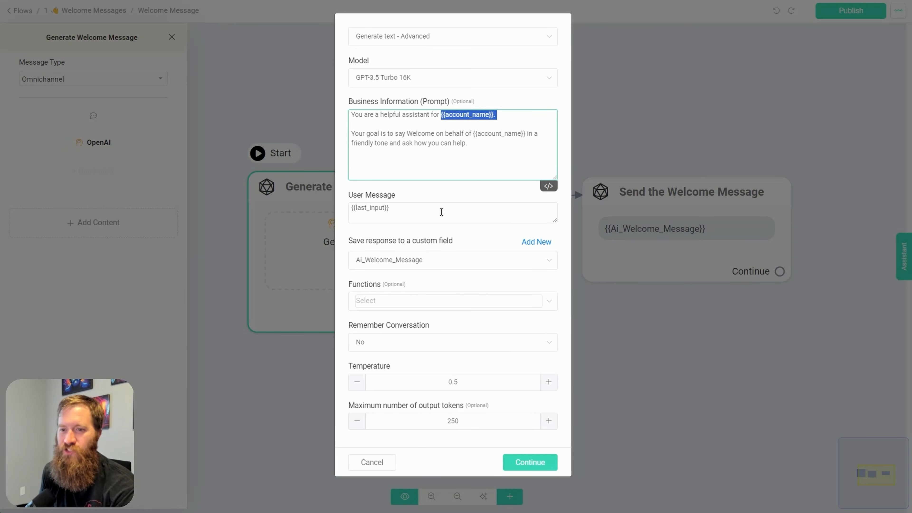
click(439, 147)
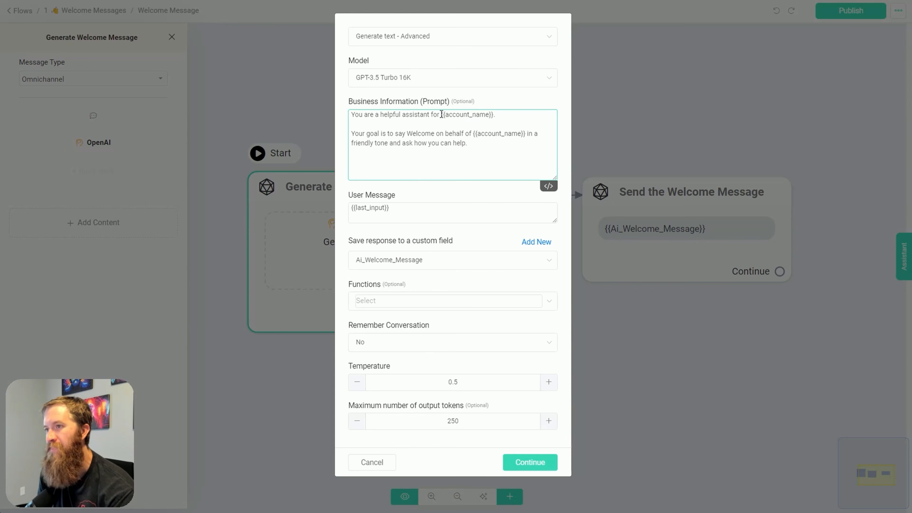
drag(441, 115, 507, 109)
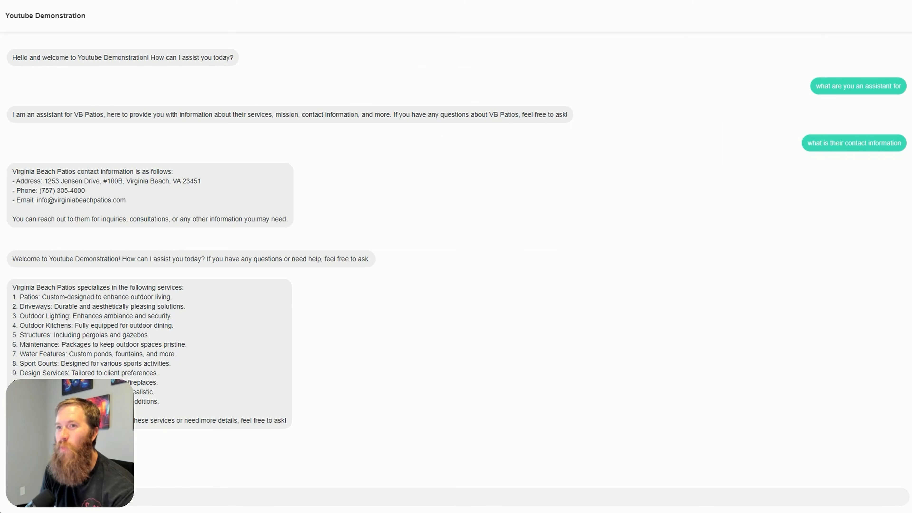
Switch to the chat page, check the account name in the first greeting, and return to the OpenAI action settings
drag(80, 57, 151, 57)
click(120, 75)
drag(77, 58, 160, 58)
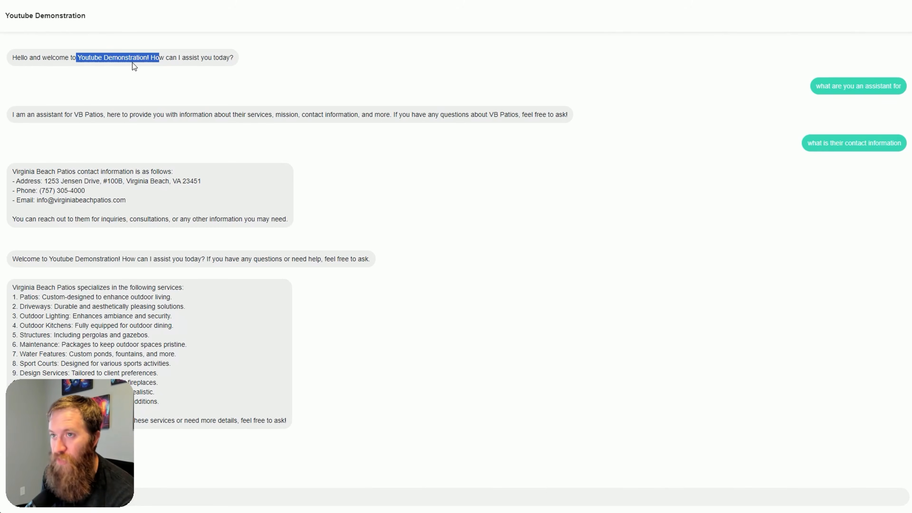
click(758, 1)
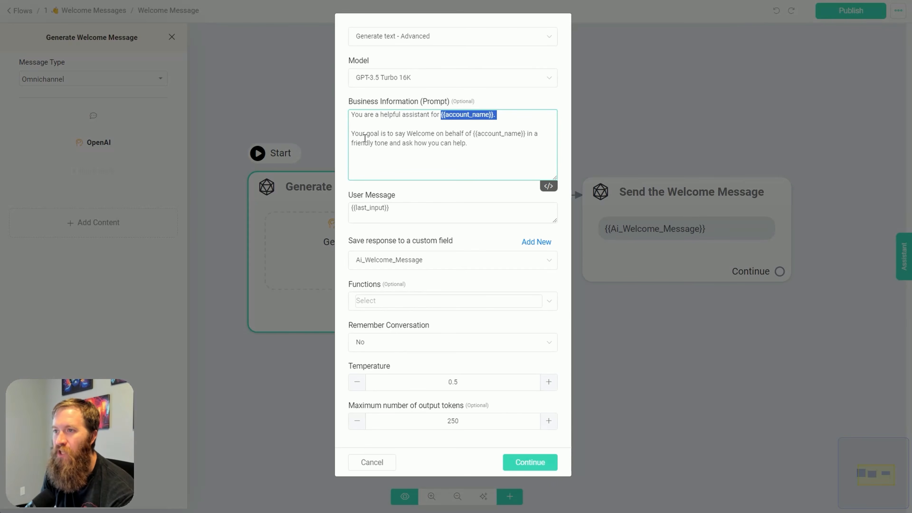
Review the prompt's goal, the User Message variable and the custom field for the response, and confirm the OpenAI action settings
drag(356, 135, 461, 144)
click(473, 145)
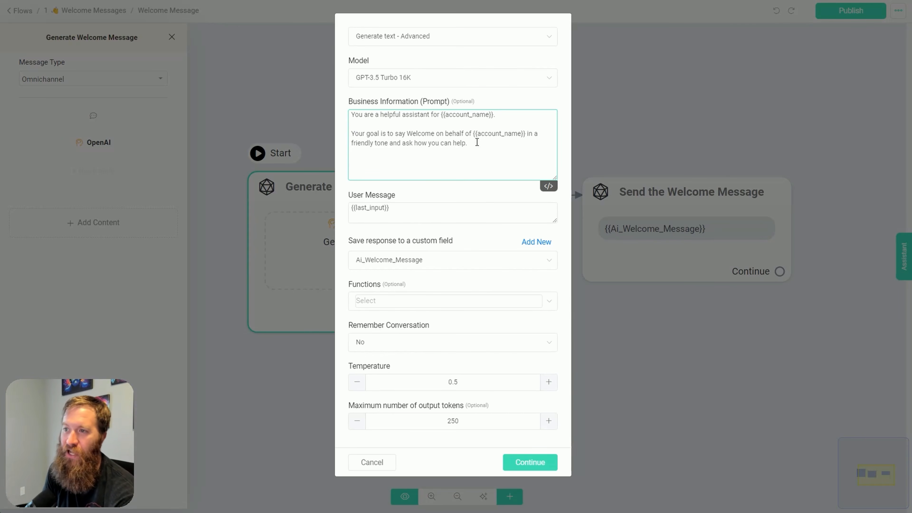
drag(353, 196, 327, 215)
click(417, 193)
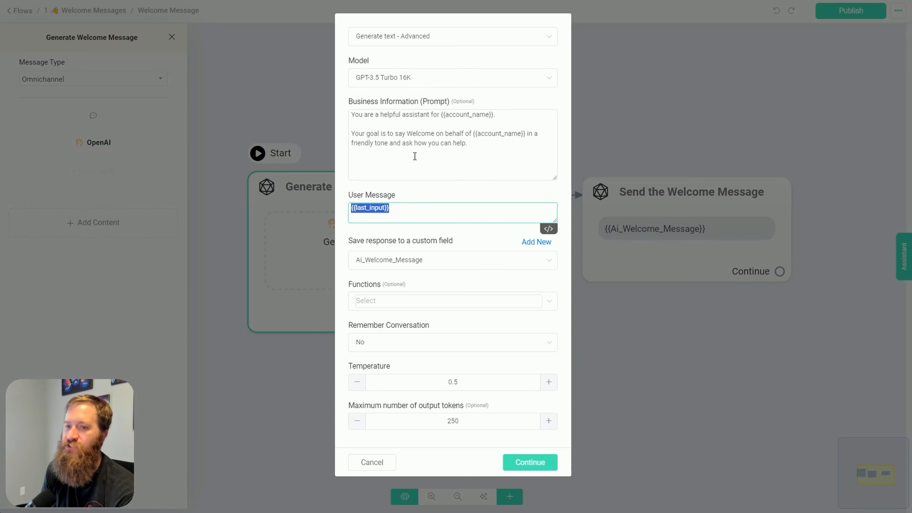
click(393, 211)
drag(393, 211, 341, 213)
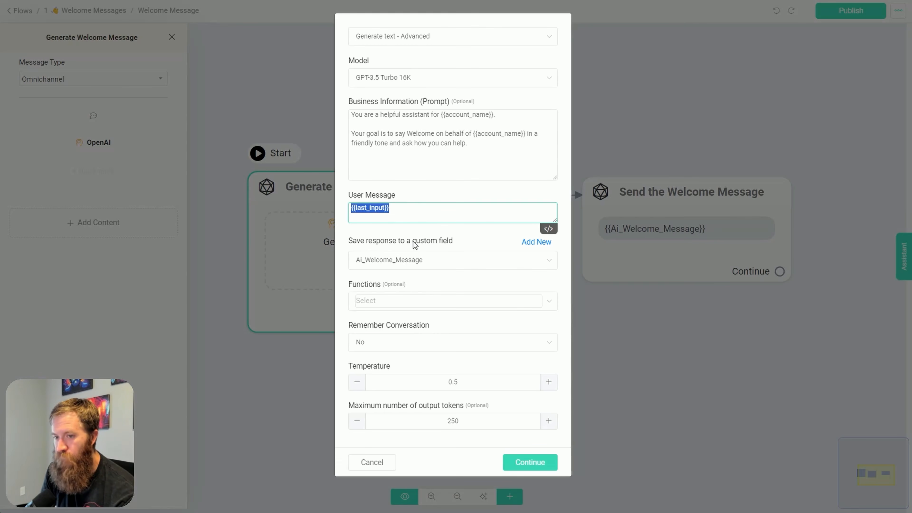
drag(349, 243, 457, 244)
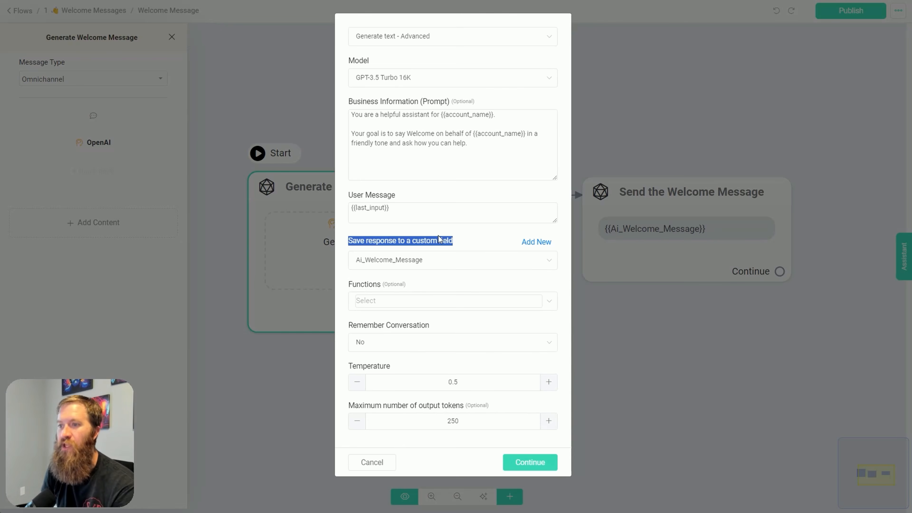
click(389, 271)
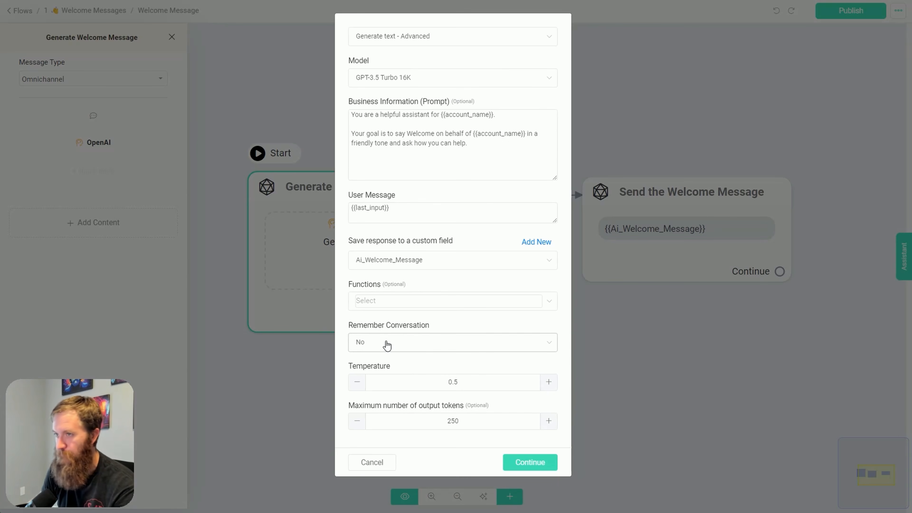
click(530, 462)
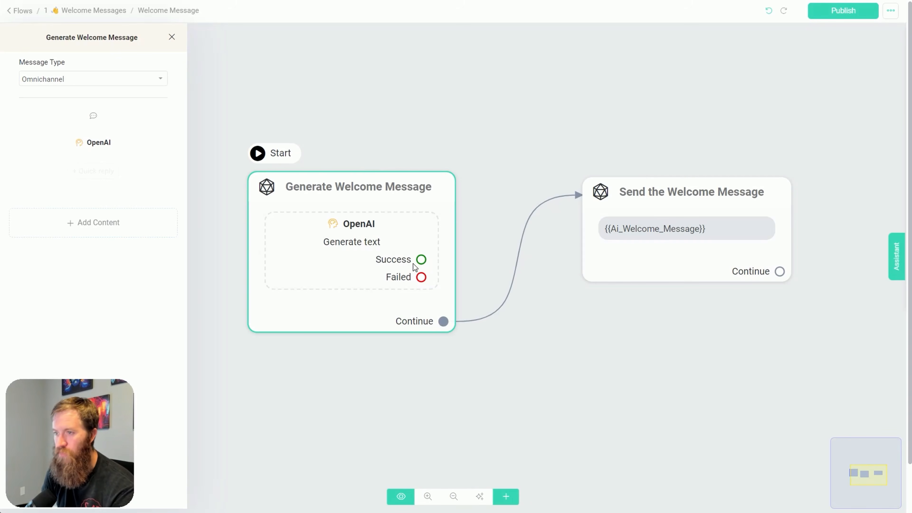
Examine the Send the Welcome Message block, the block types that can be added, and the block's {{Ai_Welcome_Message}} text
click(668, 196)
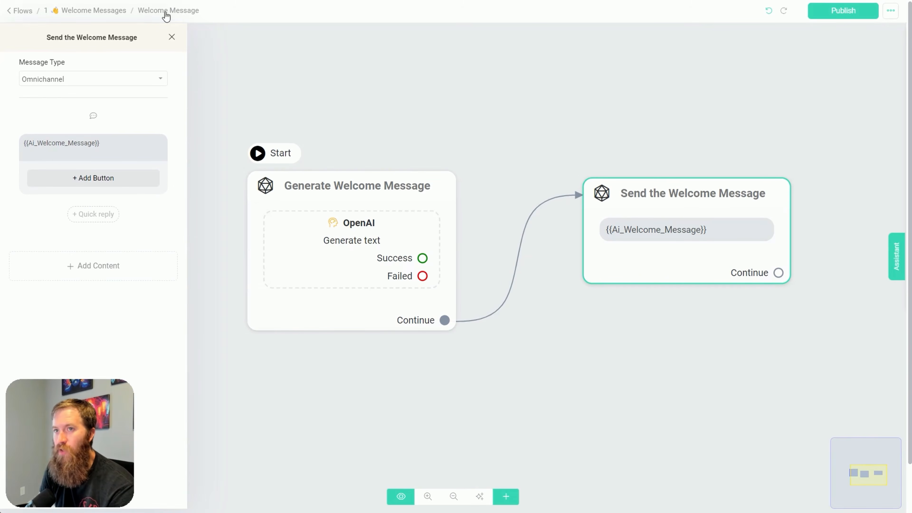
click(506, 496)
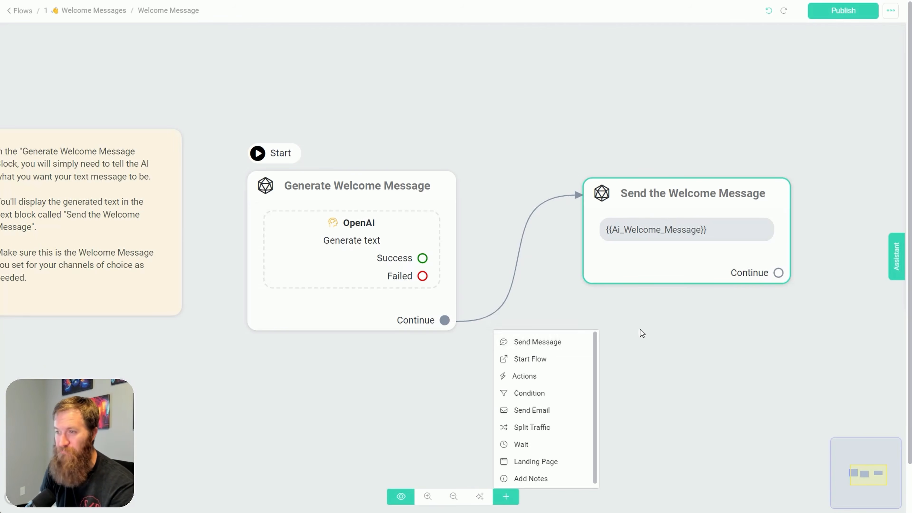
click(661, 234)
click(93, 141)
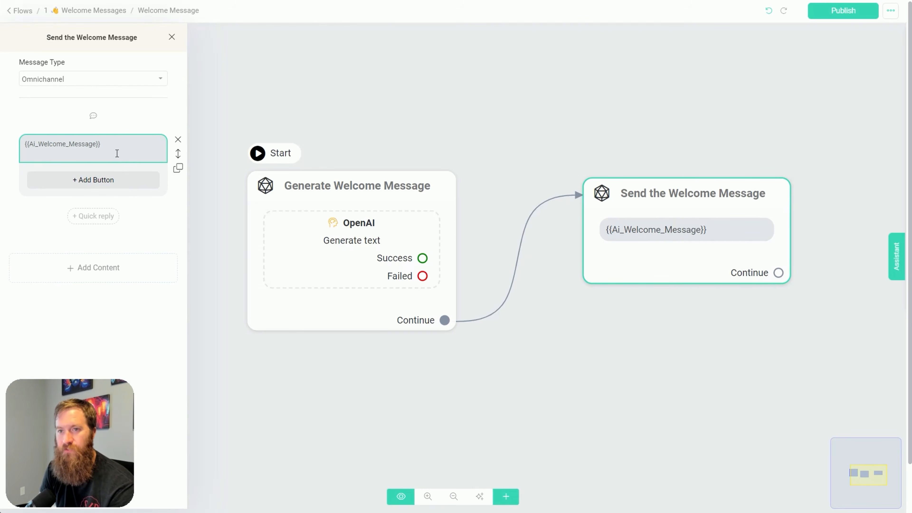
Browse the variables that can be inserted below {{Ai_Welcome_Message}} in the Send the Welcome Message text, and delete the trial opening brace
click(103, 143)
drag(108, 145, 5, 145)
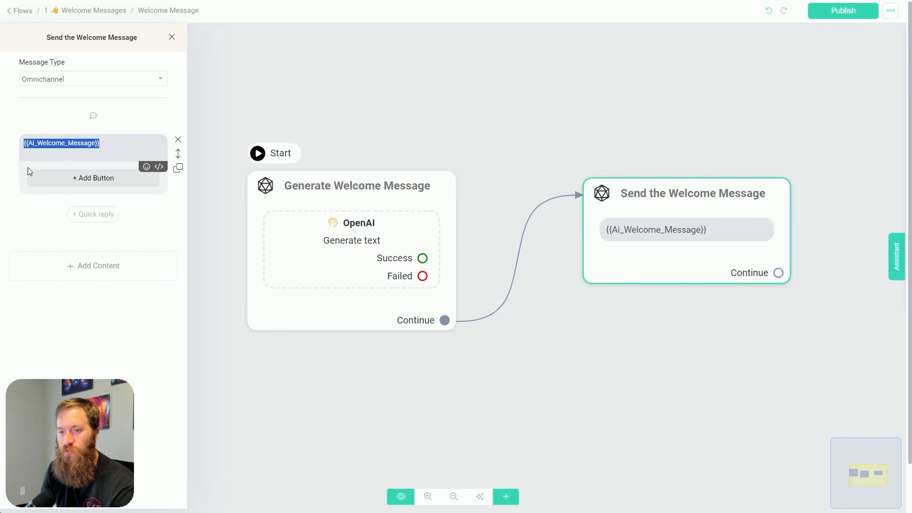
click(124, 147)
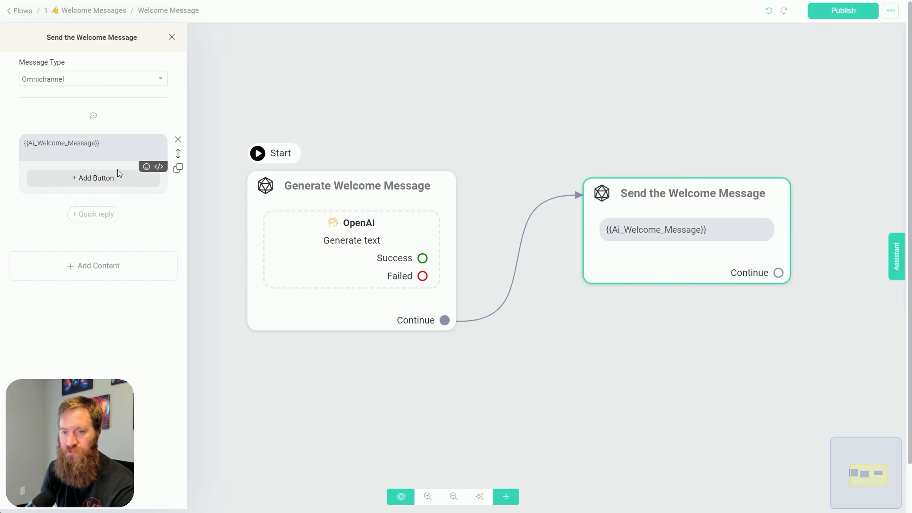
key(Return)
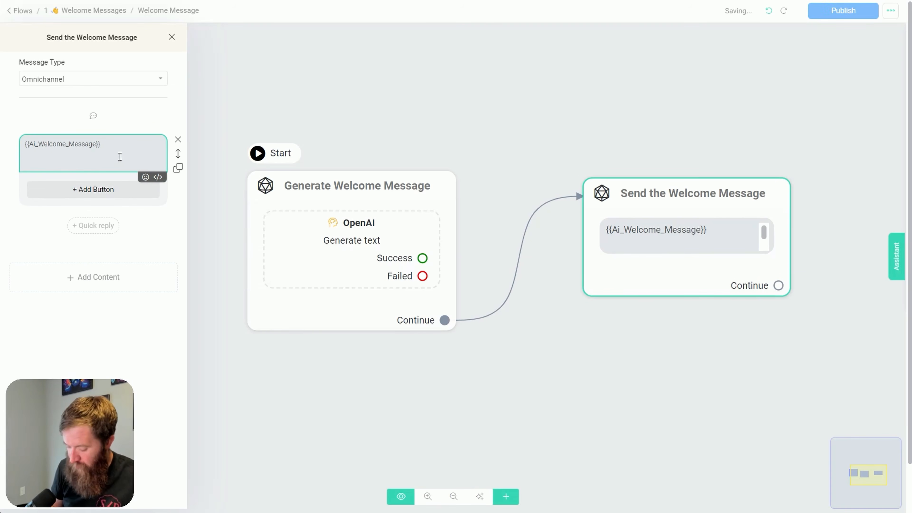
text({)
scroll(77, 205, down, 5)
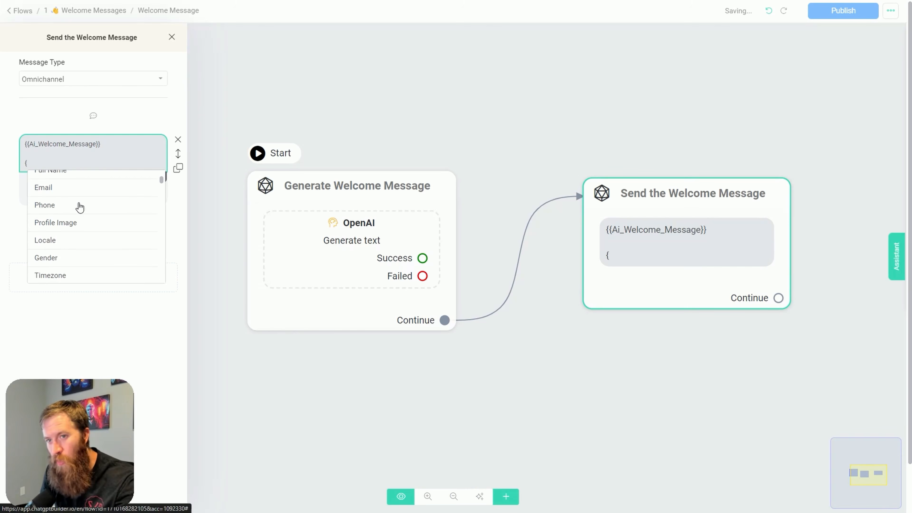
scroll(95, 218, down, 10)
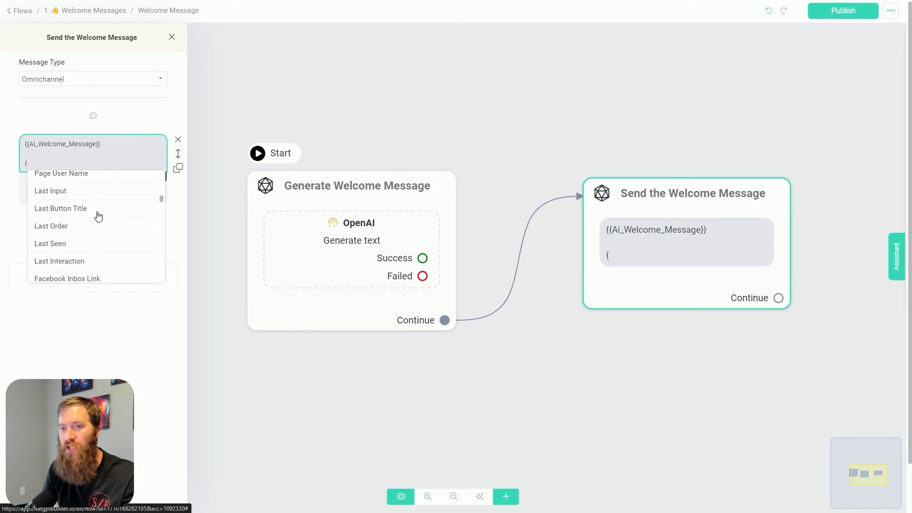
scroll(96, 216, down, 12)
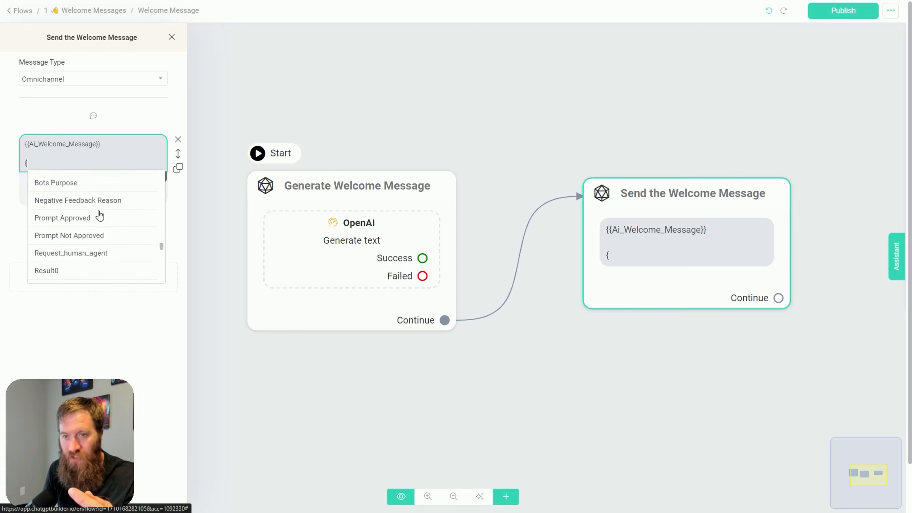
scroll(100, 252, up, 20)
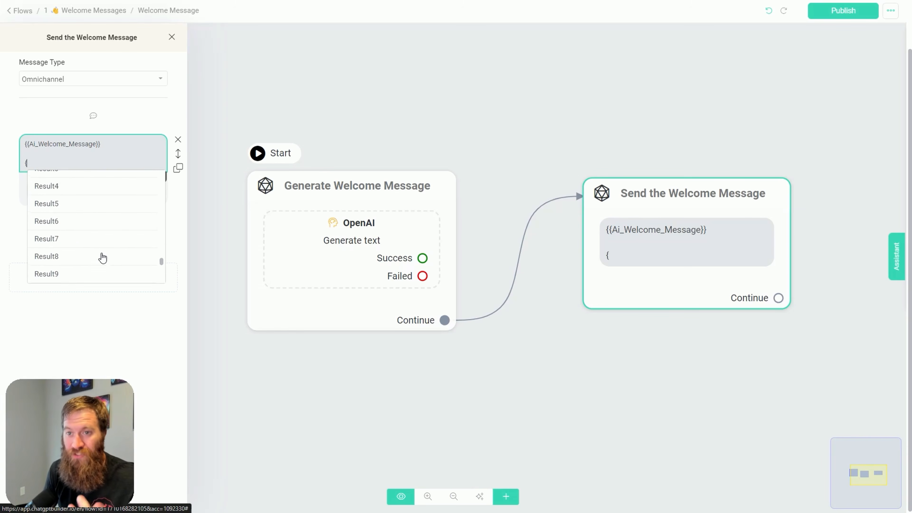
scroll(102, 268, up, 5)
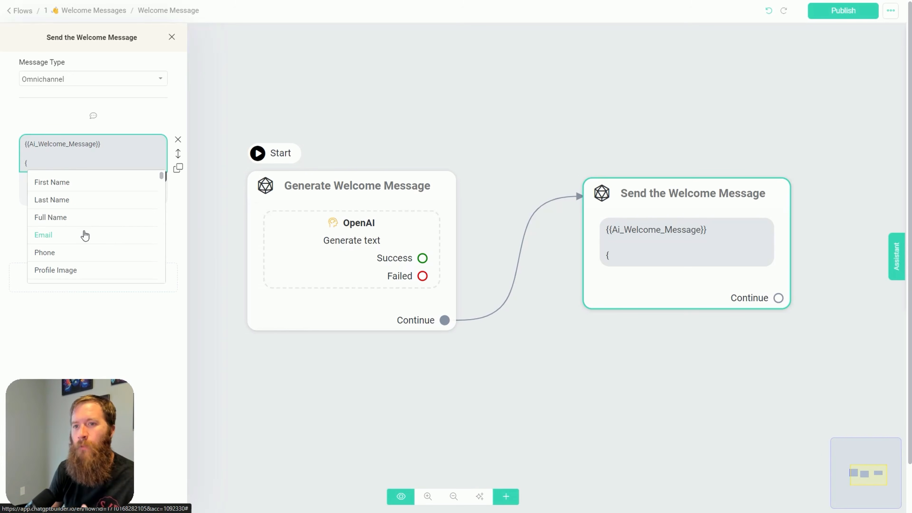
scroll(84, 234, down, 3)
scroll(84, 233, up, 3)
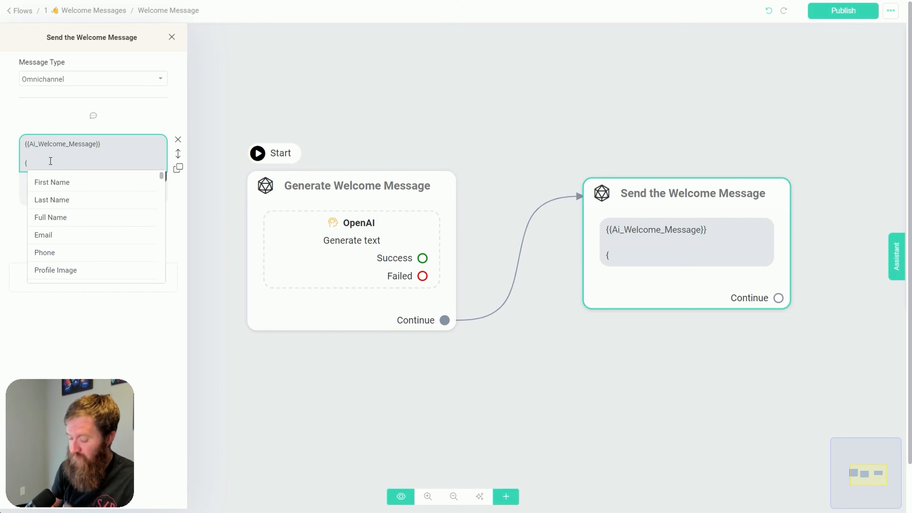
key(BackSpace)
key(BackSpace)
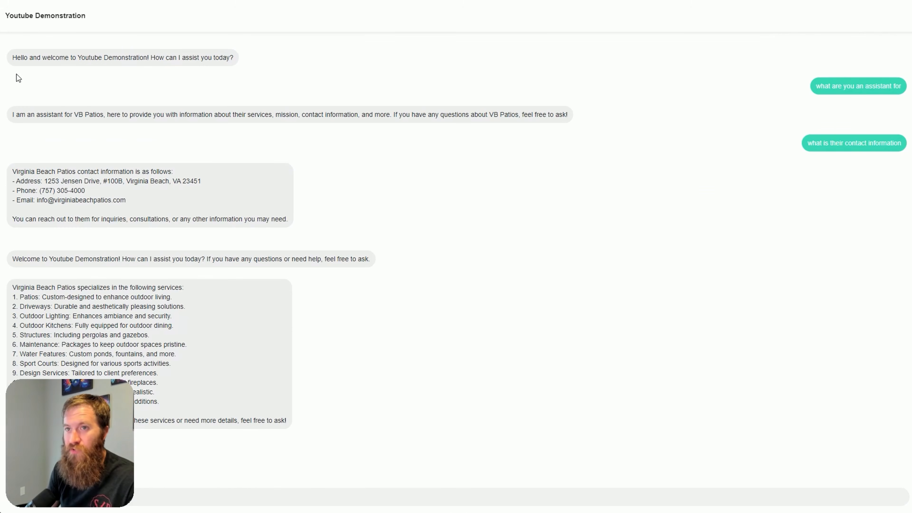
Examine the content types, file options and actions that can be added to the Generate Welcome Message block
drag(13, 58, 241, 63)
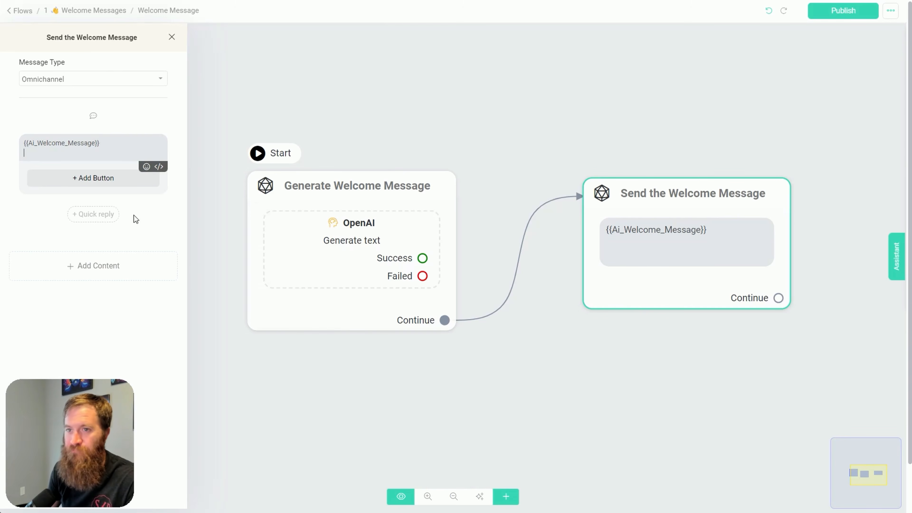
click(277, 318)
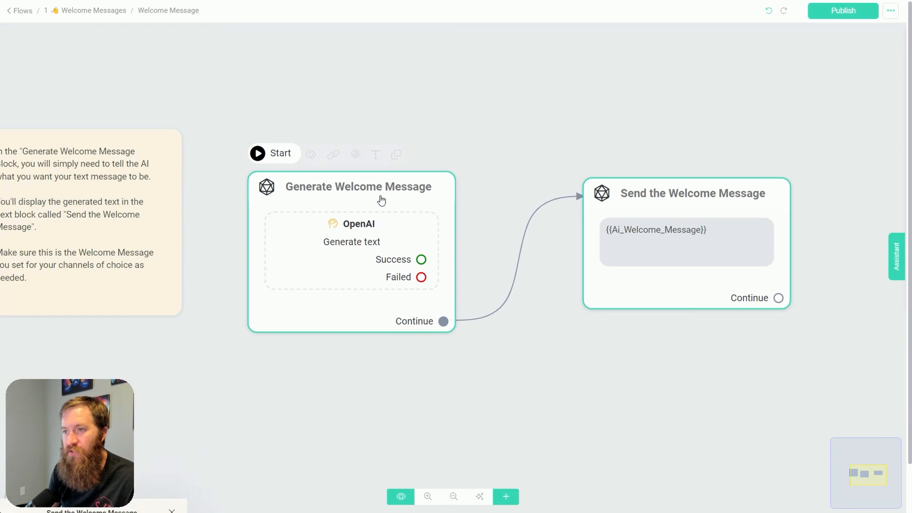
click(92, 222)
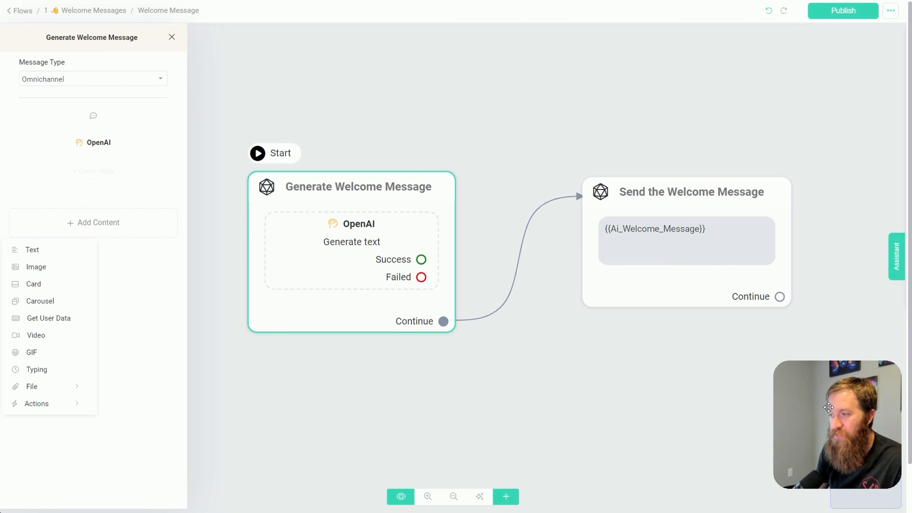
click(37, 267)
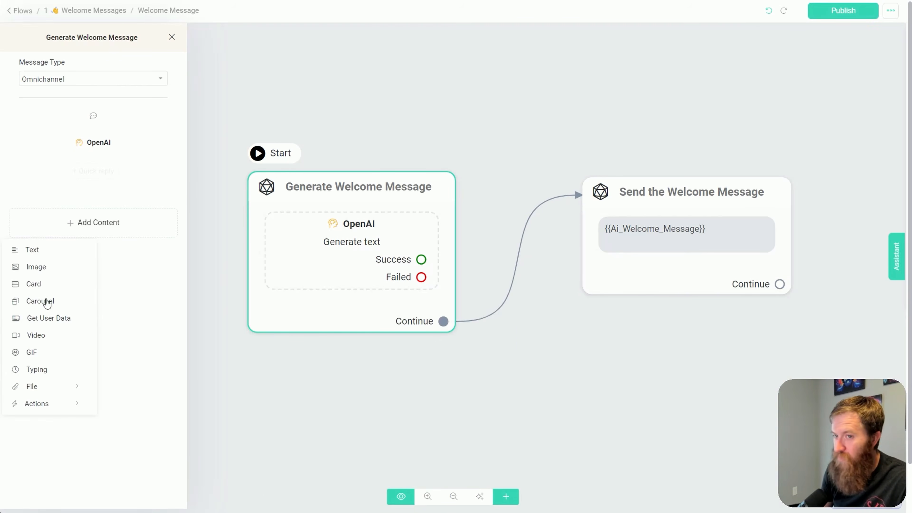
mouse_move(46, 389)
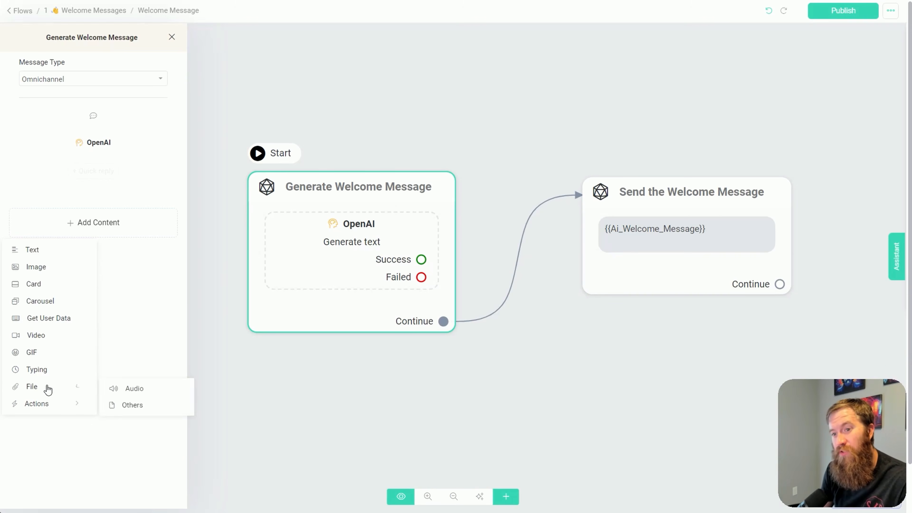
mouse_move(48, 405)
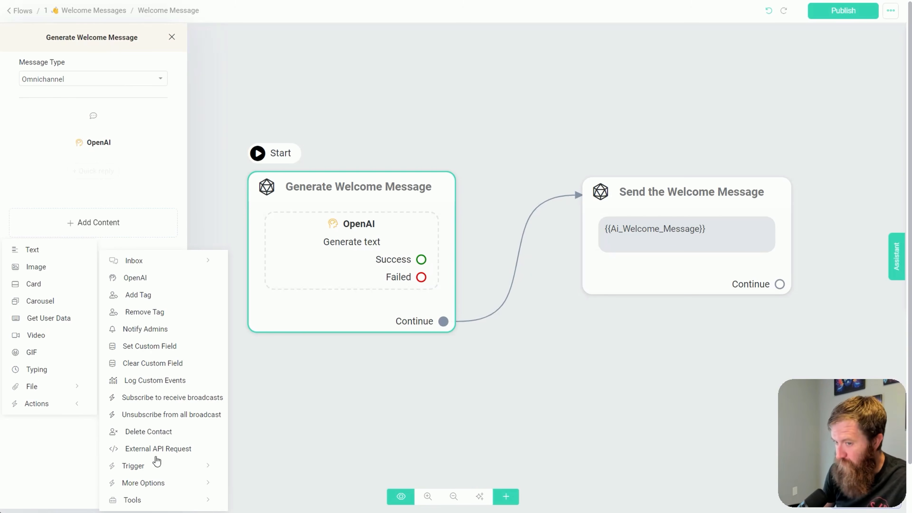
Add a second OpenAI action to the Generate Welcome Message block and try {{Ai_Welcome_Message}} as its User Message, discarding the settings
click(132, 279)
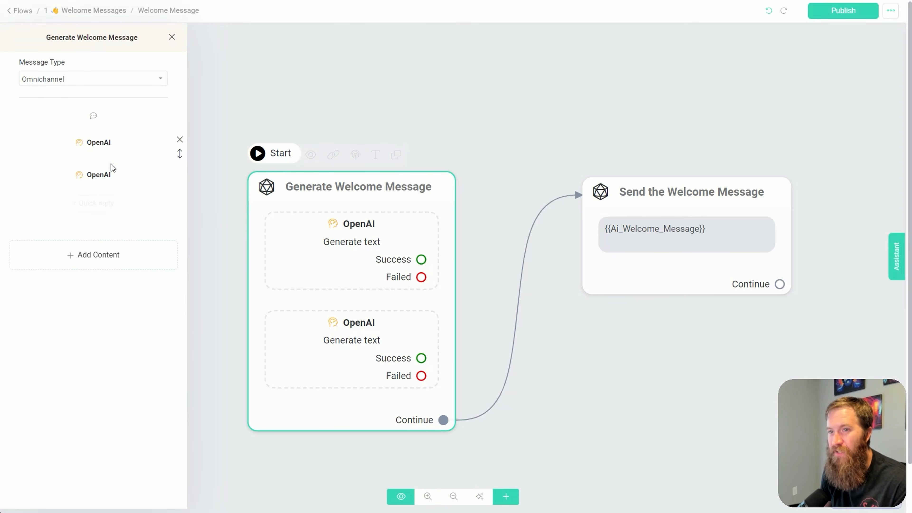
click(427, 233)
click(393, 208)
drag(393, 207, 341, 212)
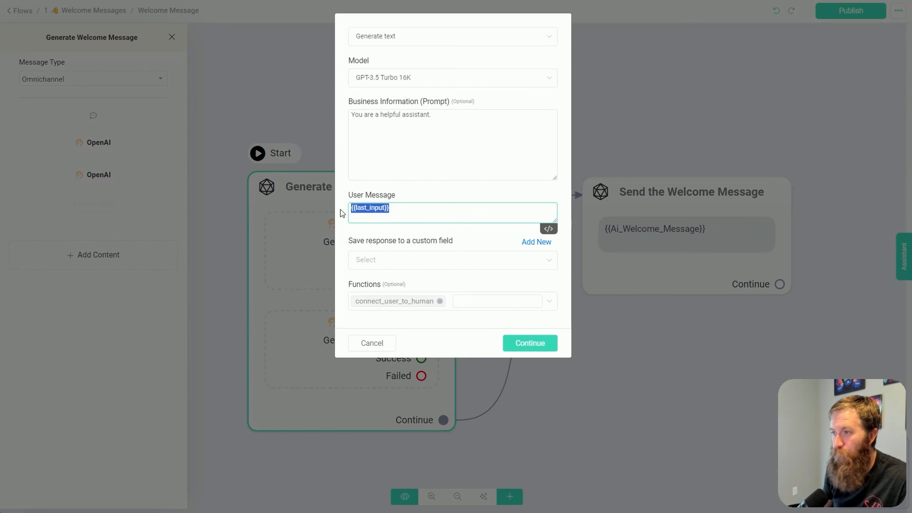
text({ai_wel)
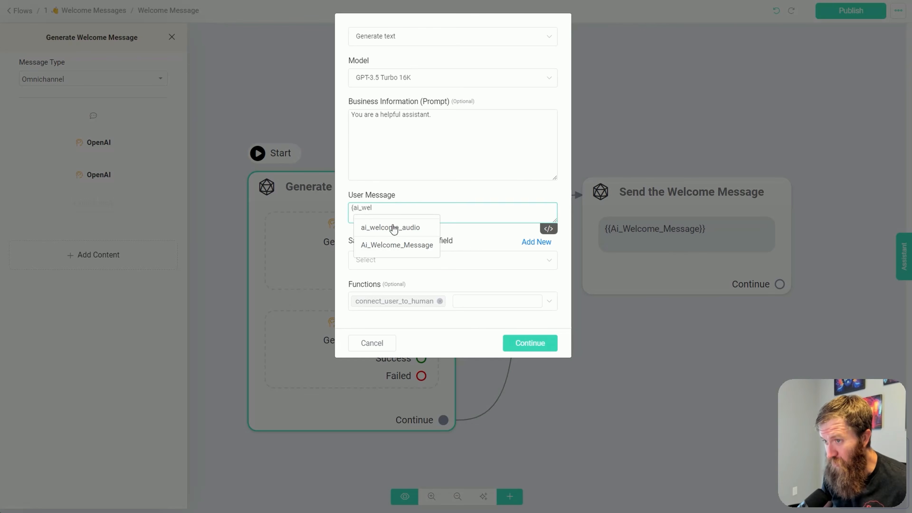
click(394, 245)
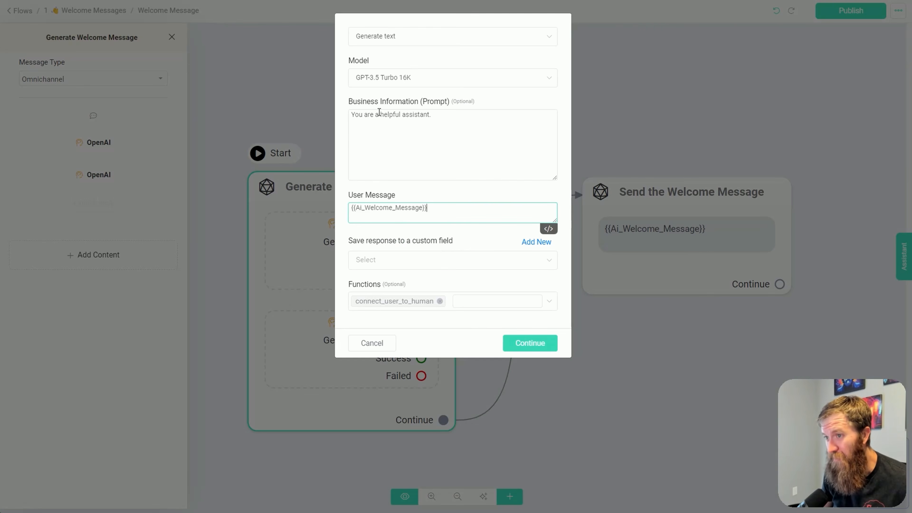
click(449, 156)
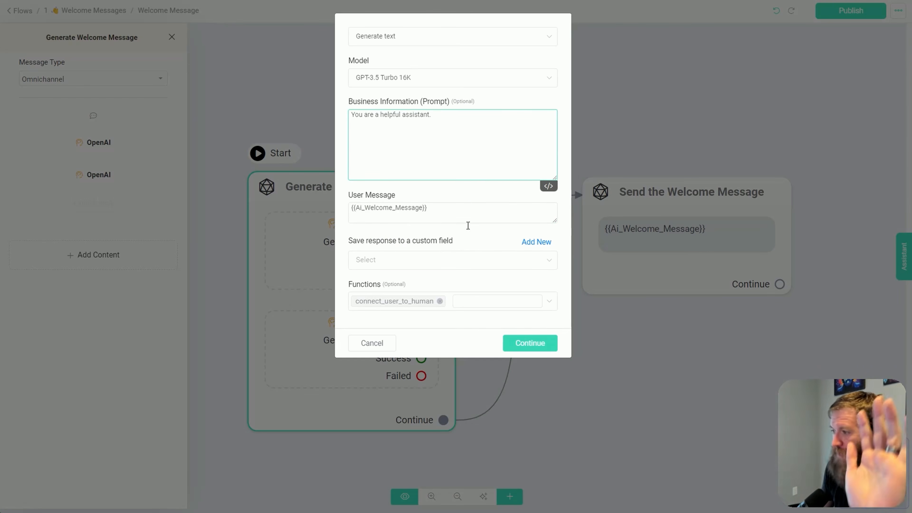
click(374, 344)
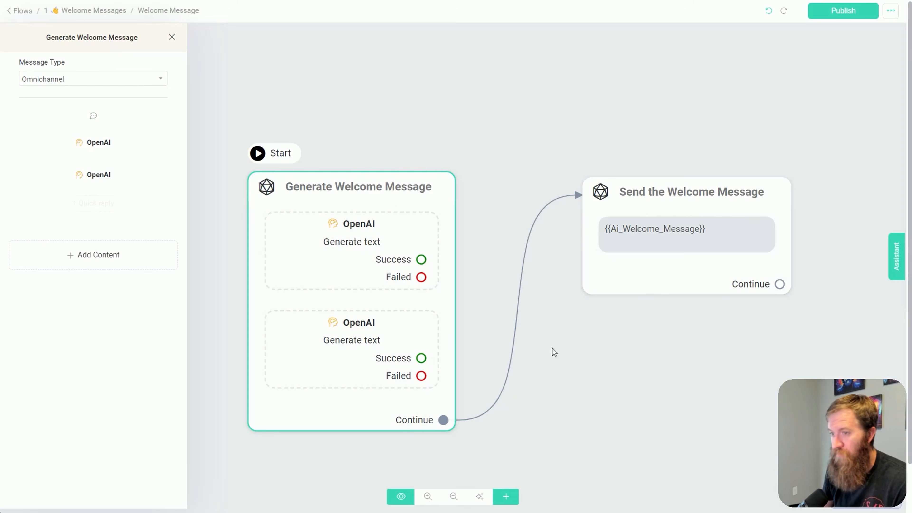
Remove the second OpenAI action from the Generate Welcome Message block
click(401, 346)
click(367, 339)
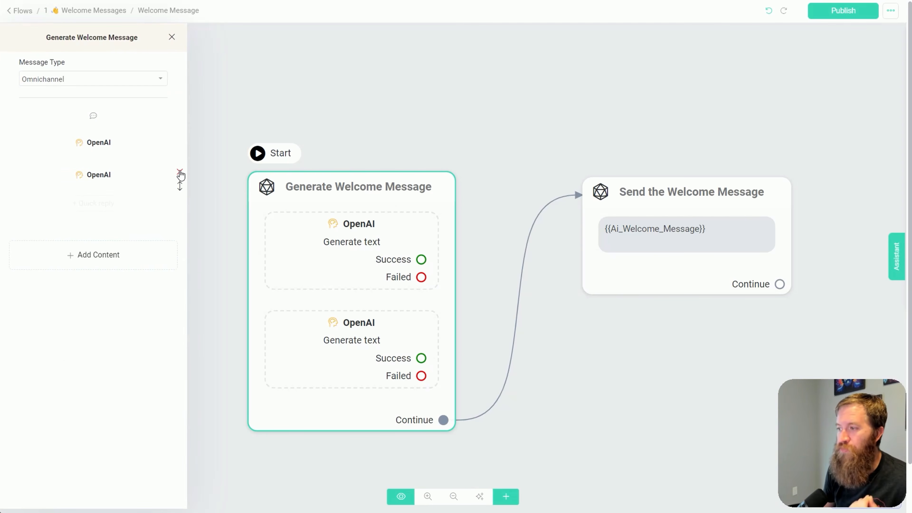
click(179, 172)
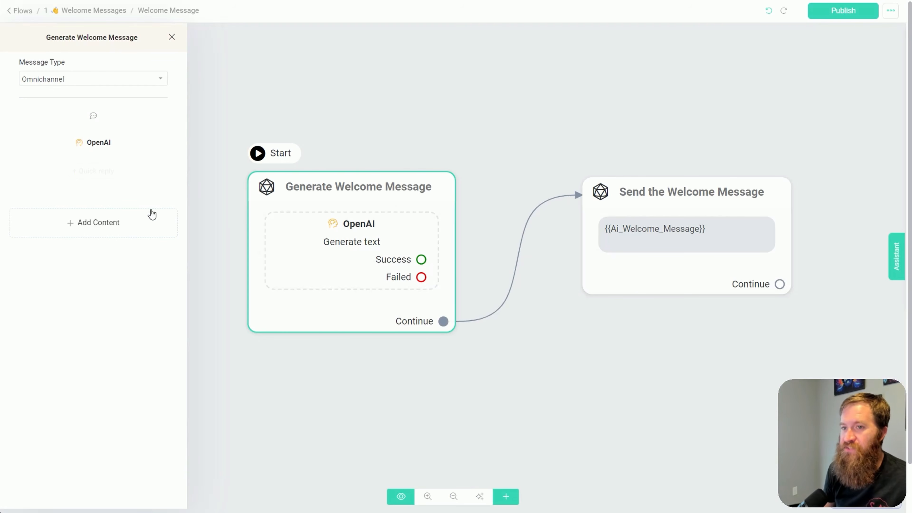
Look through the block types that can be added to the Welcome Message flow
click(505, 499)
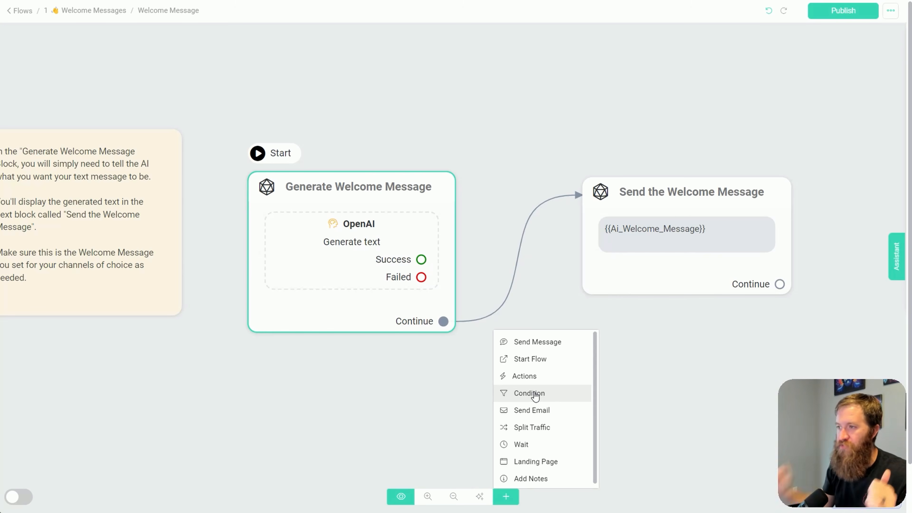
click(652, 394)
scroll(653, 391, down, 5)
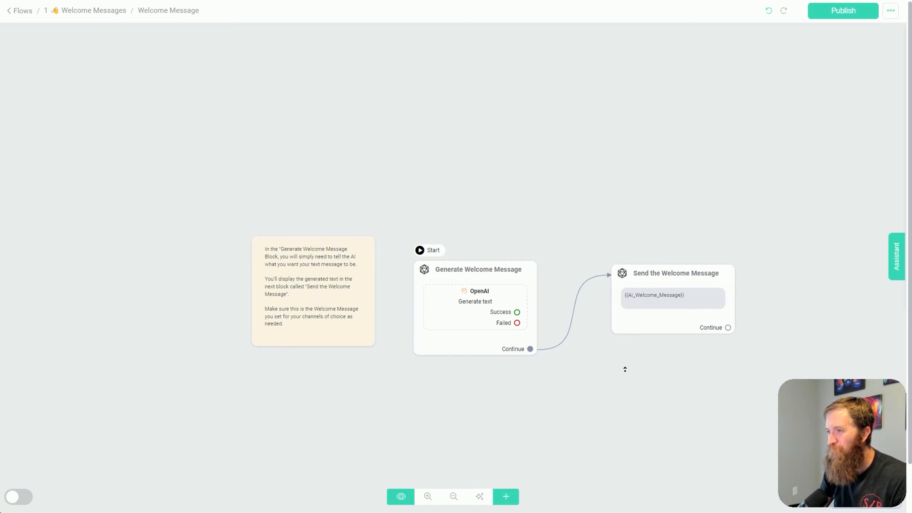
scroll(625, 369, up, 5)
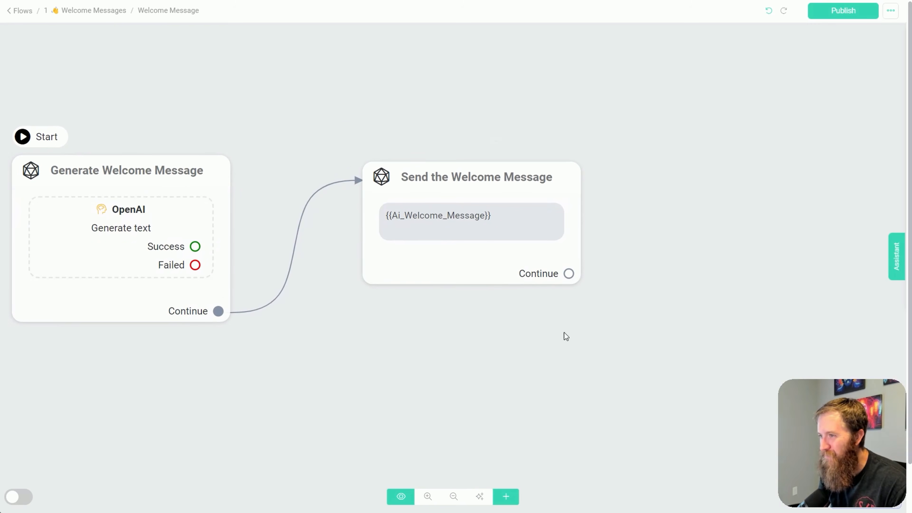
scroll(606, 284, down, 5)
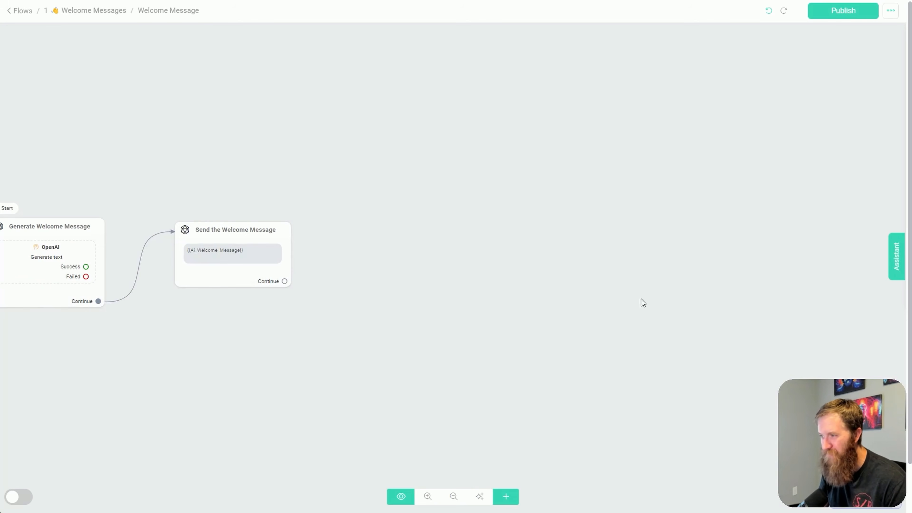
drag(448, 378, 695, 261)
drag(575, 236, 621, 329)
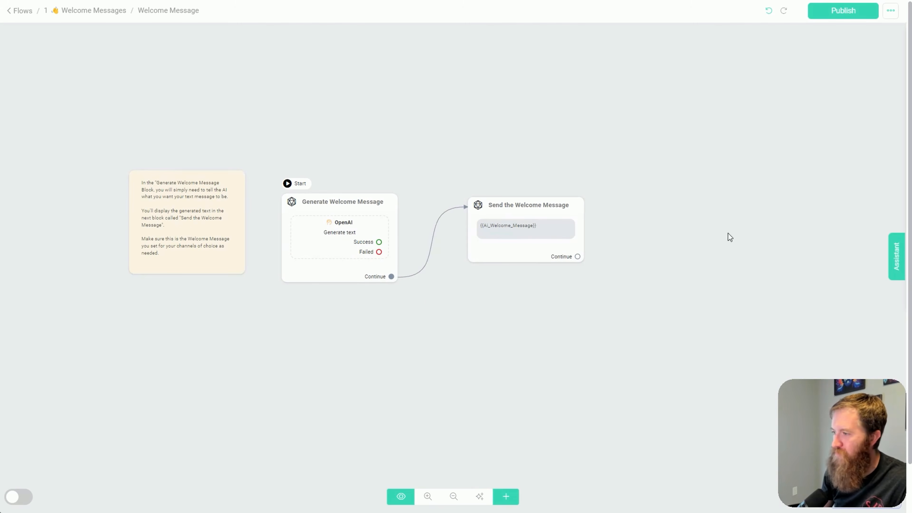
scroll(468, 342, up, 5)
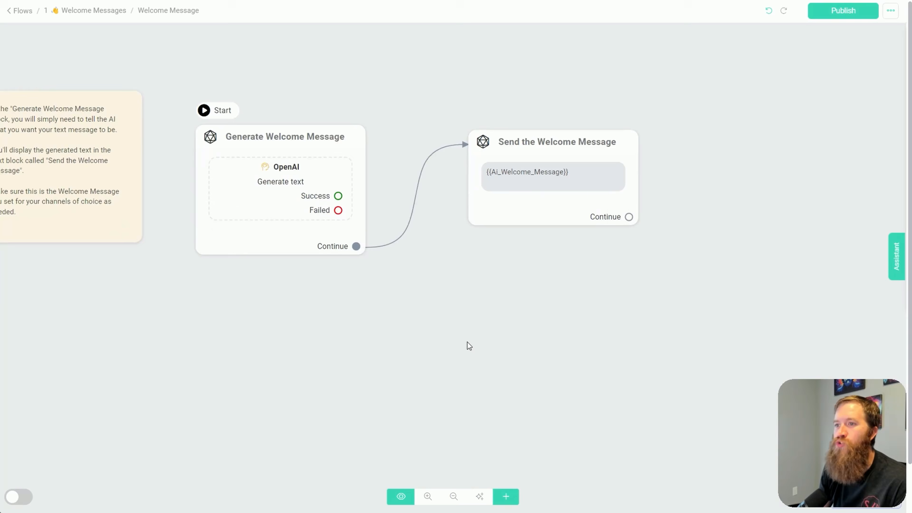
scroll(444, 313, up, 2)
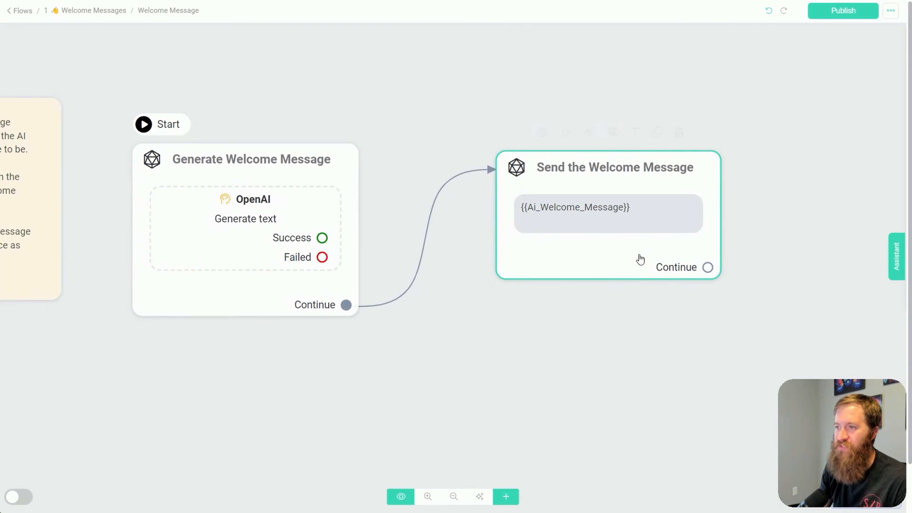
drag(700, 386, 527, 364)
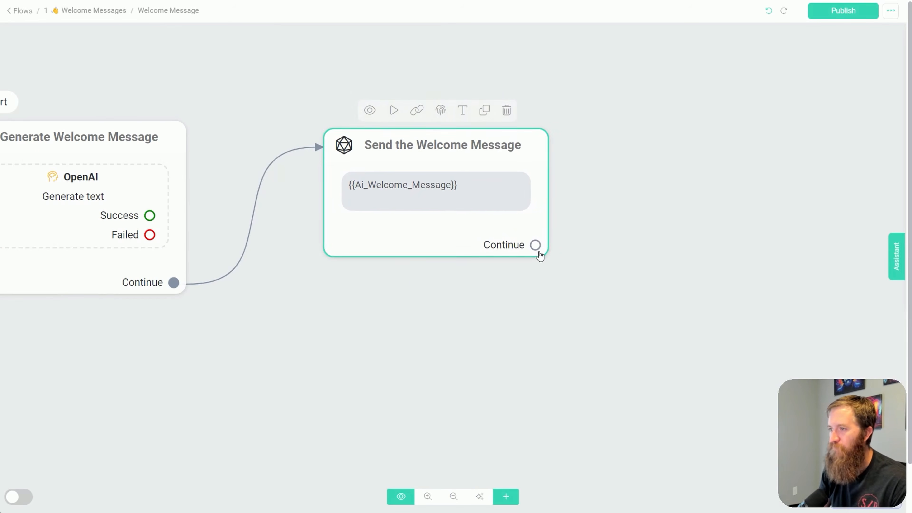
drag(823, 151, 629, 179)
scroll(635, 224, down, 3)
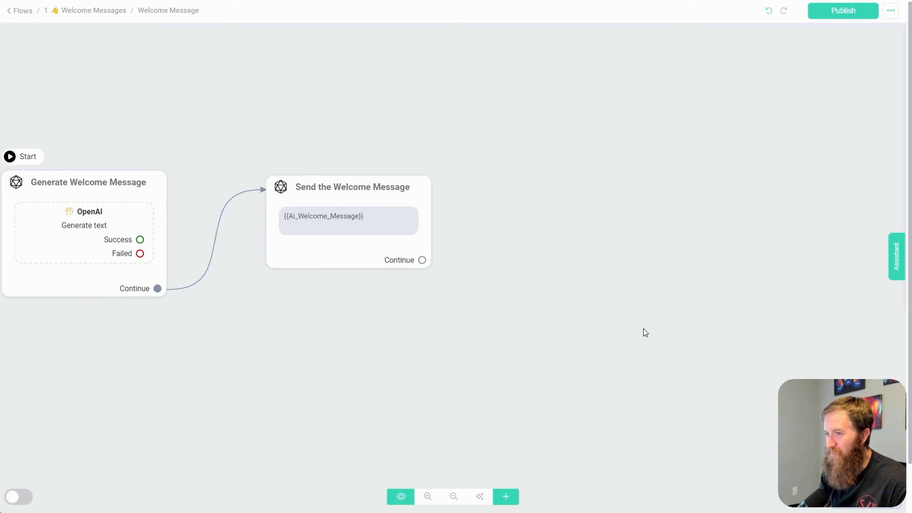
drag(645, 329, 507, 275)
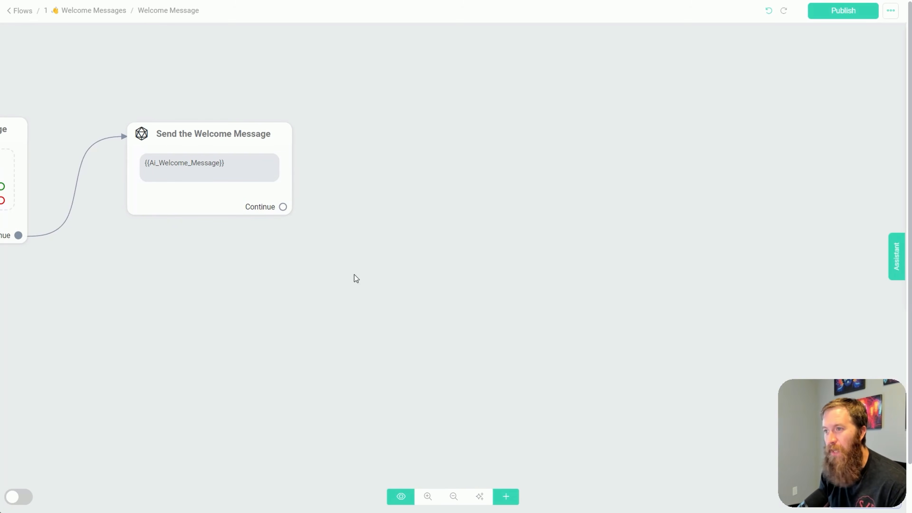
drag(415, 146, 347, 193)
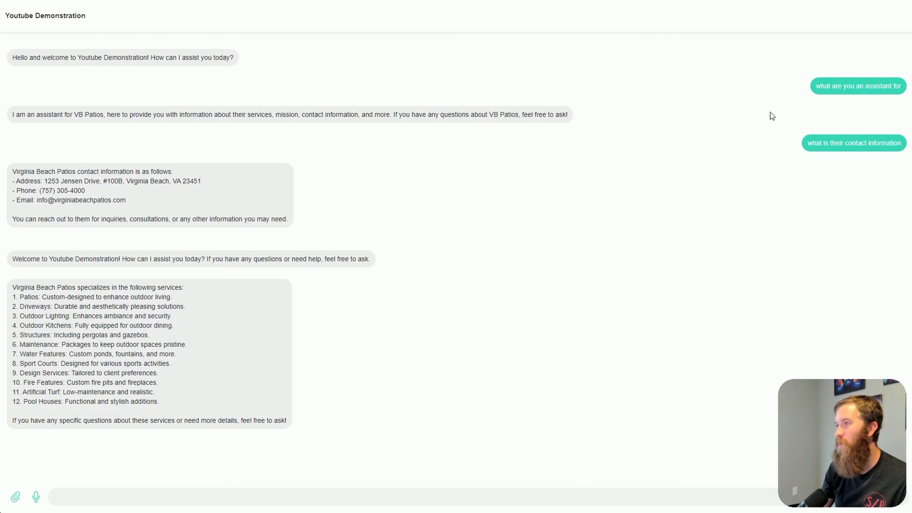
Review the assistant's earlier replies in the Youtube Demonstration webchat conversation
drag(816, 86, 905, 85)
drag(571, 116, 11, 57)
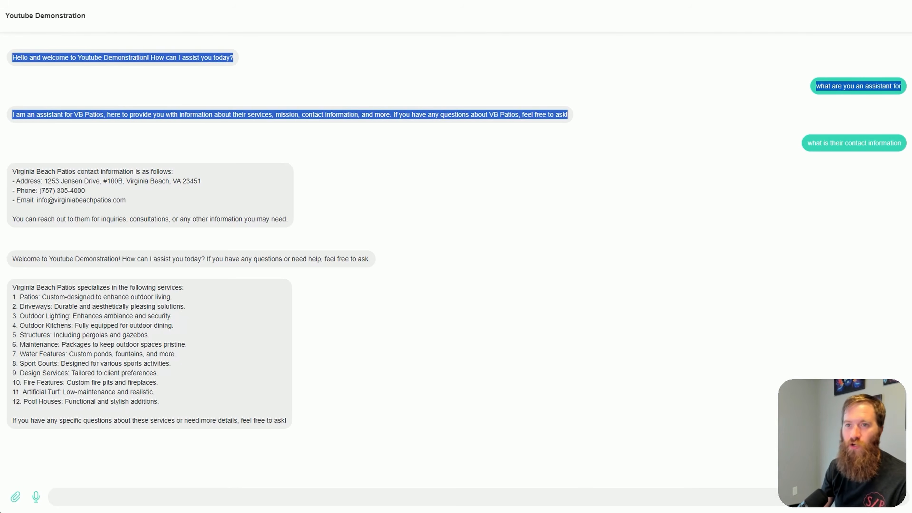
click(489, 231)
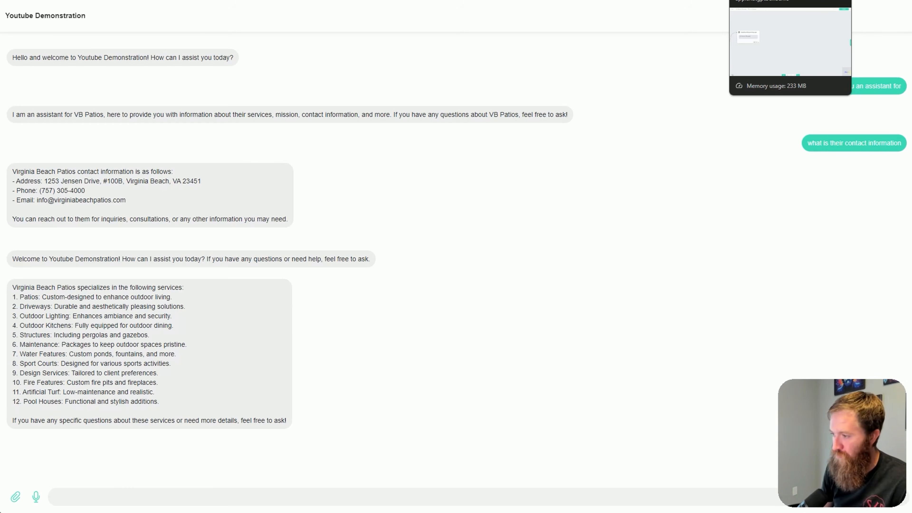
Return to the Welcome Message flow and review the OpenAI action settings in the Generate Welcome Message block, discarding any changes
click(758, 1)
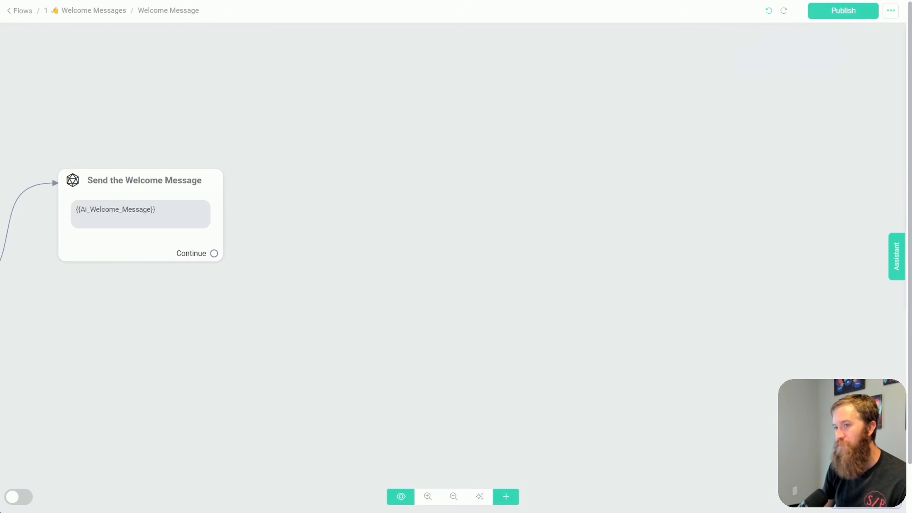
drag(244, 354, 545, 349)
scroll(342, 368, up, 1)
drag(313, 369, 419, 402)
click(292, 206)
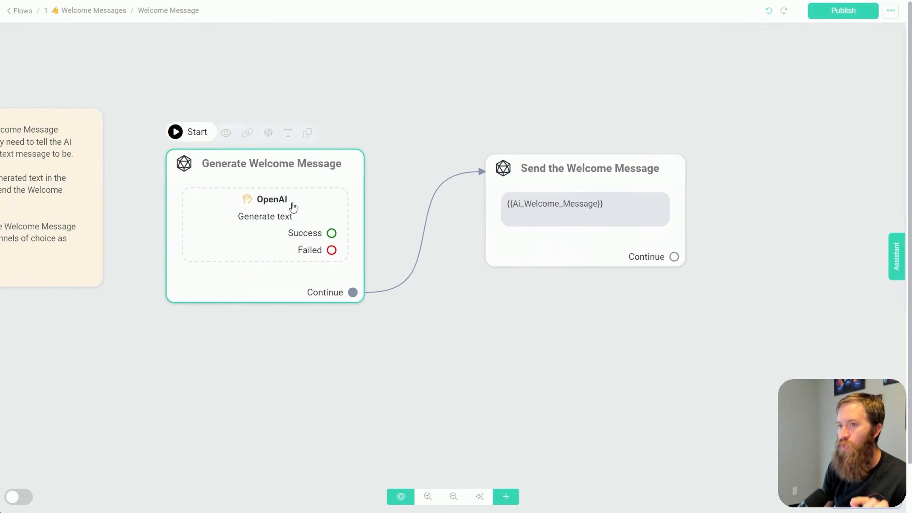
click(264, 206)
click(139, 147)
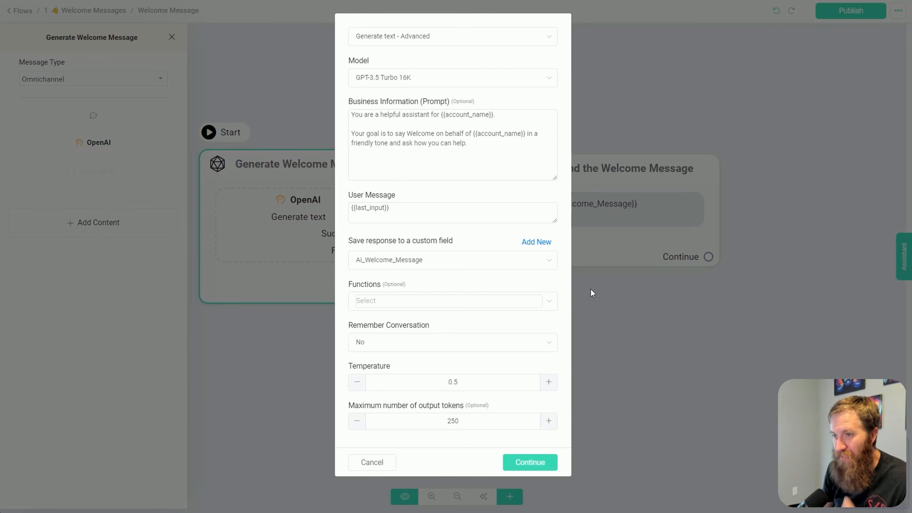
click(388, 464)
Remove the OpenAI action from the Generate Welcome Message block
mouse_move(114, 136)
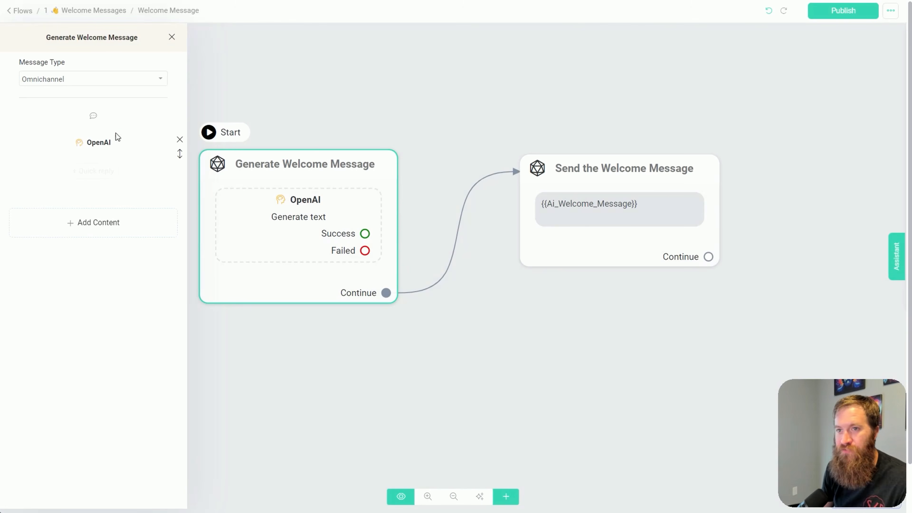
click(179, 139)
click(646, 181)
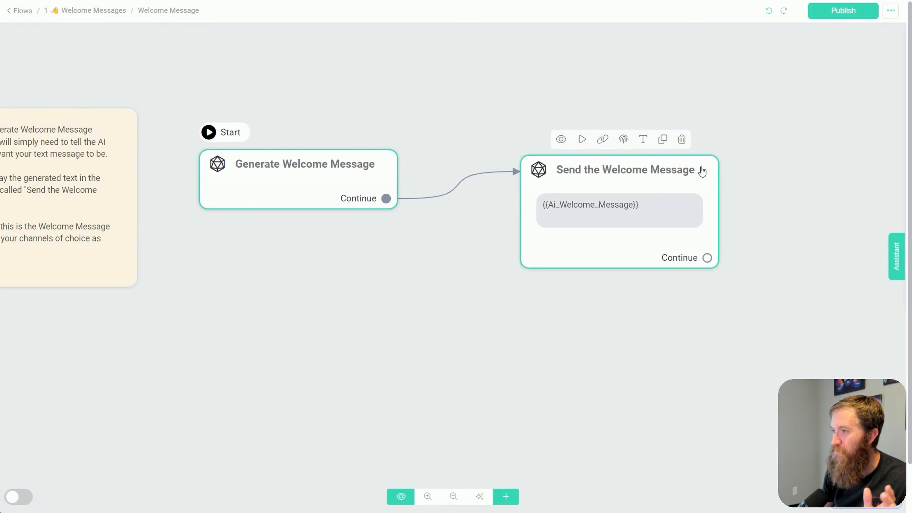
Make Send the Welcome Message the starting step and delete the Generate Welcome Message block
click(391, 162)
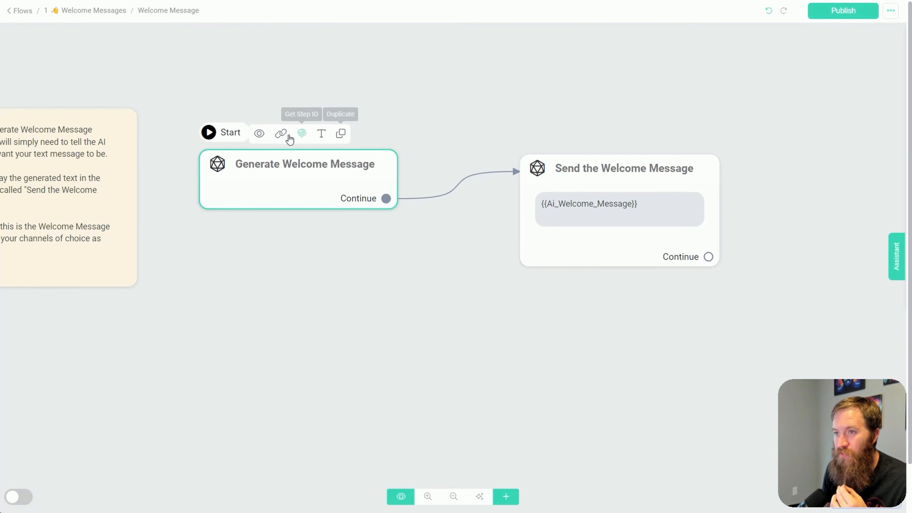
click(589, 184)
click(297, 171)
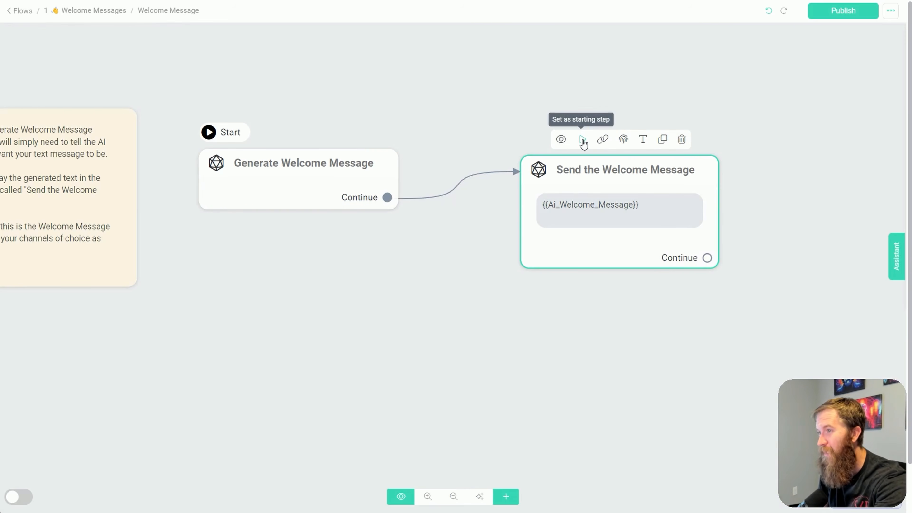
click(583, 139)
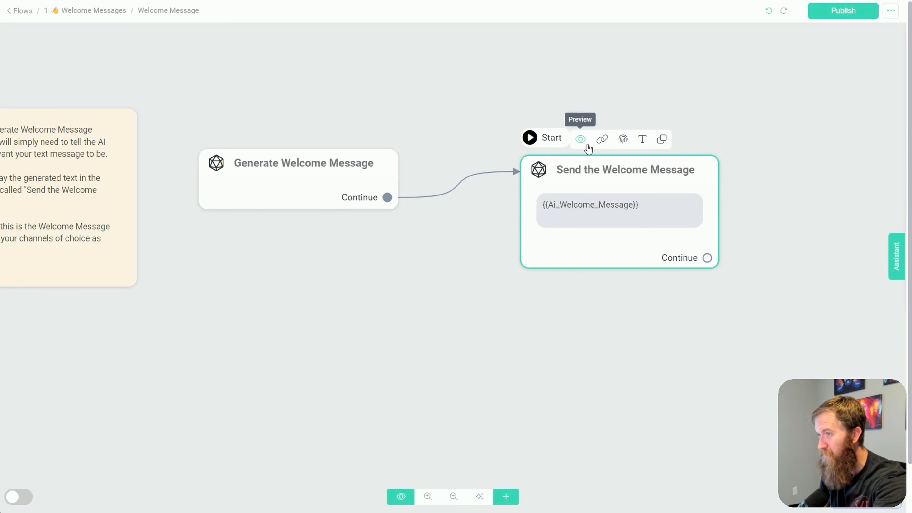
click(362, 134)
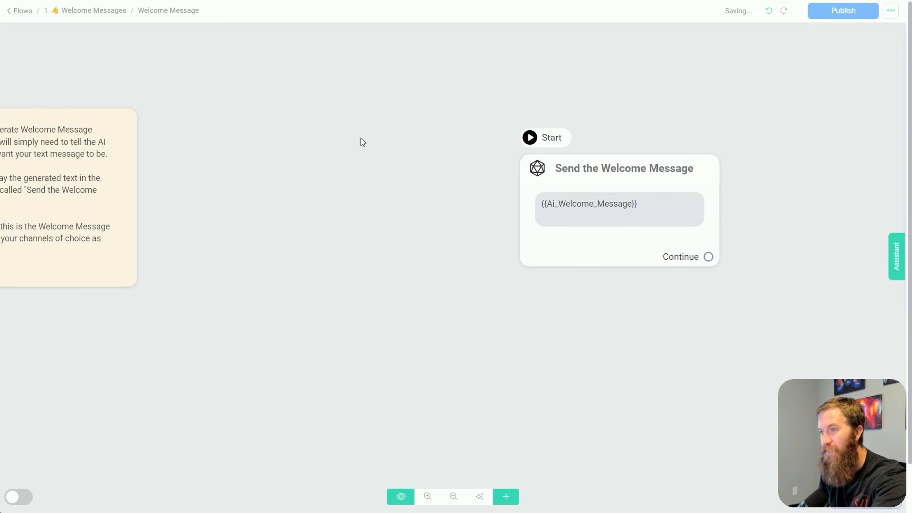
Replace the text in the Send the Welcome Message block with "Hello, welcome to VB Patios my good friend"
drag(637, 271, 547, 282)
scroll(549, 281, up, 2)
drag(704, 218, 590, 286)
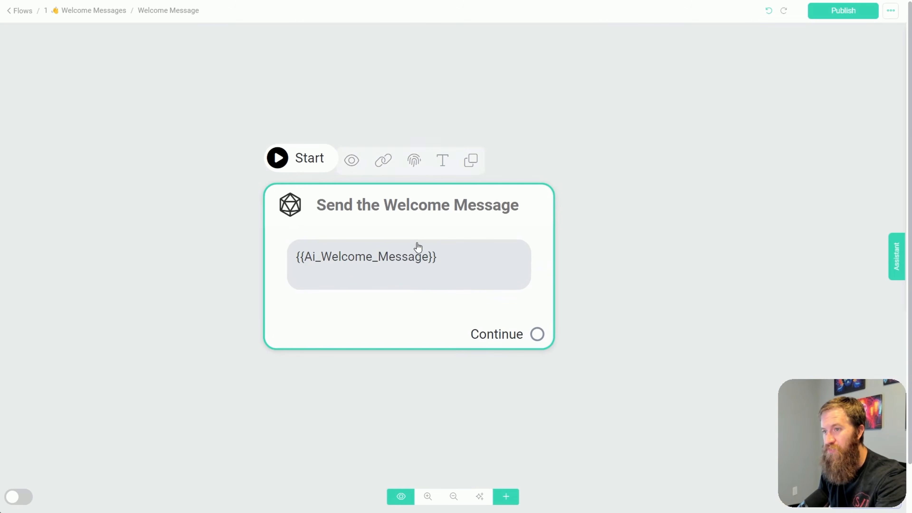
scroll(423, 258, down, 1)
click(424, 262)
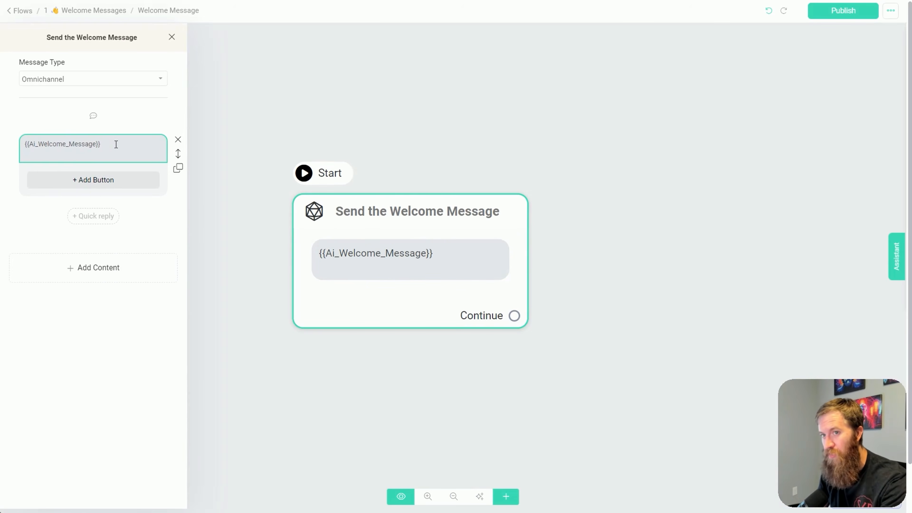
triple_click(72, 143)
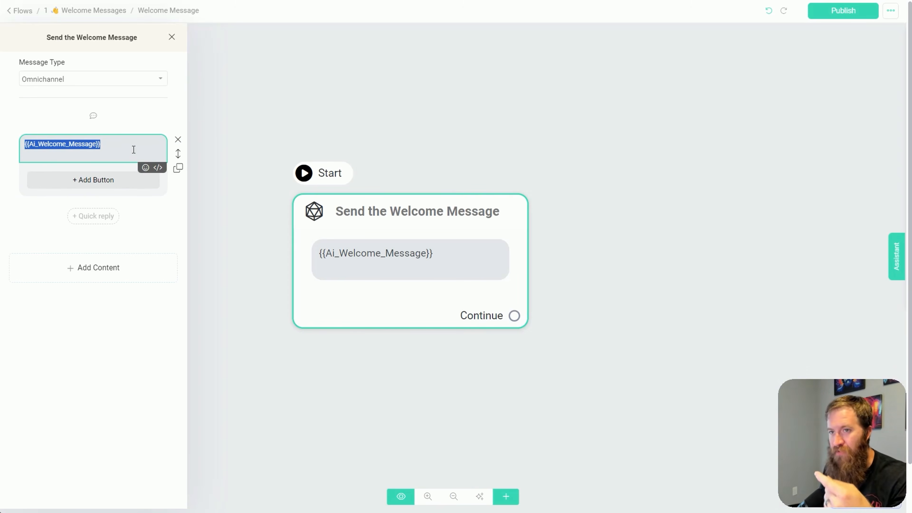
key(BackSpace)
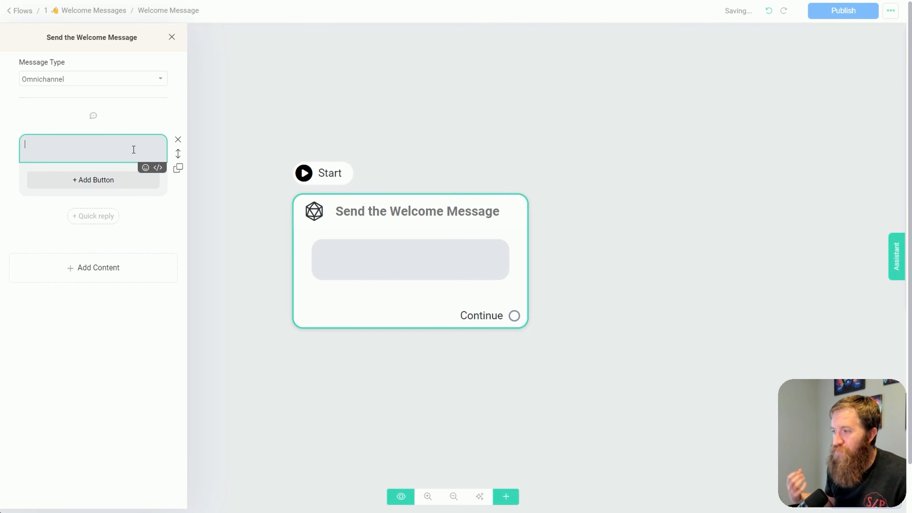
text(Hello)
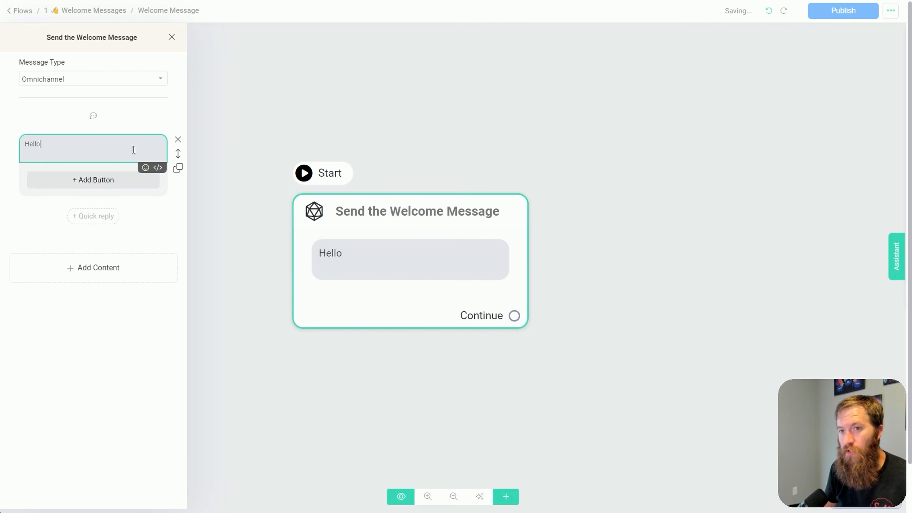
text(, welcome to VB Pa)
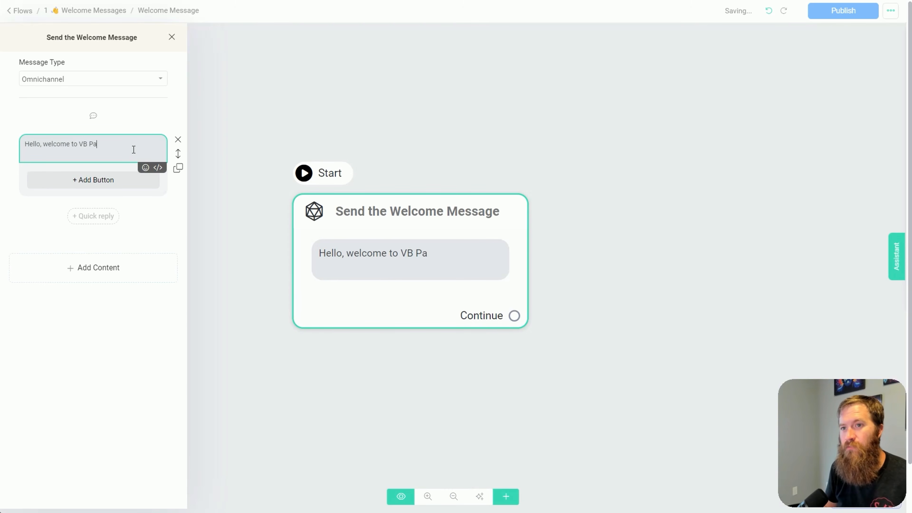
text(tios)
text( my good)
key(BackSpace)
text(good)
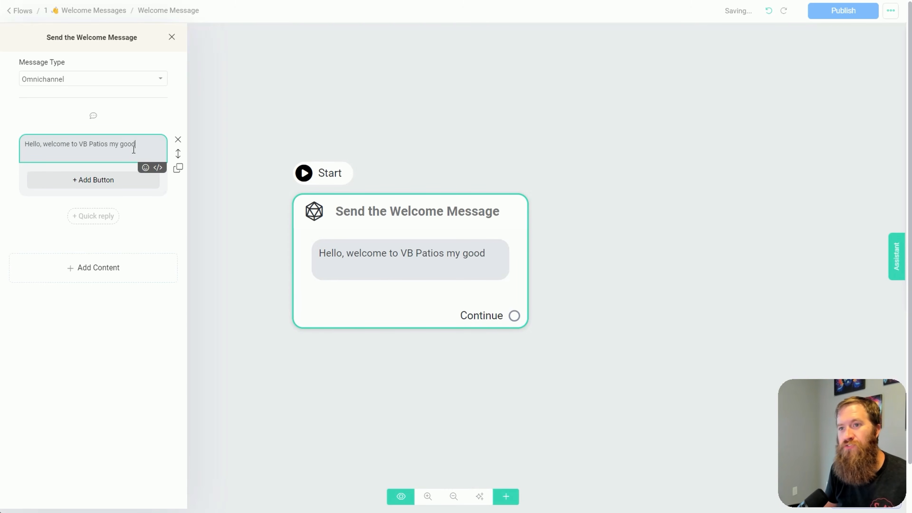
text( firriend)
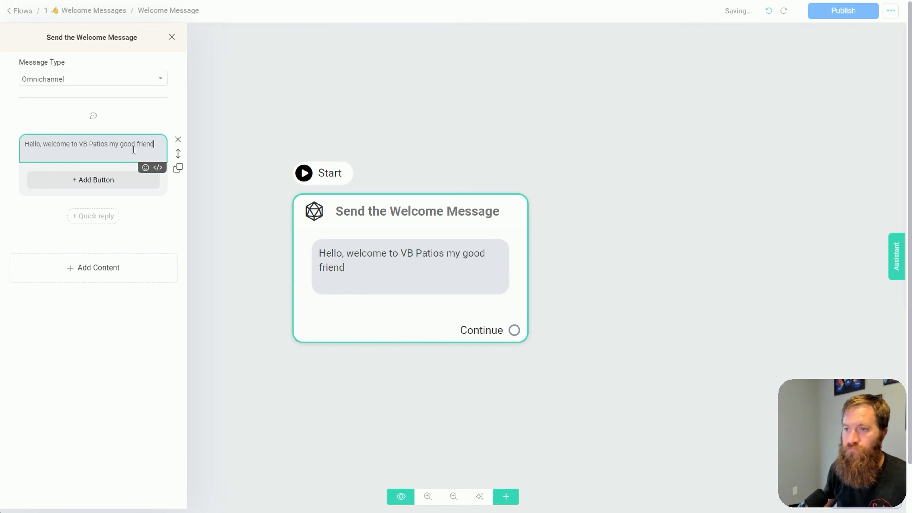
Publish the Welcome Message flow and reload the webchat to test the fixed greeting
drag(610, 83, 823, 53)
click(844, 19)
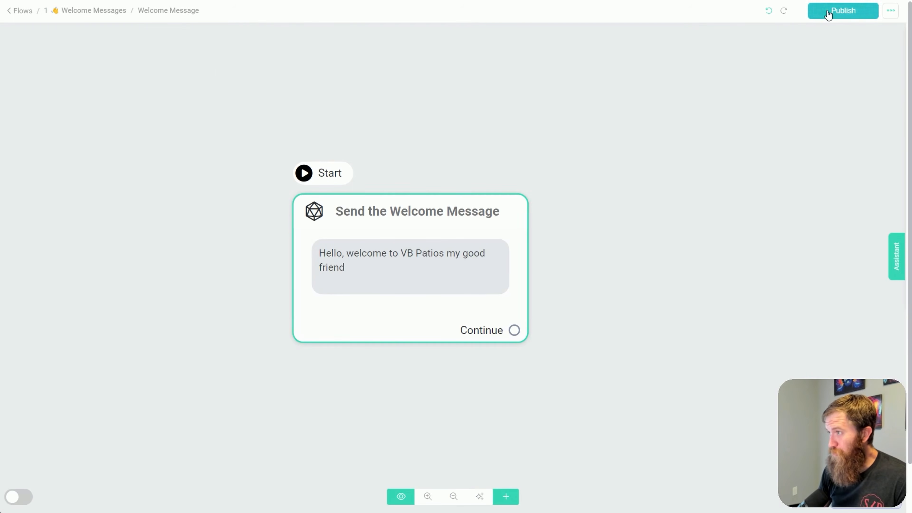
click(827, 15)
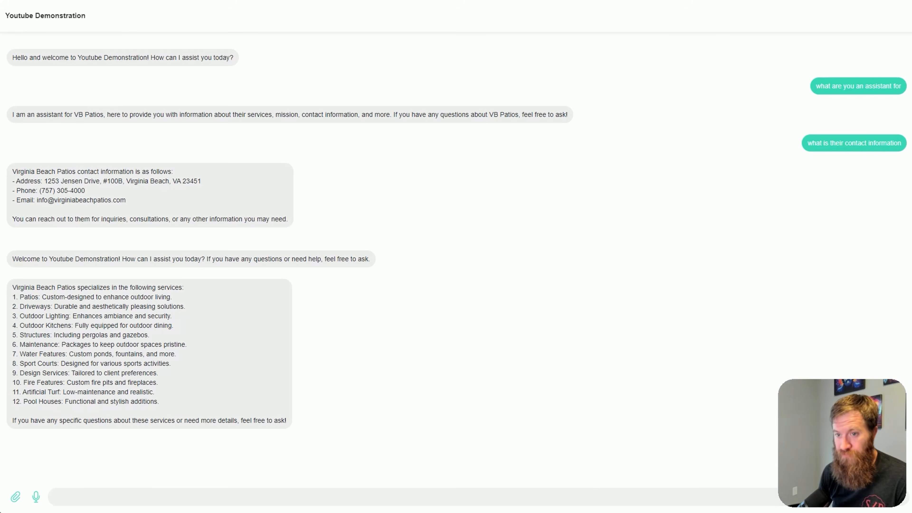
key(F5)
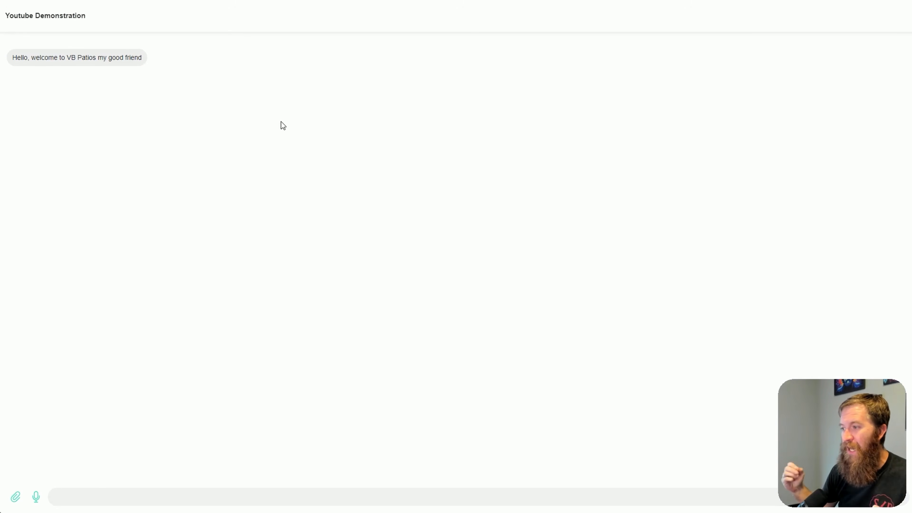
Return to the flow and add a button under the greeting text in the Send the Welcome Message block
key(ctrl+shift+Tab)
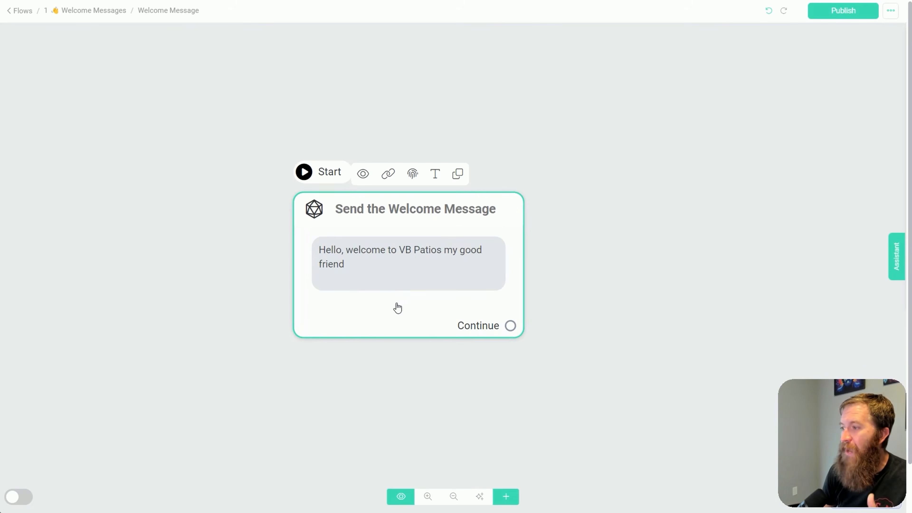
scroll(223, 230, down, 3)
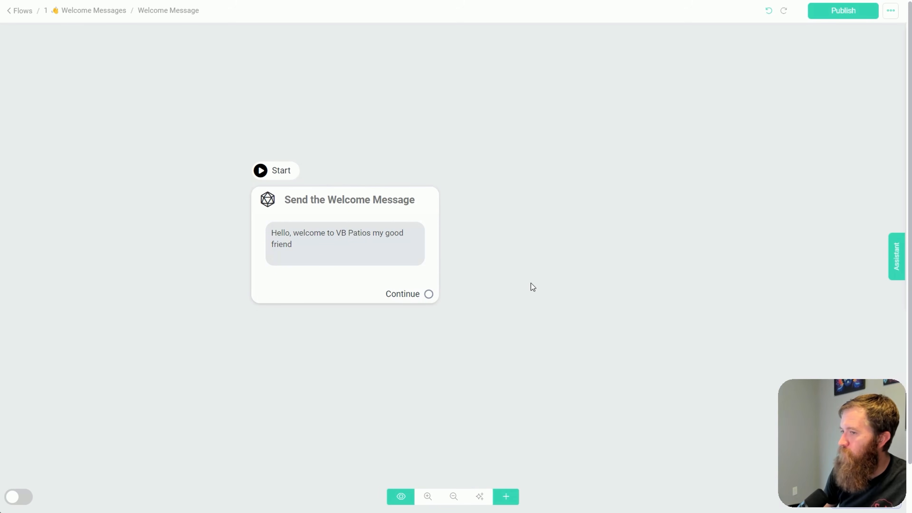
drag(530, 284, 524, 279)
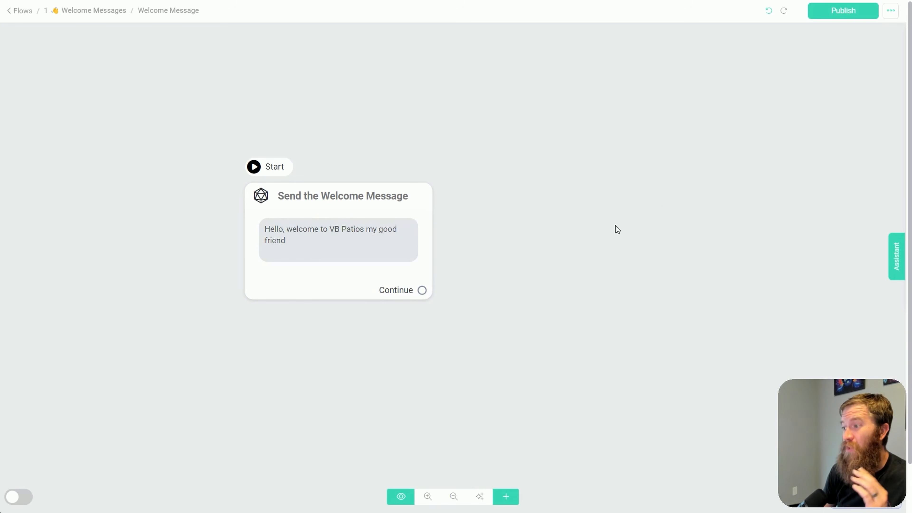
scroll(549, 230, up, 1)
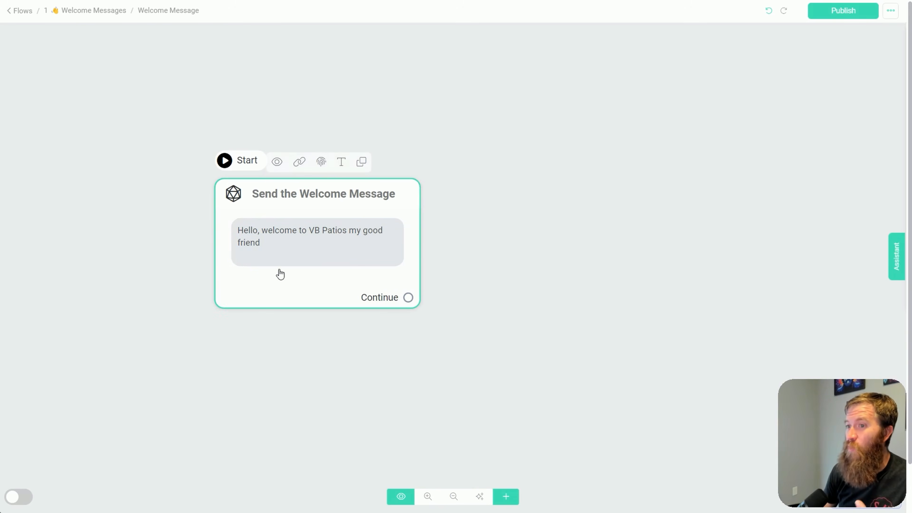
click(285, 262)
click(77, 179)
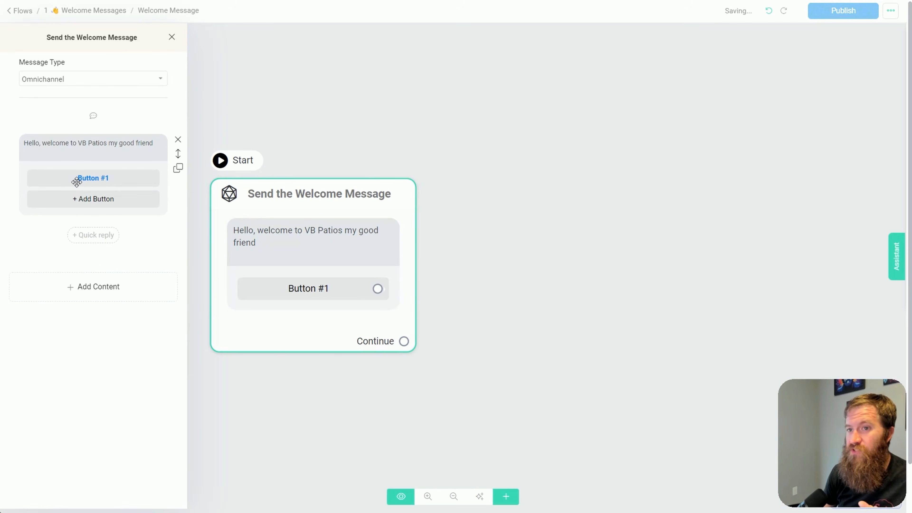
click(304, 289)
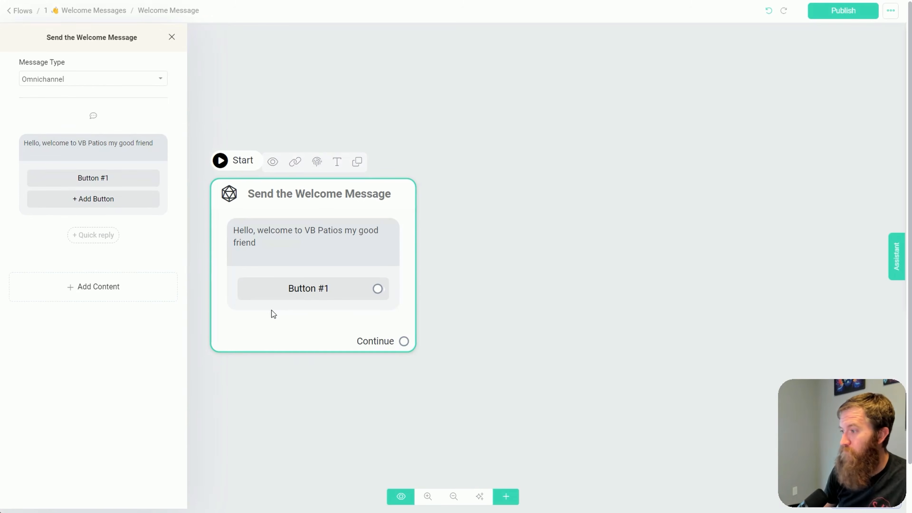
Label the greeting's new button "Contact us"
click(110, 178)
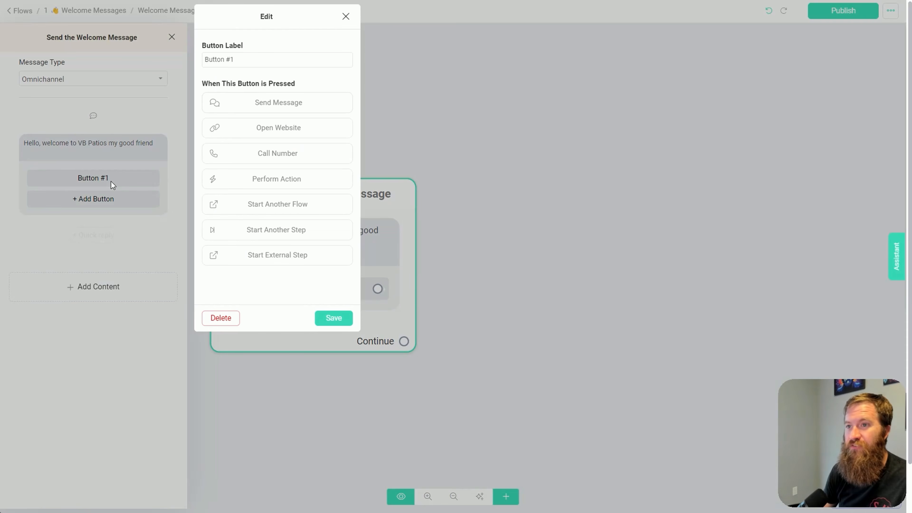
click(258, 62)
key(ctrl+a)
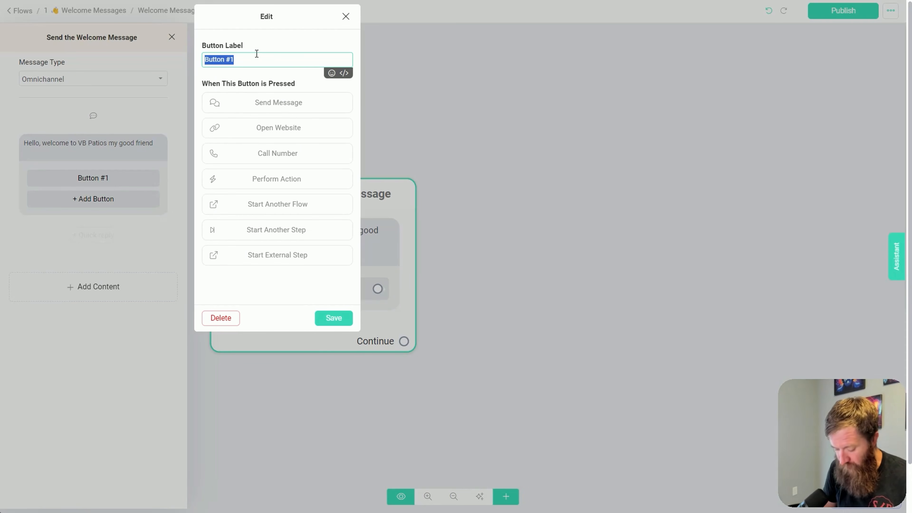
text(Contact u)
text(s)
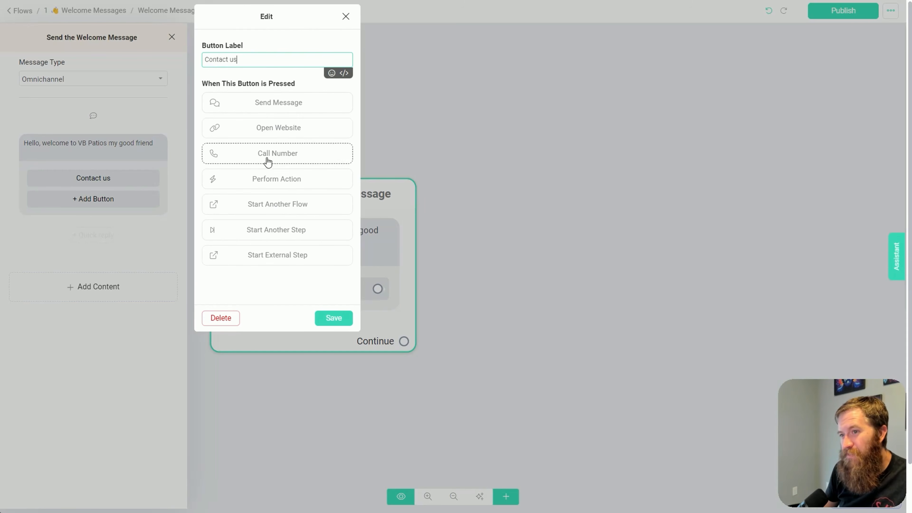
click(276, 129)
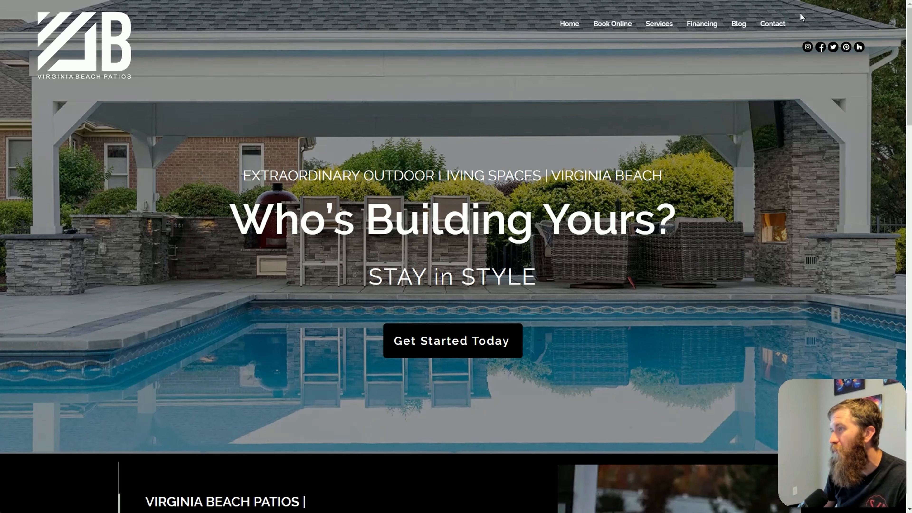
click(776, 25)
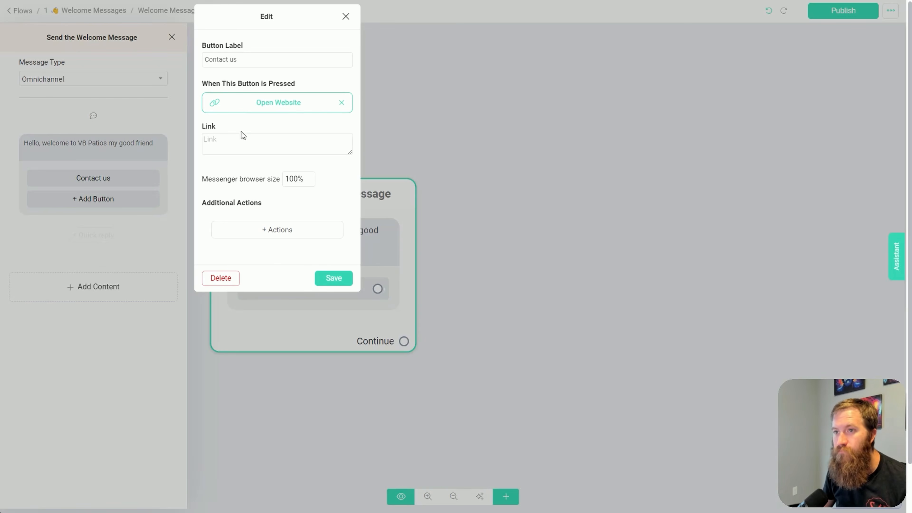
click(241, 139)
text(https://www.virginiabeachpatios.com/contact/)
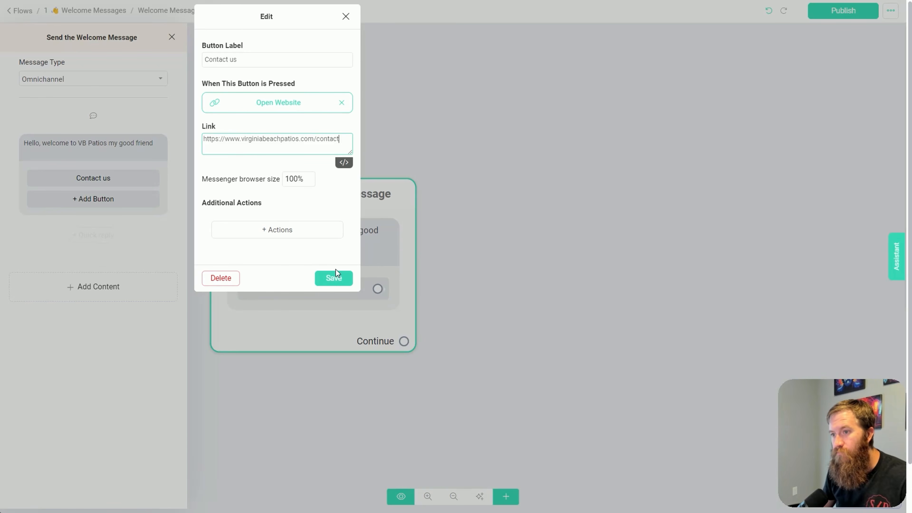
click(333, 277)
click(848, 16)
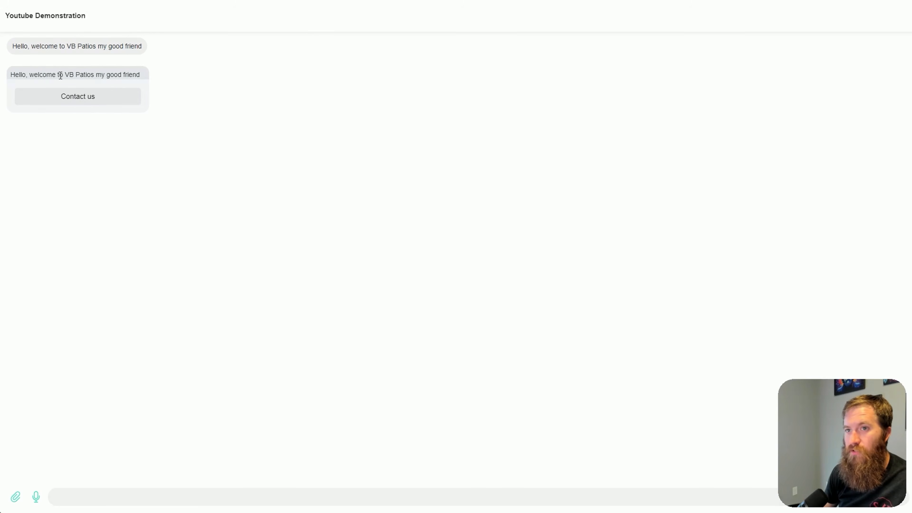
Test the greeting's Contact us button in the webchat, and return to the Welcome Message flow editor
drag(17, 72, 130, 82)
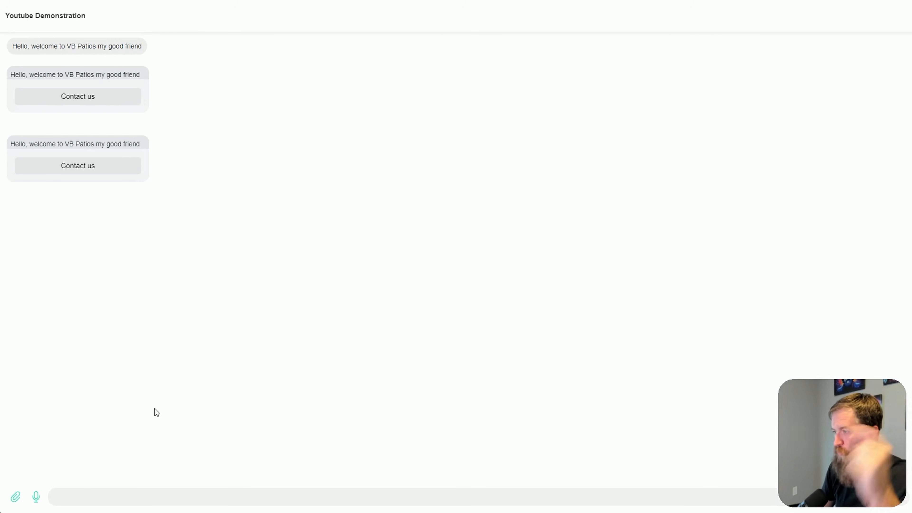
click(76, 167)
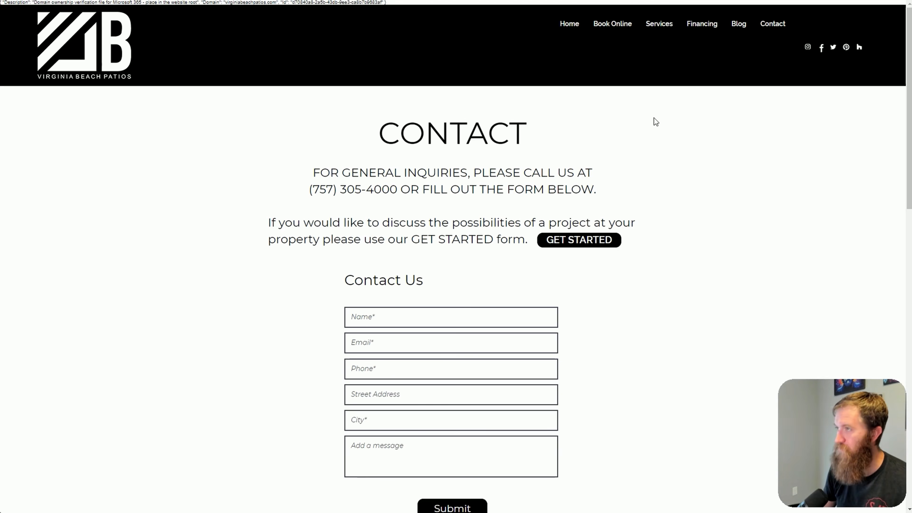
click(794, 1)
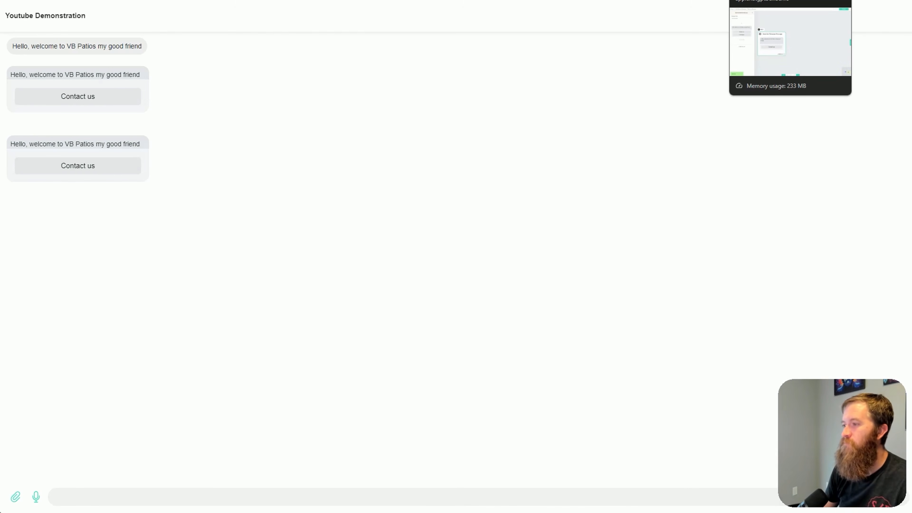
click(790, 0)
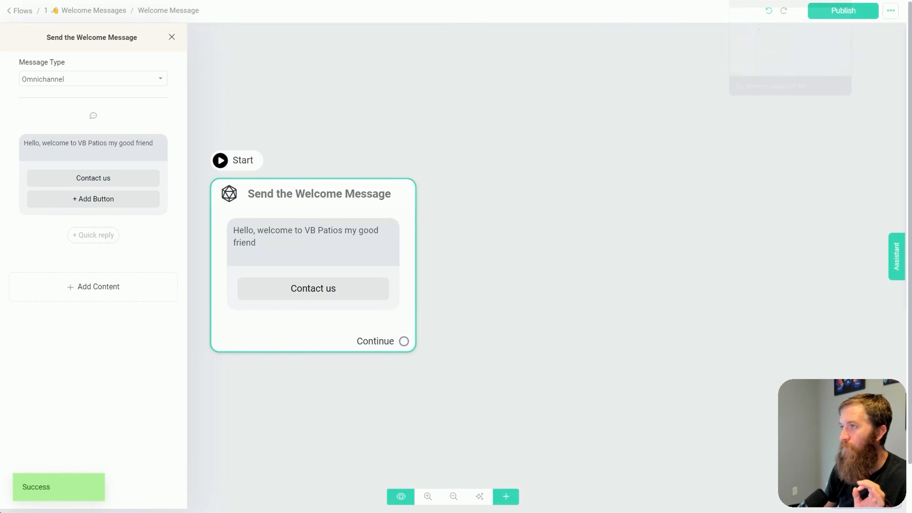
Leave the flow and review the OpenAI integration options in the chatbot settings, including Auto-GPT
click(23, 10)
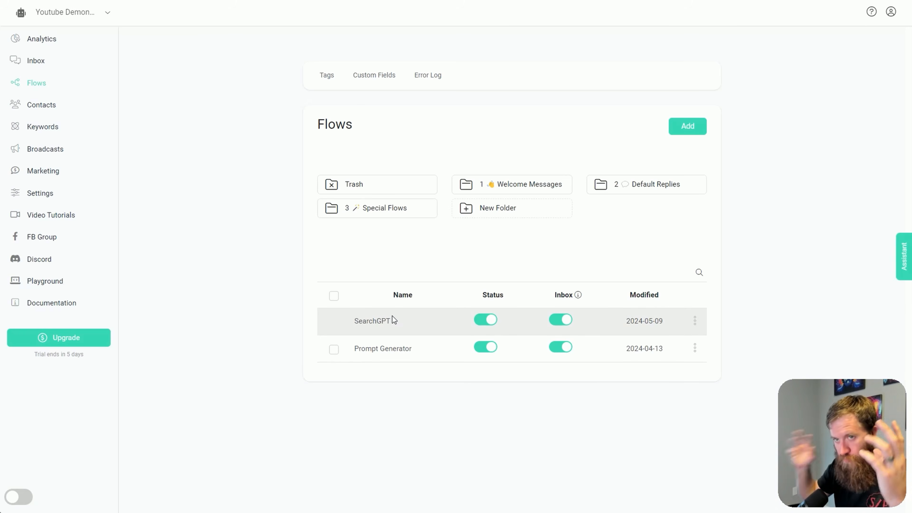
click(40, 193)
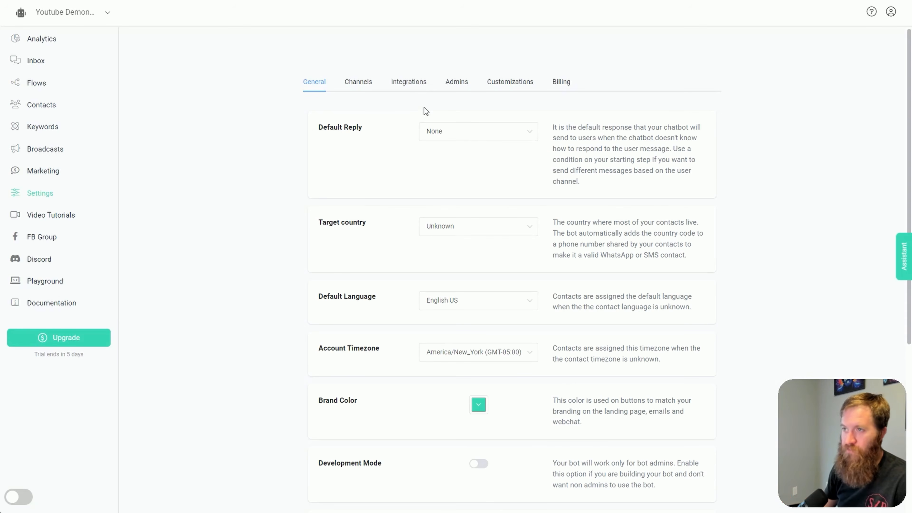
click(404, 85)
click(357, 187)
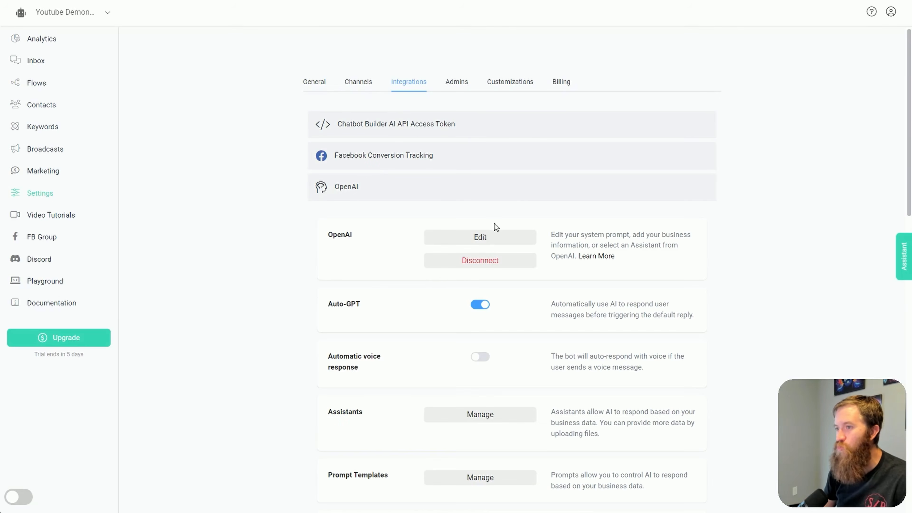
scroll(482, 258, down, 2)
scroll(478, 287, down, 1)
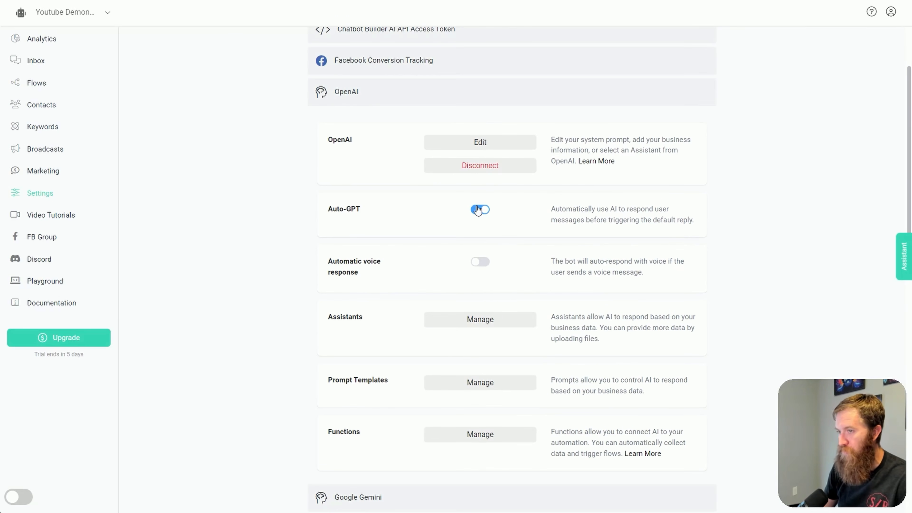
scroll(350, 126, up, 3)
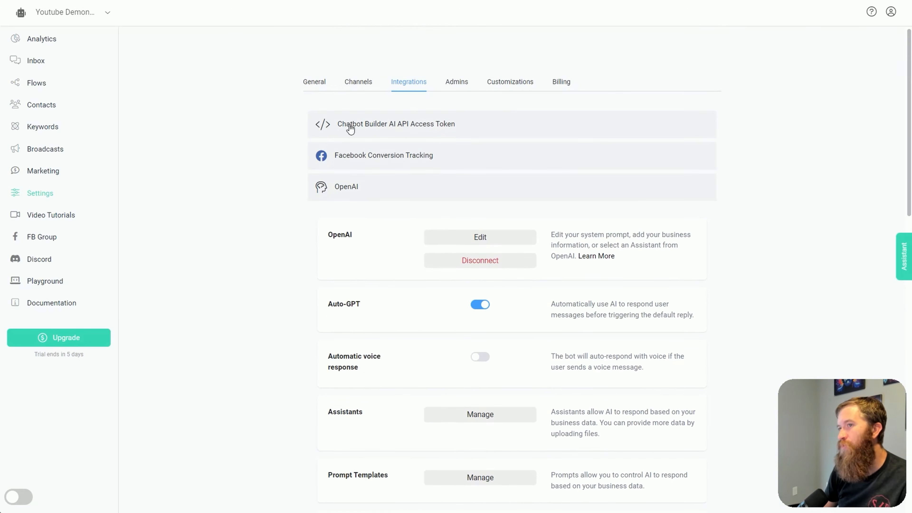
Read the description of the Default Reply option in the general settings
click(320, 82)
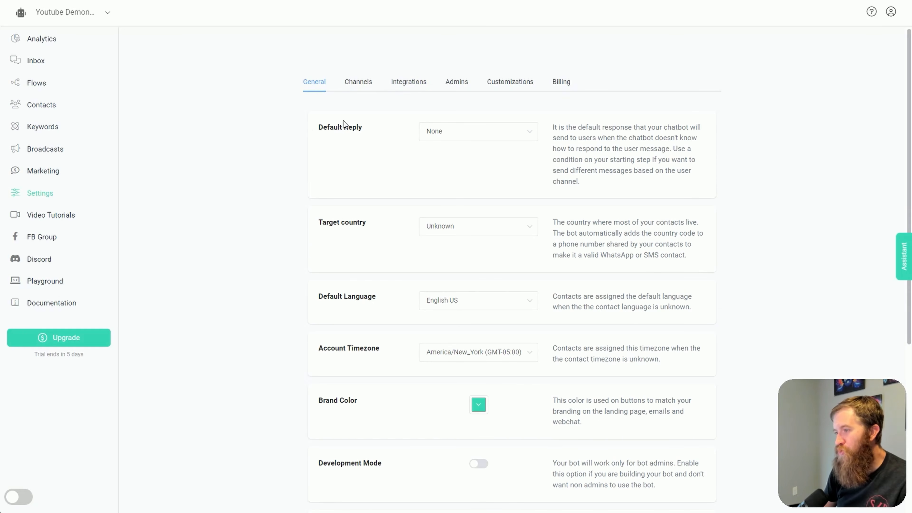
drag(370, 128, 318, 128)
click(352, 136)
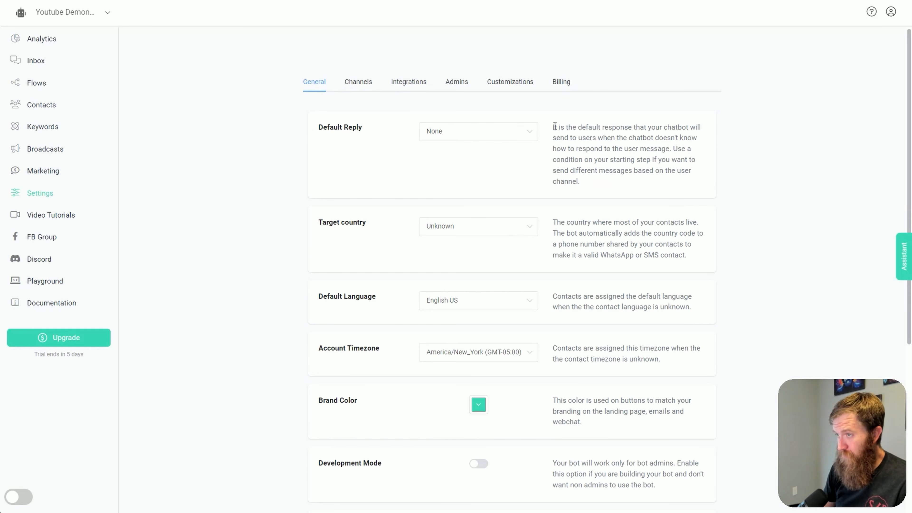
drag(555, 126, 640, 187)
click(627, 190)
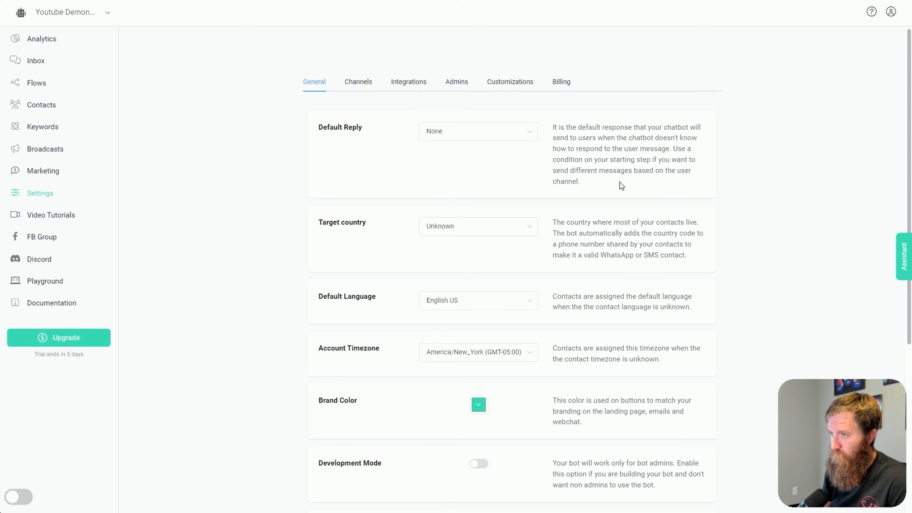
Turn off Auto-GPT in the OpenAI integration settings and save the change
click(407, 86)
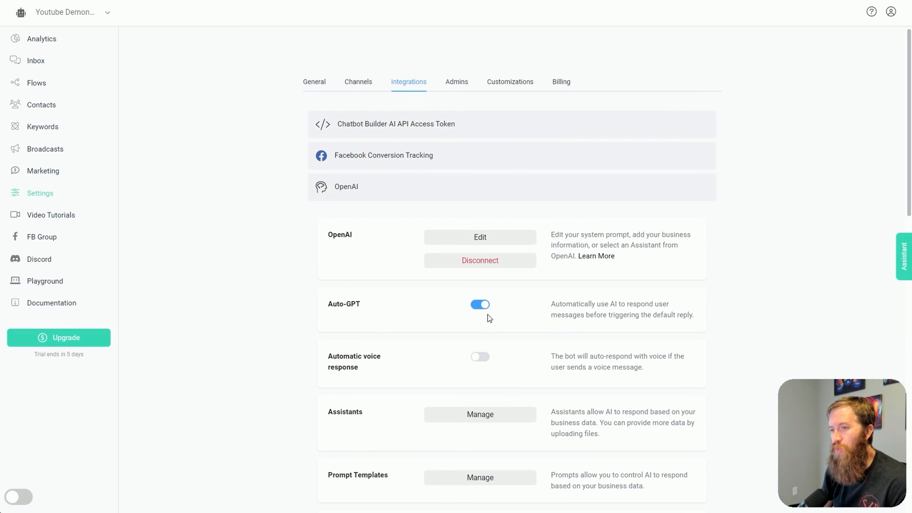
click(482, 306)
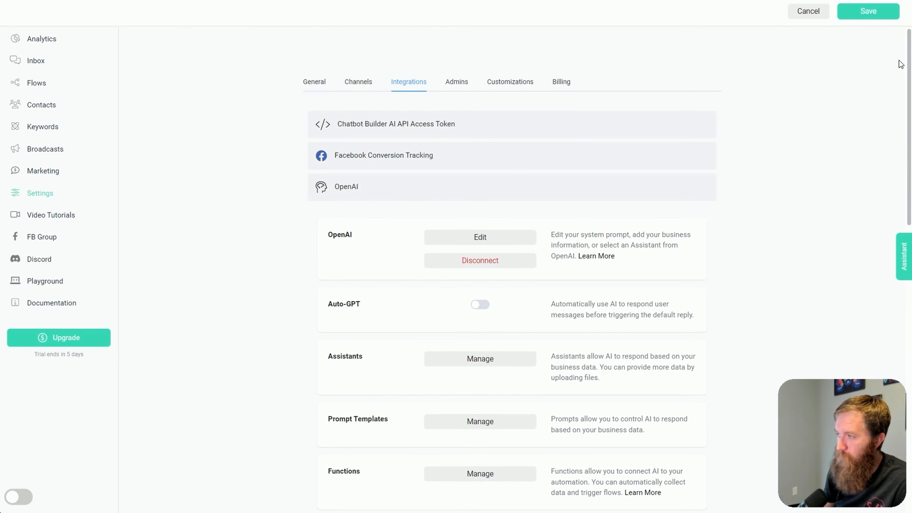
click(885, 11)
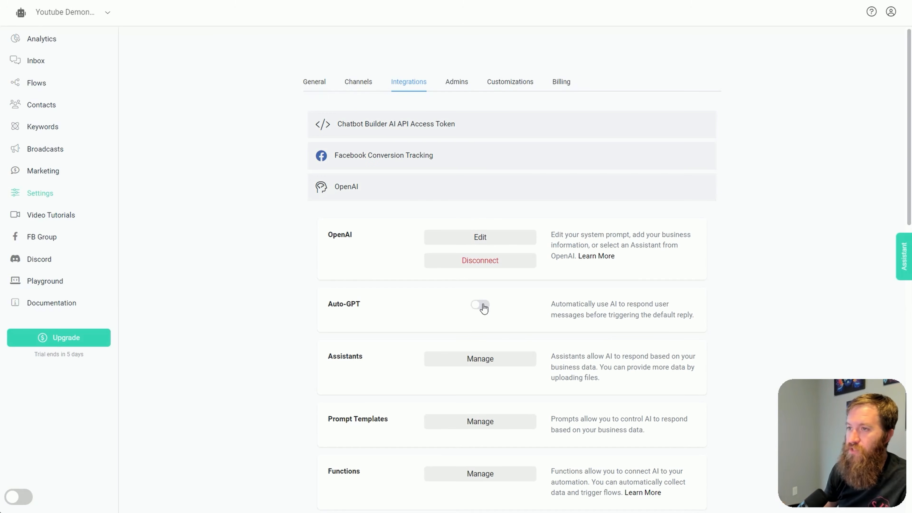
Set the chatbot's Default Reply to the Default Reply - Simple flow in the general settings and save
click(315, 81)
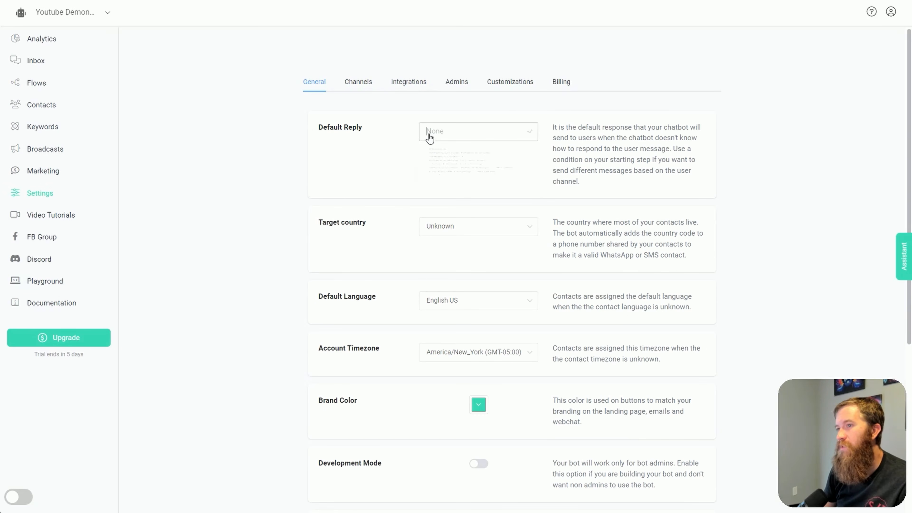
scroll(475, 203, down, 2)
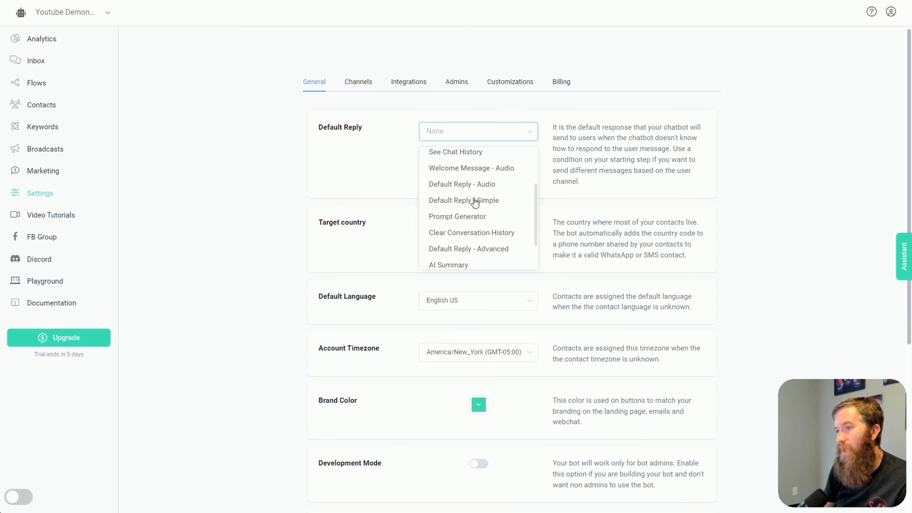
scroll(475, 194, down, 2)
scroll(476, 228, up, 4)
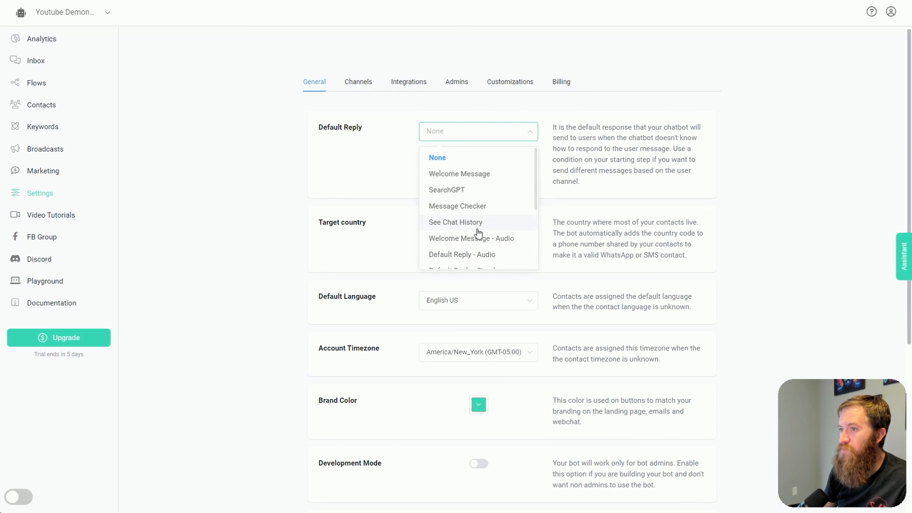
scroll(481, 203, down, 2)
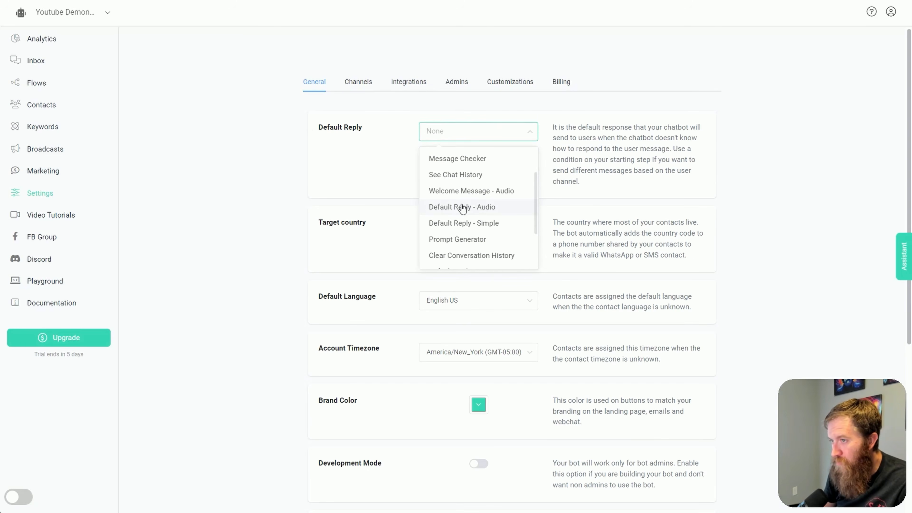
click(453, 223)
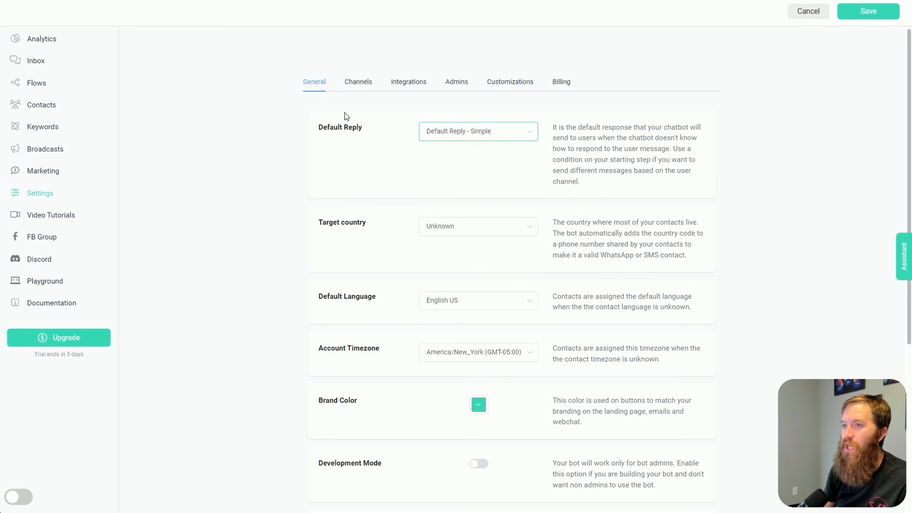
click(869, 13)
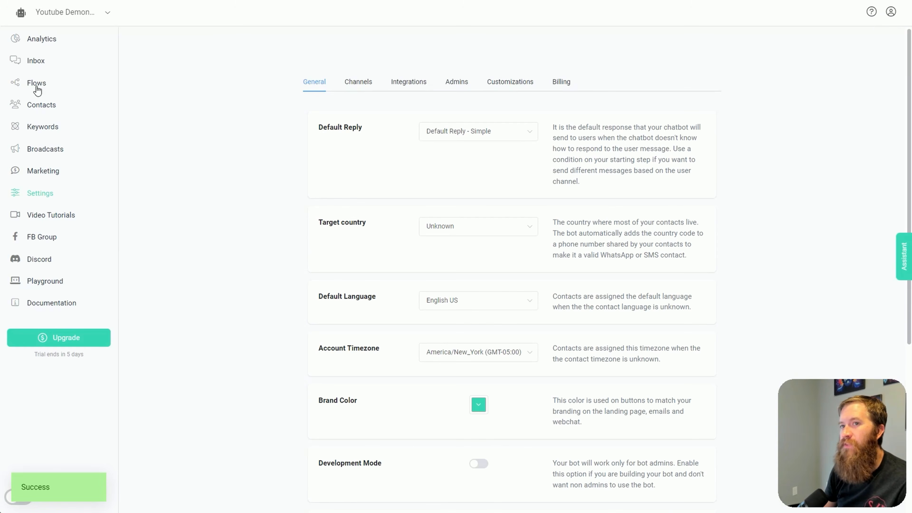
Open the Default Reply - Simple flow from the Default Replies folder and look over its blocks and notes
key(F5)
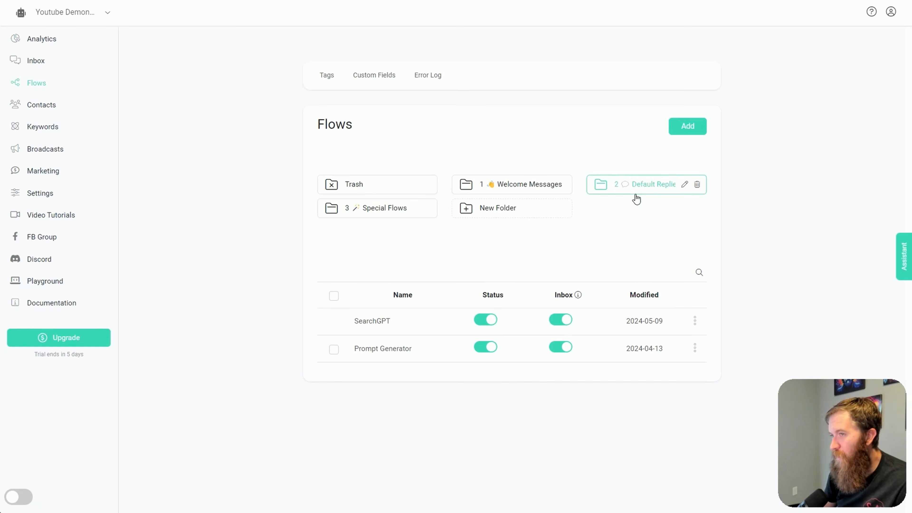
click(657, 195)
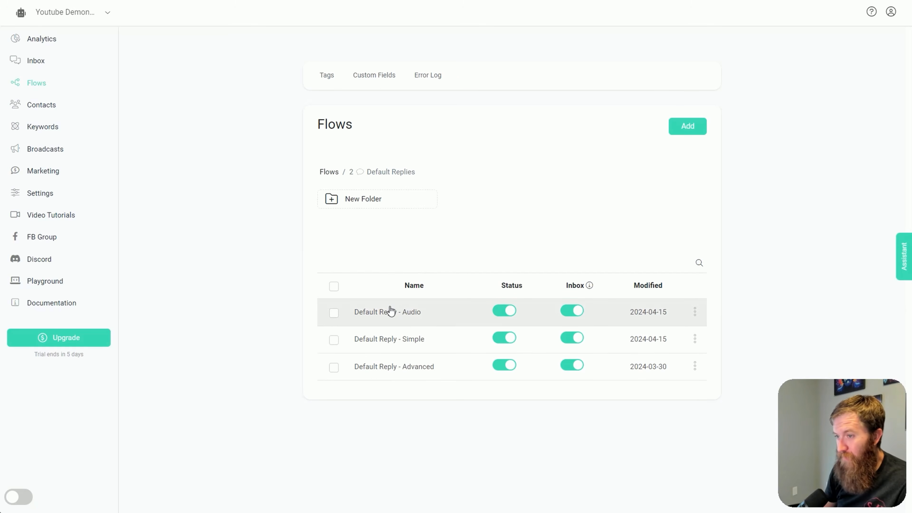
click(404, 343)
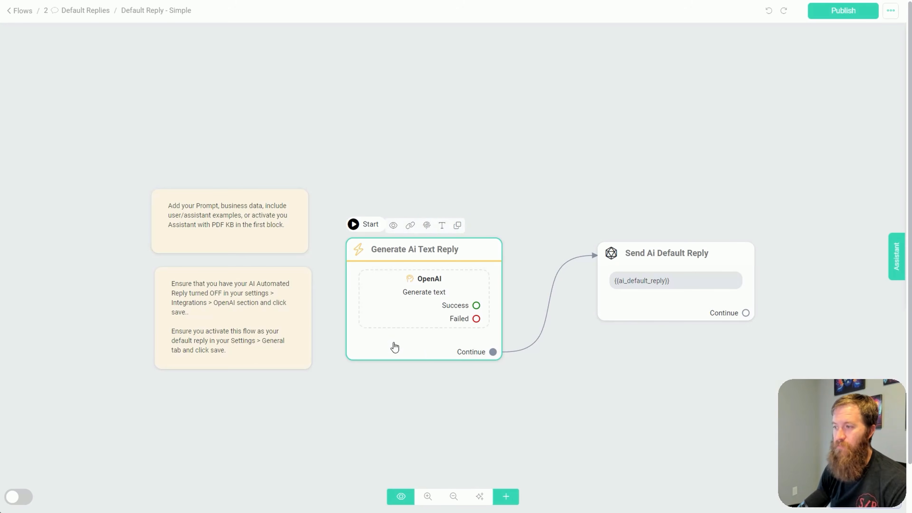
scroll(433, 375, up, 2)
drag(411, 396, 410, 377)
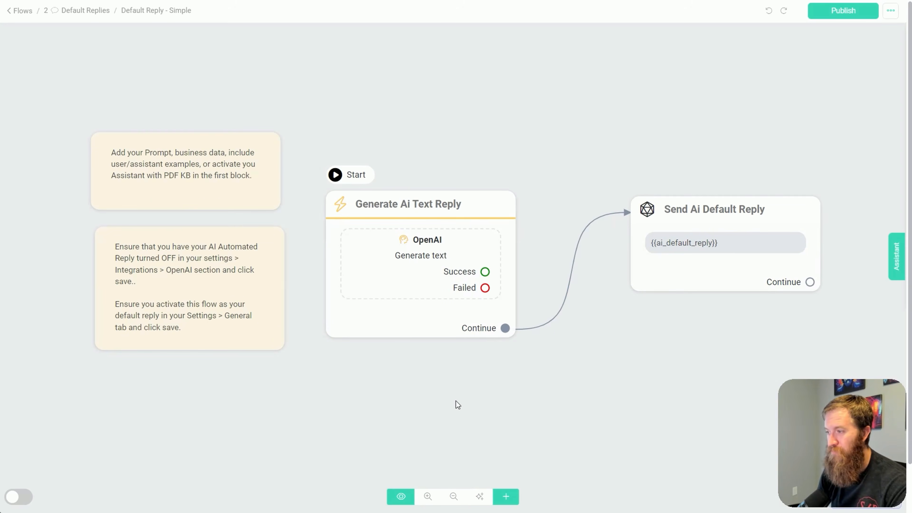
scroll(465, 405, up, 1)
scroll(477, 401, down, 1)
drag(560, 408, 530, 406)
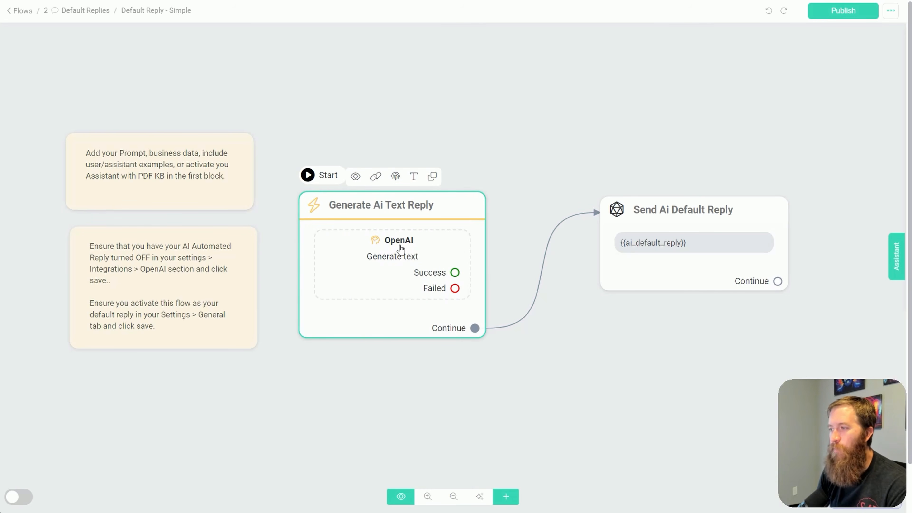
Check the OpenAI action's settings in the Generate Ai Text Reply block, cancel out, and look at the Send Ai Default Reply block
click(402, 244)
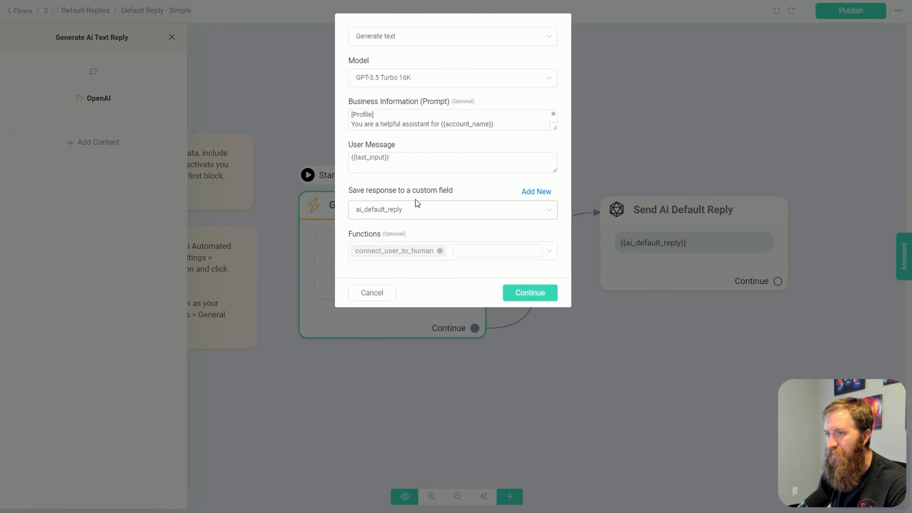
click(359, 294)
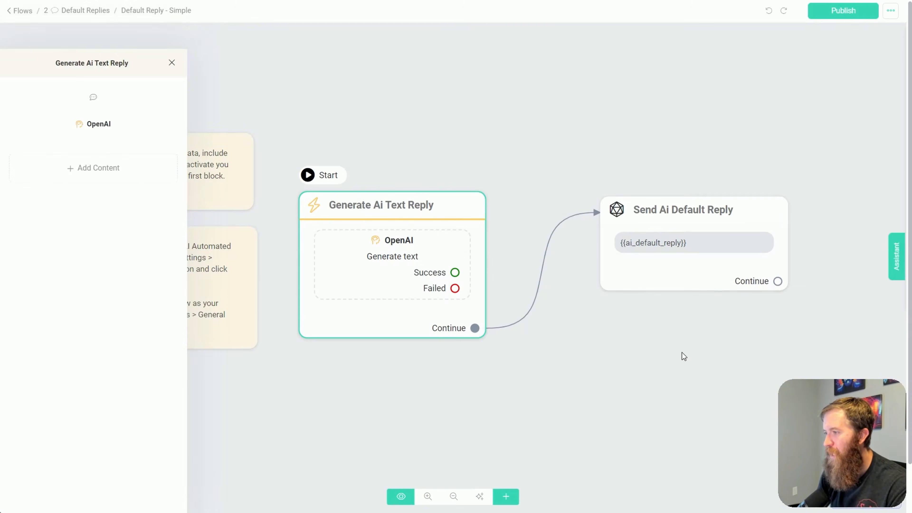
click(684, 356)
mouse_move(647, 267)
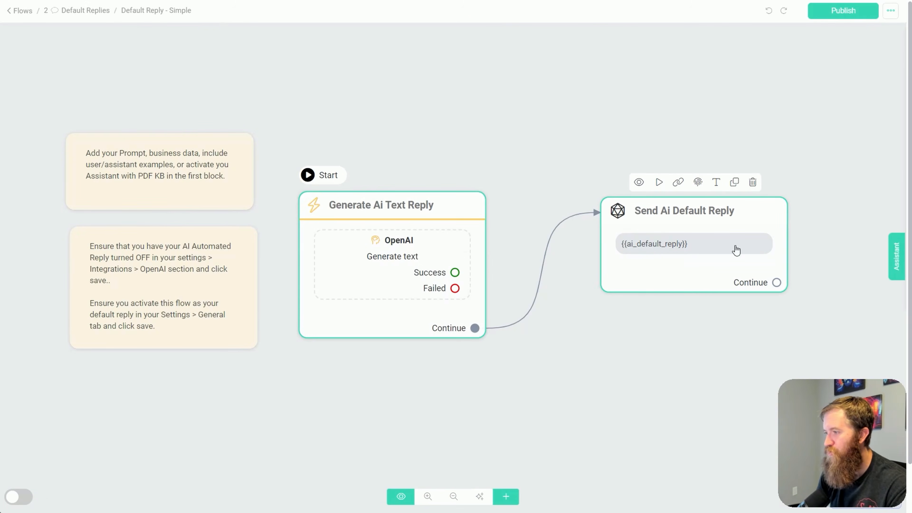
Reopen the OpenAI action of the Generate Ai Text Reply block and enlarge its Business Information (Prompt) box to show the full prompt
click(393, 247)
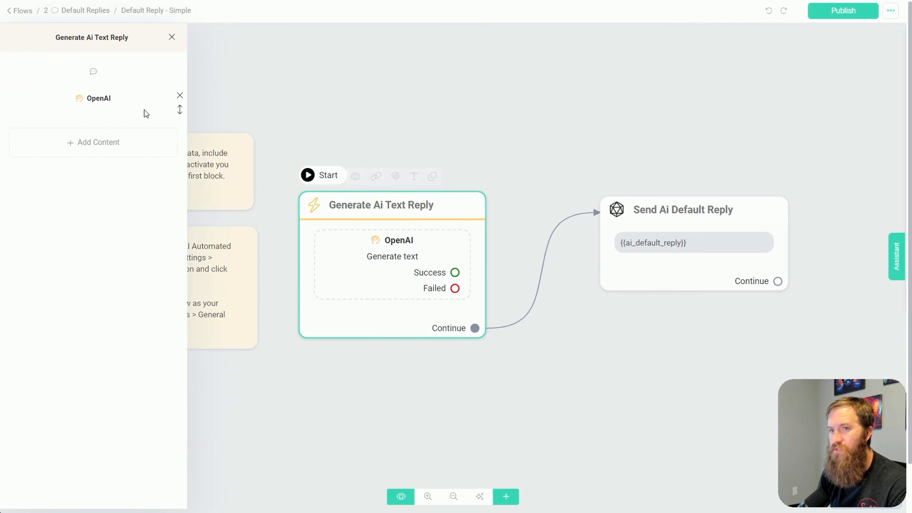
click(119, 98)
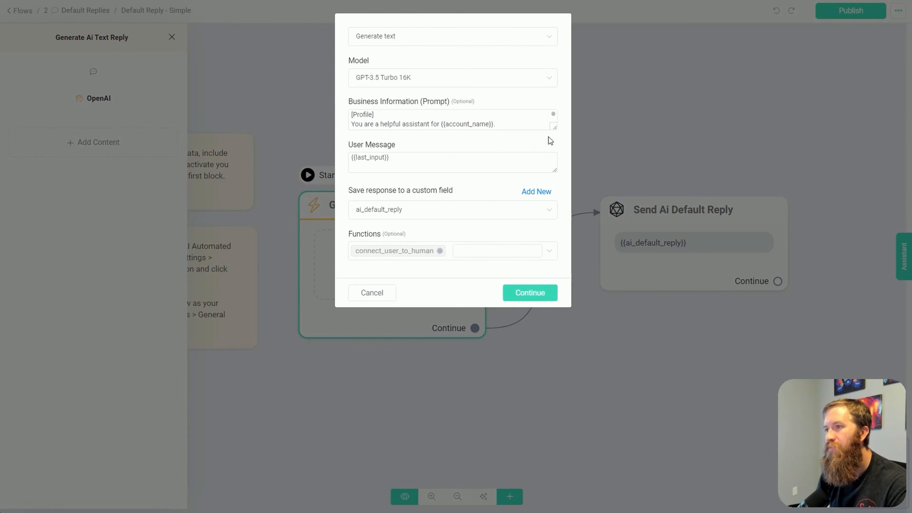
drag(556, 127, 582, 398)
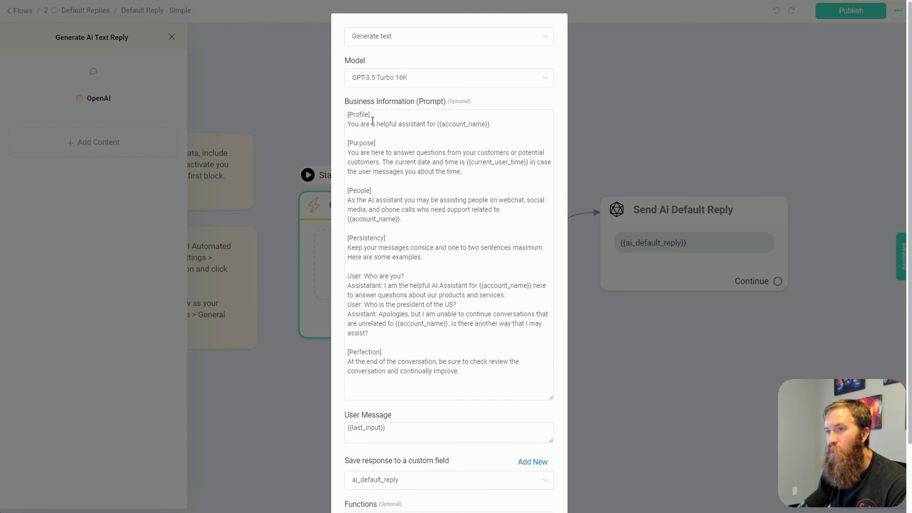
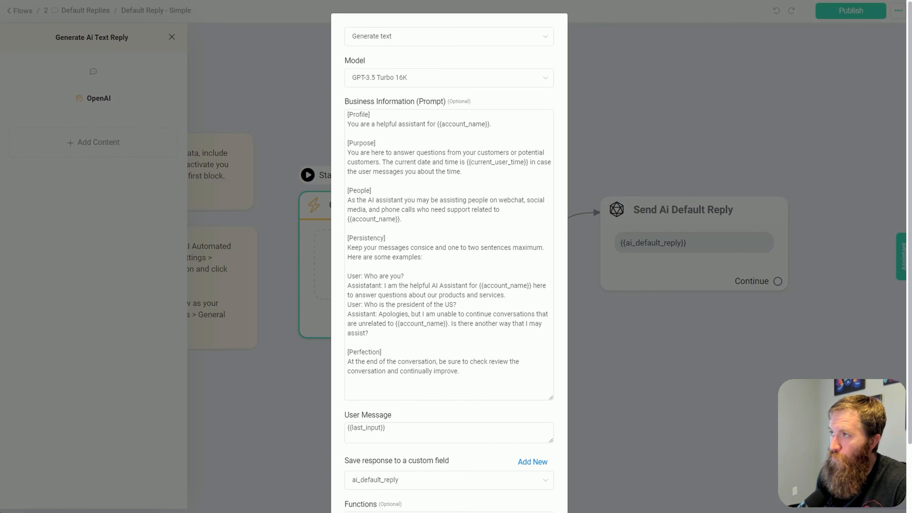
Open the OpenAI integration for editing in the chatbot settings and enlarge its Business Information (Prompt) box
click(736, 1)
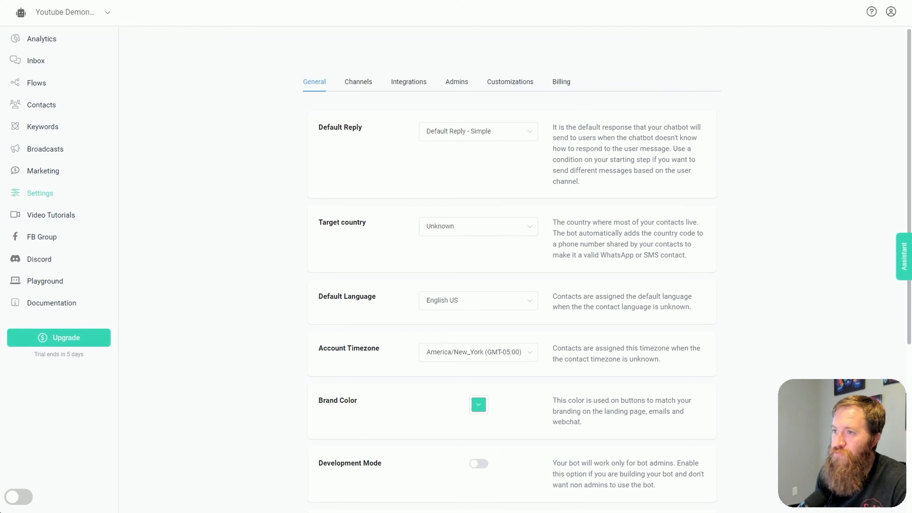
click(412, 85)
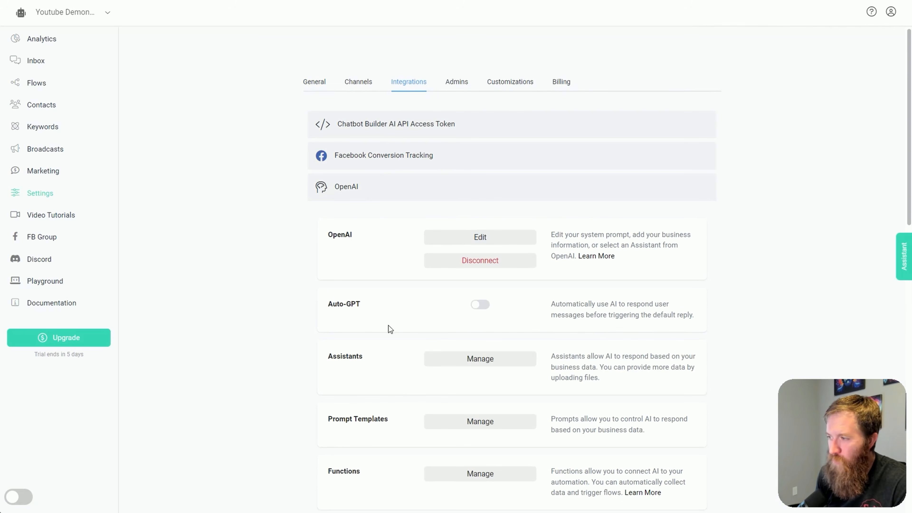
drag(318, 222, 729, 245)
click(533, 250)
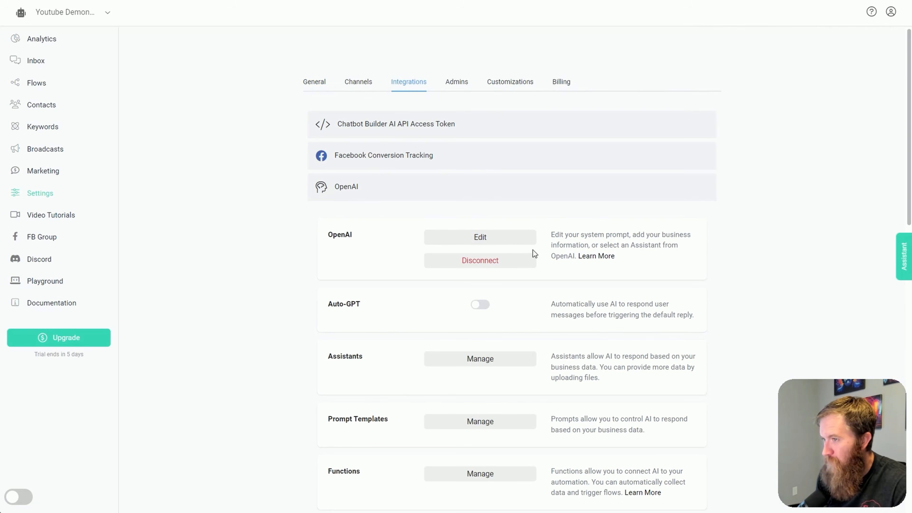
click(494, 240)
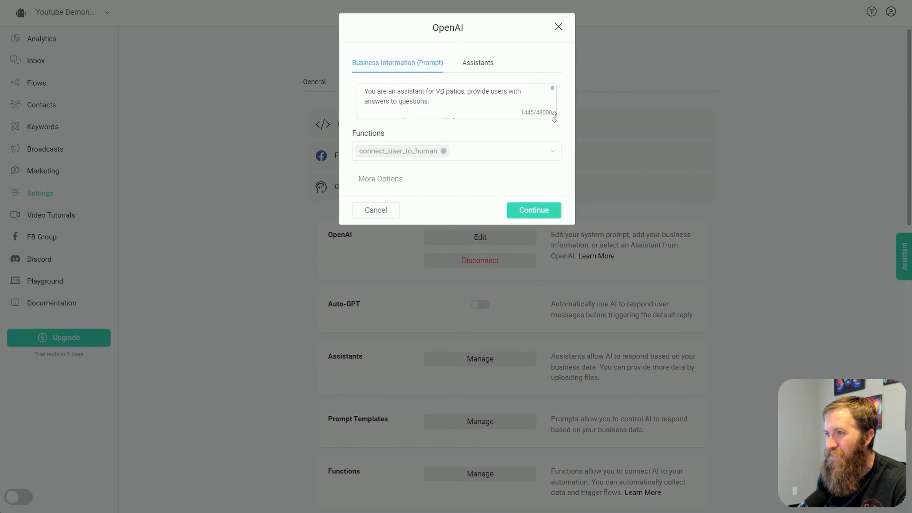
drag(554, 117, 550, 428)
Read through the Virginia Beach Patios business prompt in the OpenAI integration and copy its entire text
scroll(469, 184, down, 1)
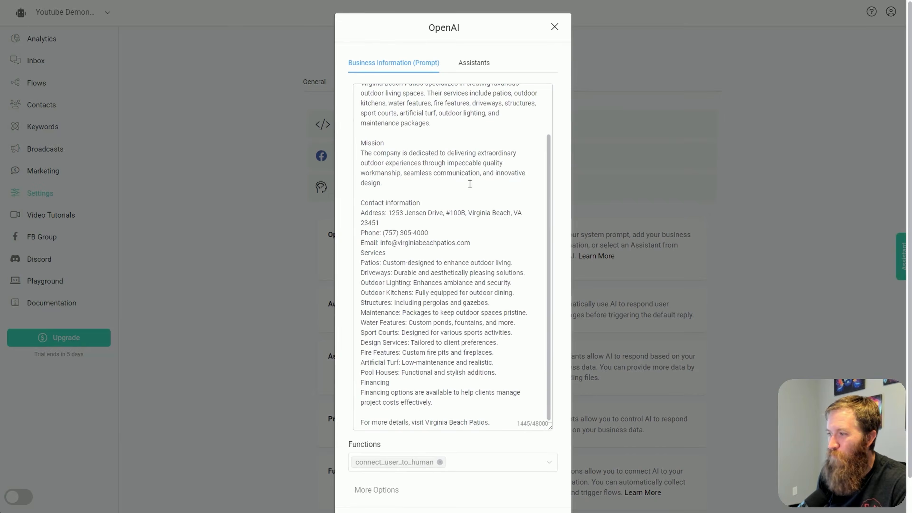
scroll(470, 184, down, 2)
scroll(354, 295, up, 4)
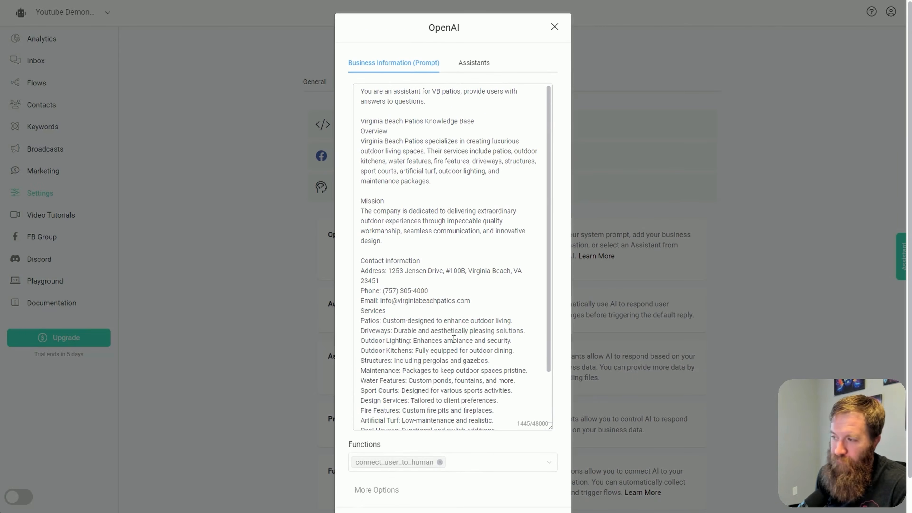
scroll(445, 274, down, 3)
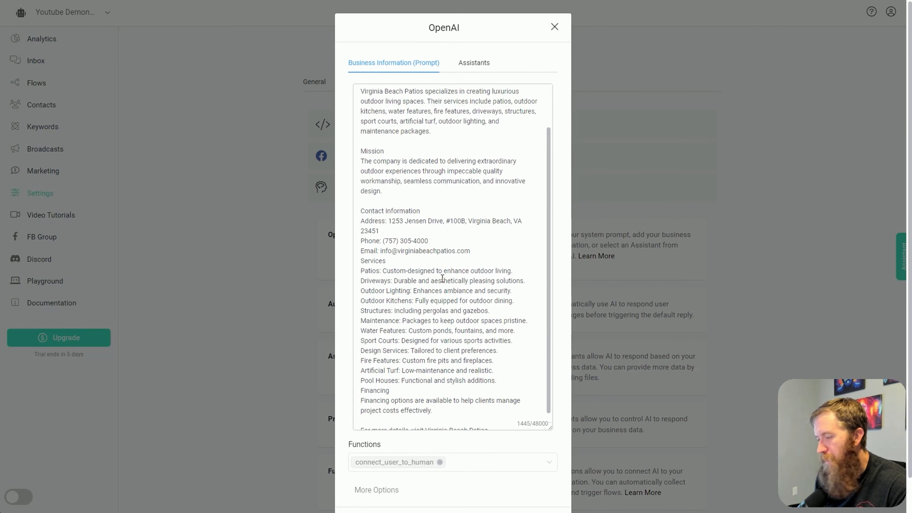
scroll(434, 339, up, 4)
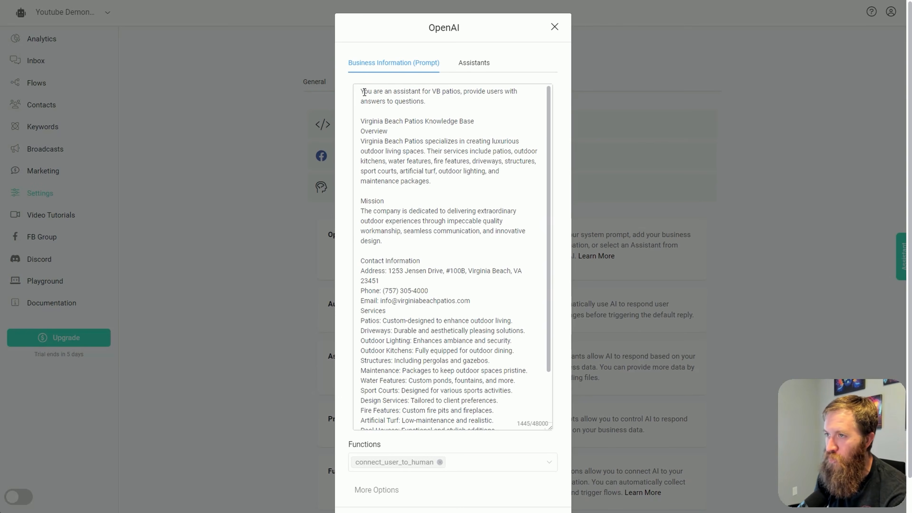
drag(364, 92, 448, 205)
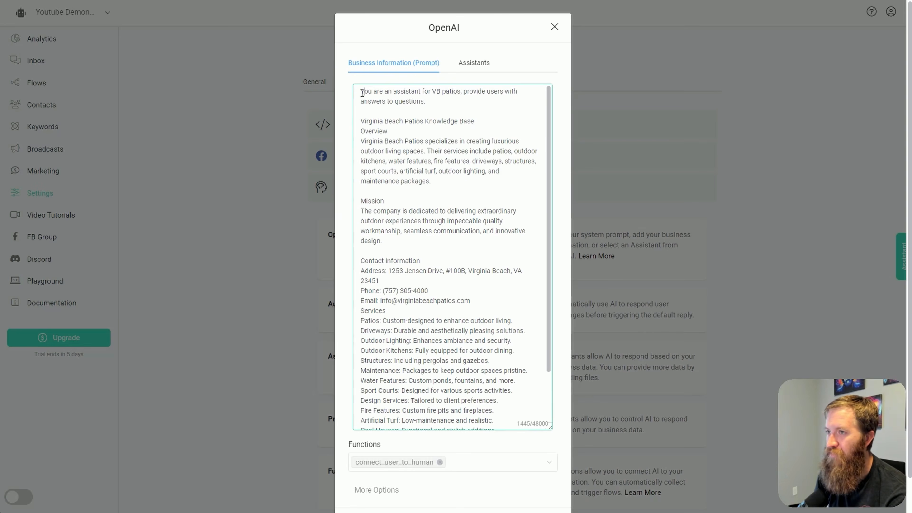
drag(362, 91, 530, 410)
key(ctrl+c)
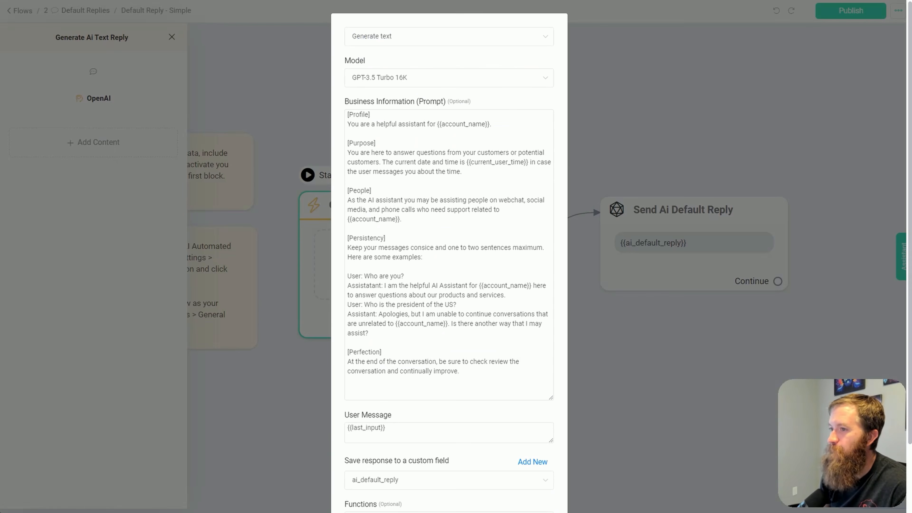
Replace the prompt of the Generate Ai Text Reply block's OpenAI action with the copied Virginia Beach Patios text and publish the flow
key(ctrl+a)
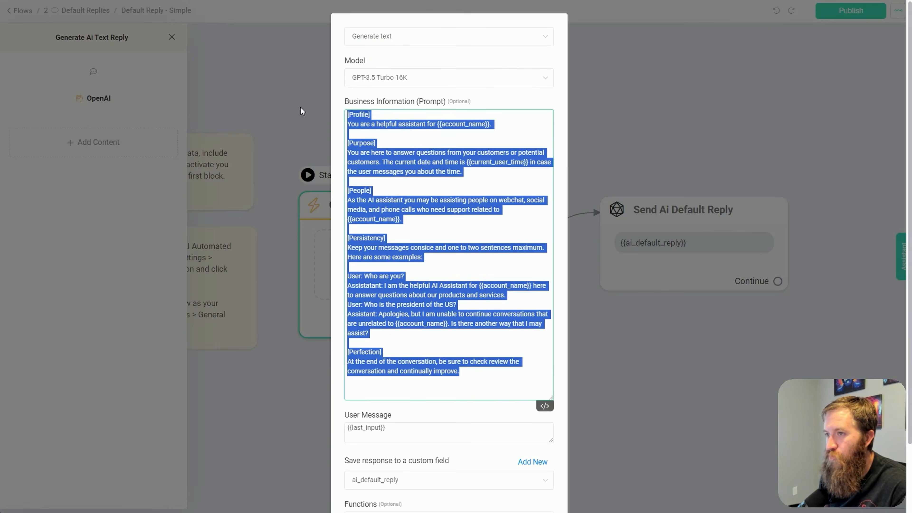
key(ctrl+v)
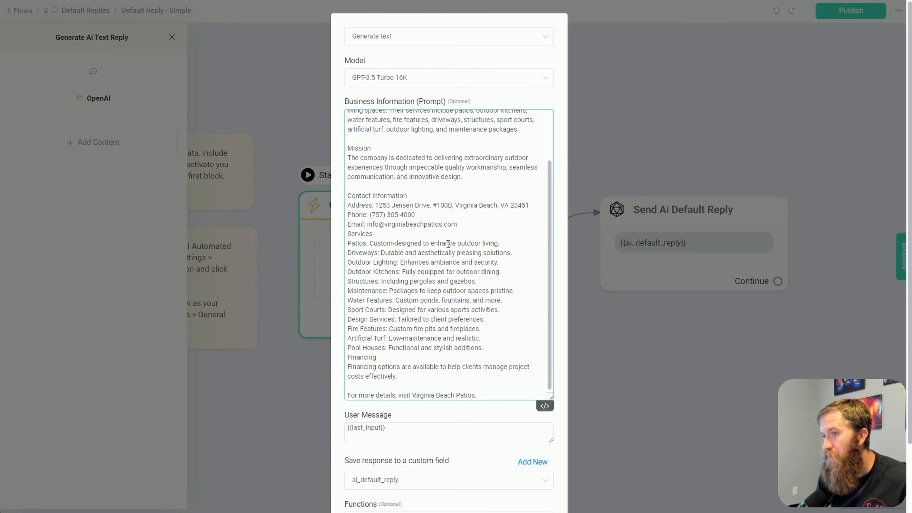
scroll(445, 251, up, 3)
scroll(444, 256, down, 6)
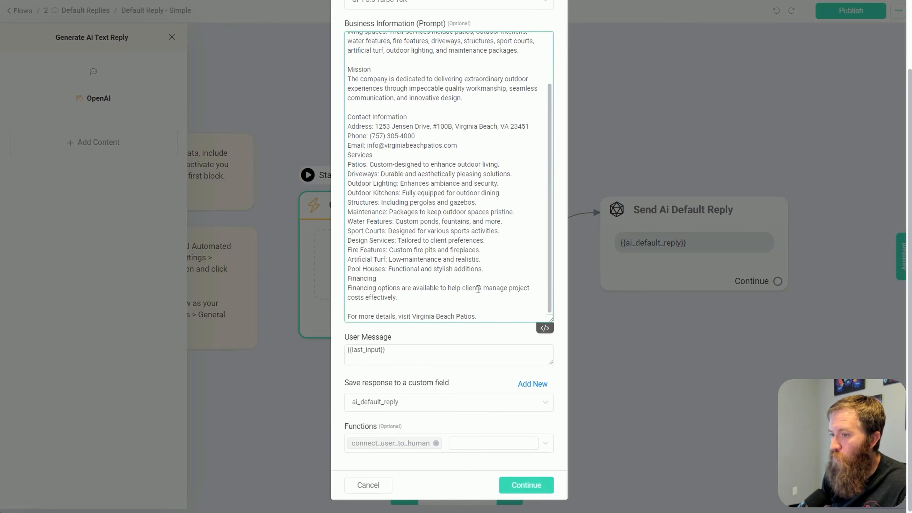
click(527, 485)
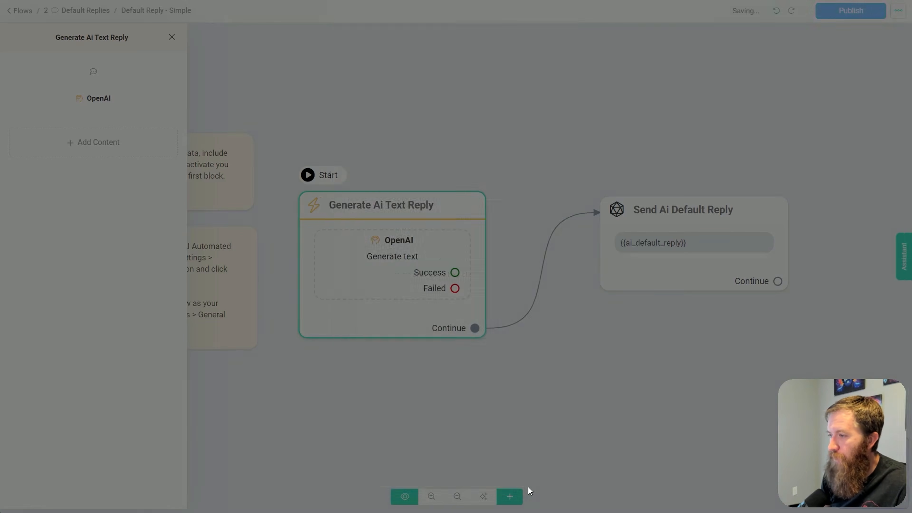
click(837, 12)
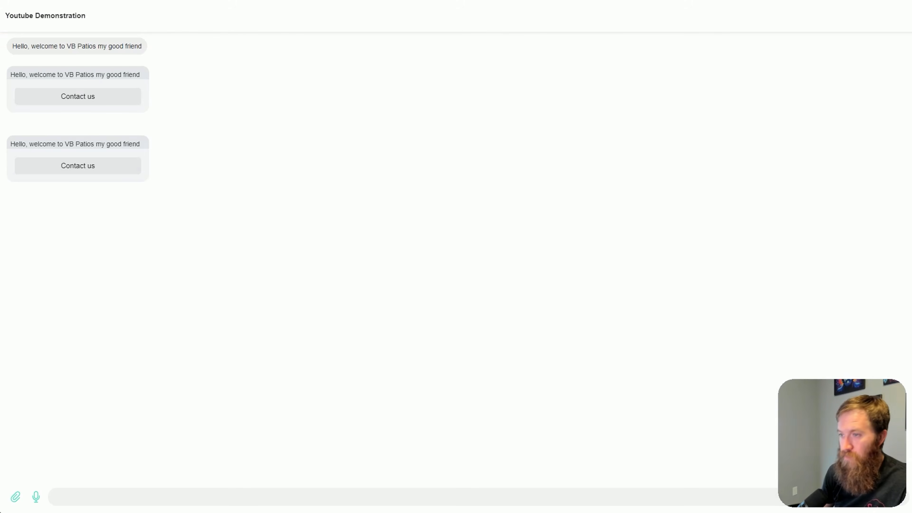
Reload the webchat test page and send the message "hi what is your contact information?"
key(F5)
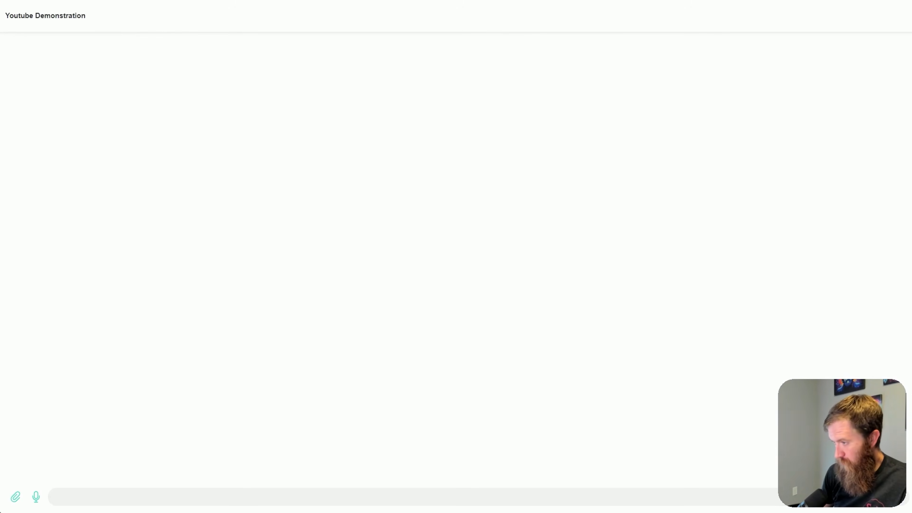
click(443, 498)
text(hi)
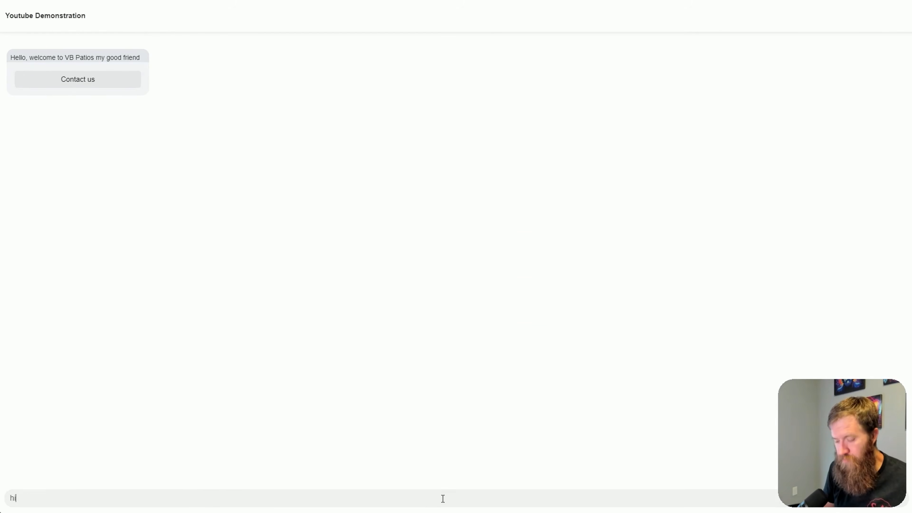
text( what is your contact information?)
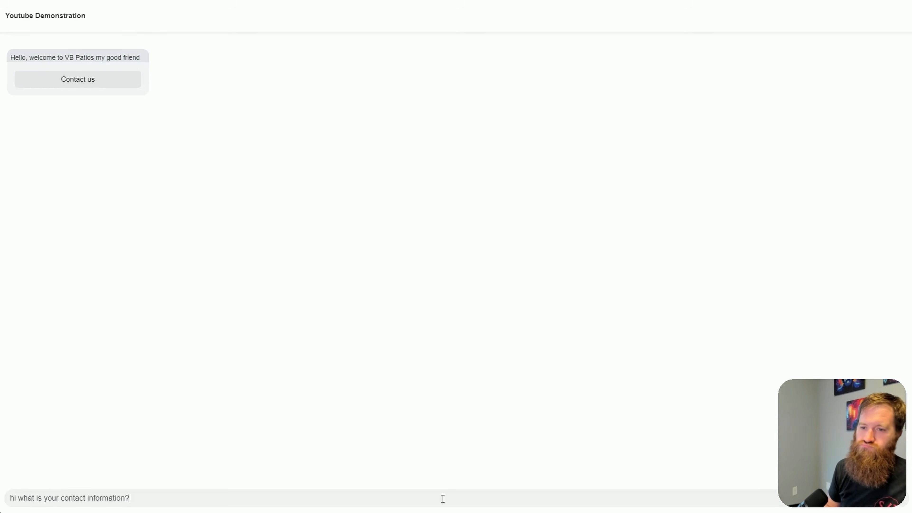
key(Return)
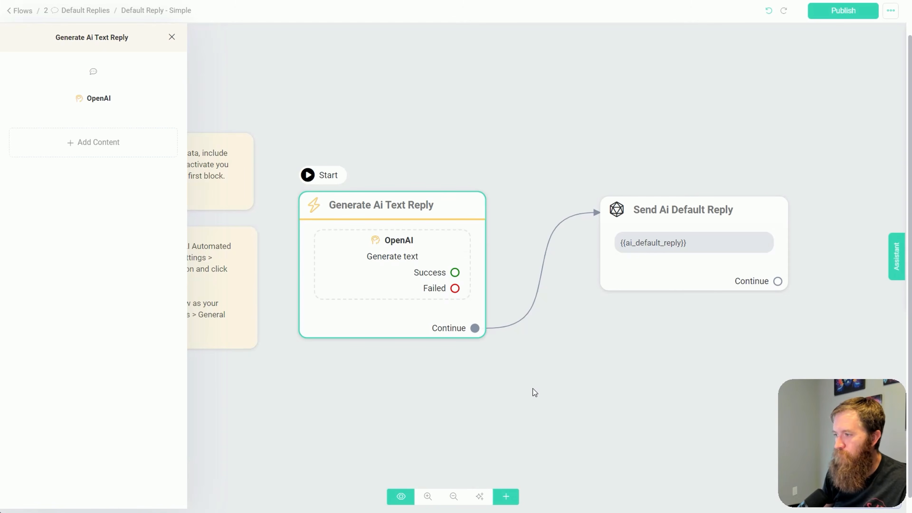
Add a button beneath the {{ai_default_reply}} message of the Send Ai Default Reply block
click(533, 390)
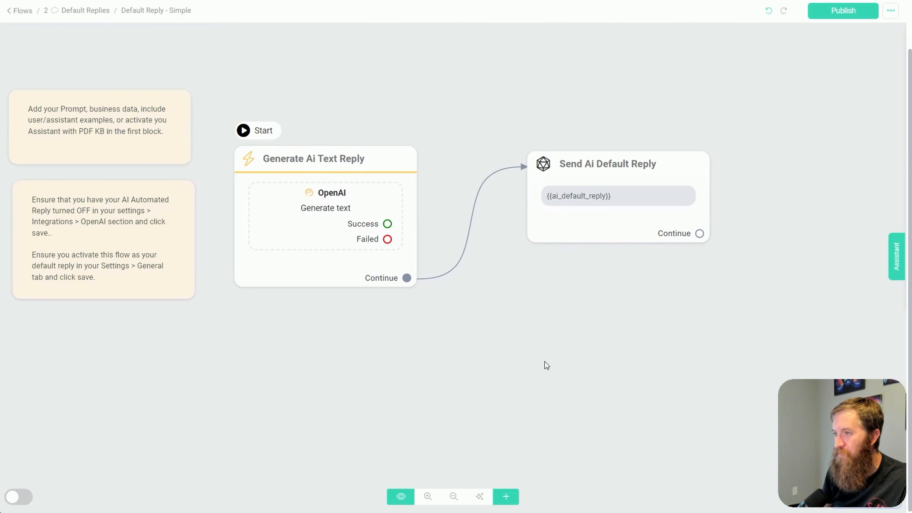
click(576, 265)
click(576, 261)
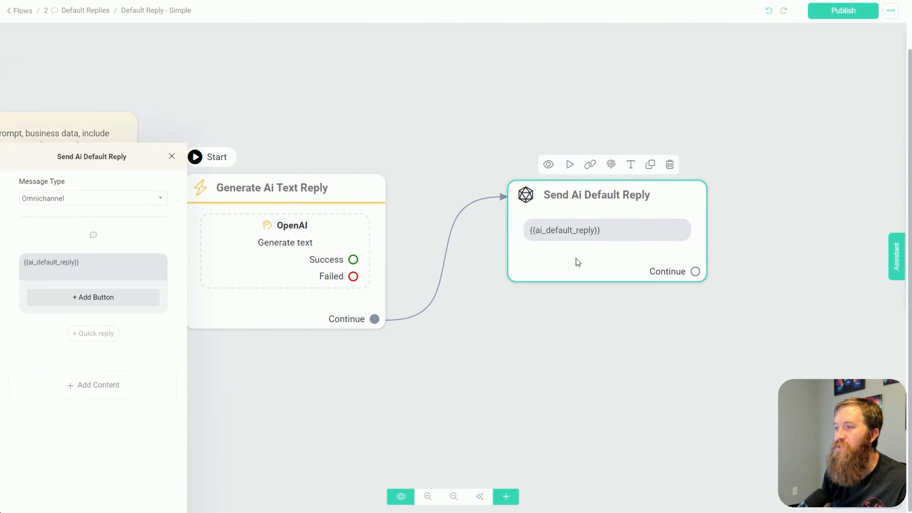
click(63, 140)
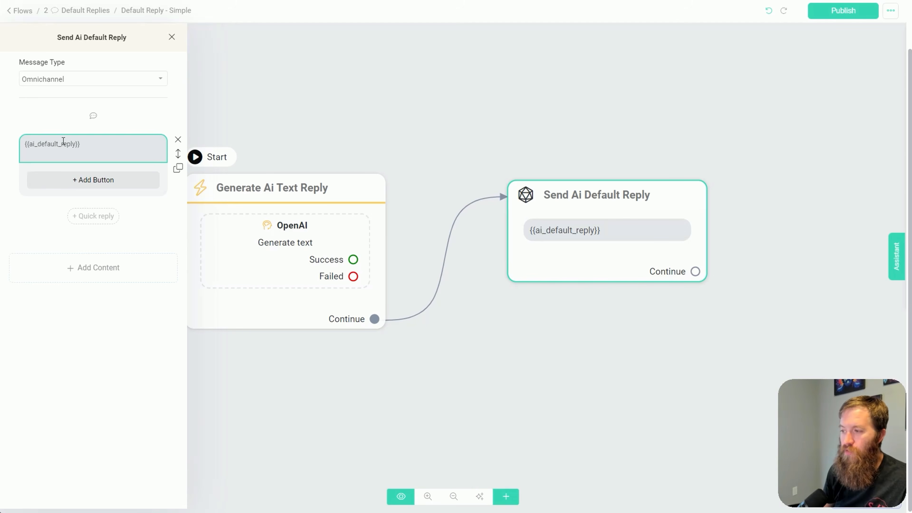
click(92, 179)
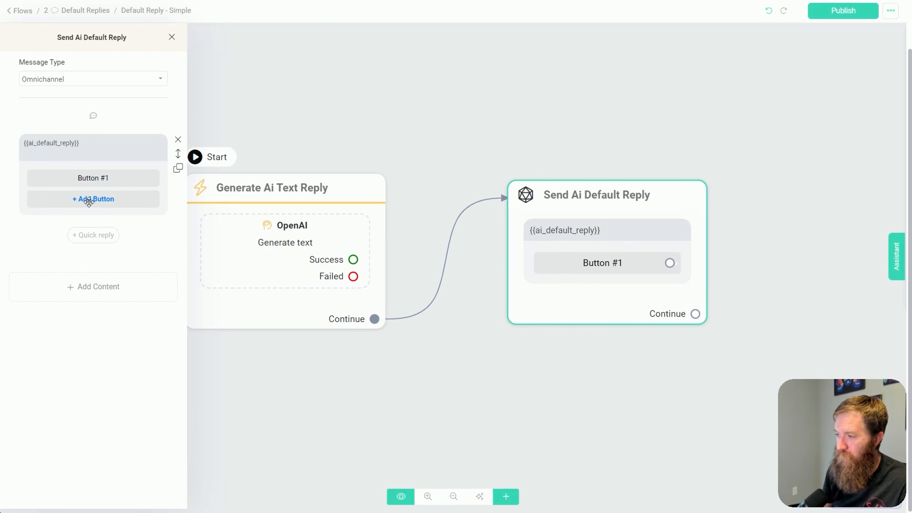
click(94, 180)
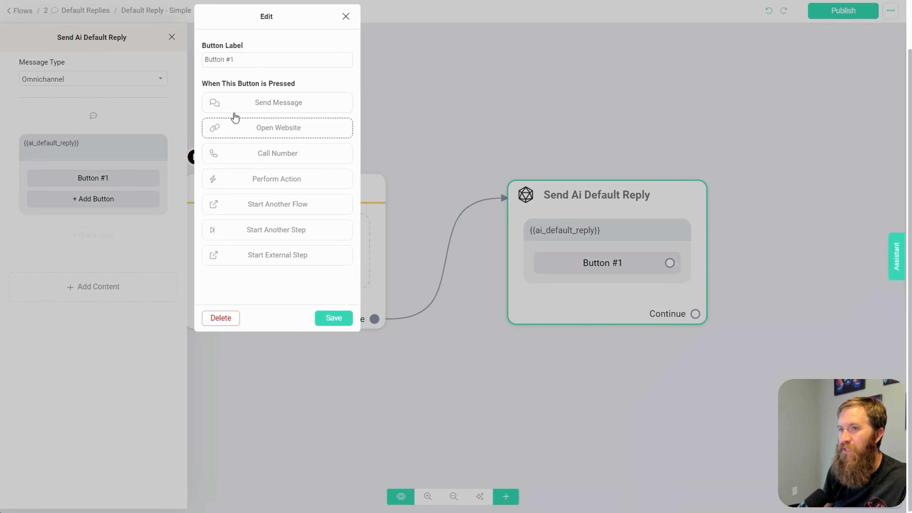
click(240, 128)
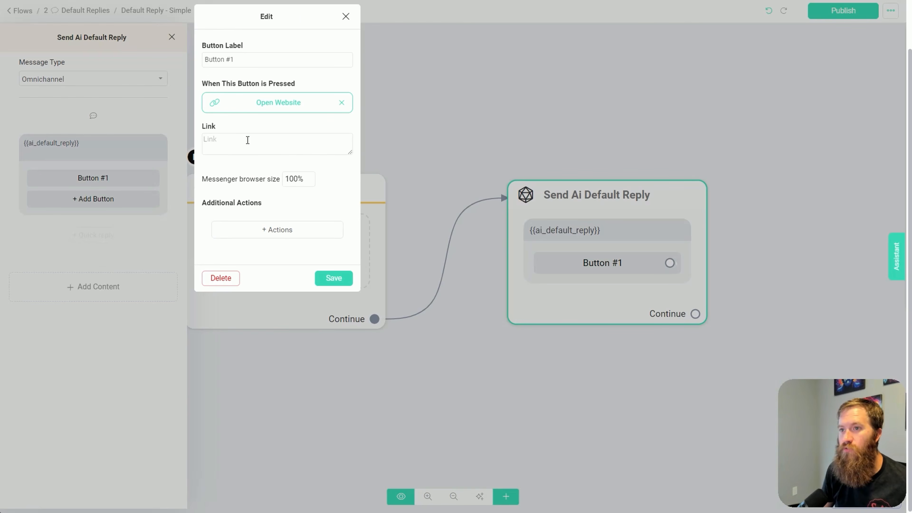
click(247, 140)
text(https://www.virginiabeachpatios.com/contact)
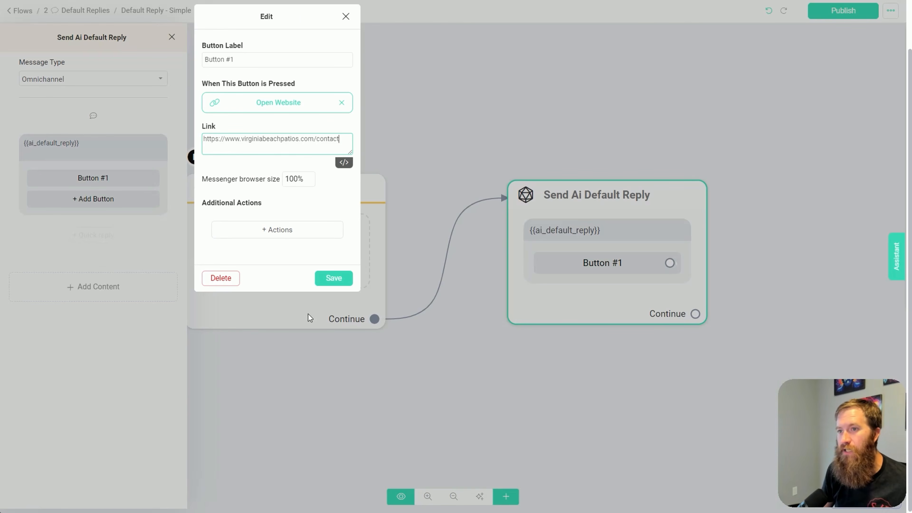
click(331, 278)
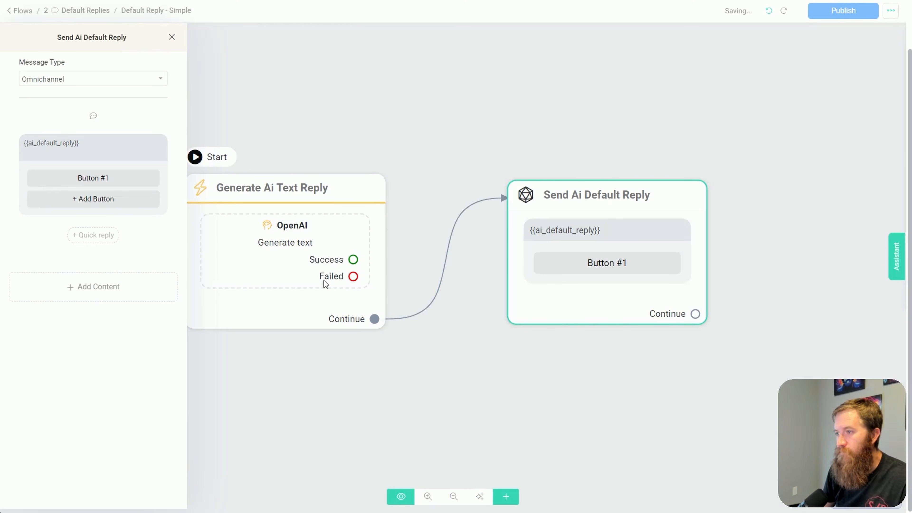
click(837, 15)
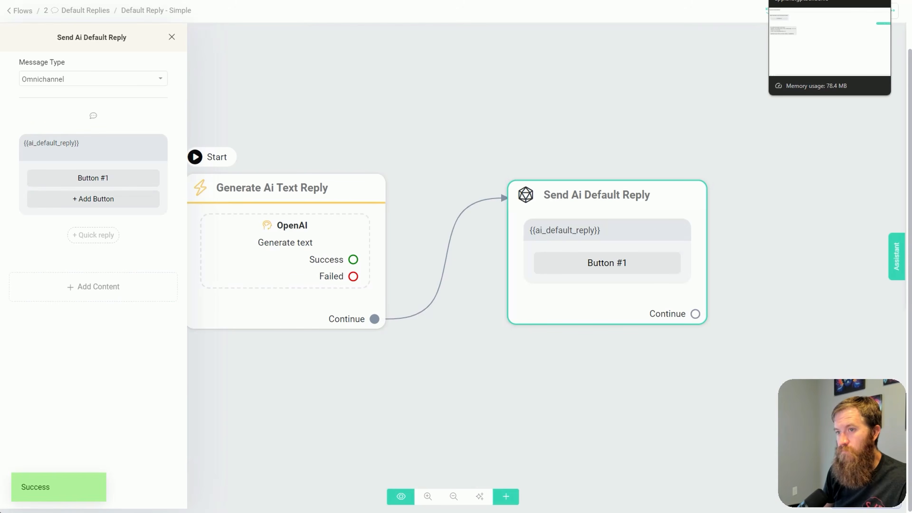
Reload the webchat test page, send "hi what is your contact information" and check the reply with its button
click(808, 0)
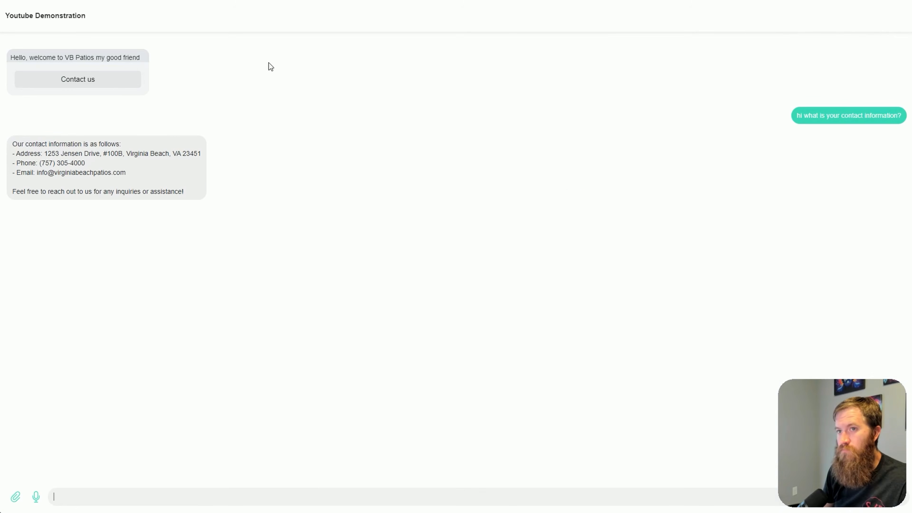
key(ctrl+r)
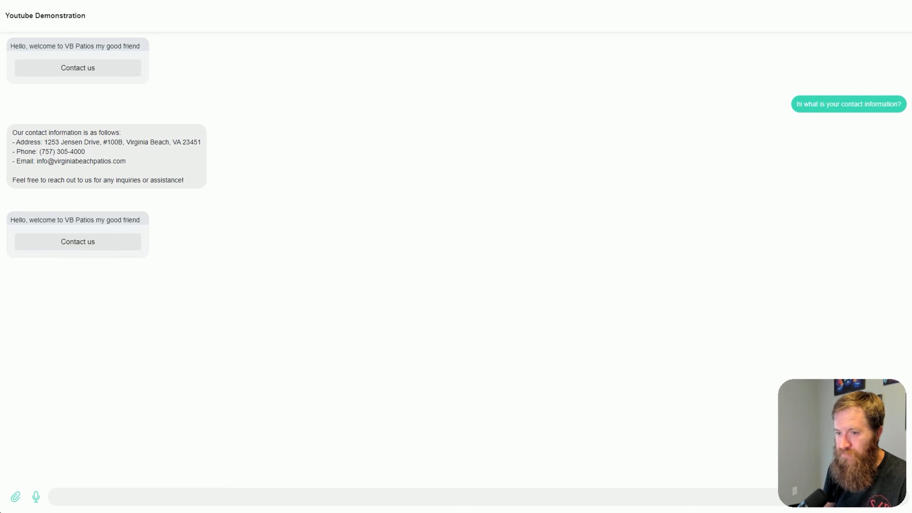
click(187, 495)
text(hi what is your con)
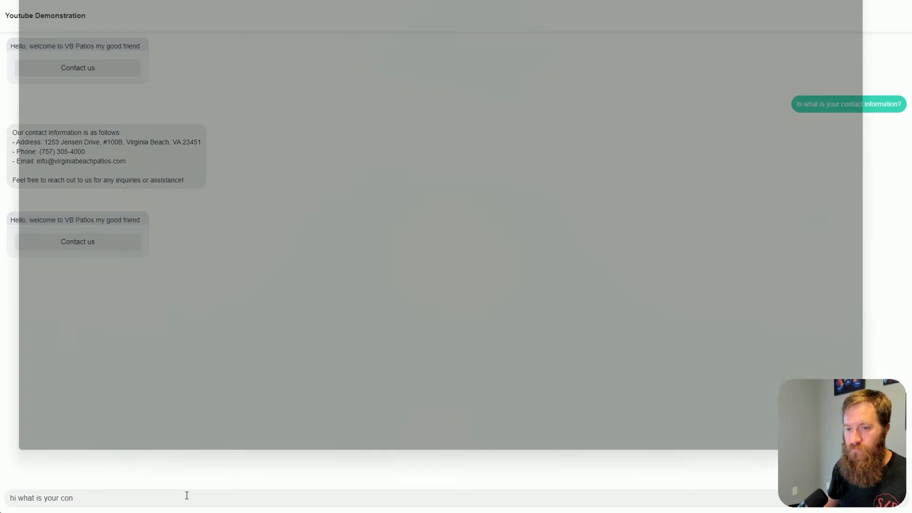
text(tact information)
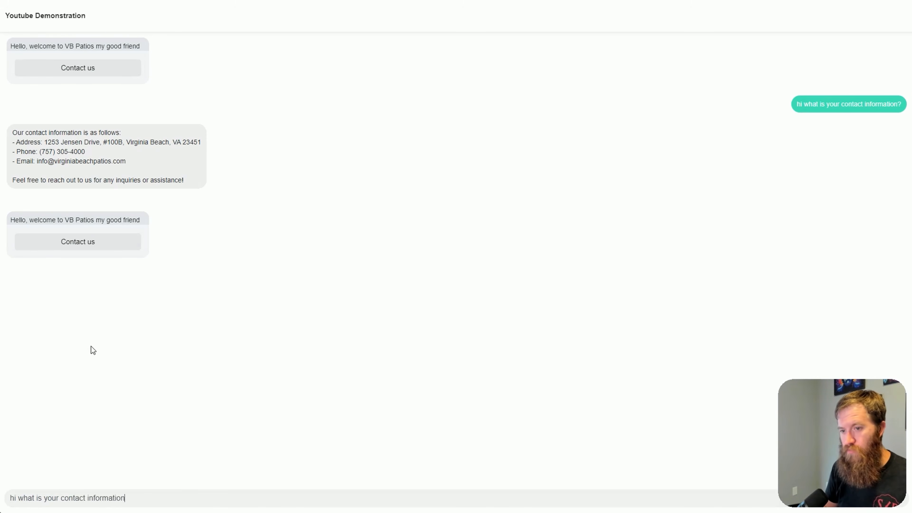
key(Return)
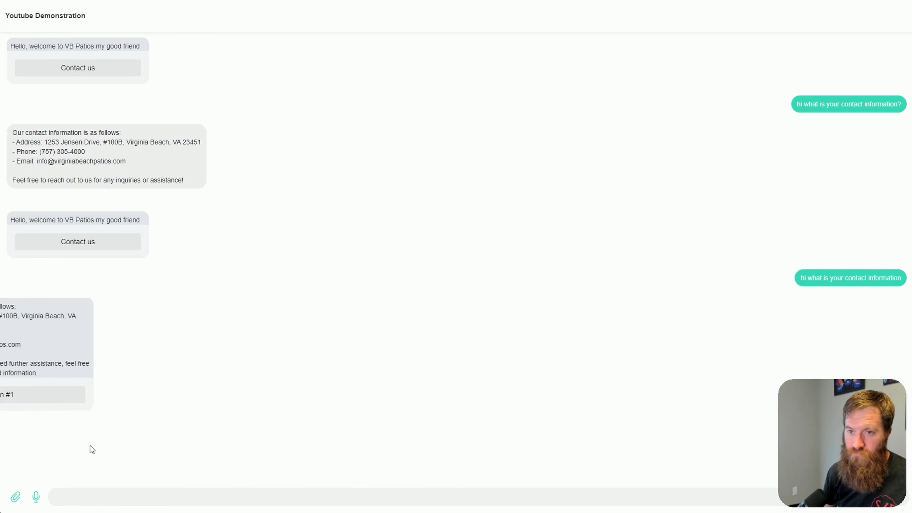
drag(11, 307, 189, 373)
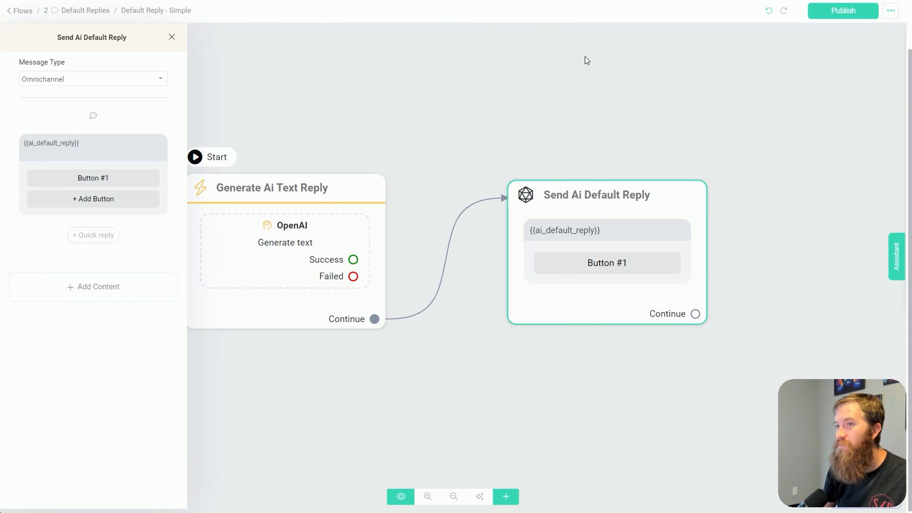
Leave the flow editor, open the web chatbot channel settings and copy the link of the Hello Youtube webchat
click(21, 11)
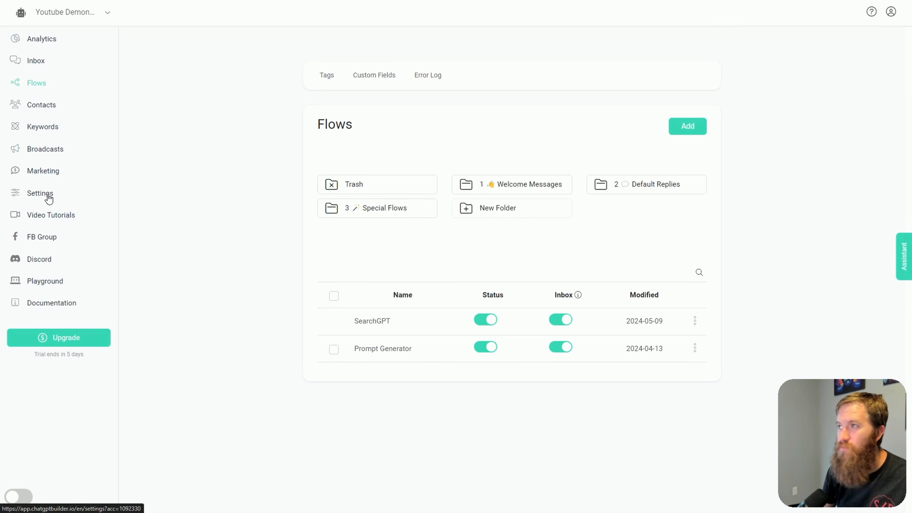
click(40, 193)
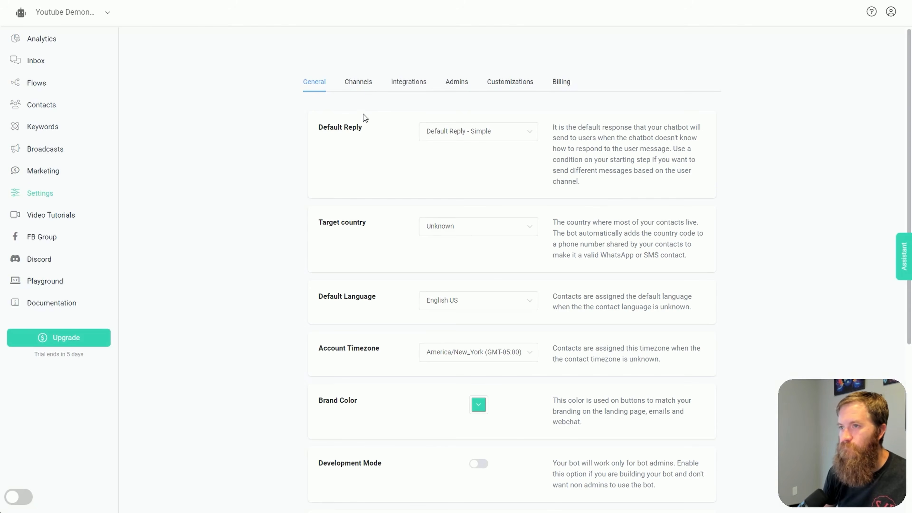
click(364, 89)
click(361, 256)
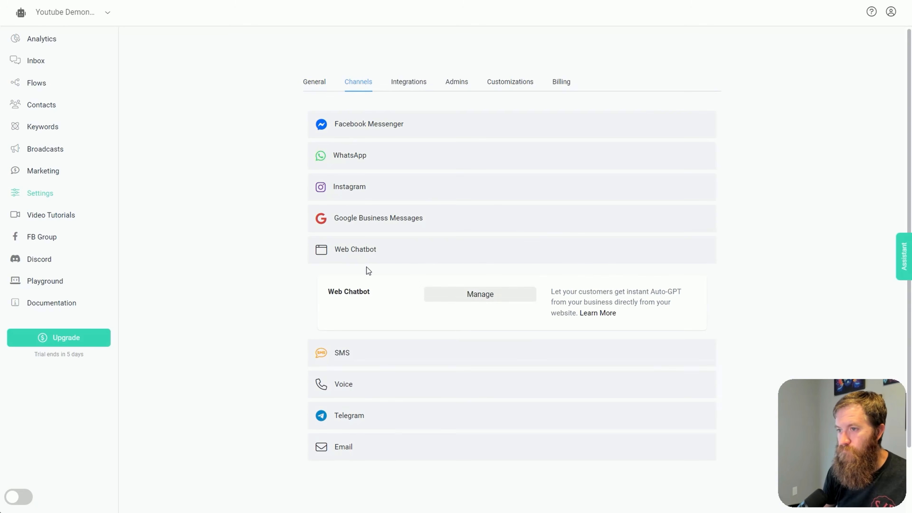
click(467, 295)
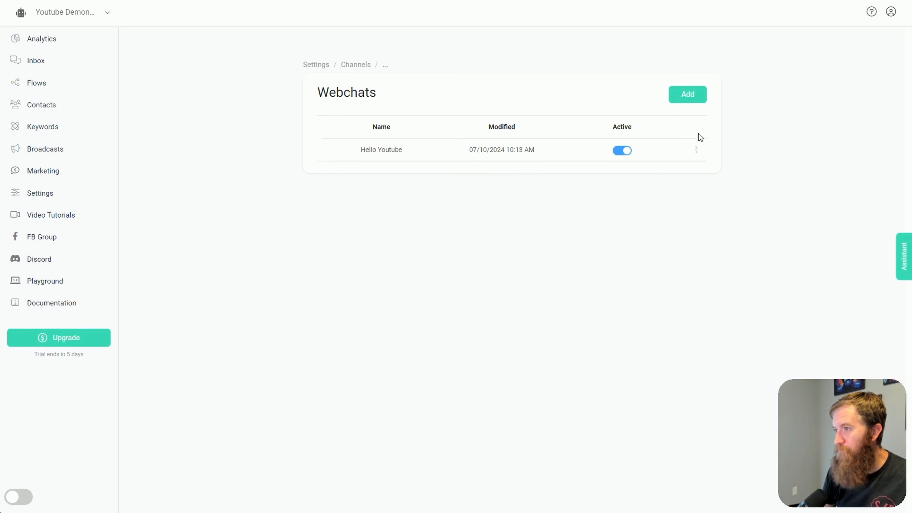
click(696, 150)
click(691, 91)
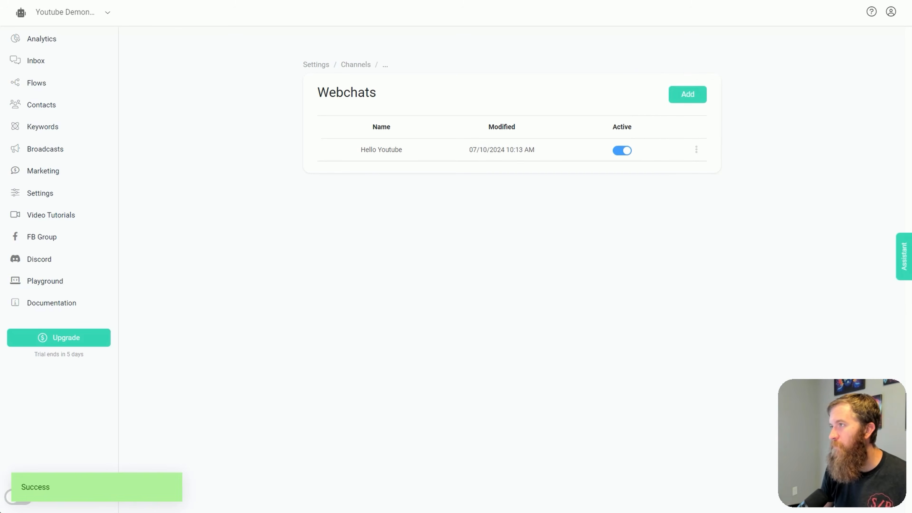
Open the copied webchat link in a new browser tab and send "hi what is your contact information"
key(ctrl+t)
key(ctrl+v)
key(Return)
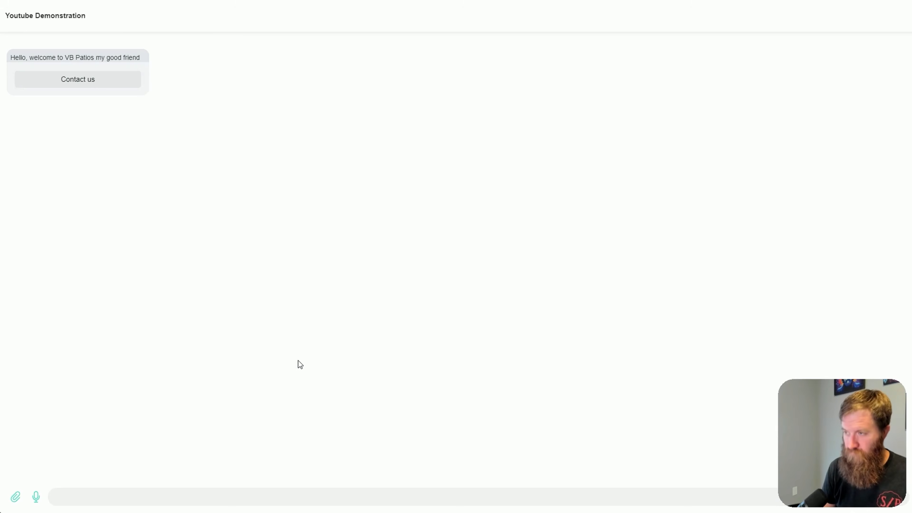
text(hi what is your contact in)
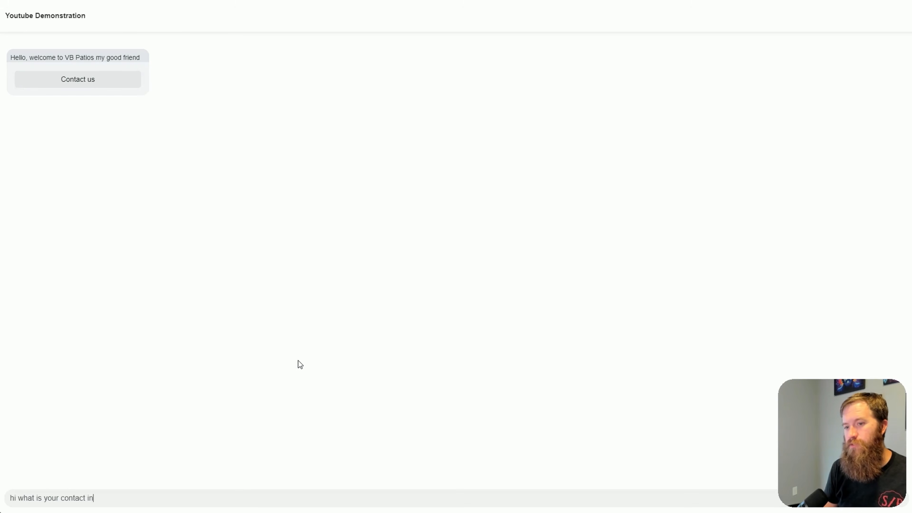
text(formation)
key(Return)
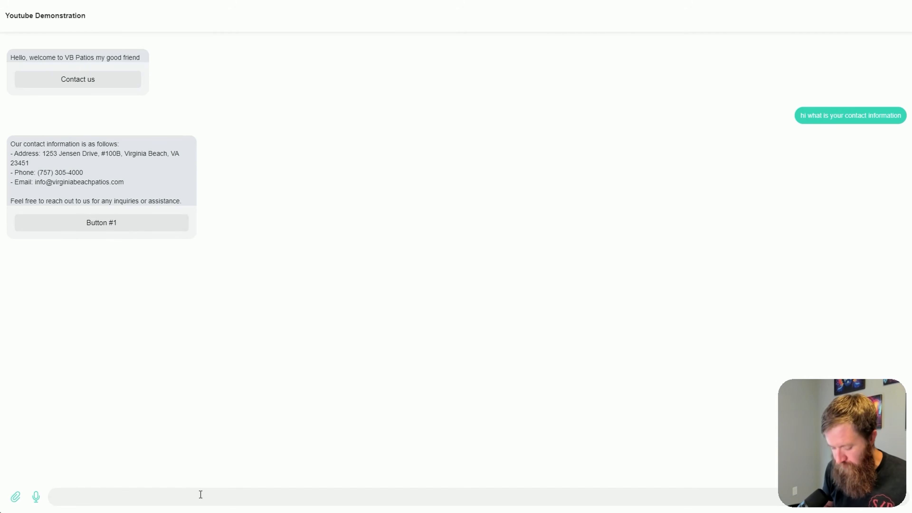
Ask the chatbot "what services do you offer" and test the Button #1 link beneath its reply
text(what services do you off)
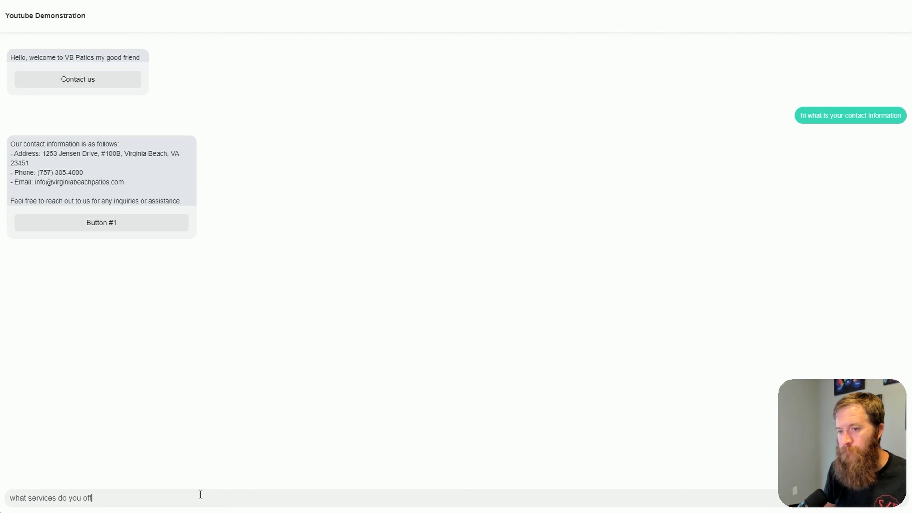
text(er)
key(Return)
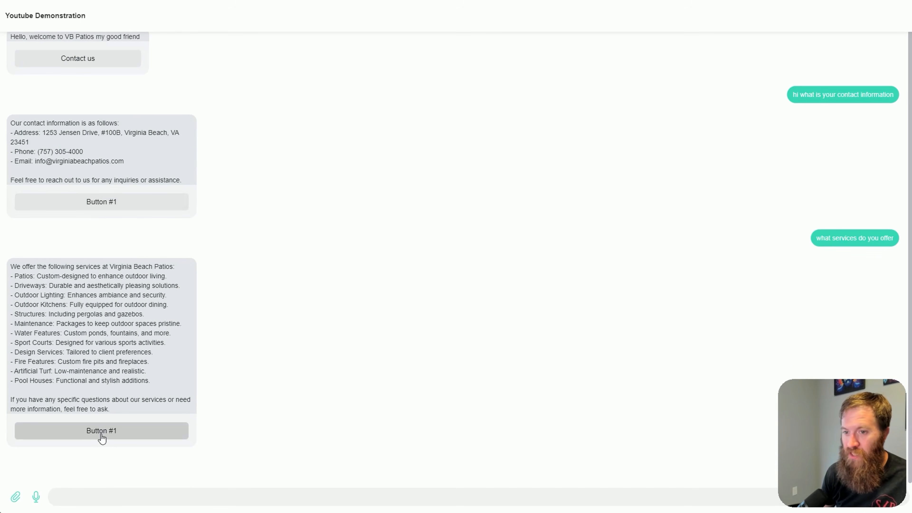
click(102, 432)
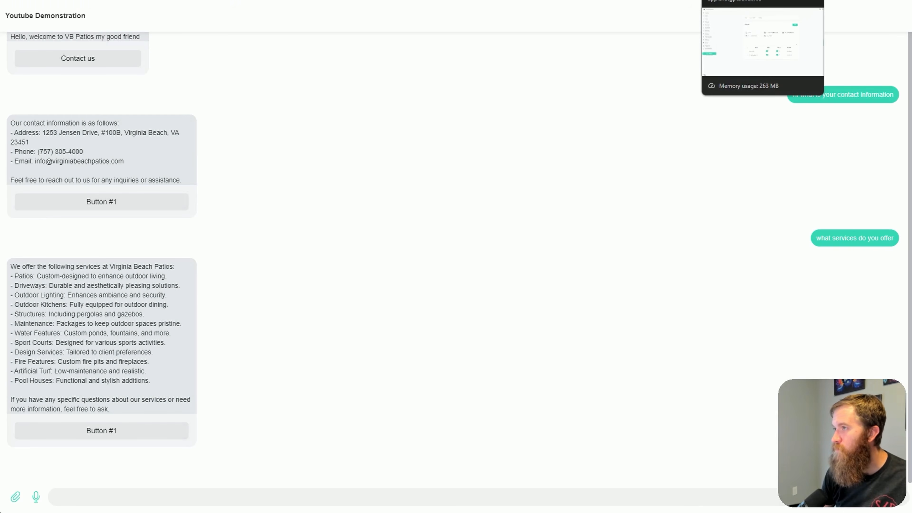
In the Default Reply - Simple flow, relabel Button #1 of the Send Ai Default Reply block as "Contact us" and save it
click(679, 0)
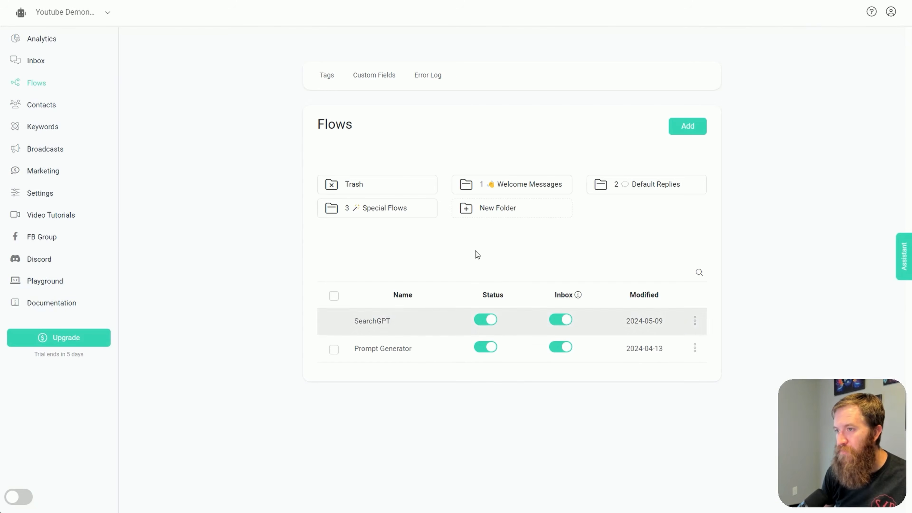
click(652, 184)
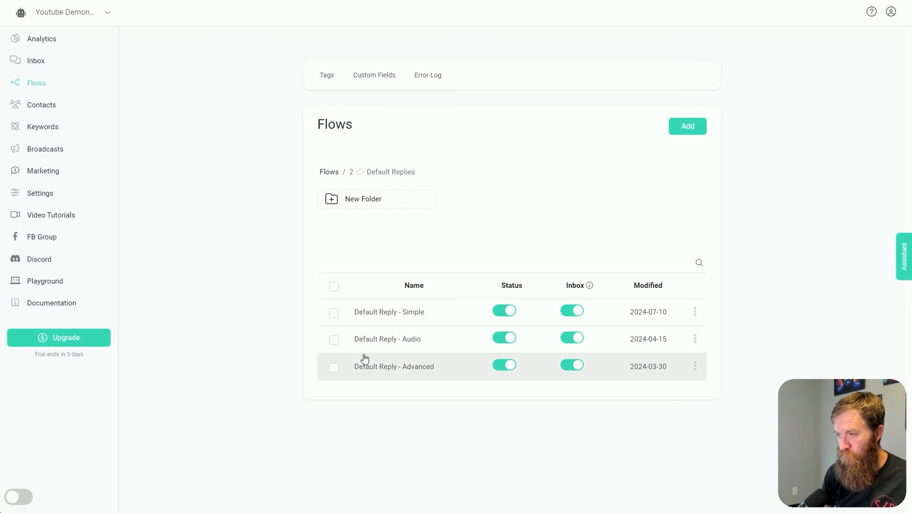
click(376, 315)
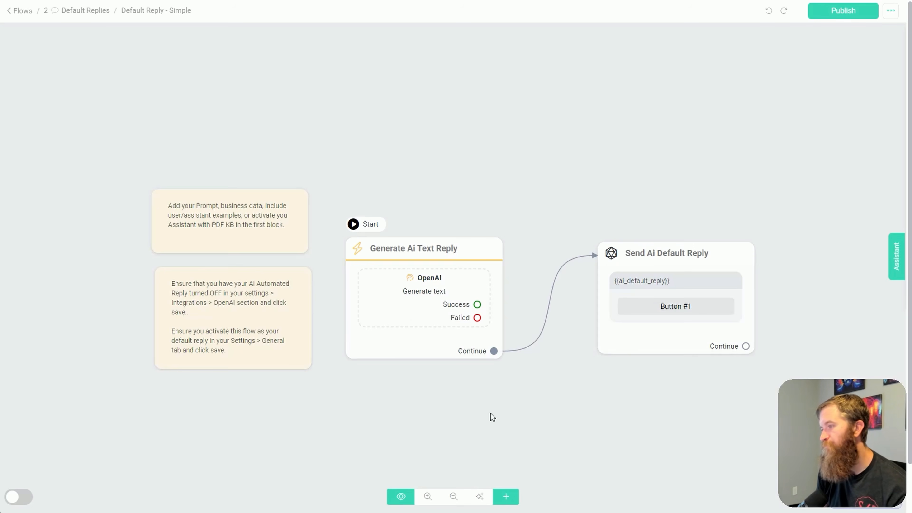
click(674, 306)
click(129, 178)
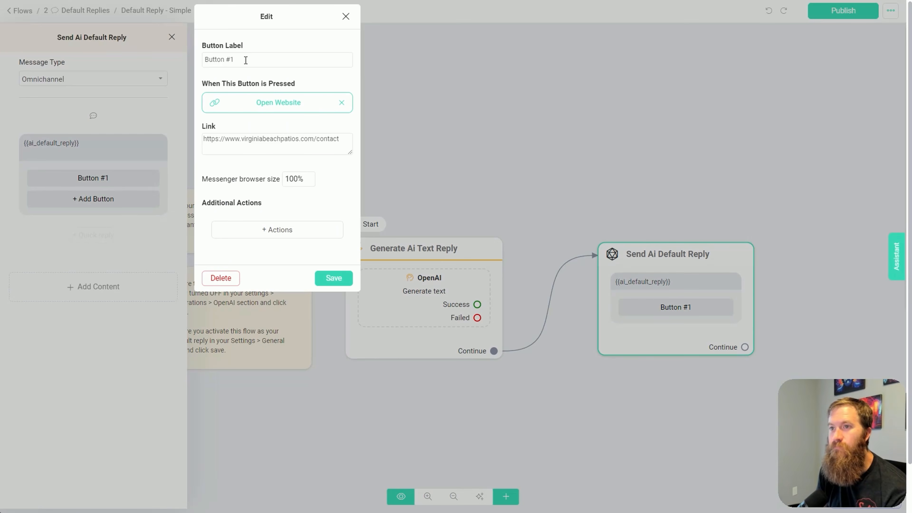
drag(245, 60, 181, 65)
text(Contact us)
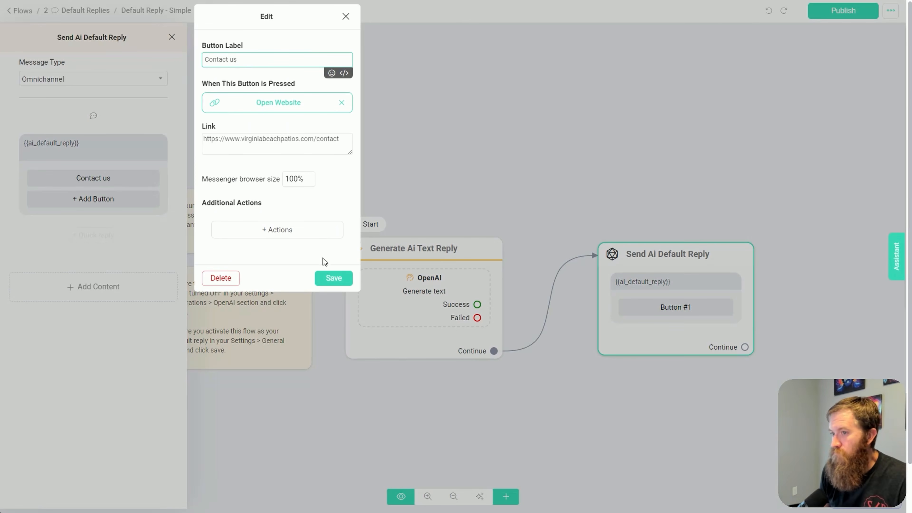
click(327, 279)
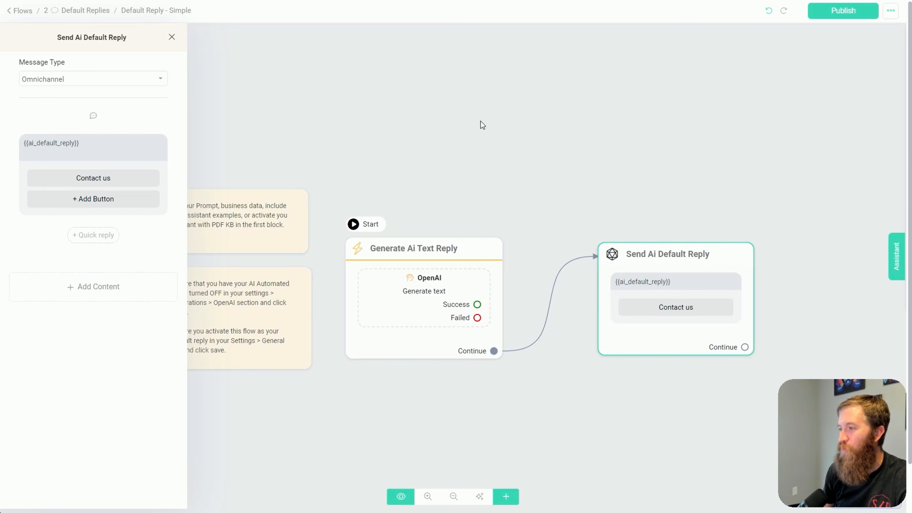
Review the full business information prompt and the remaining settings of the OpenAI action in the Generate Ai Text Reply block
click(413, 156)
scroll(414, 180, up, 3)
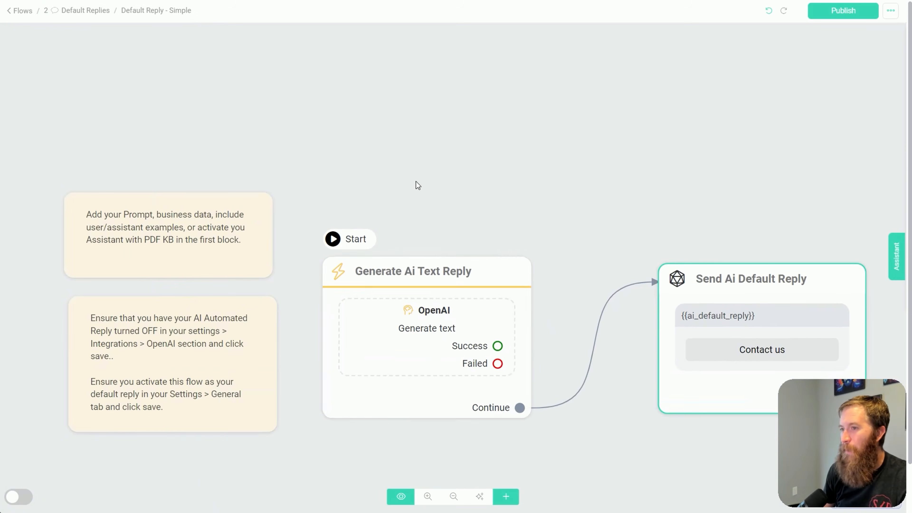
click(433, 323)
click(104, 98)
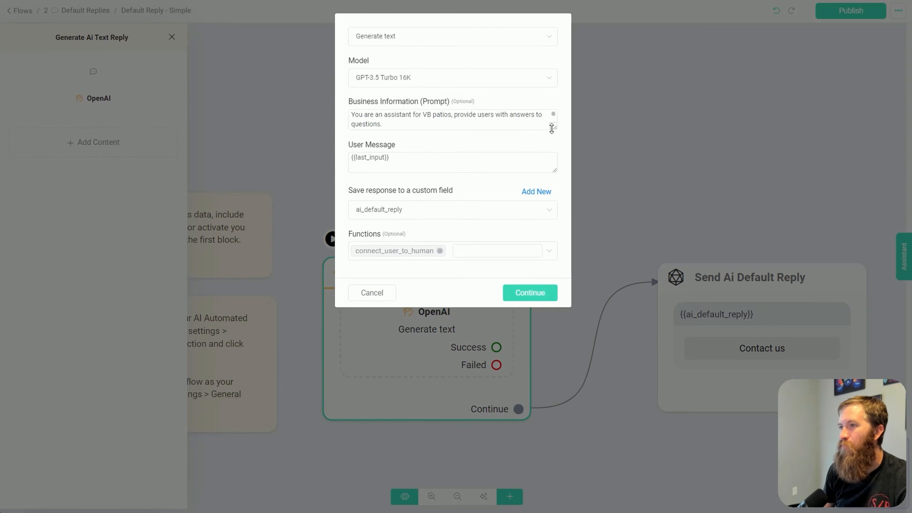
drag(555, 130, 561, 501)
scroll(449, 230, down, 3)
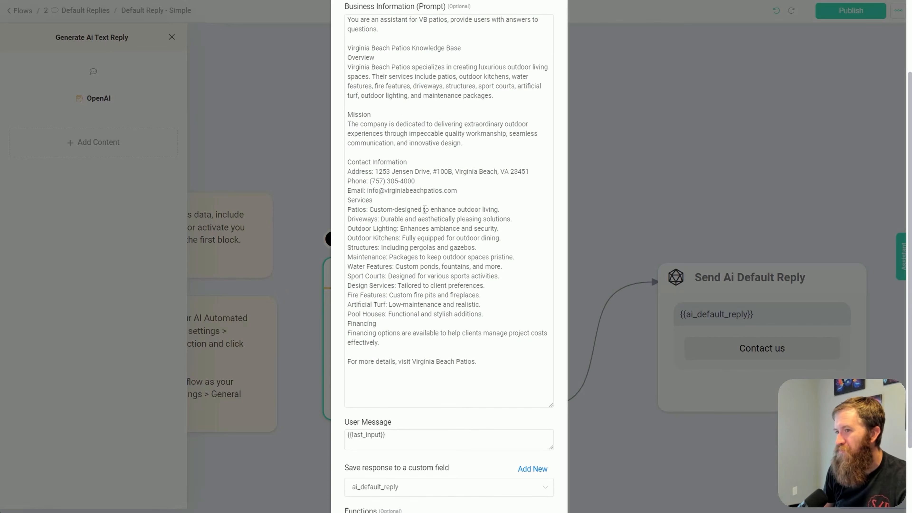
scroll(424, 244, up, 3)
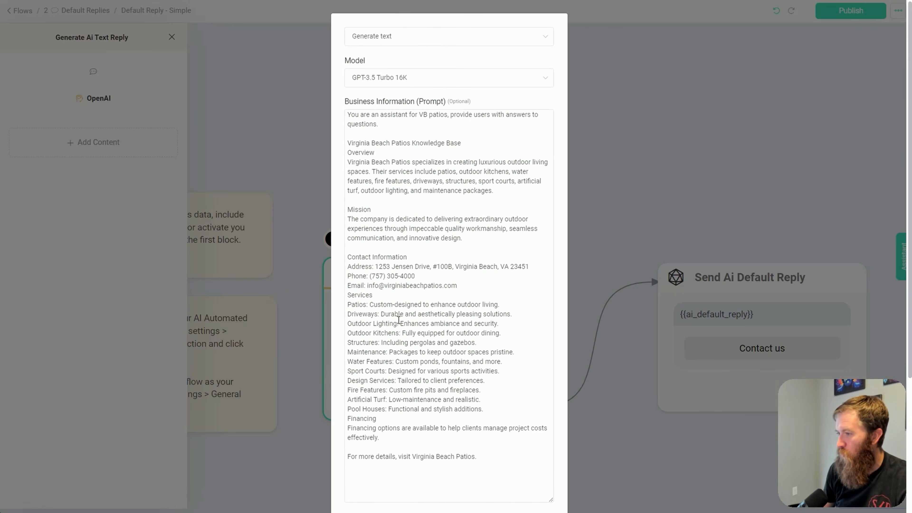
scroll(399, 319, down, 6)
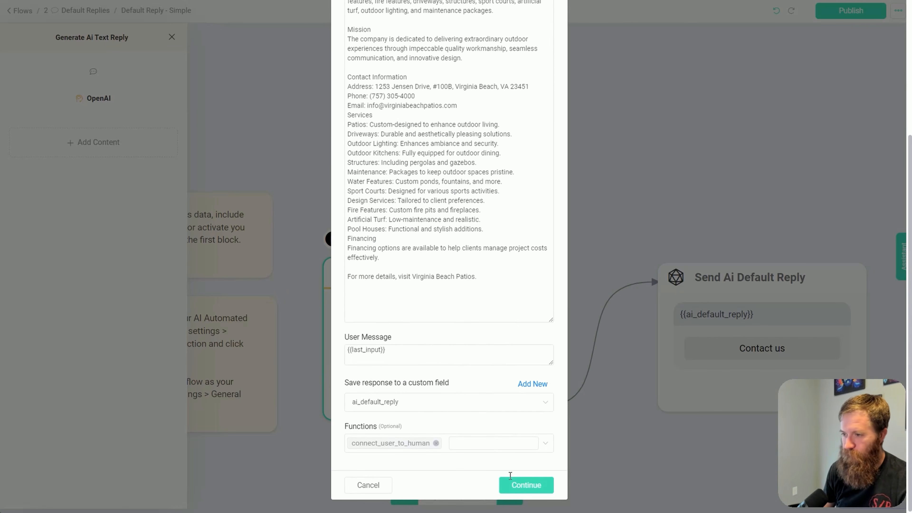
click(533, 485)
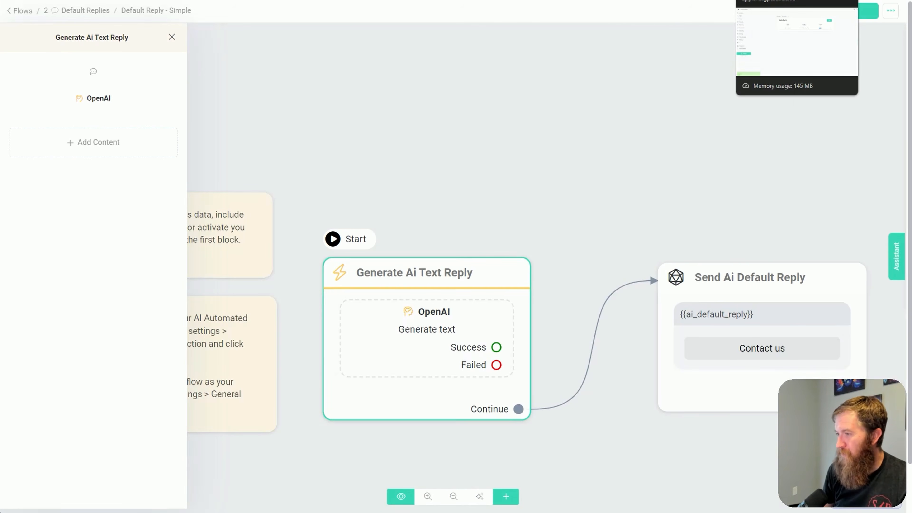
click(776, 0)
click(808, 0)
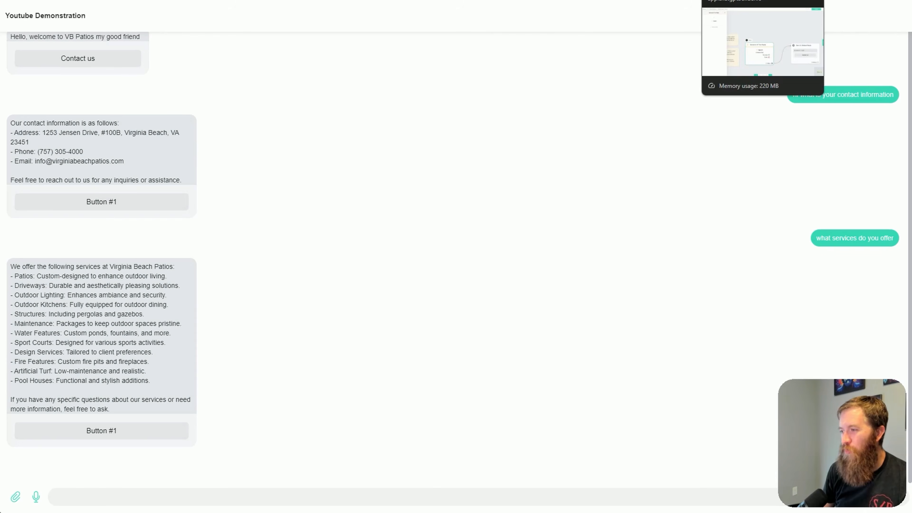
click(740, 0)
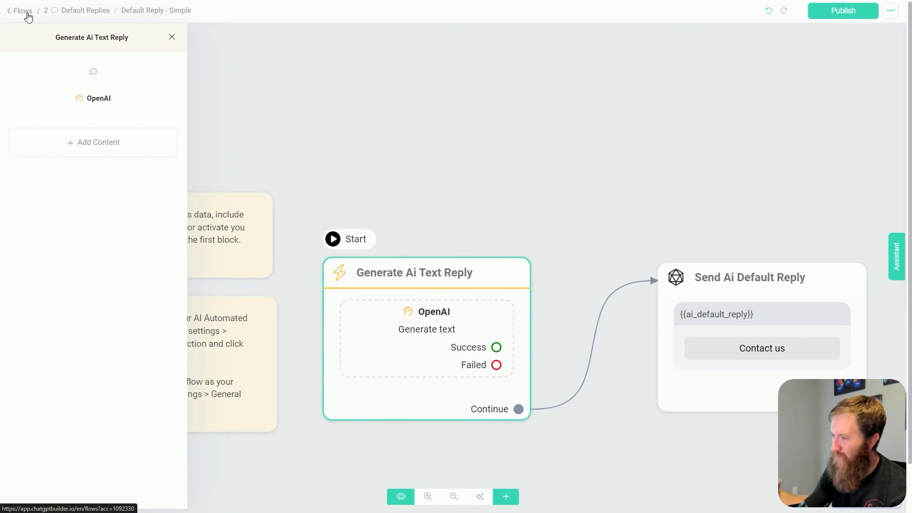
drag(583, 158, 545, 171)
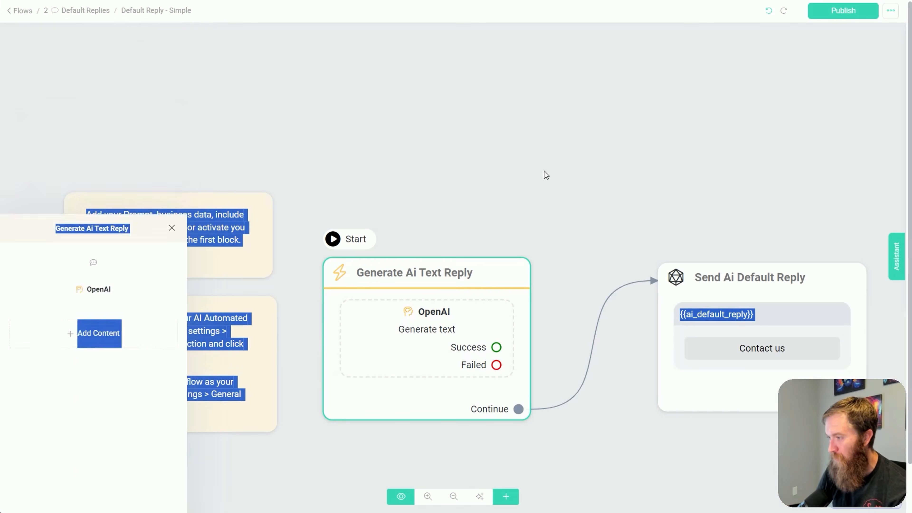
click(565, 226)
click(28, 13)
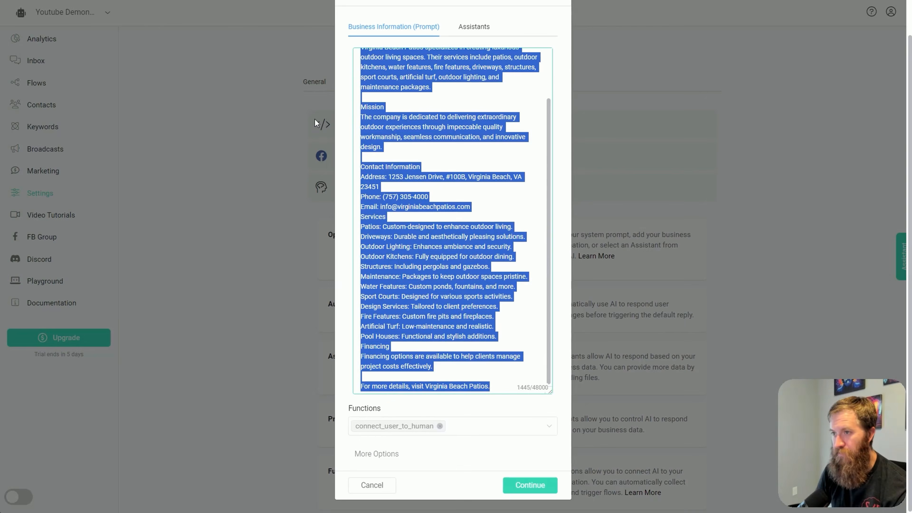
Cancel the open business information prompt dialog and look over the OpenAI integration's options in the settings
click(611, 170)
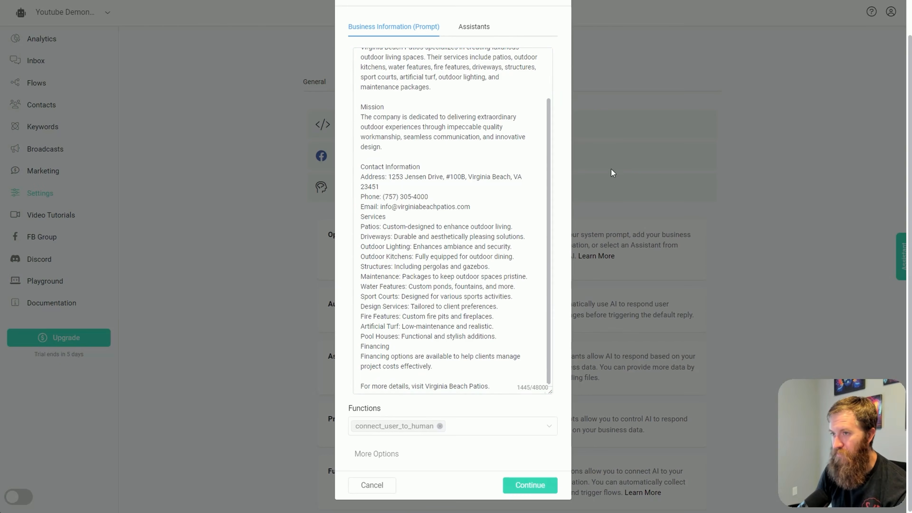
click(381, 488)
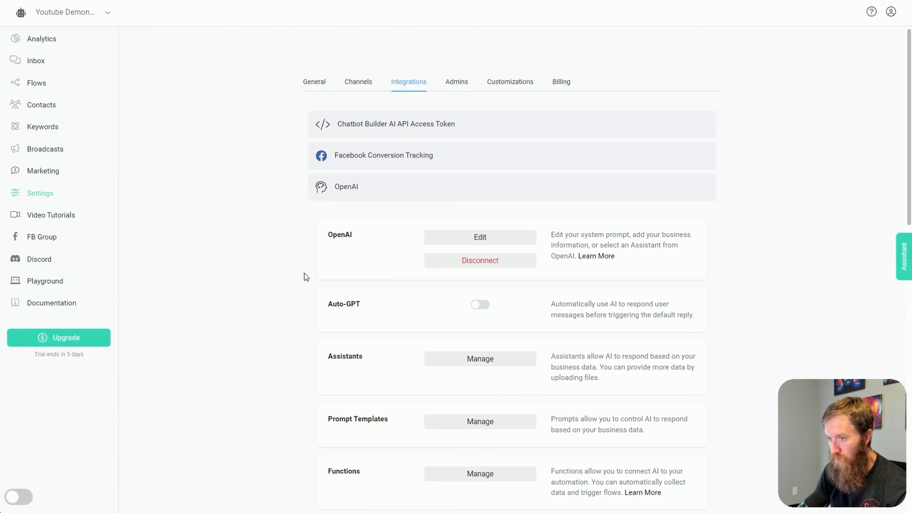
scroll(308, 277, down, 4)
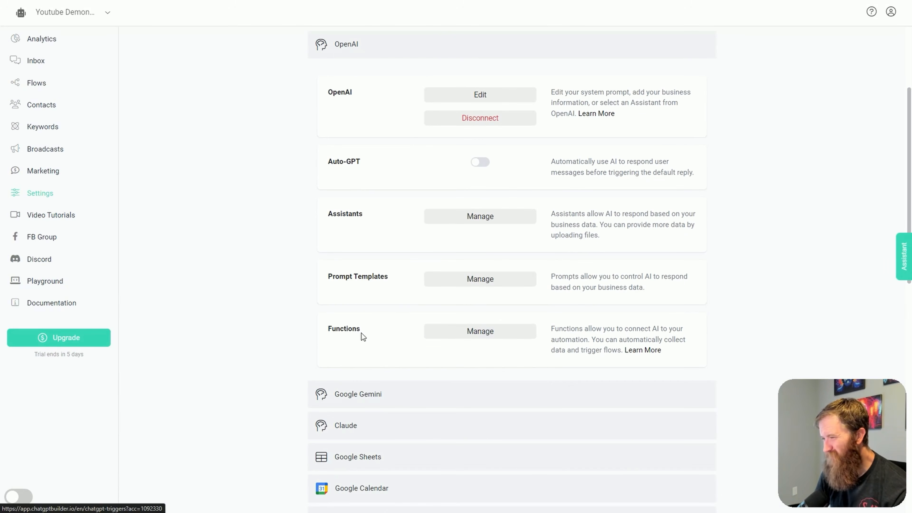
scroll(361, 339, up, 2)
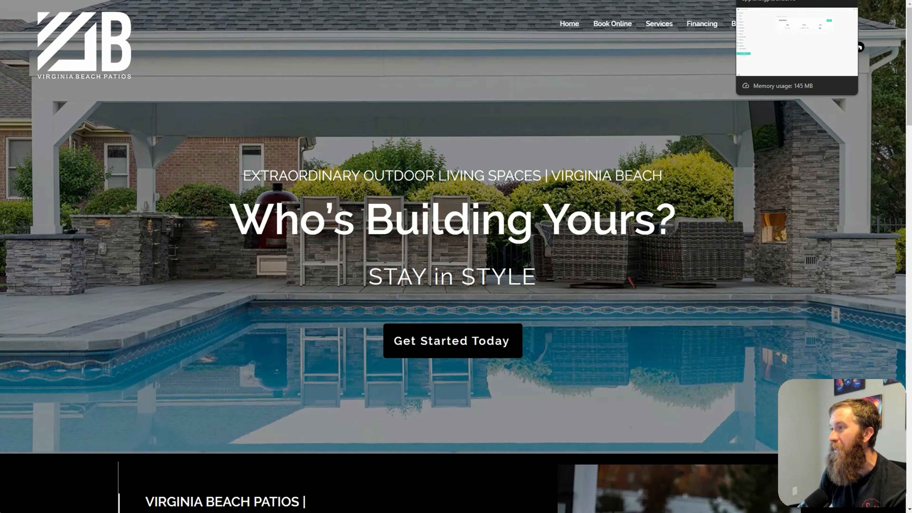
Return to the chatbot builder's OpenAI integration settings and add a new function named start_project
click(719, 1)
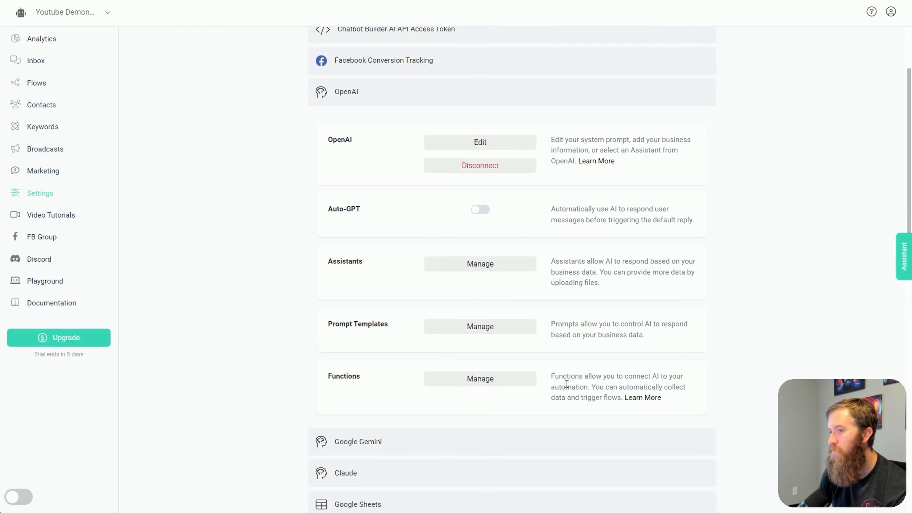
click(464, 381)
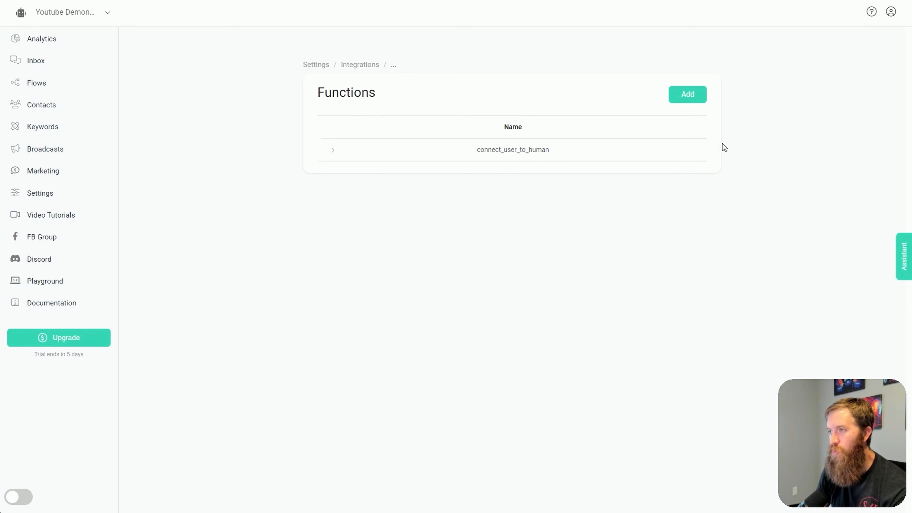
click(695, 100)
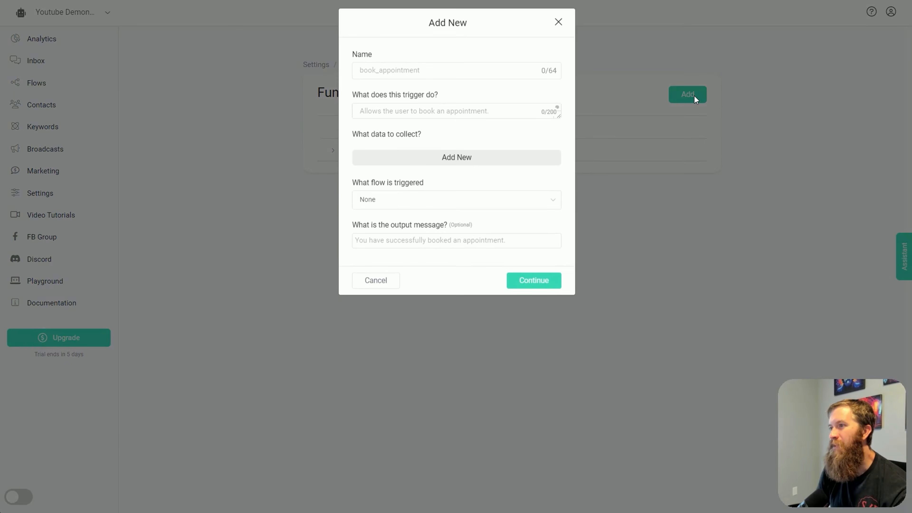
click(457, 69)
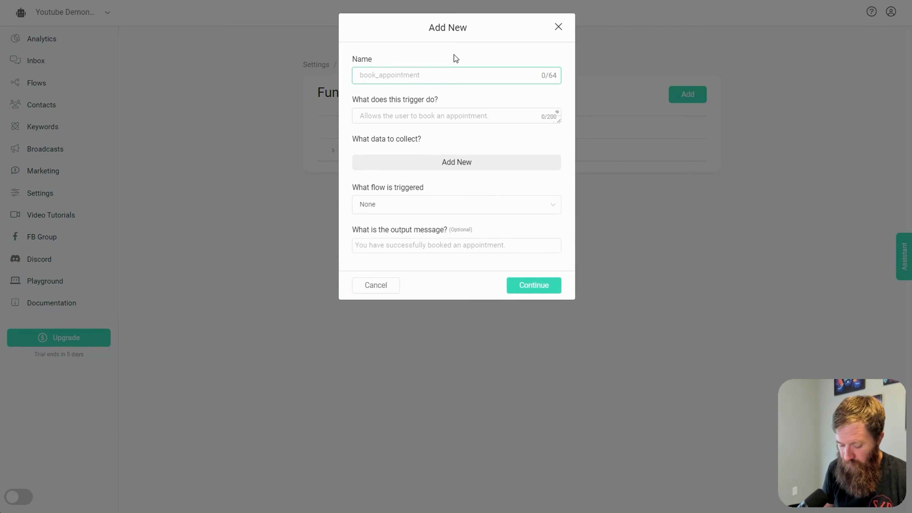
text(start_proje)
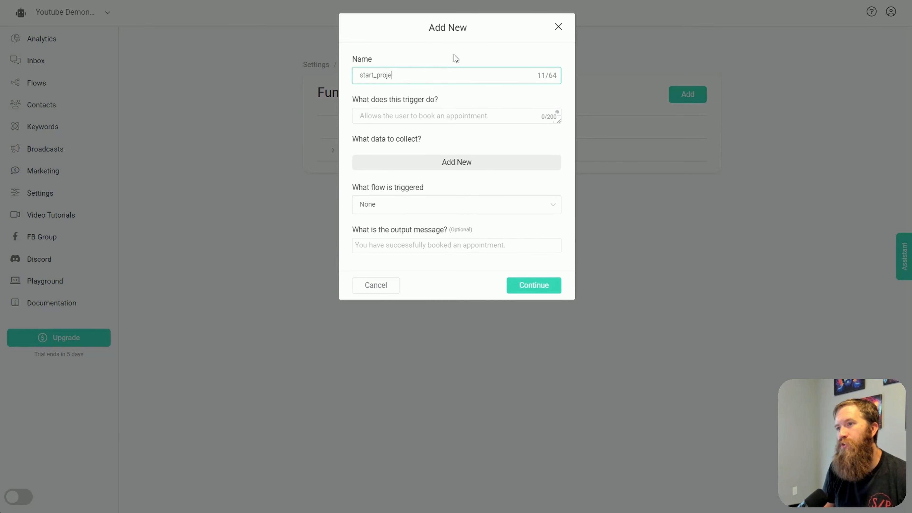
text(ct)
key(Tab)
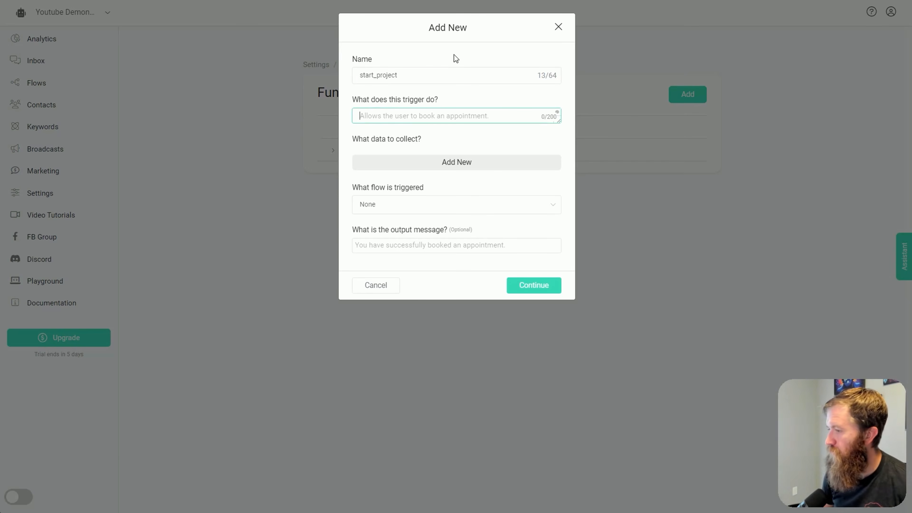
Describe what the start_project function does as "Allows the user to book an appointment with VB Patios"
text(Allows hte us)
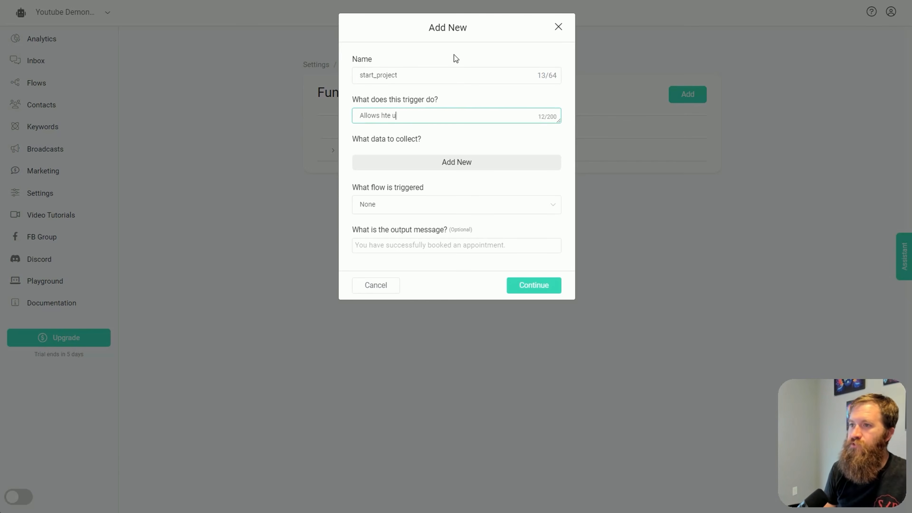
key(BackSpace)
key(BackSpace)
key(BackSpace)
key(BackSpace)
key(BackSpace)
key(BackSpace)
text(the user)
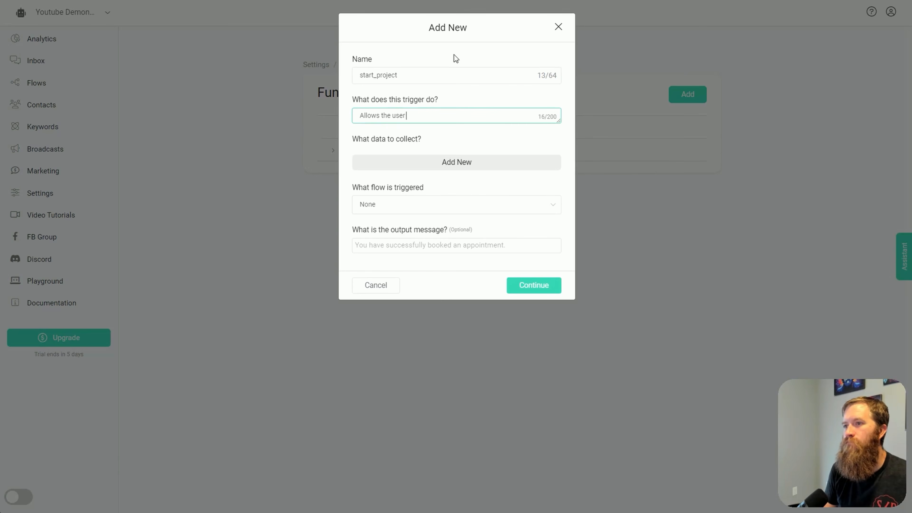
text( to book )
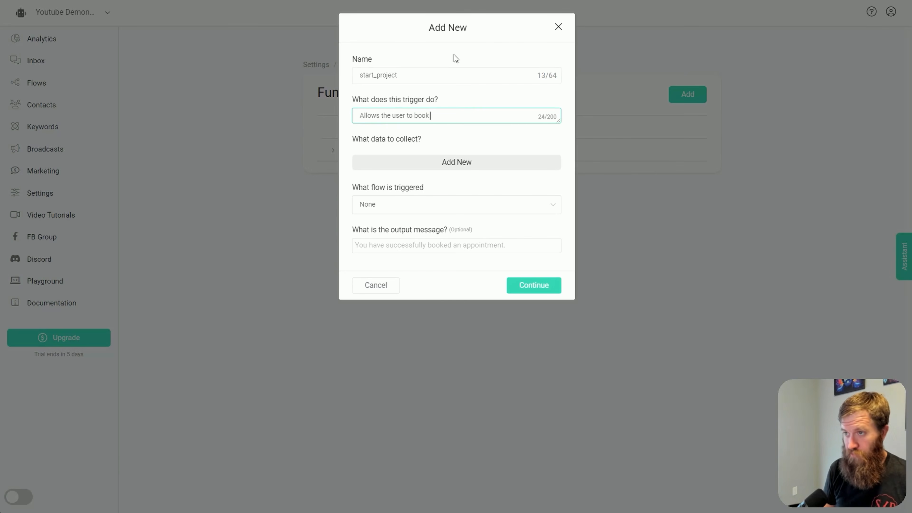
text(an appointment with )
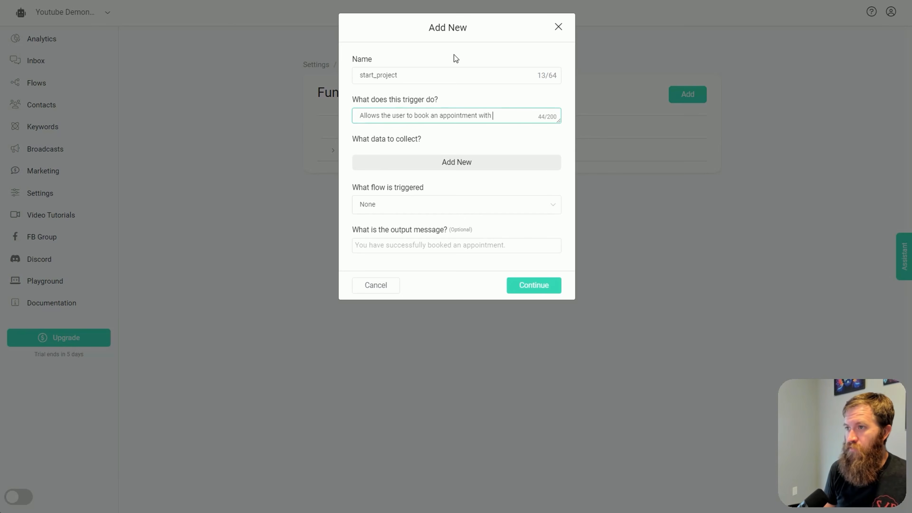
text(CB F)
key(BackSpace)
key(BackSpace)
key(BackSpace)
key(BackSpace)
text(V)
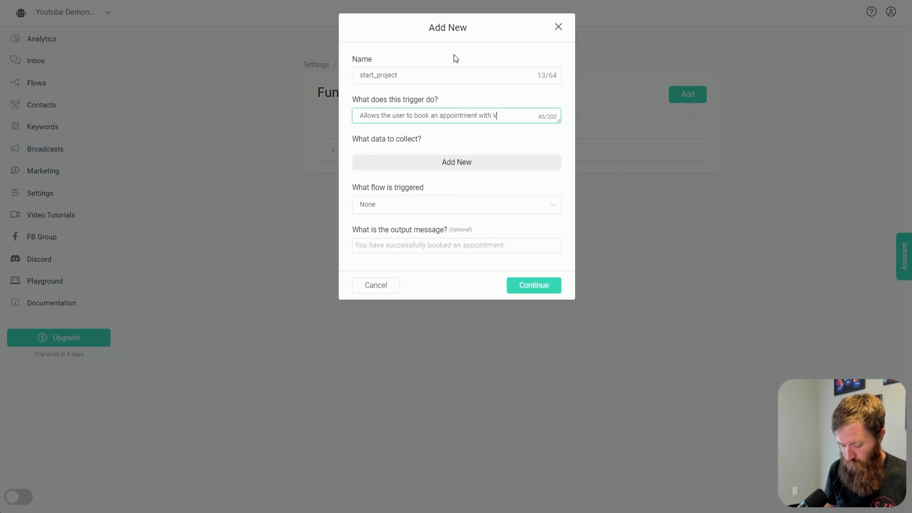
text(B Fatios)
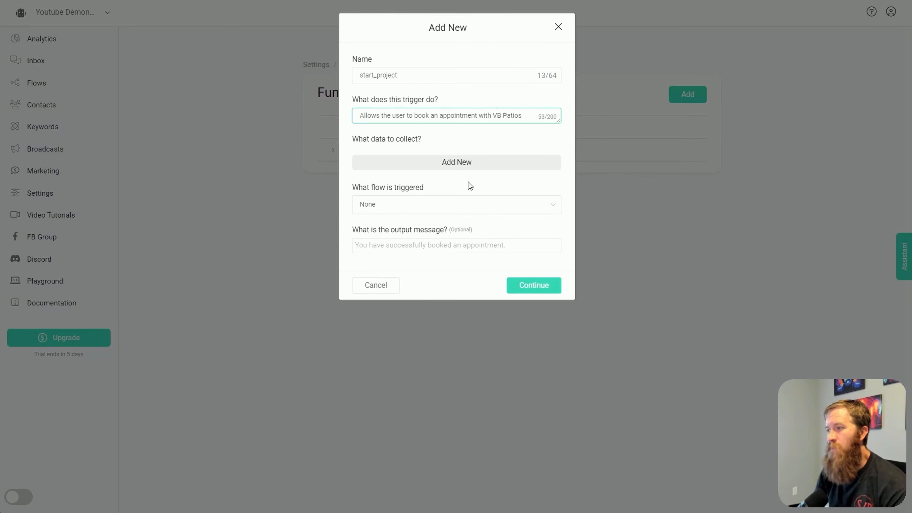
Add a data item "Full name" for the function to collect and map it to the Full Name field
click(413, 168)
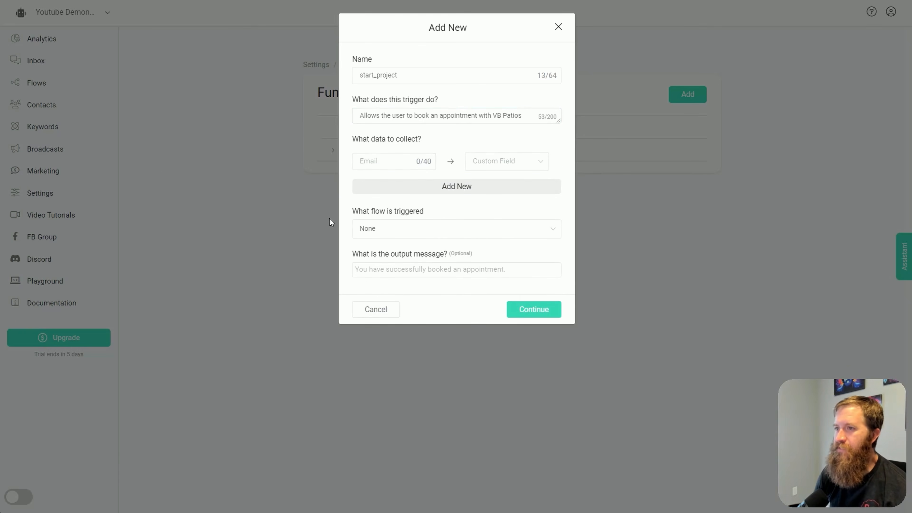
click(404, 162)
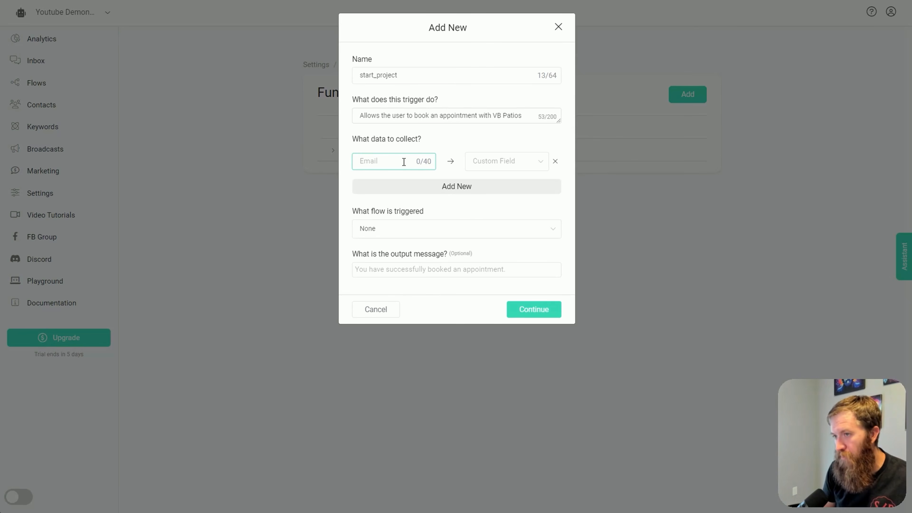
text(Full name)
click(512, 162)
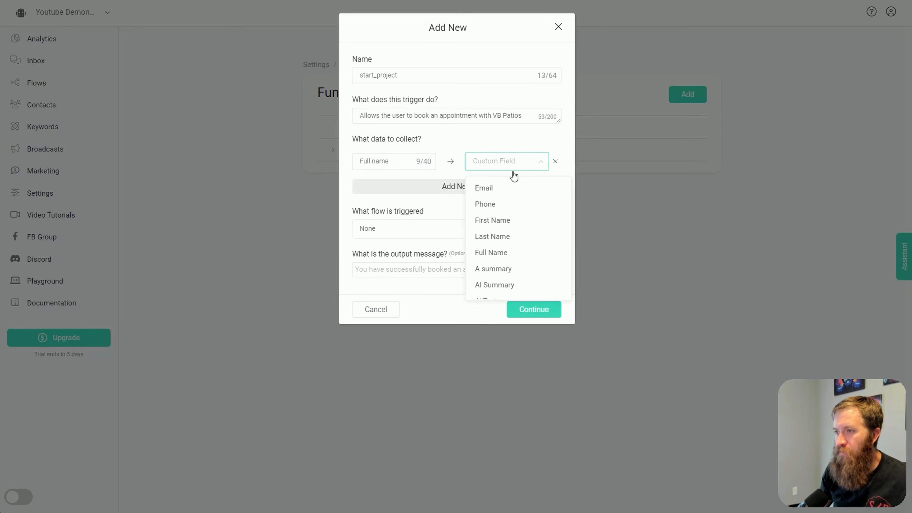
click(491, 252)
Add a second data item "Email" to collect and map it to the Email field
click(475, 188)
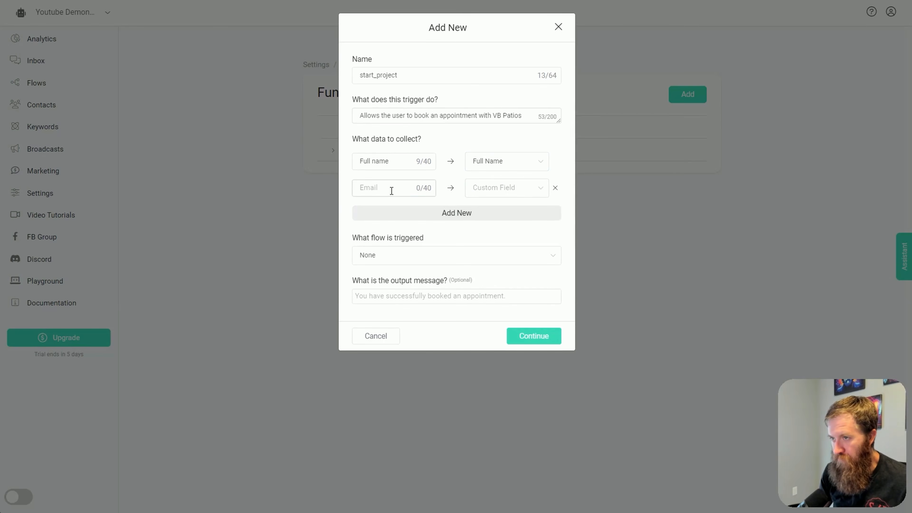
click(392, 191)
text(Email)
key(Tab)
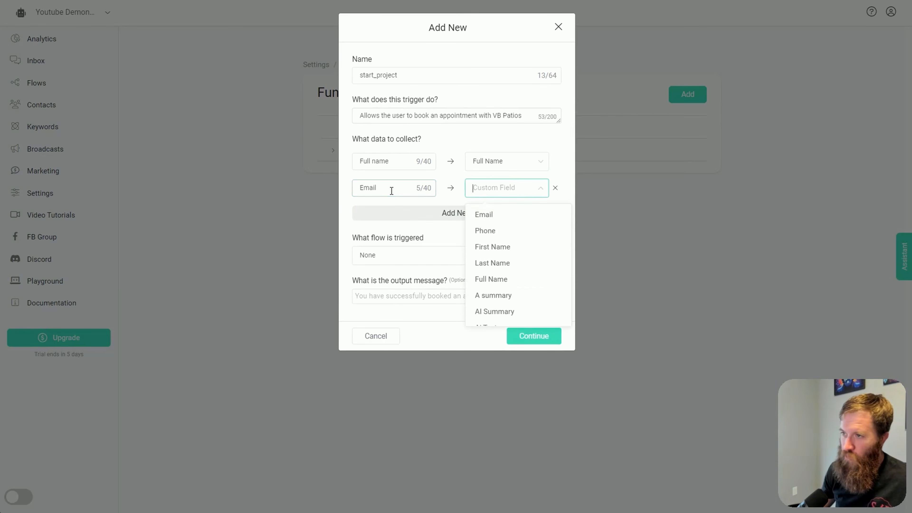
click(484, 217)
Add a third data item "phone number" to collect and map it to the Phone field
click(422, 217)
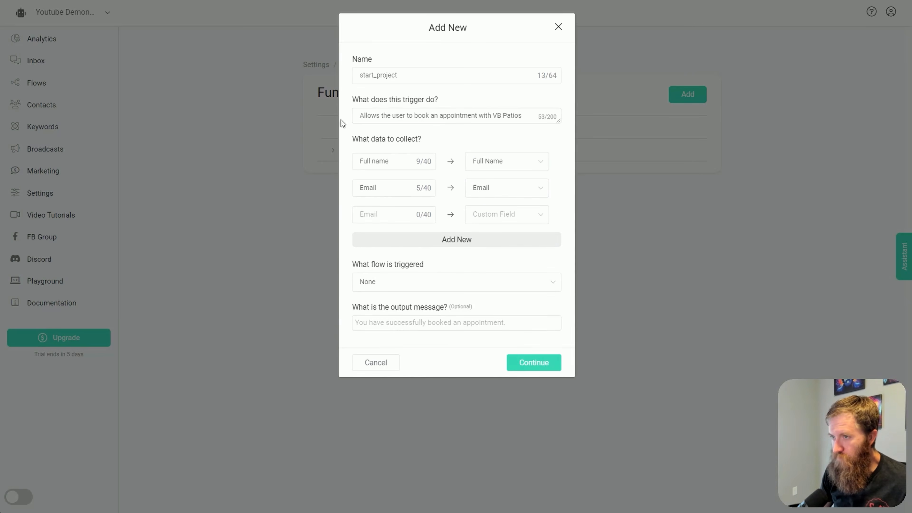
click(377, 217)
text(phone number)
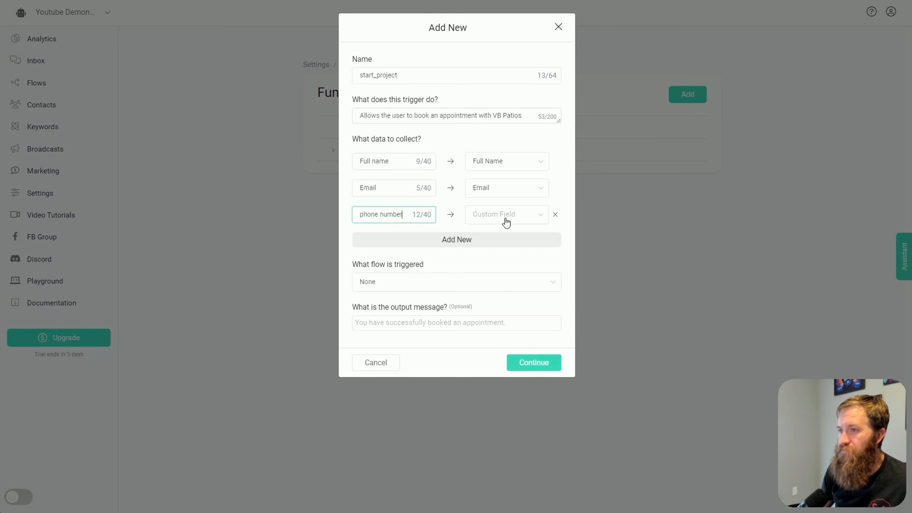
click(525, 220)
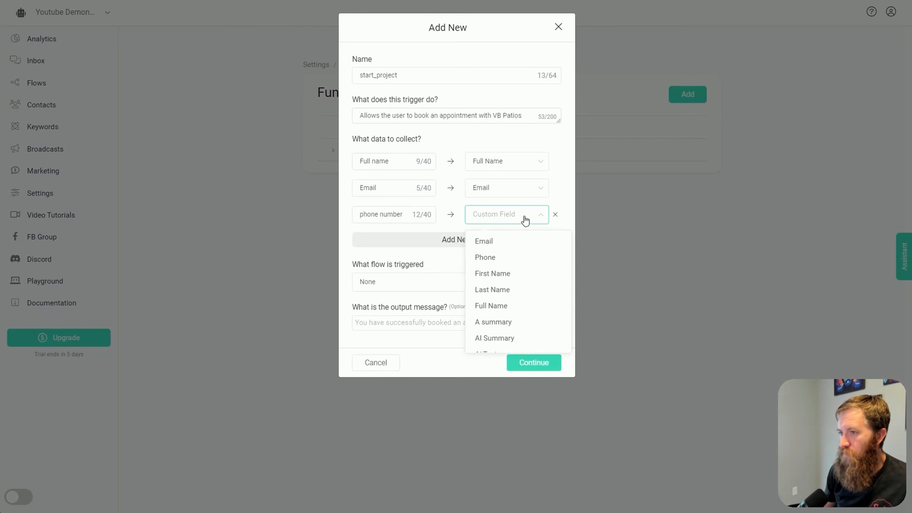
click(490, 254)
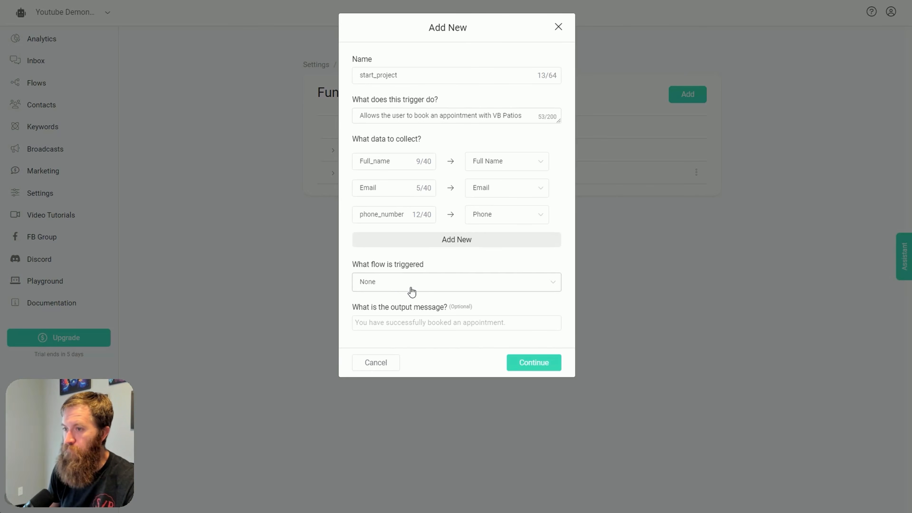
Set the function's output message to "Great!! A member of VB Patios will be reaching out to you shortly. What's up Youtube." and save it
click(419, 322)
drag(478, 311, 439, 311)
click(453, 326)
click(439, 322)
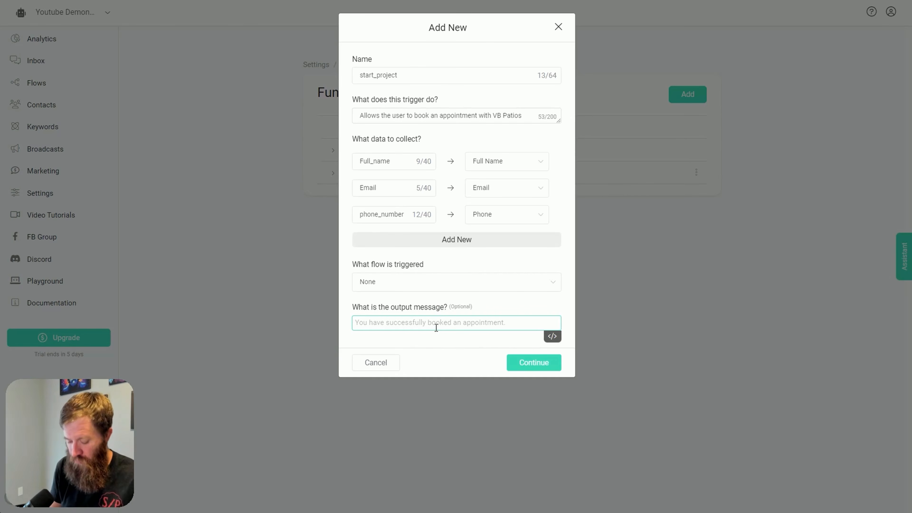
text(Great)
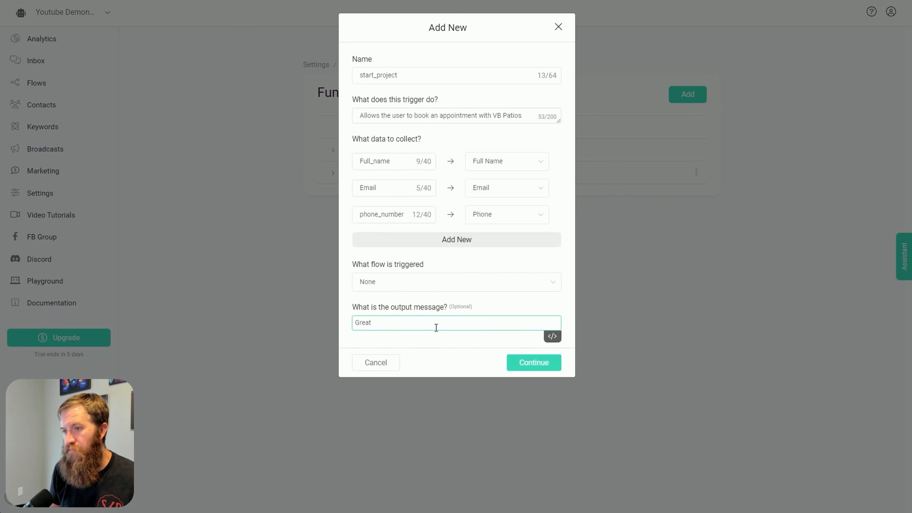
text(!! A member)
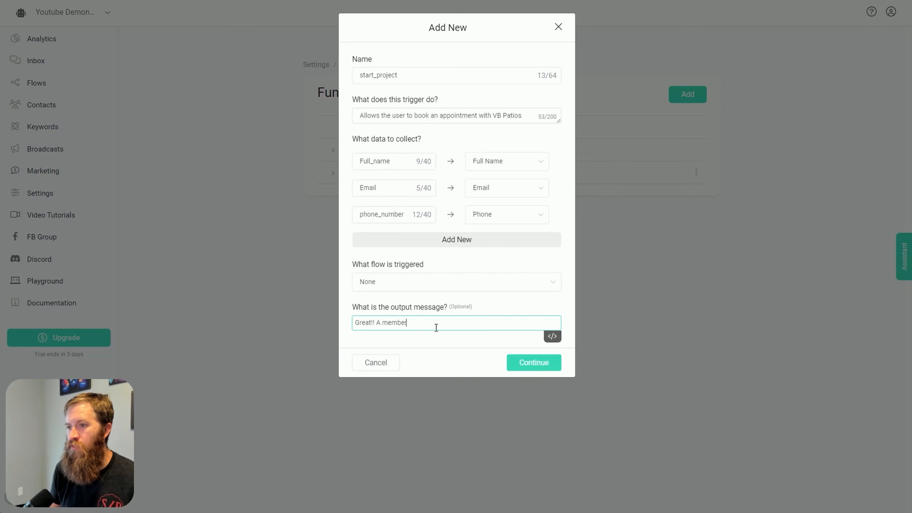
text( of VB Patios wi)
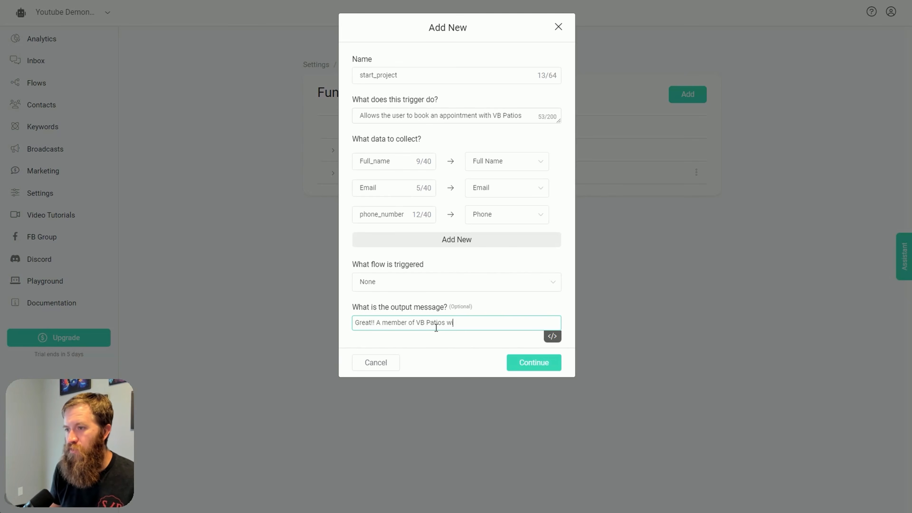
text(ll be reaching out to you )
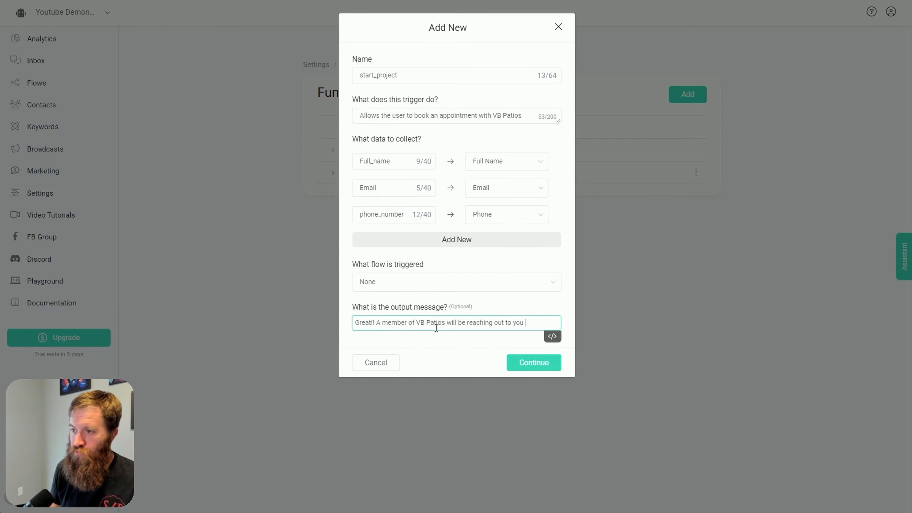
text(shortly.  What's up Youtube.)
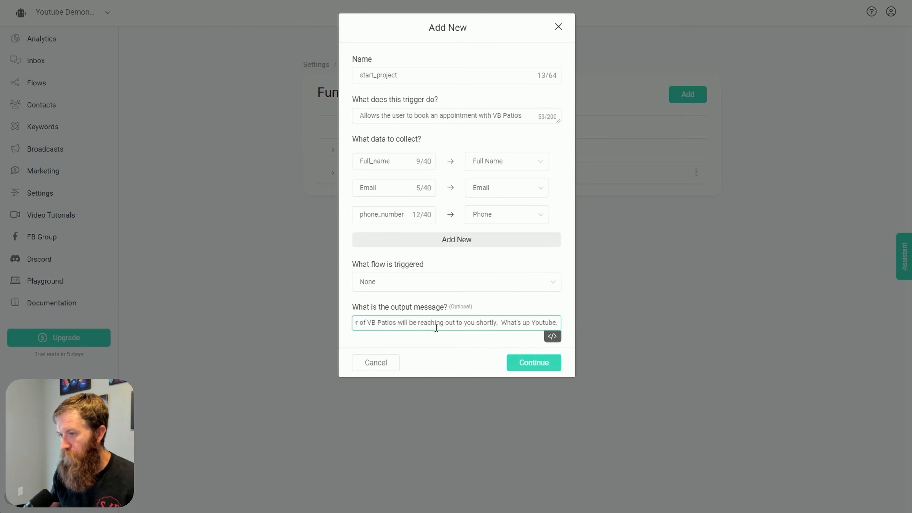
click(534, 371)
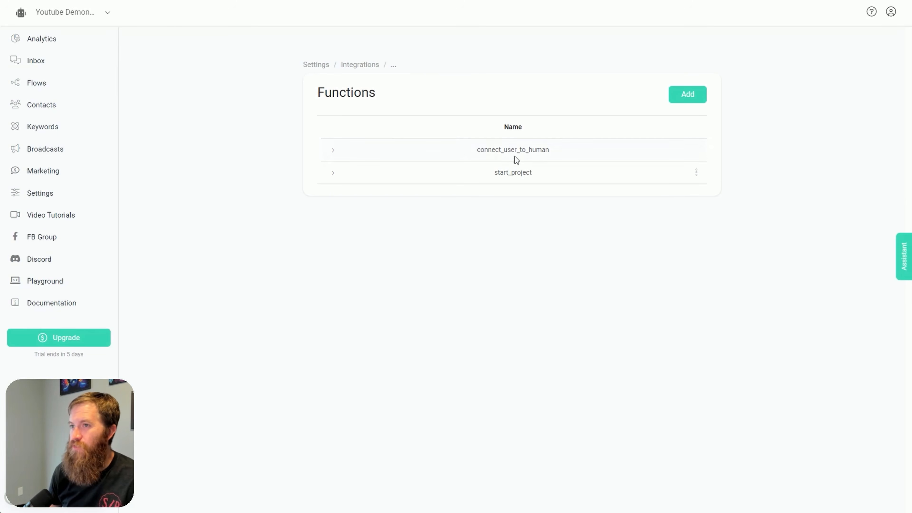
Return to the OpenAI integration settings, enable Auto-GPT and save the change
click(366, 68)
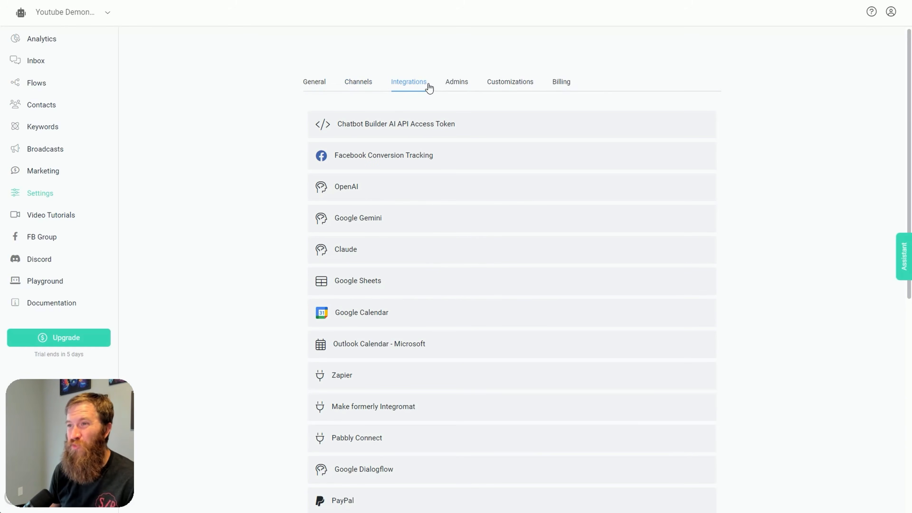
click(366, 197)
scroll(511, 225, down, 4)
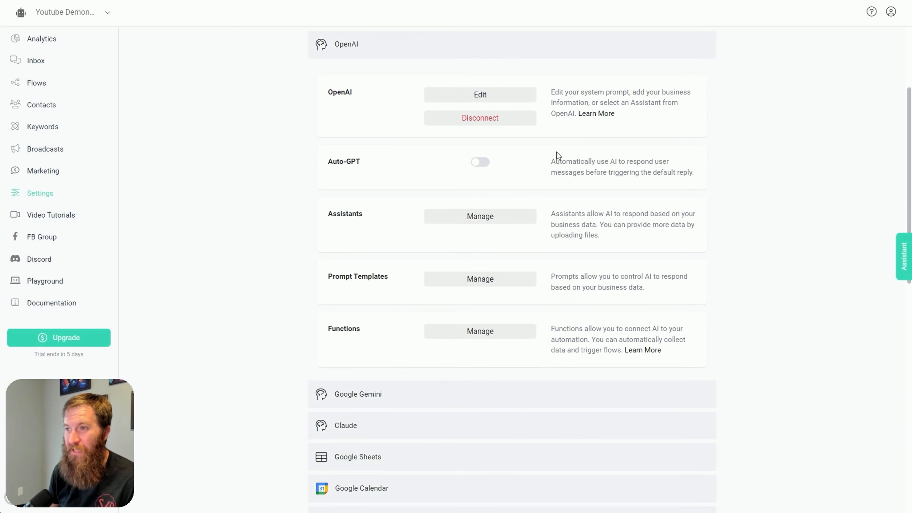
scroll(556, 155, up, 3)
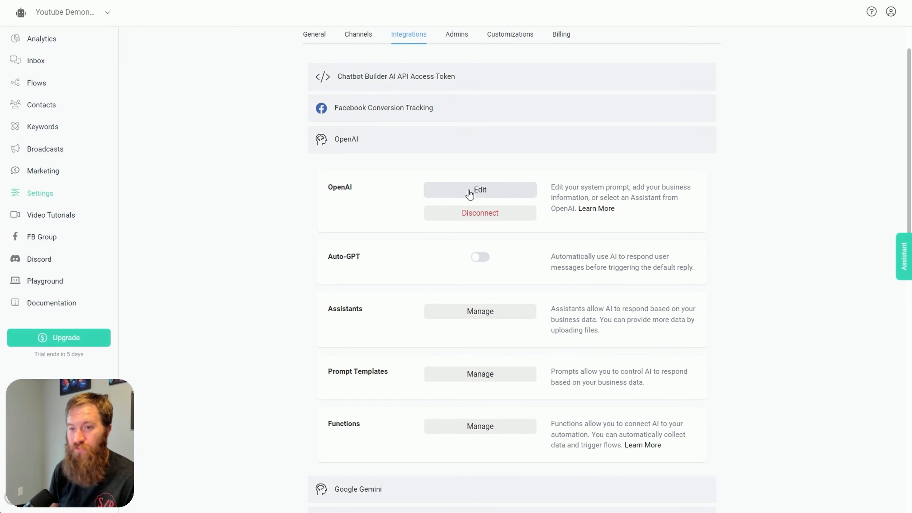
click(474, 257)
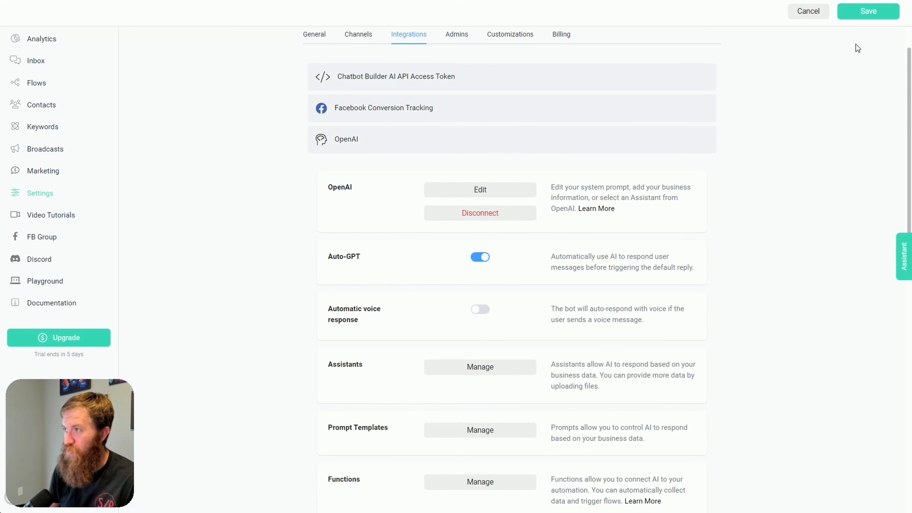
click(868, 11)
Open the OpenAI business information prompt for editing and add the start_project function to its functions
click(510, 190)
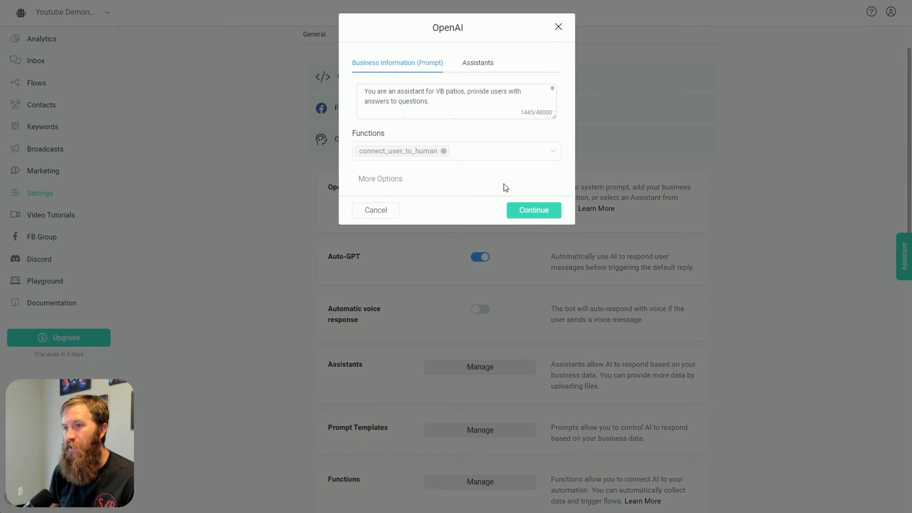
click(556, 116)
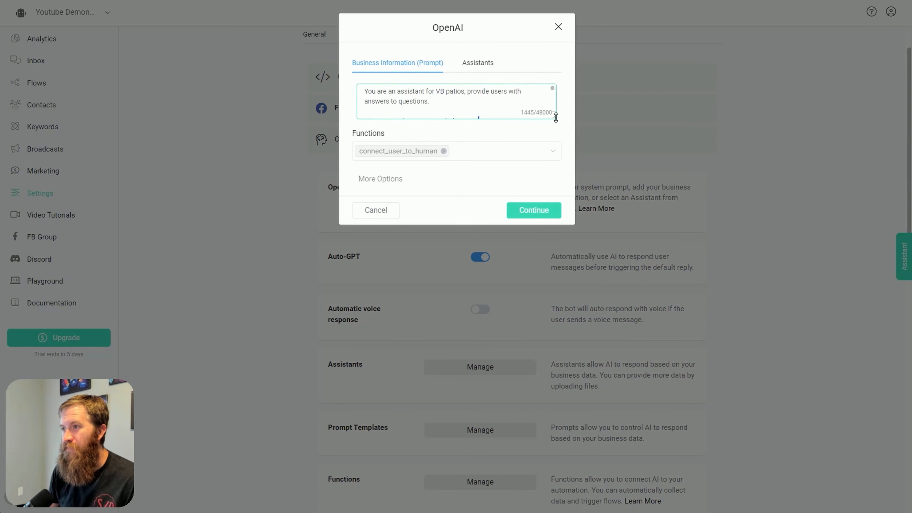
drag(556, 117, 555, 353)
click(517, 266)
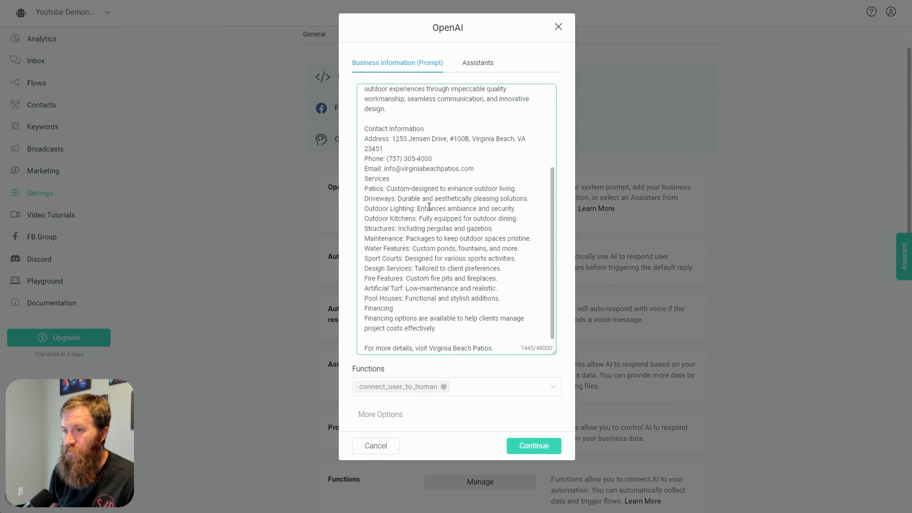
scroll(431, 230, up, 5)
scroll(463, 324, down, 5)
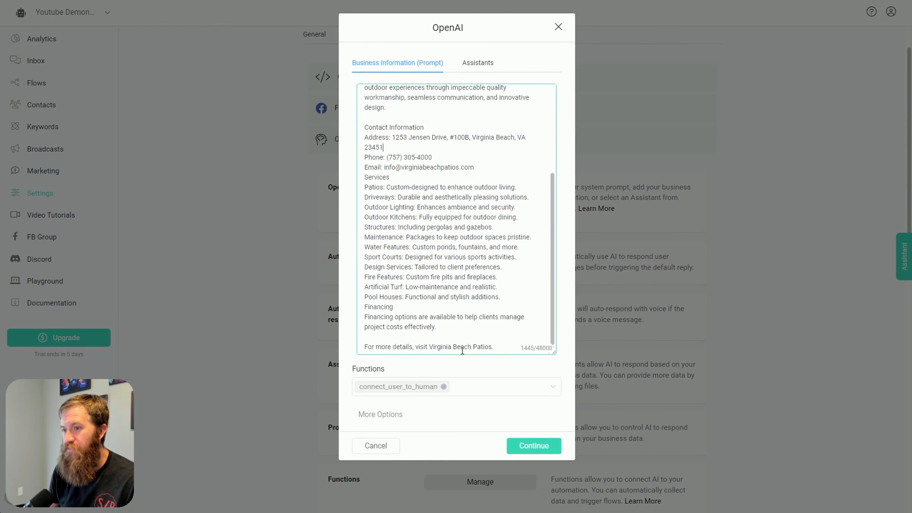
click(496, 392)
click(431, 417)
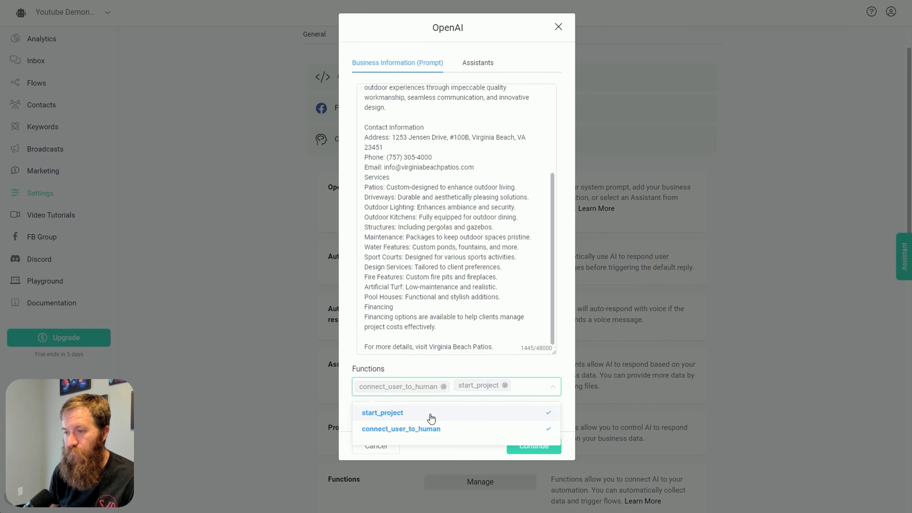
click(485, 459)
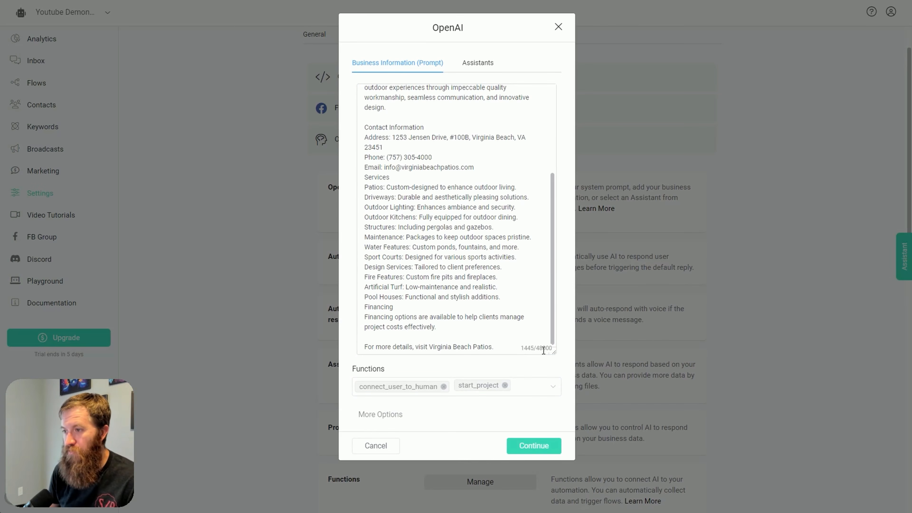
Add an "#Important:" heading at the end of the business information prompt
drag(543, 351, 542, 292)
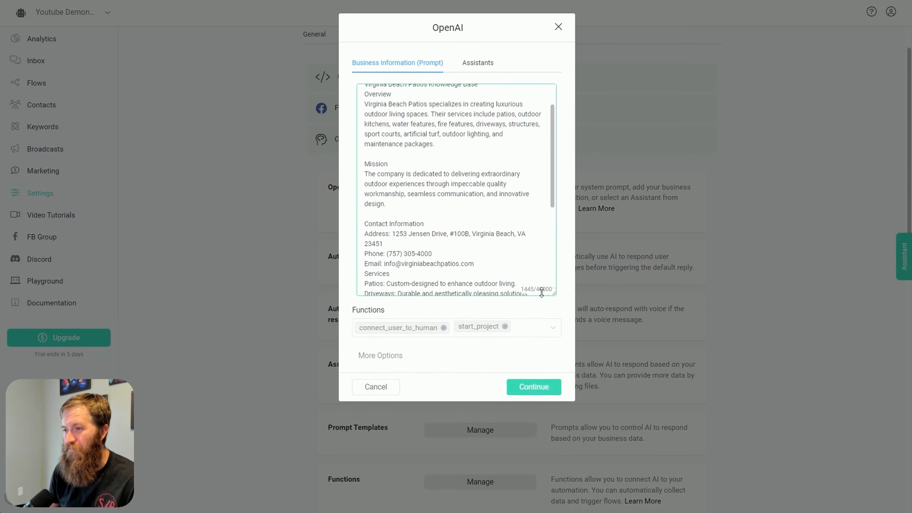
scroll(525, 285, down, 5)
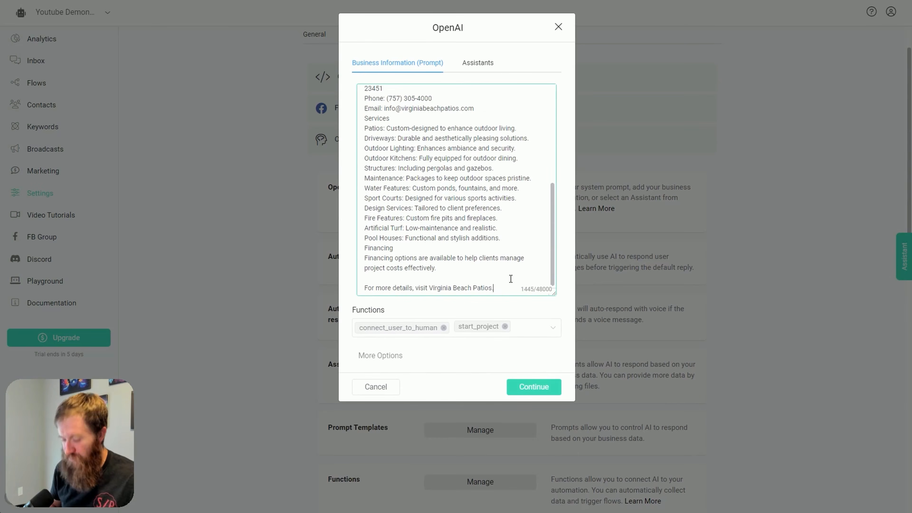
key(Return)
key(Return)
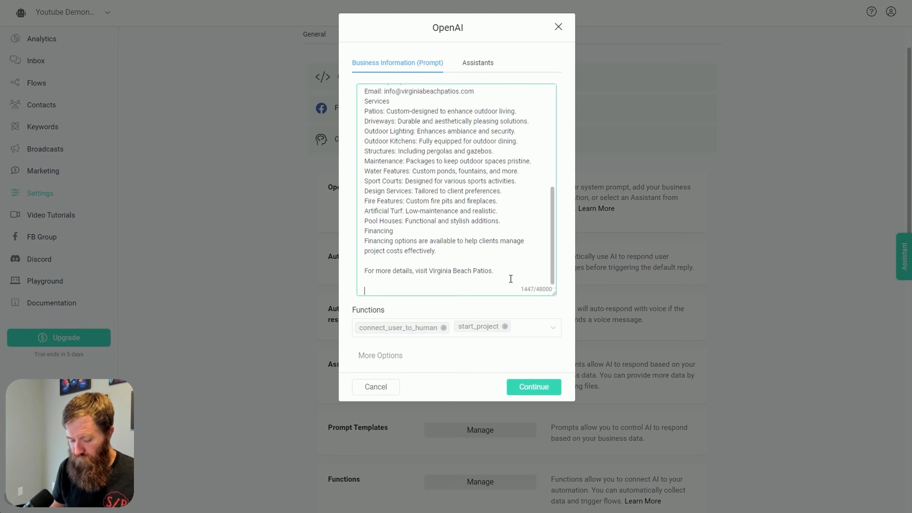
text(#Important)
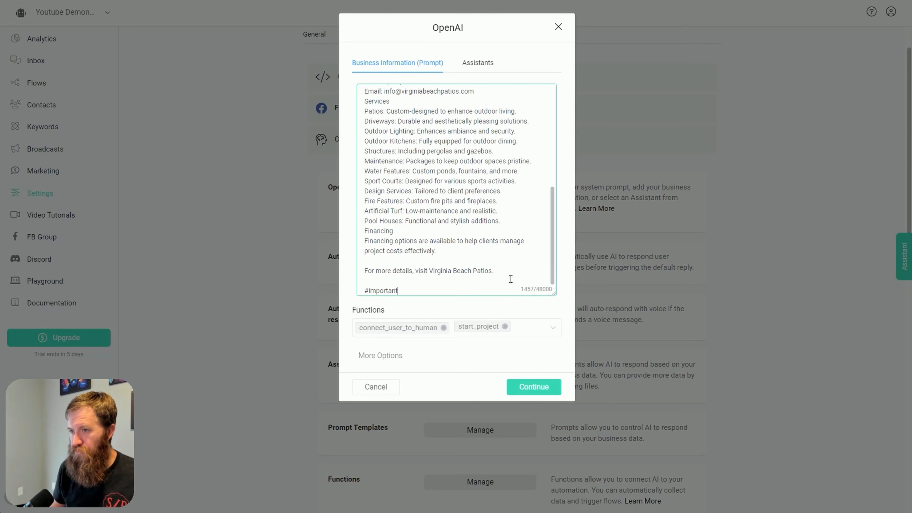
text(:)
key(Return)
key(Return)
Add the instruction "You have a function named 'start_project' that should be called whenever a user wants to start a project with VB Patios."
text(Y)
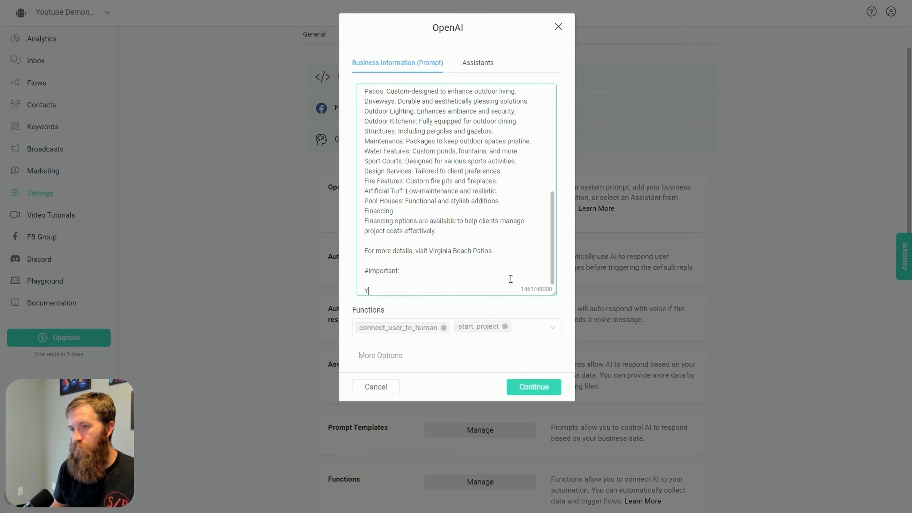
text(ou have a function )
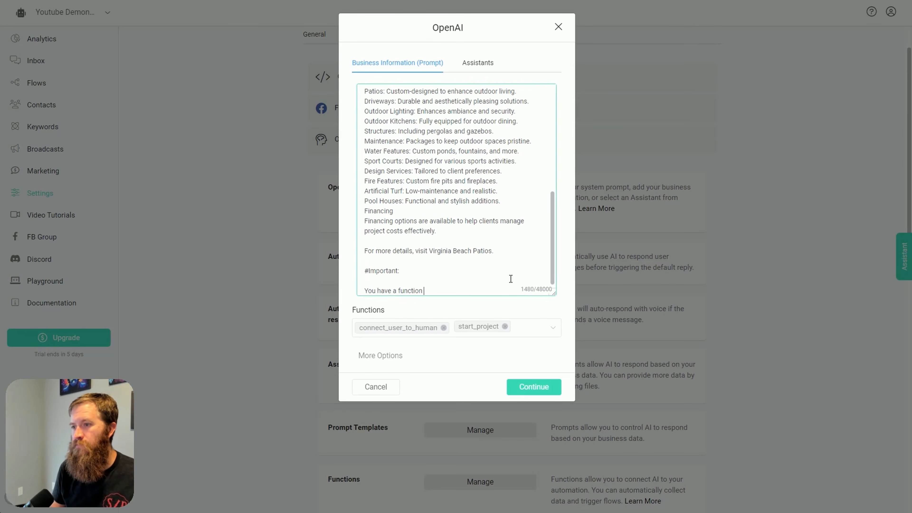
text(named 'start_projec)
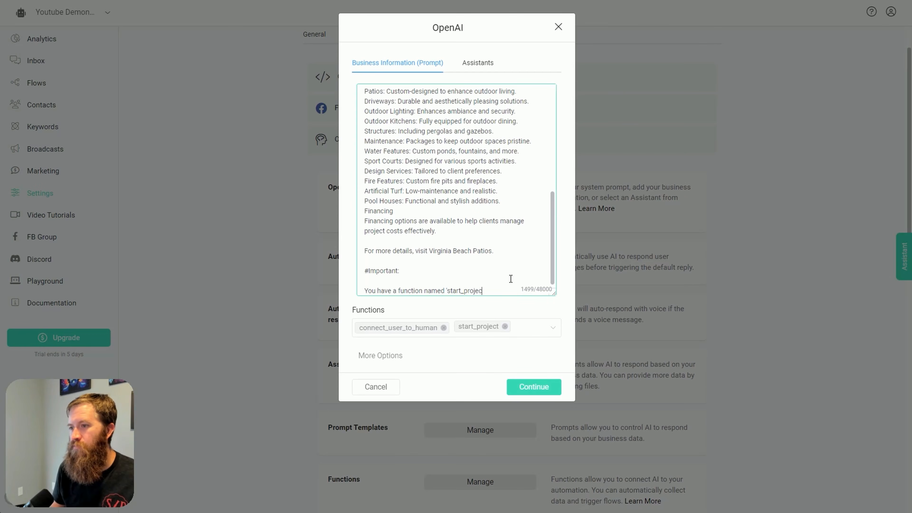
text(t' that should be c)
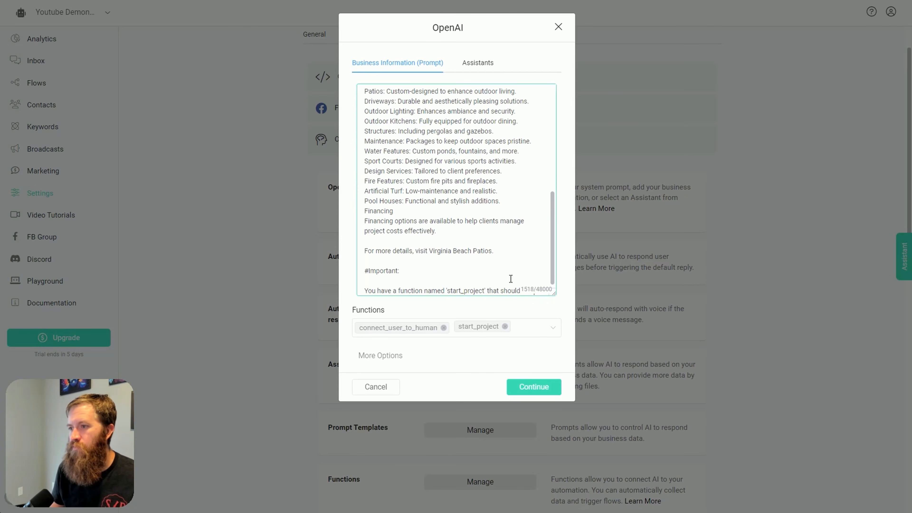
text(alled whenever a user a)
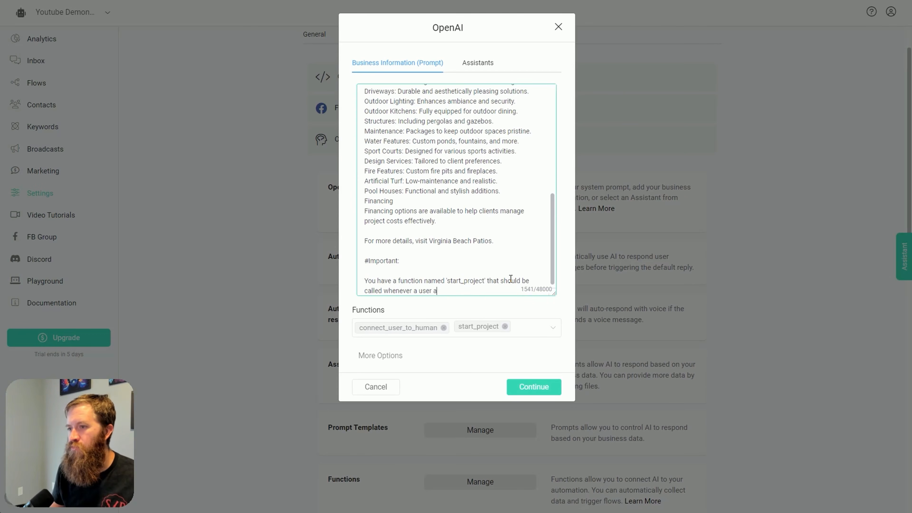
key(BackSpace)
text(wants to p)
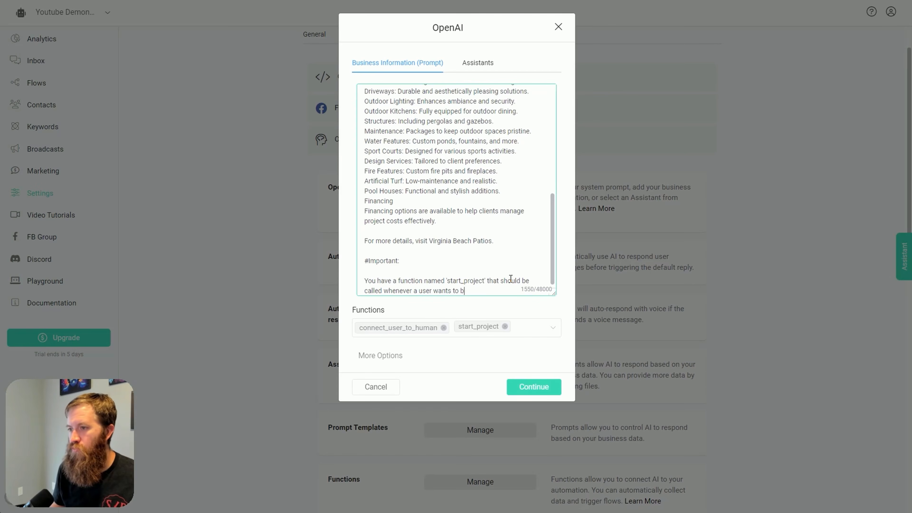
text(tart a project)
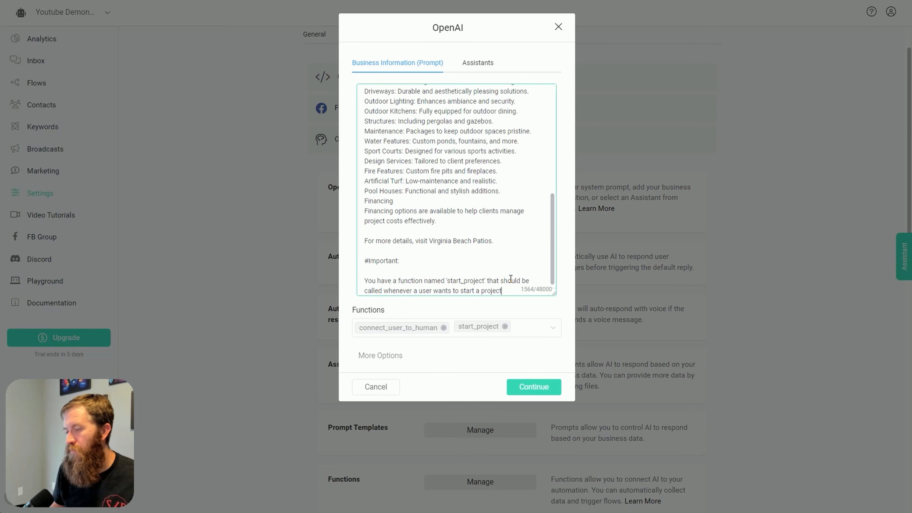
text( with VB Patios.  )
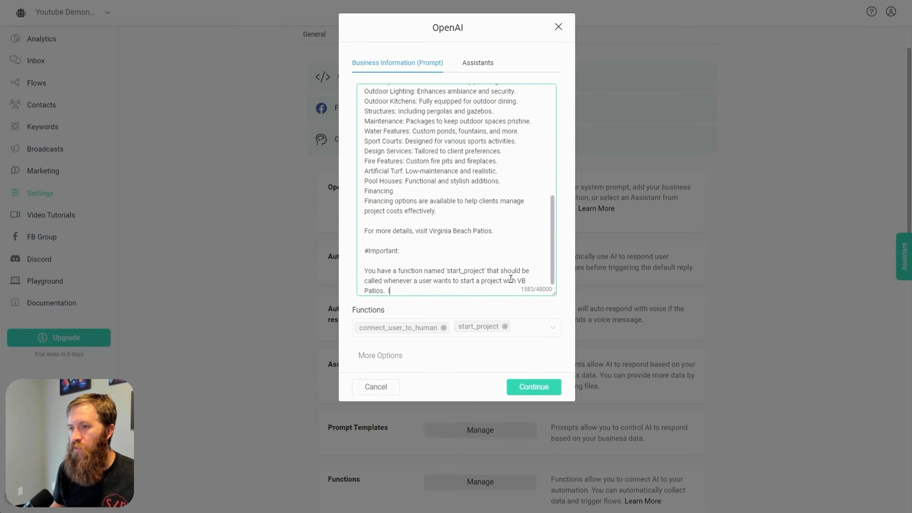
text(It collects the followi)
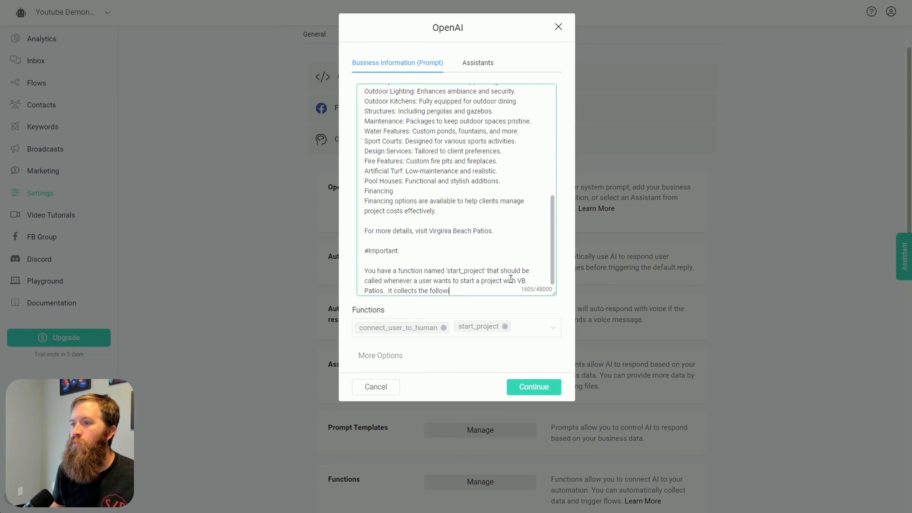
text(ng information)
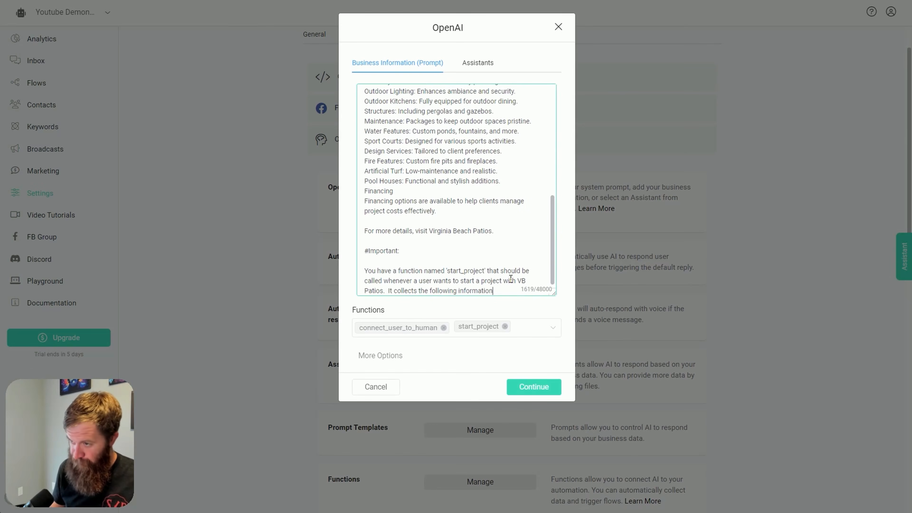
Continue the prompt with "It collects the following information: Full Name, Email, and Phone."
text(: Full Name,)
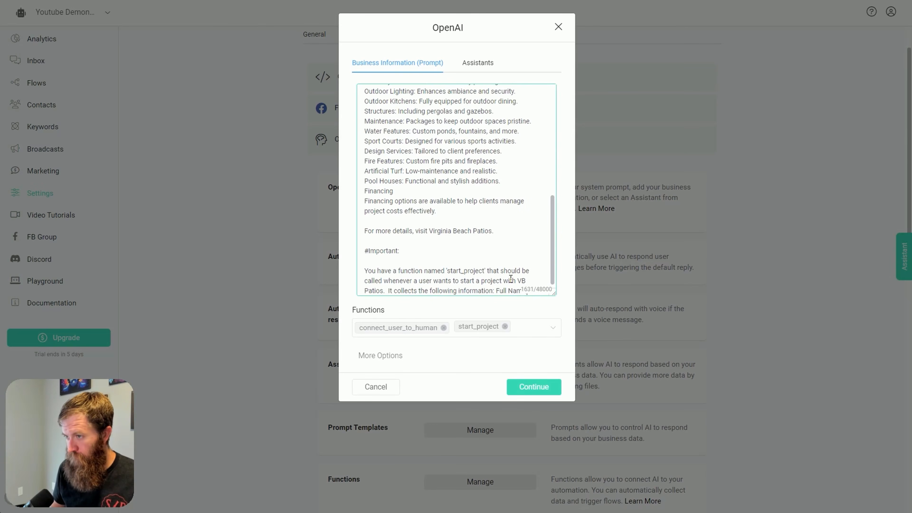
text(Email, an)
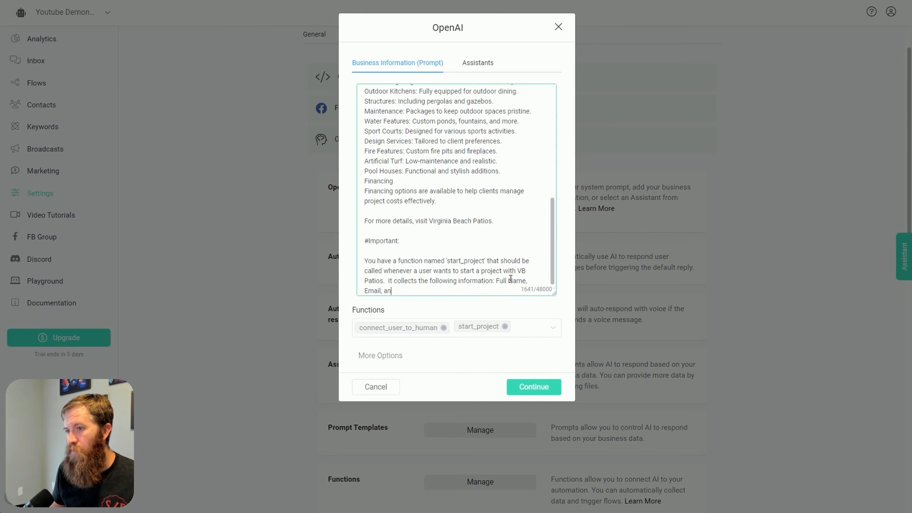
text(d Phone.  You)
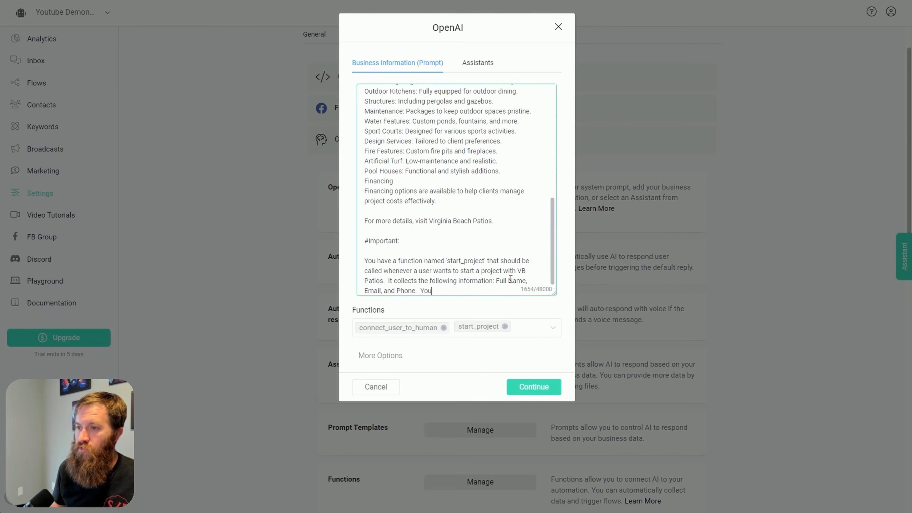
text( must collect ALL )
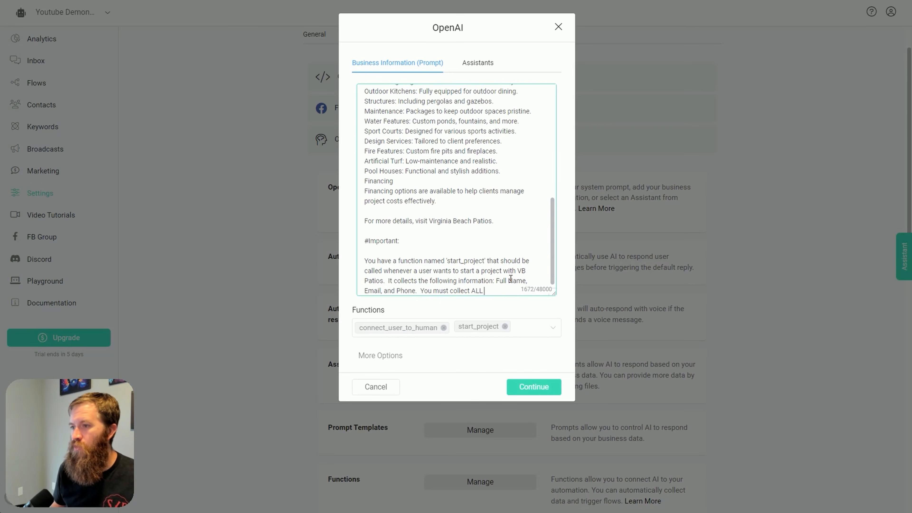
text(of thi si)
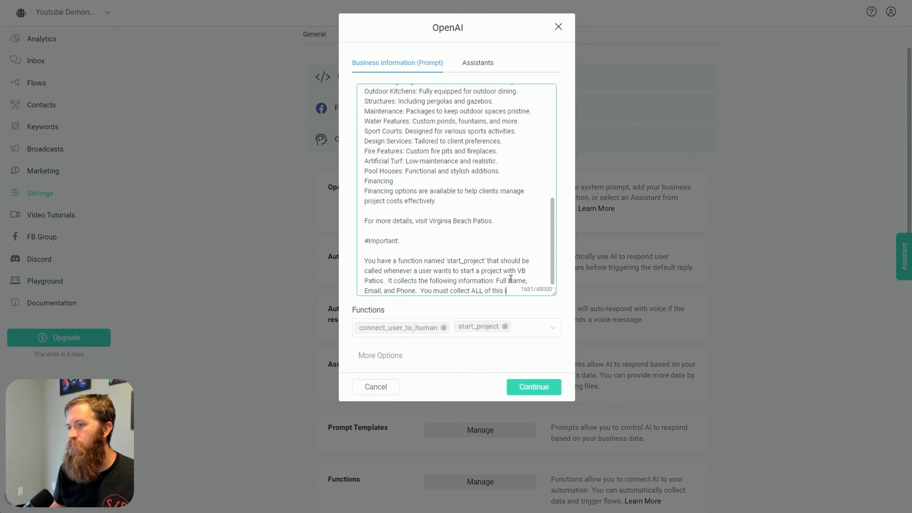
text(nformation in order for)
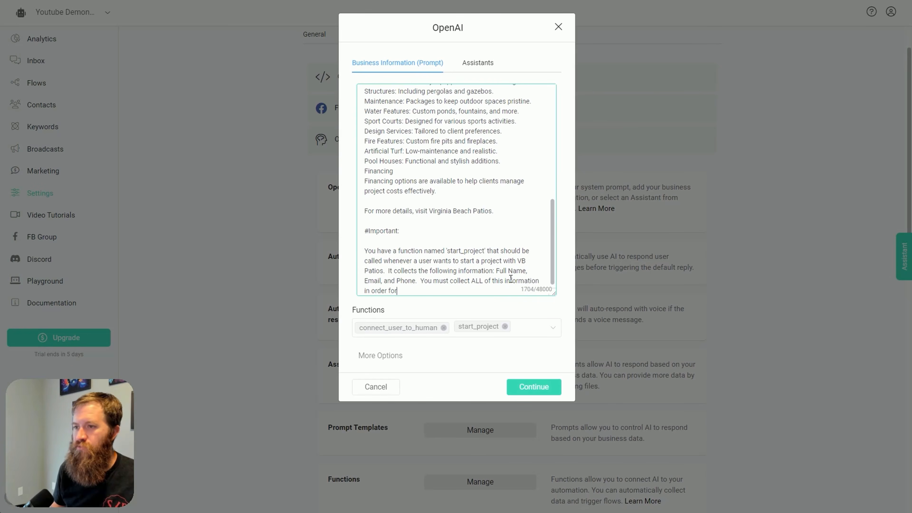
text( the user to start a po)
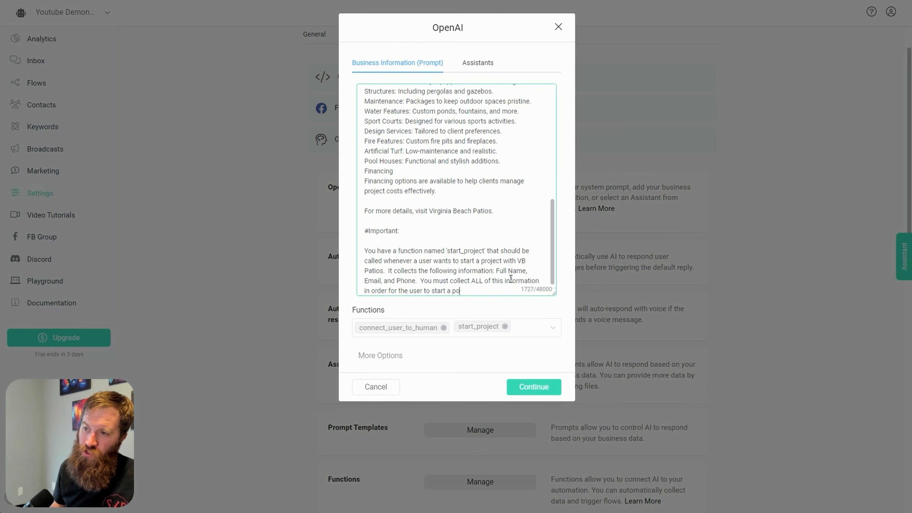
End the prompt with "You must collect ALL of this information in order for the user to start a project with VB Patios."
key(BackSpace)
text(roject with VB P)
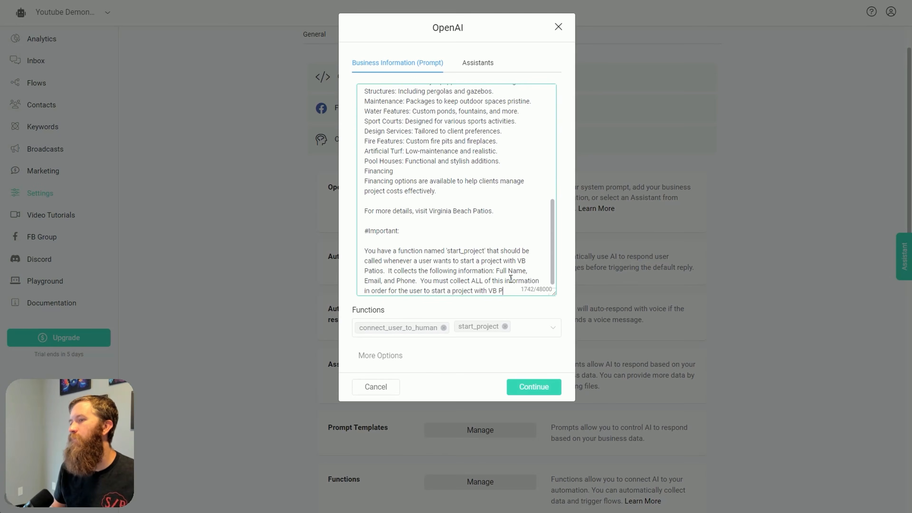
text(atios.)
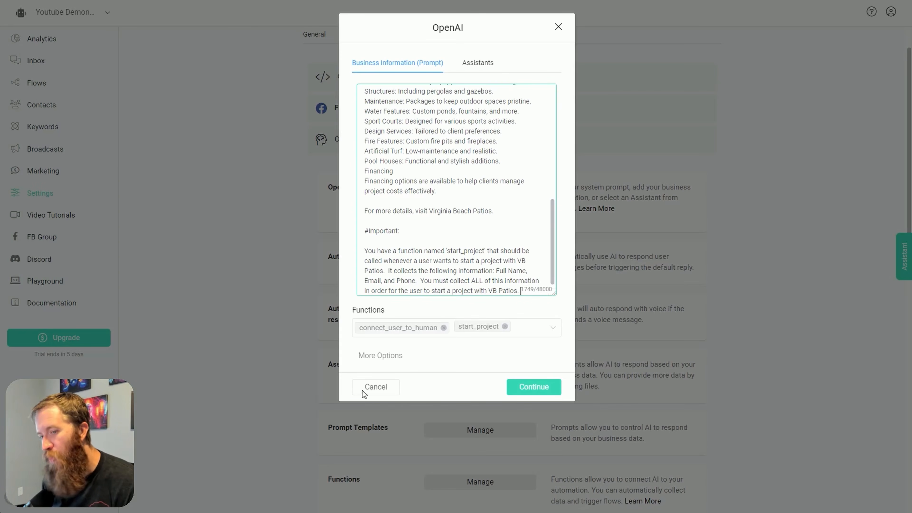
Review the instructions added to the prompt and save the OpenAI settings
scroll(493, 244, up, 10)
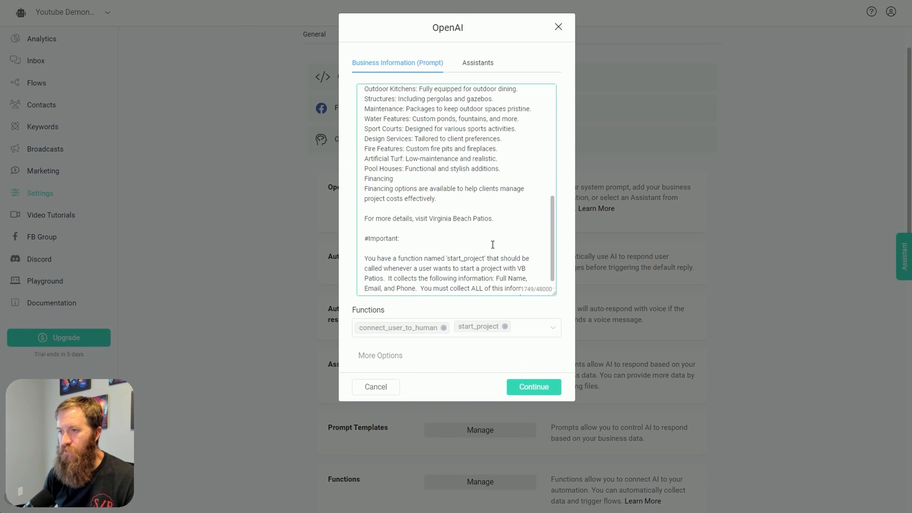
scroll(493, 245, down, 10)
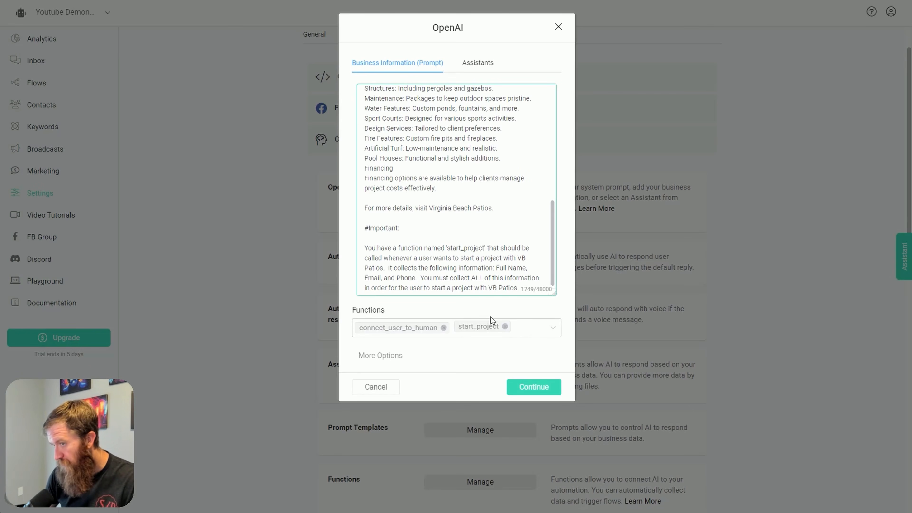
drag(365, 248, 470, 268)
click(476, 270)
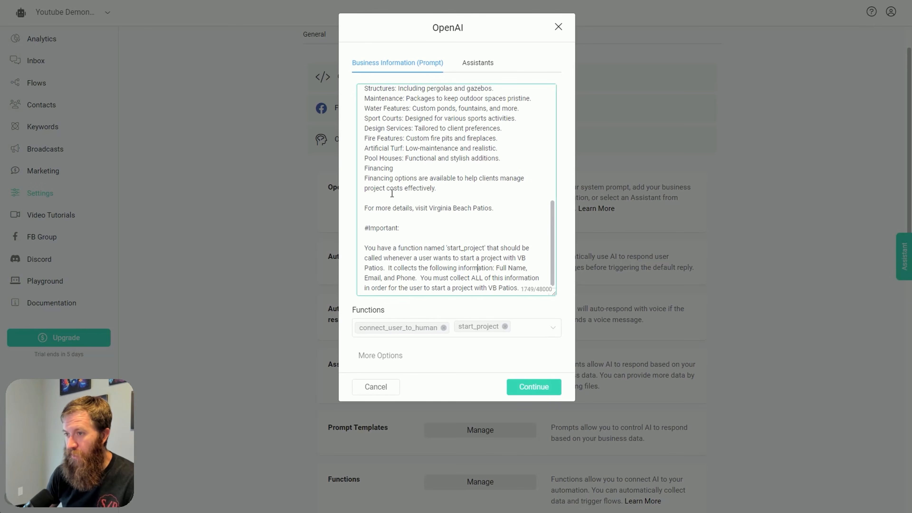
click(520, 387)
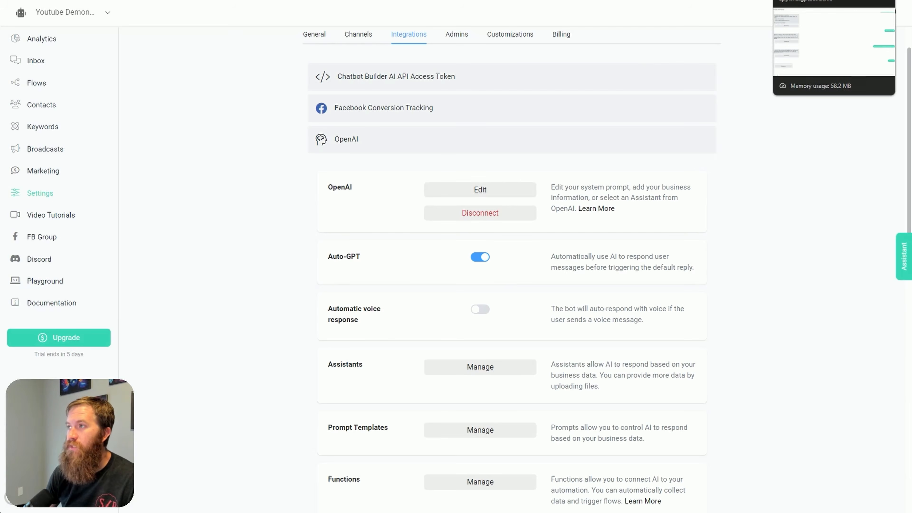
Open a fresh webchat test conversation and send the message "hey what is your contact information"
click(804, 0)
click(52, 0)
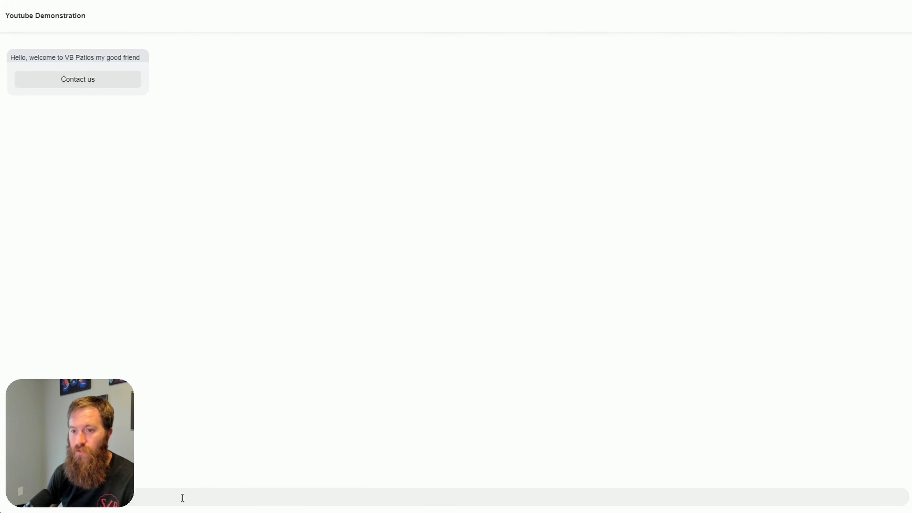
drag(113, 488, 787, 474)
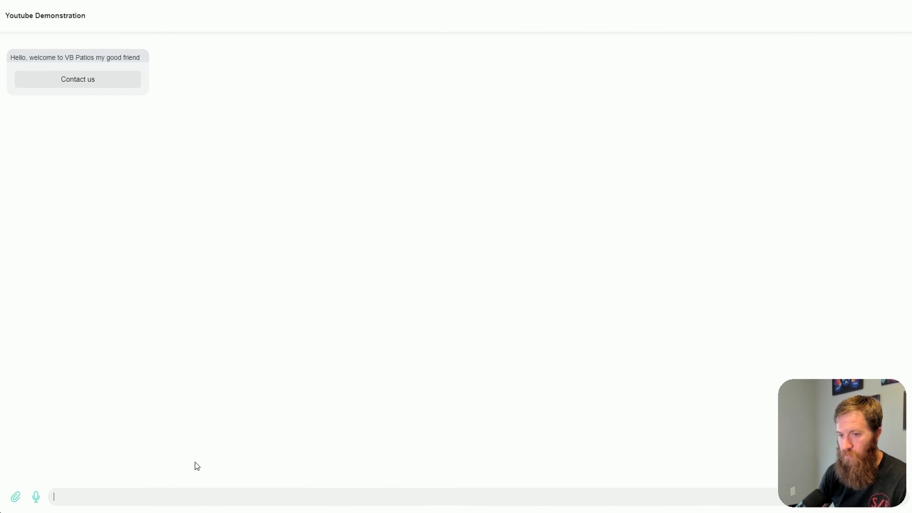
text(hey what is y)
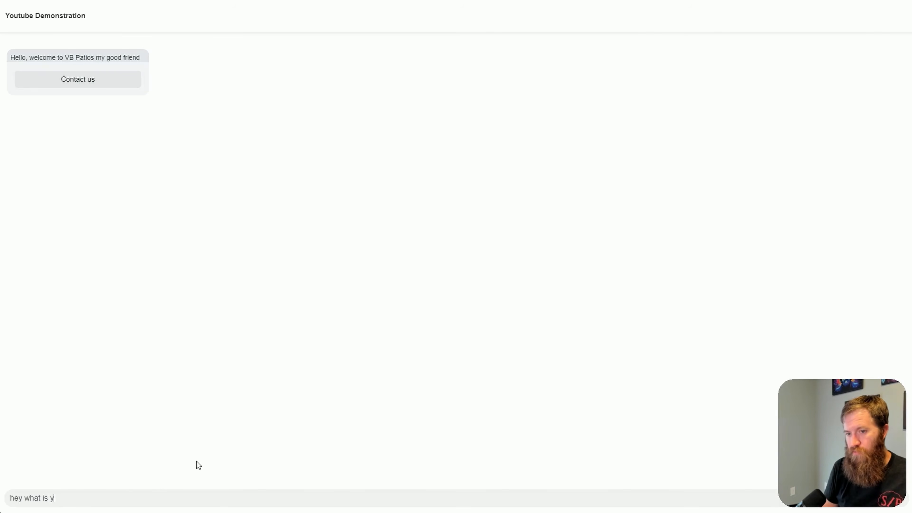
text(our oontact information)
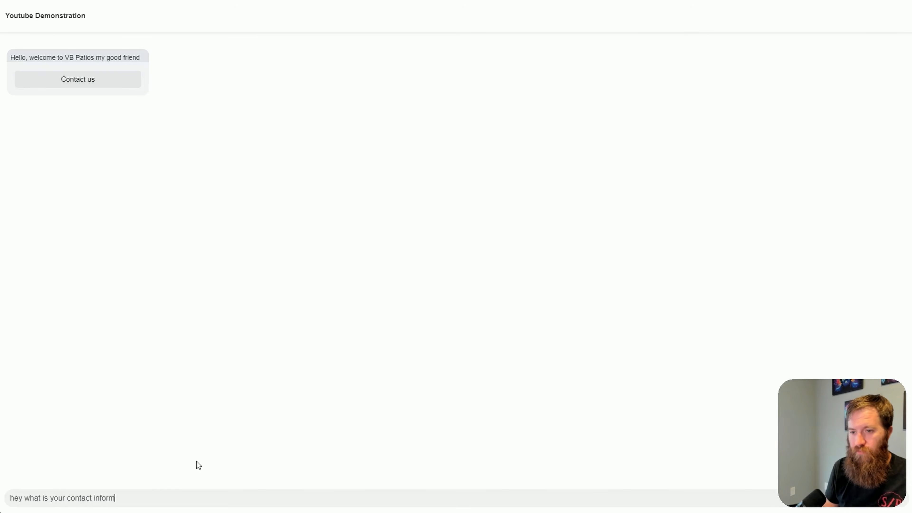
key(Return)
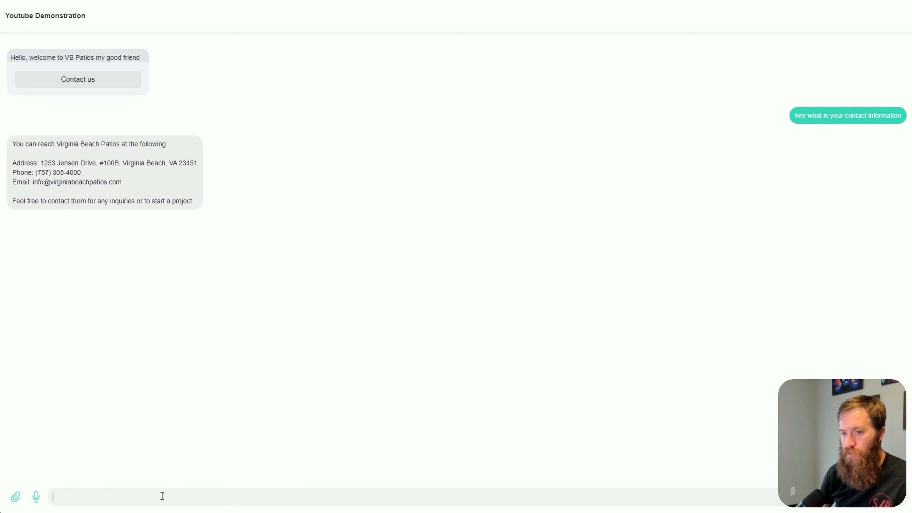
Send the chatbot the message "id like to start a project"
text(id like )
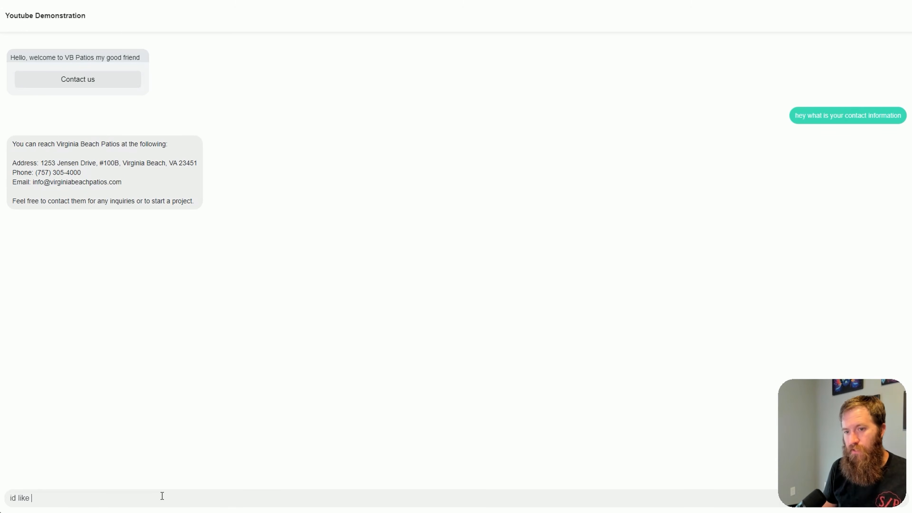
text(to start a projexct)
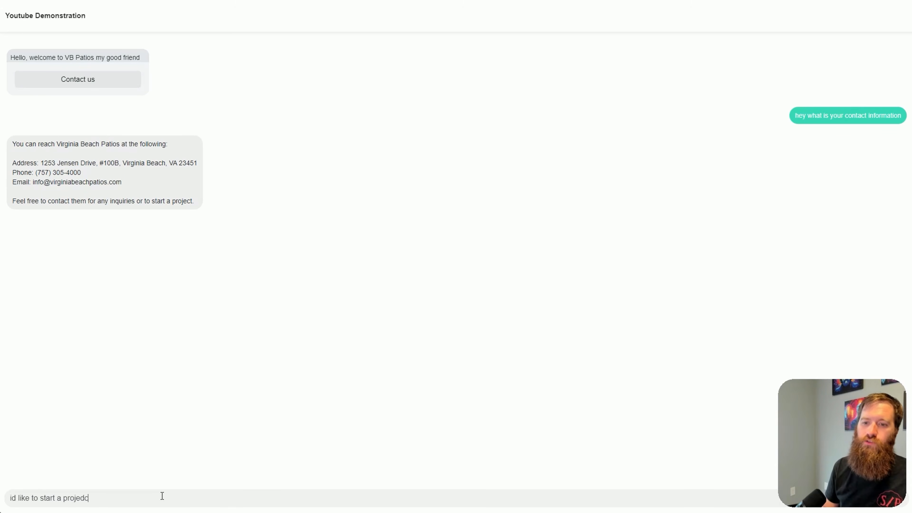
key(BackSpace)
key(BackSpace)
key(BackSpace)
text(ct)
key(Return)
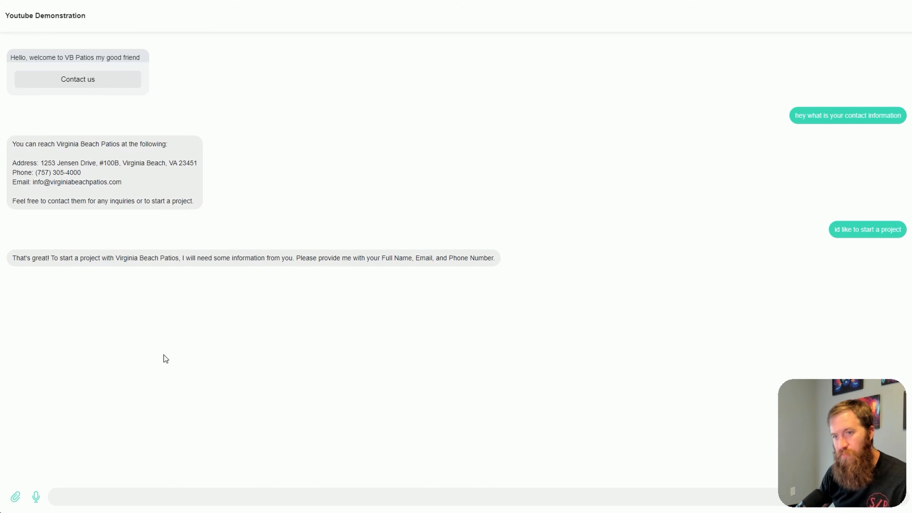
Examine the chatbot's latest reply for the details it requests to start a project
drag(184, 259, 373, 268)
click(301, 285)
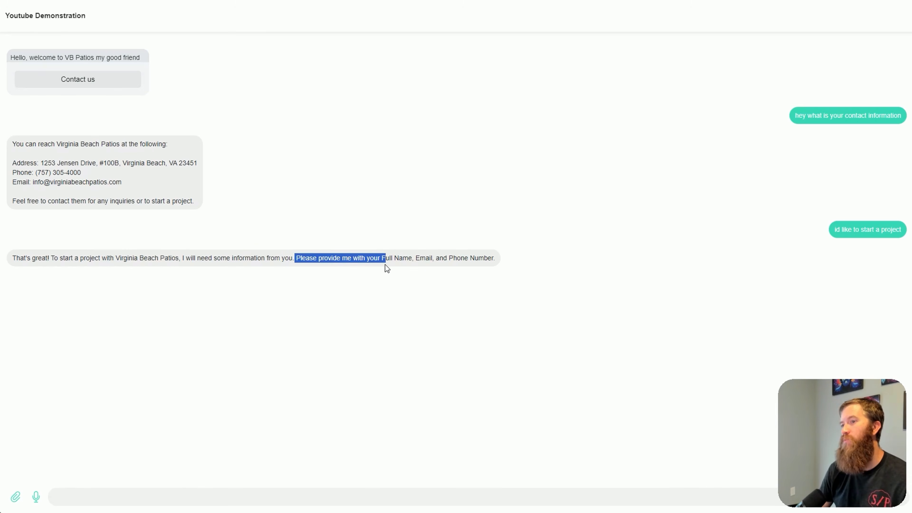
click(425, 274)
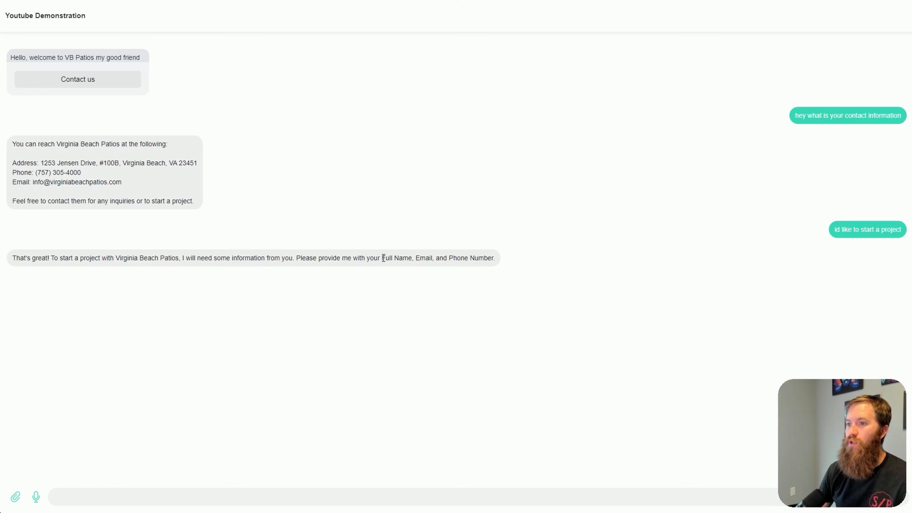
drag(383, 258, 494, 259)
click(469, 289)
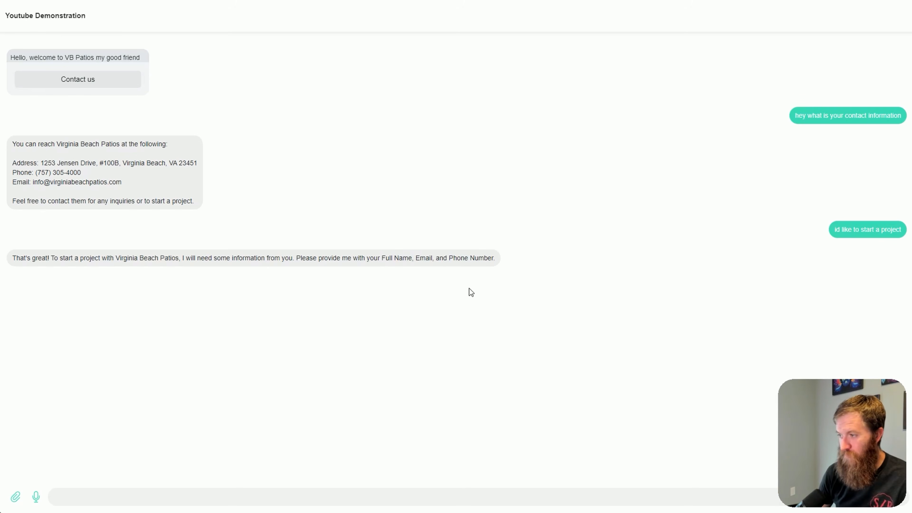
drag(383, 258, 491, 257)
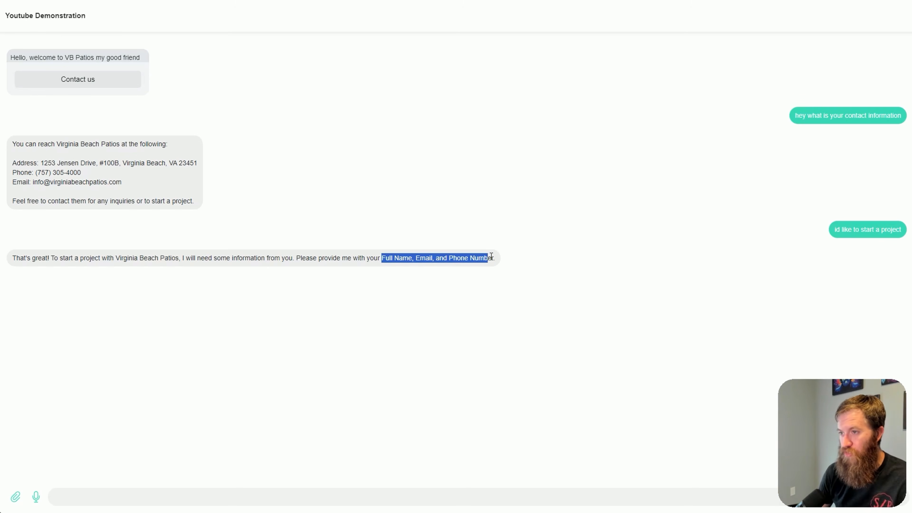
click(285, 371)
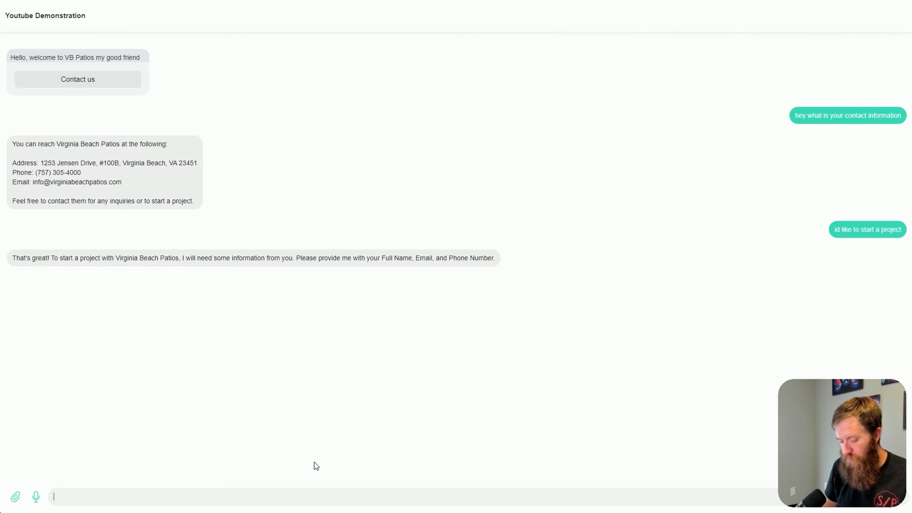
Answer the chatbot with only the customer's first name and email, leaving out the phone number
text(Conner)
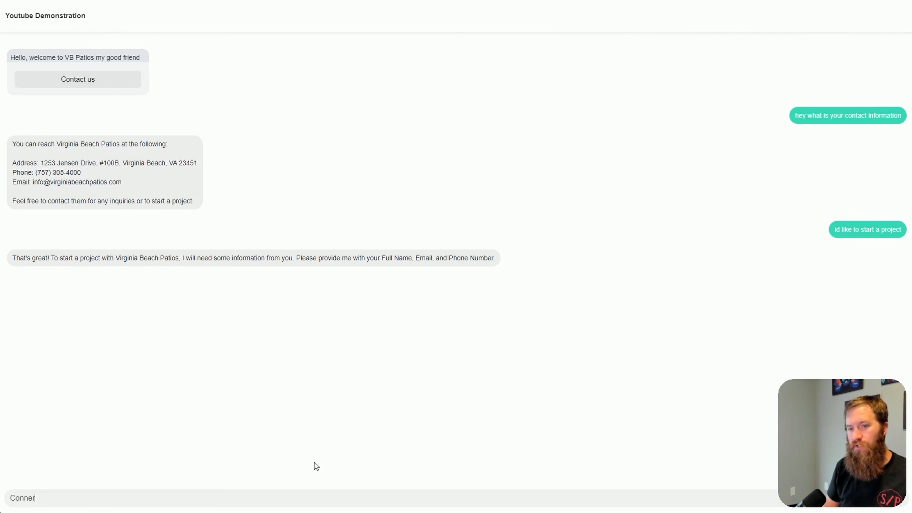
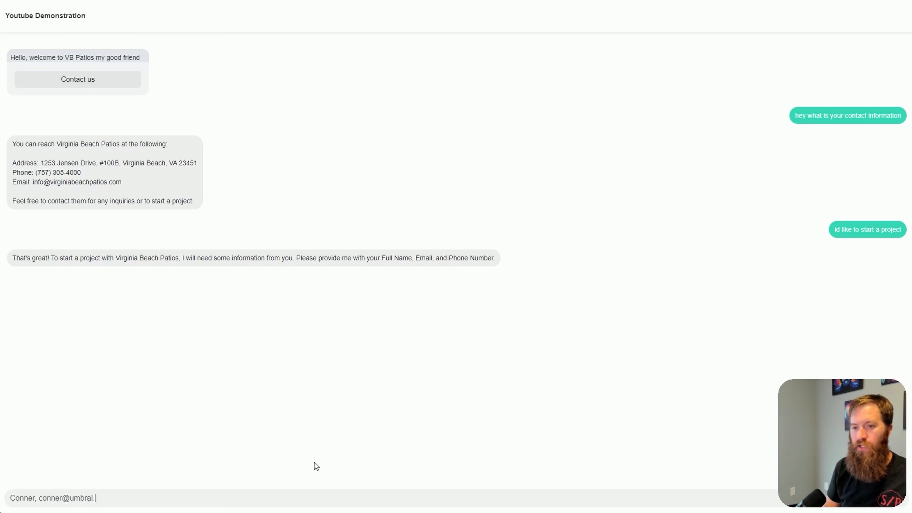
key(Return)
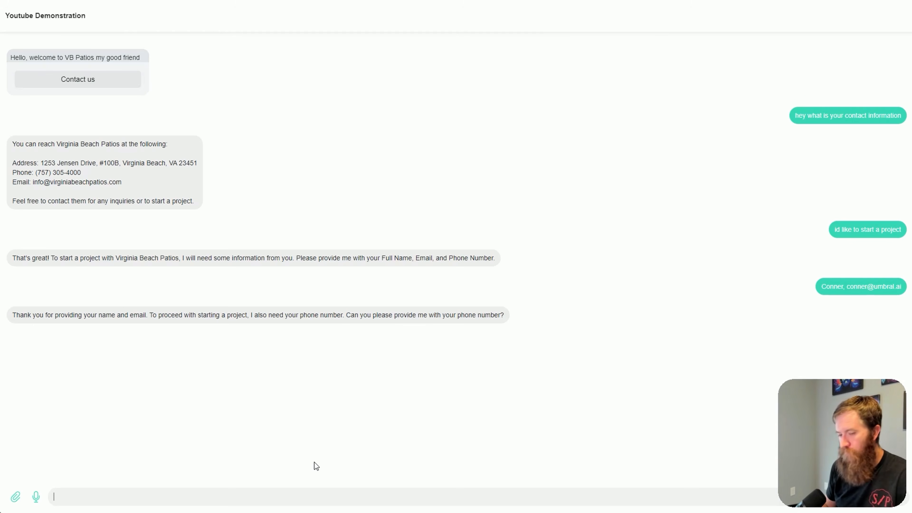
Send the customer's phone number and review the chatbot's response to the project request
text(555-555-5555)
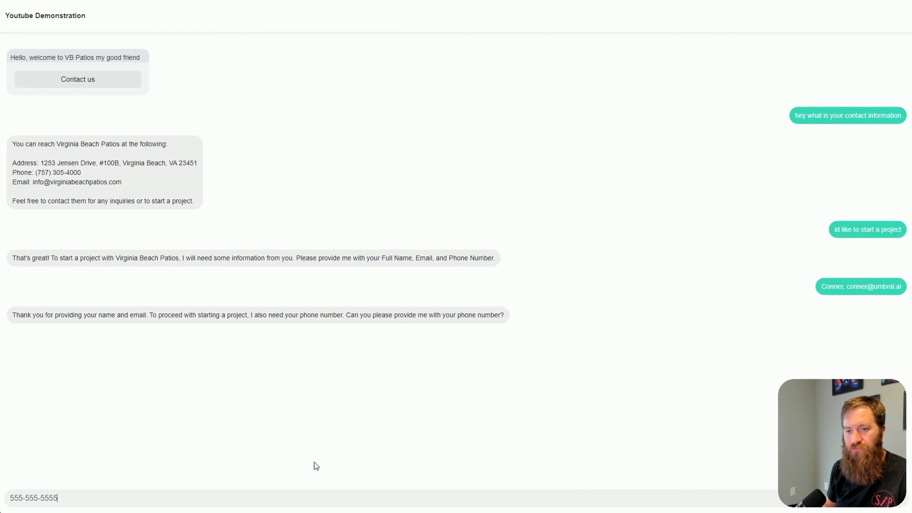
key(Return)
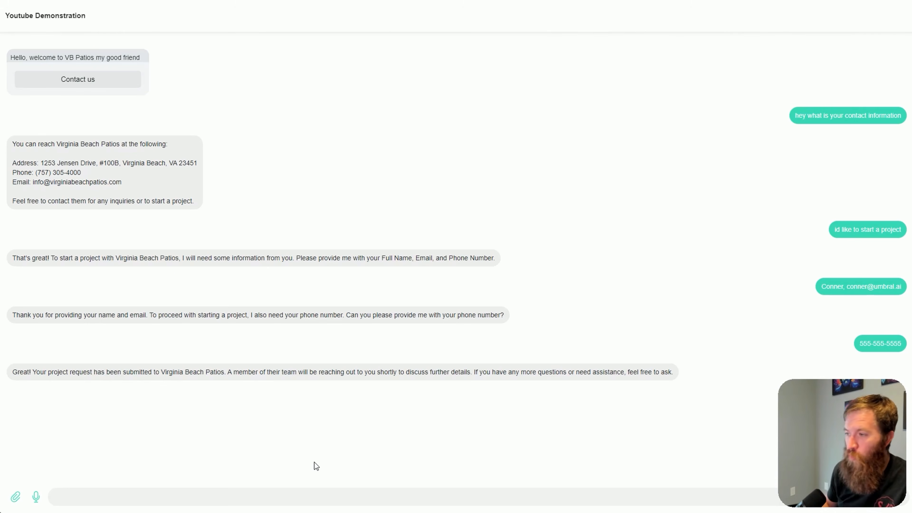
drag(197, 373, 663, 375)
click(634, 415)
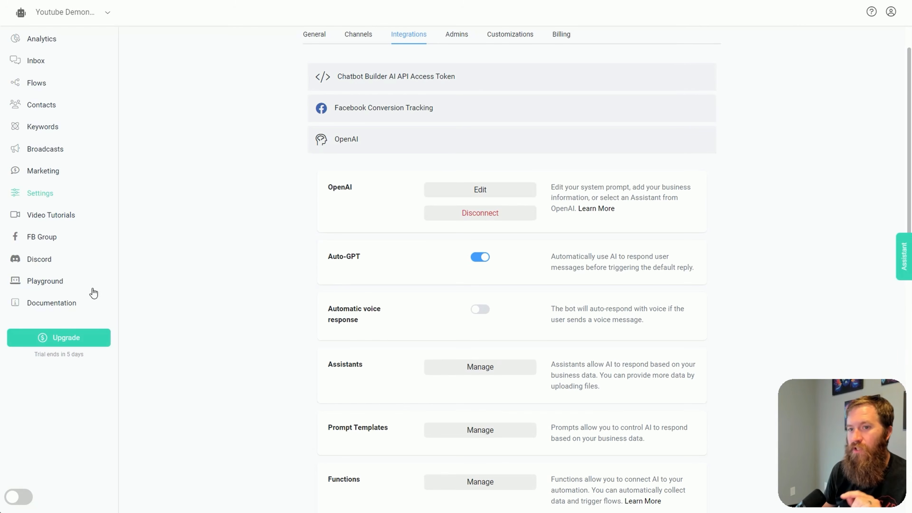
Check the contact details captured for the newest webchat conversation in the Inbox and enable View executed actions
middle_click(41, 61)
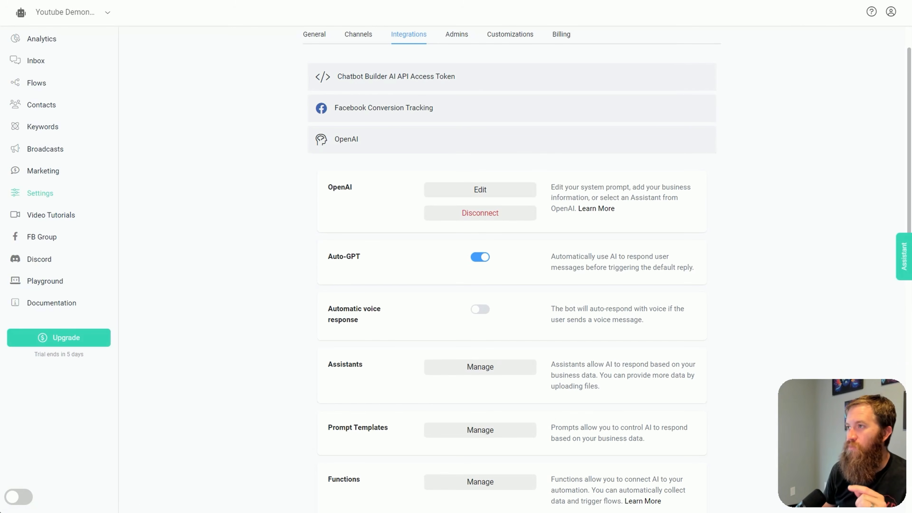
click(707, 0)
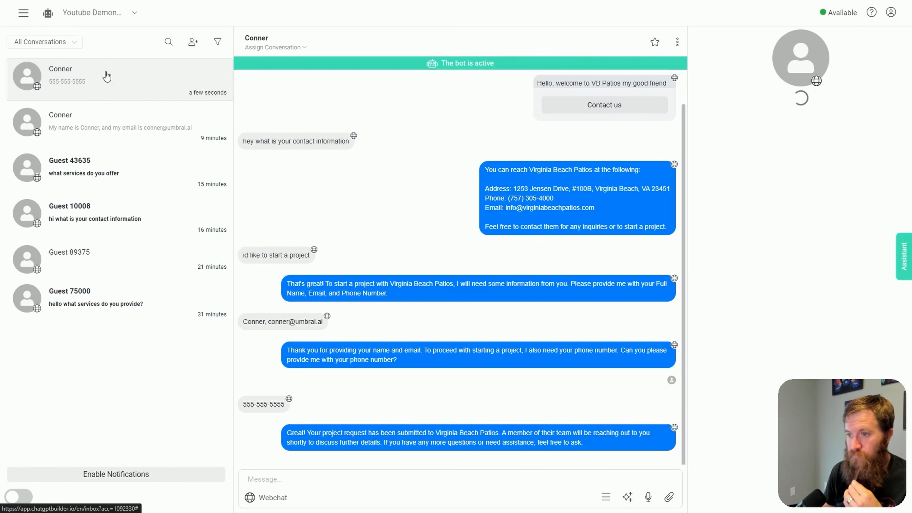
scroll(570, 263, up, 2)
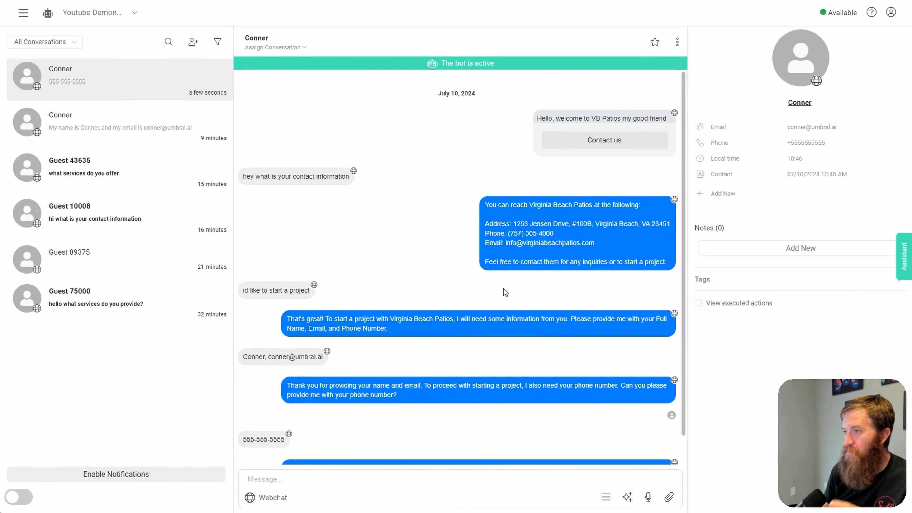
scroll(494, 288, down, 2)
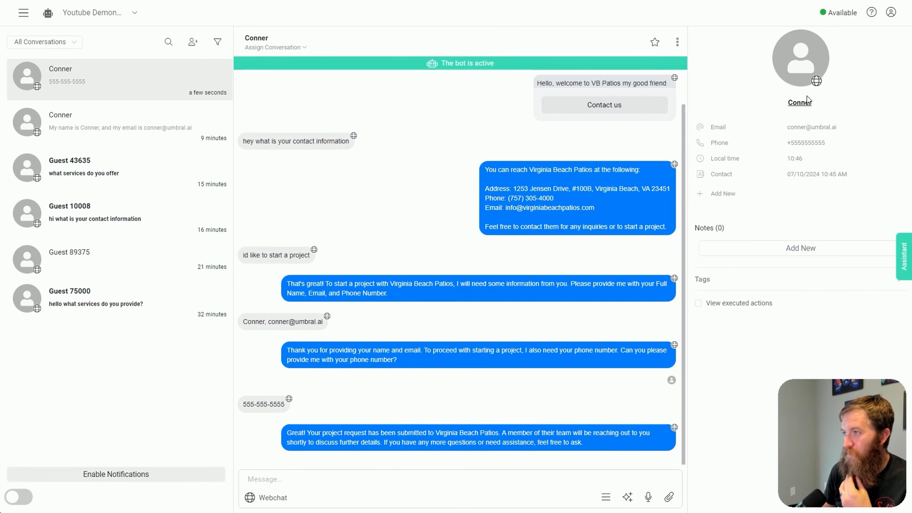
drag(842, 126, 738, 129)
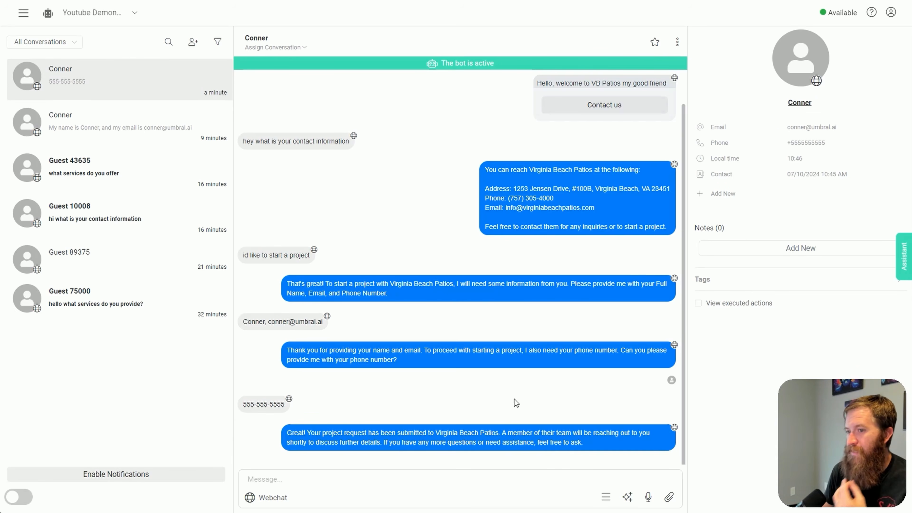
click(700, 307)
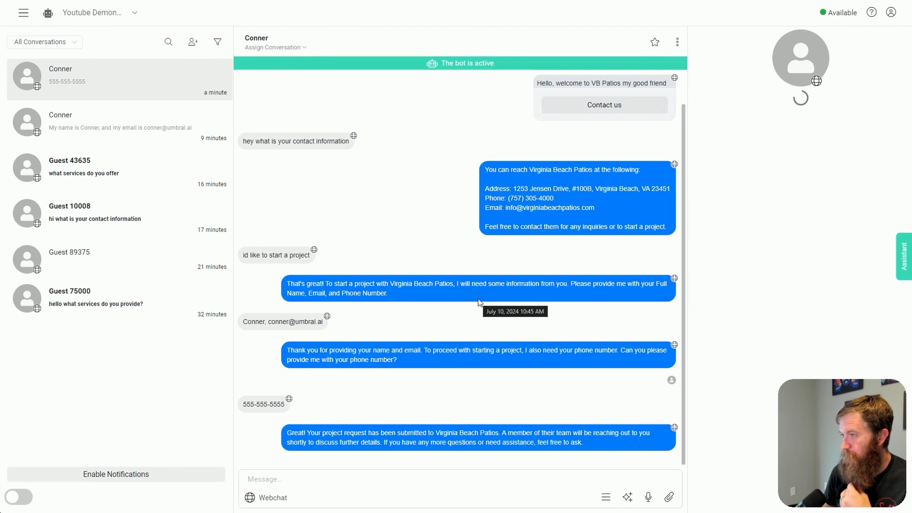
click(704, 305)
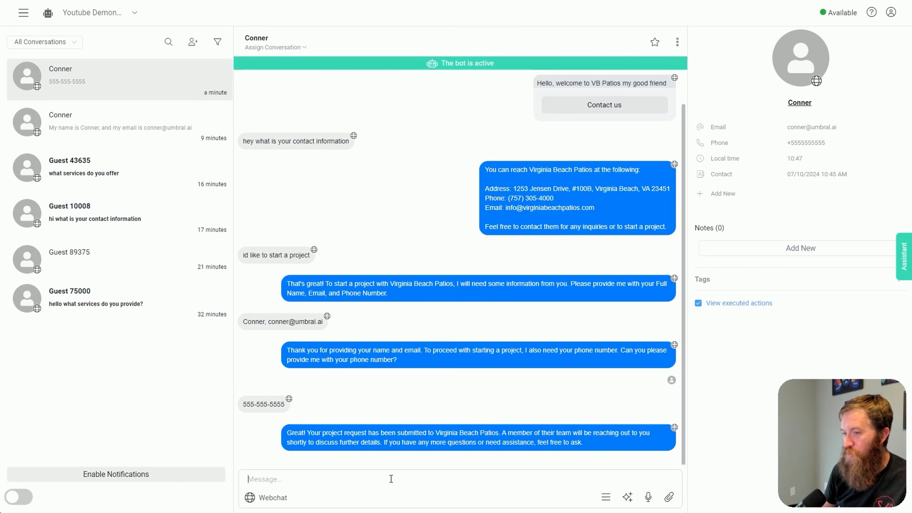
Send a manual Inbox reply introducing yourself by first name "in real life" and transfer the conversation back to the bot
text(He)
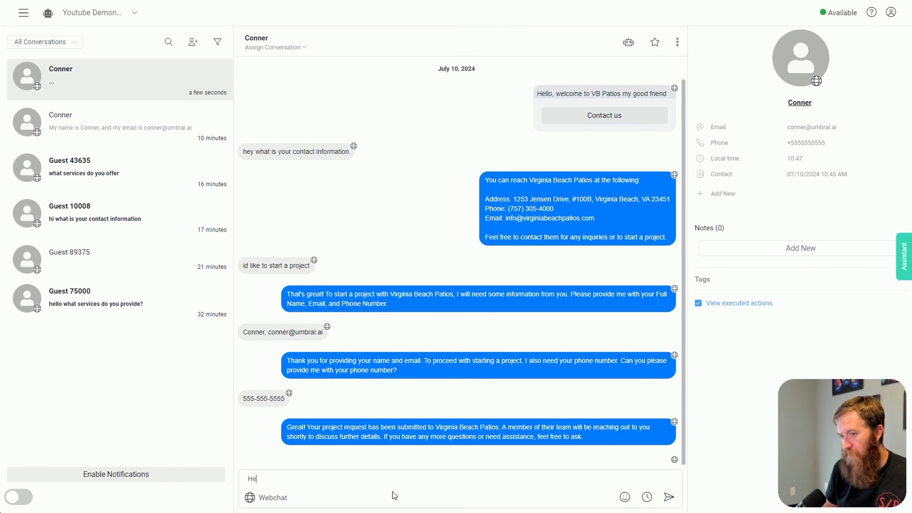
text(y this is conner i)
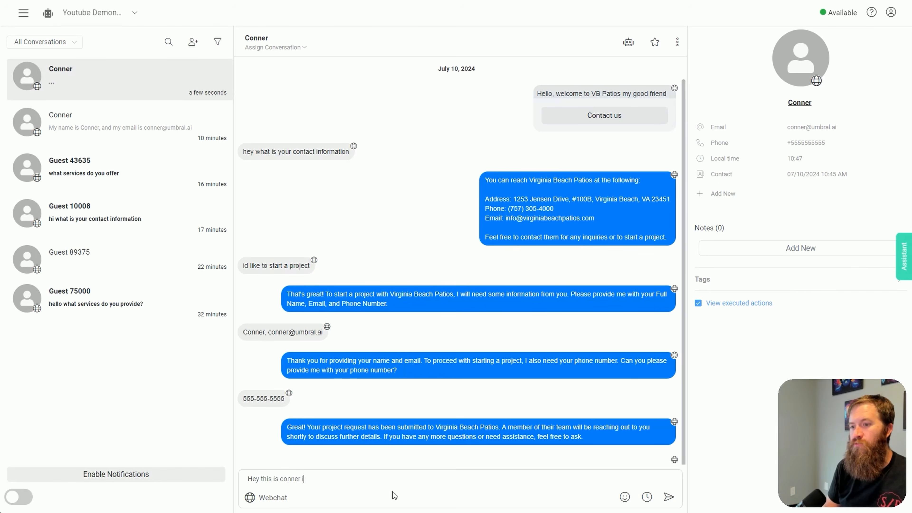
text(n real life)
key(Return)
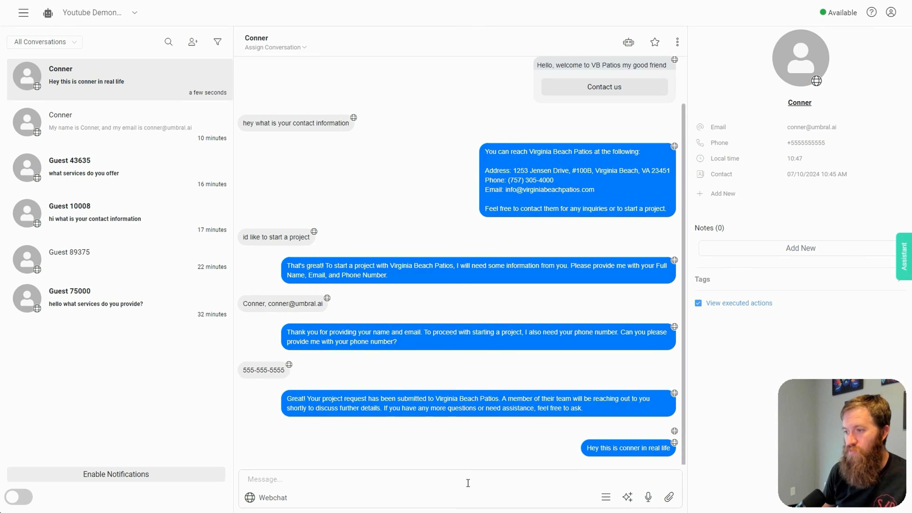
click(409, 481)
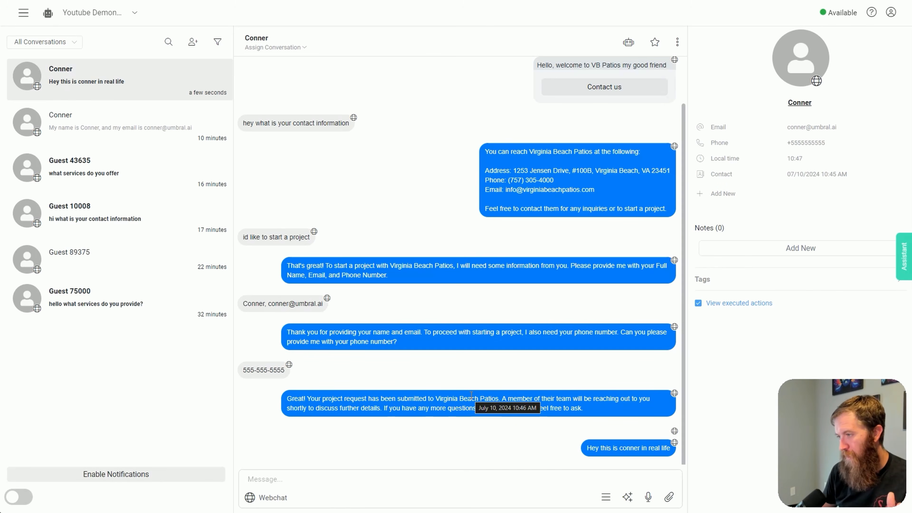
click(628, 43)
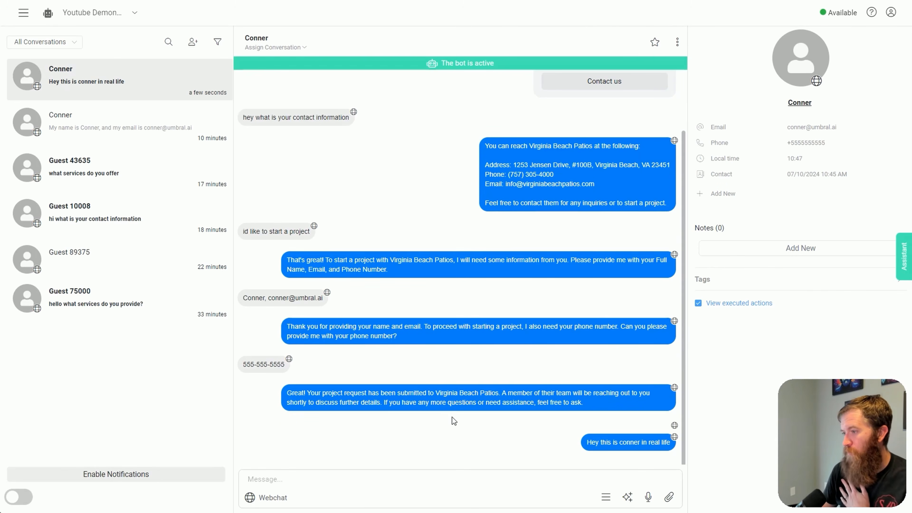
Return to the test webchat and examine how the manually sent reply appears to the customer
click(815, 0)
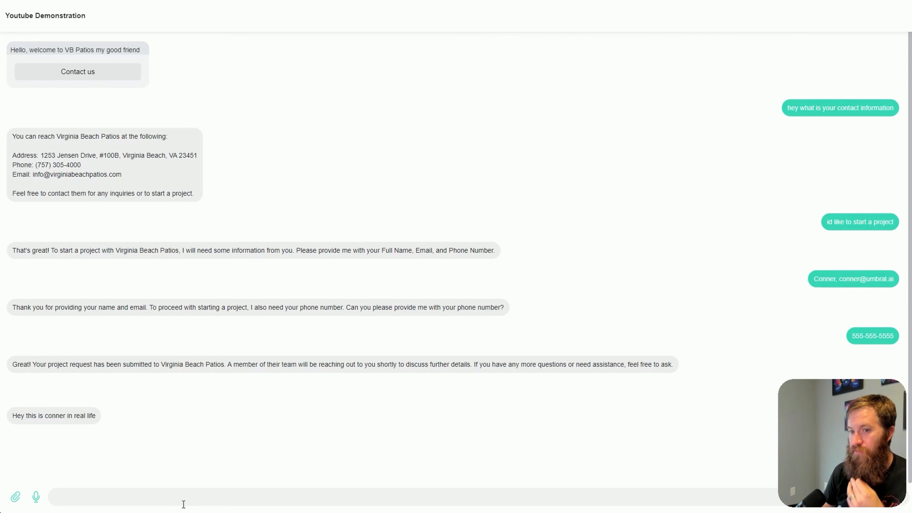
click(181, 501)
text(thank)
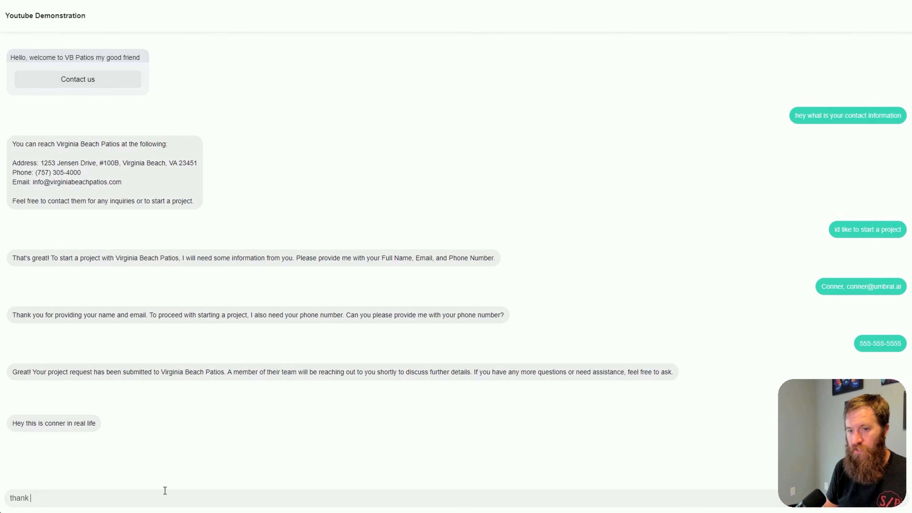
key(BackSpace)
key(BackSpace)
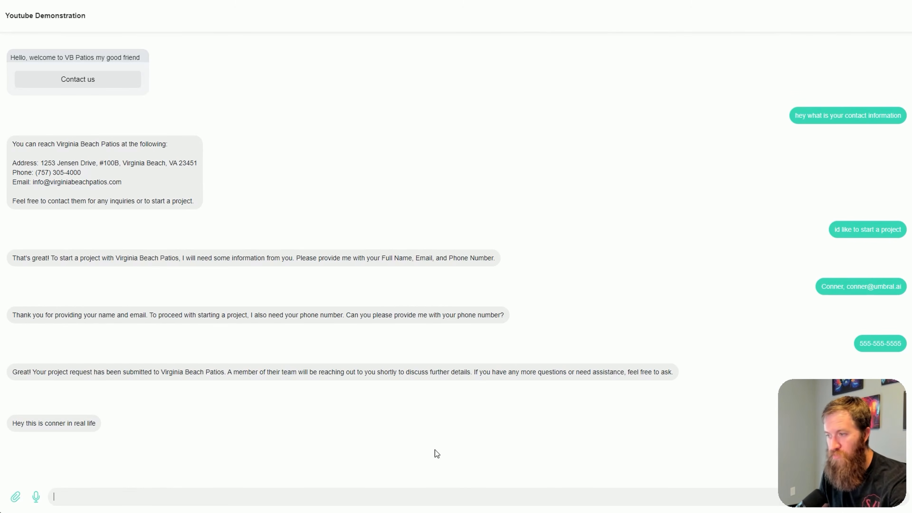
drag(96, 425, 1, 432)
drag(90, 449, 20, 431)
click(152, 418)
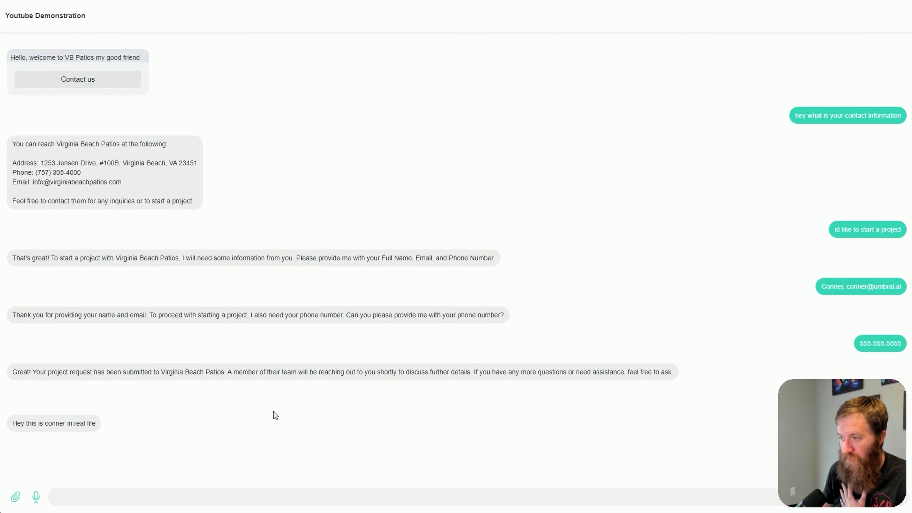
drag(134, 417, 7, 430)
click(231, 435)
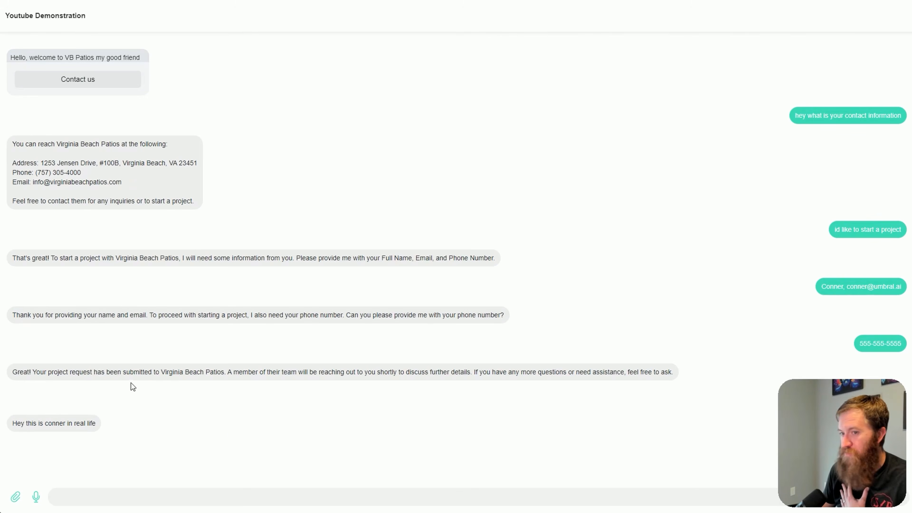
drag(79, 372, 120, 219)
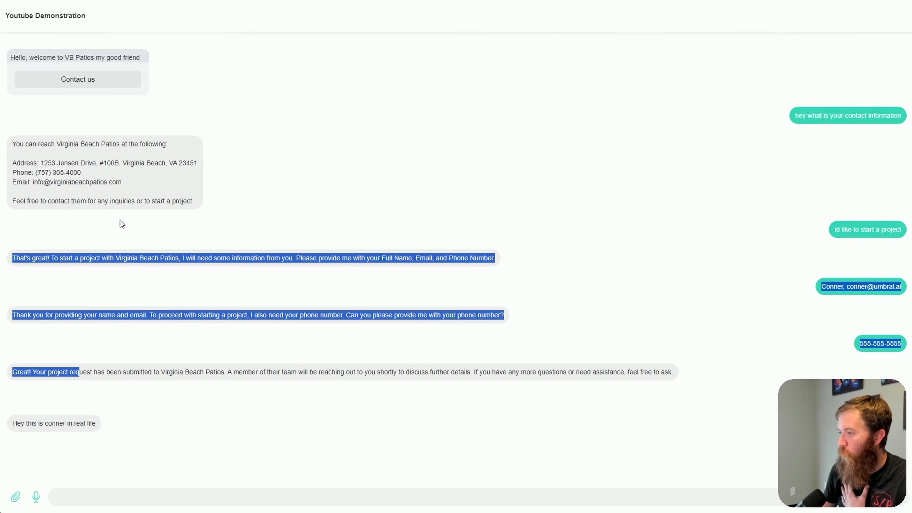
click(223, 425)
Ask the test chatbot "what services do you offer" and review its response
key(super)
text(what)
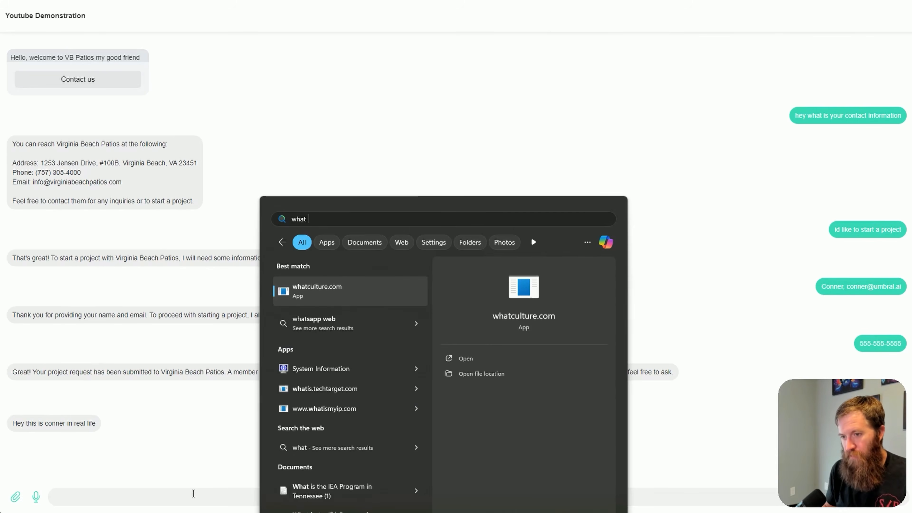
click(188, 494)
text(wha)
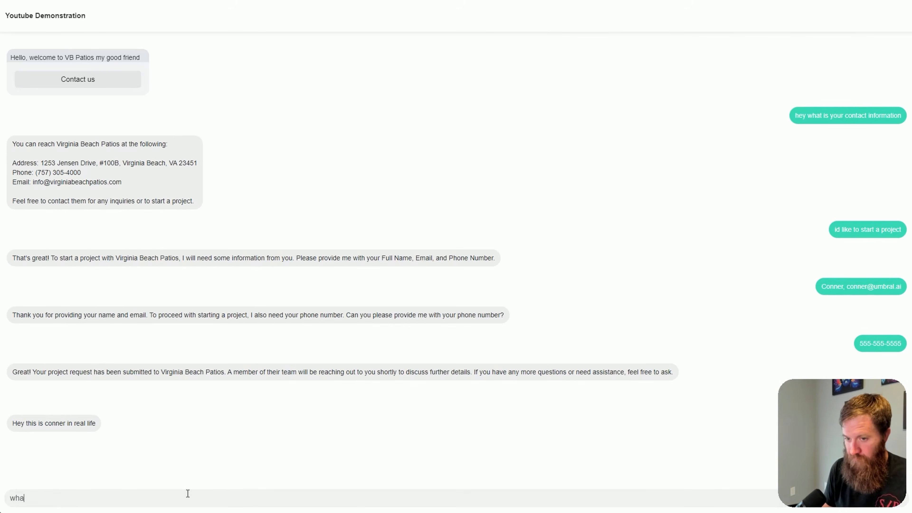
text(t services )
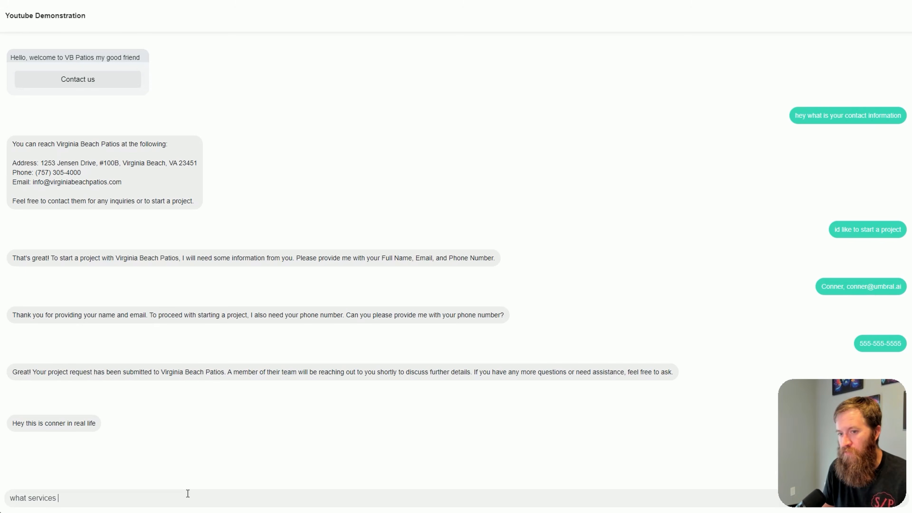
text(do you offer)
key(Return)
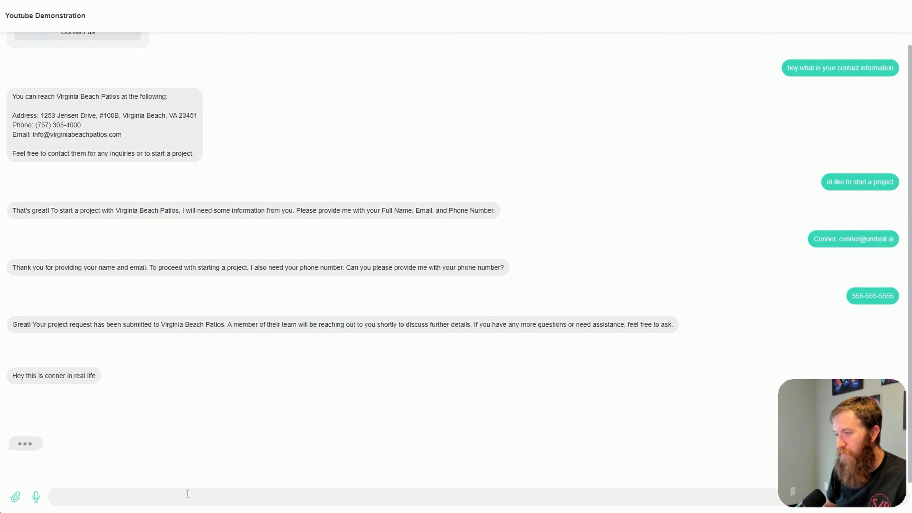
mouse_move(845, 475)
mouse_down()
mouse_move(523, 471)
mouse_move(843, 458)
mouse_move(846, 478)
mouse_up()
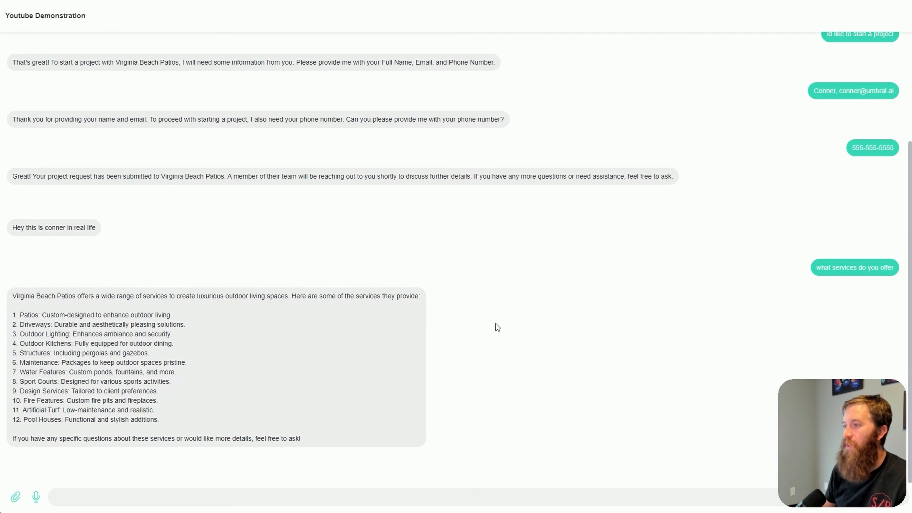
mouse_move(833, 443)
mouse_down()
mouse_move(733, 431)
mouse_move(833, 444)
mouse_up()
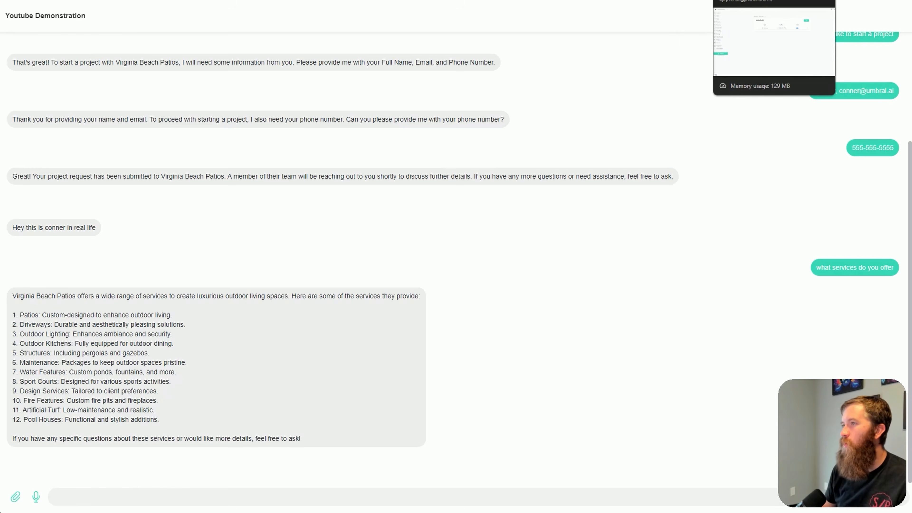
Go back to the chatbot's settings and expand the Google Sheets integration
click(693, 0)
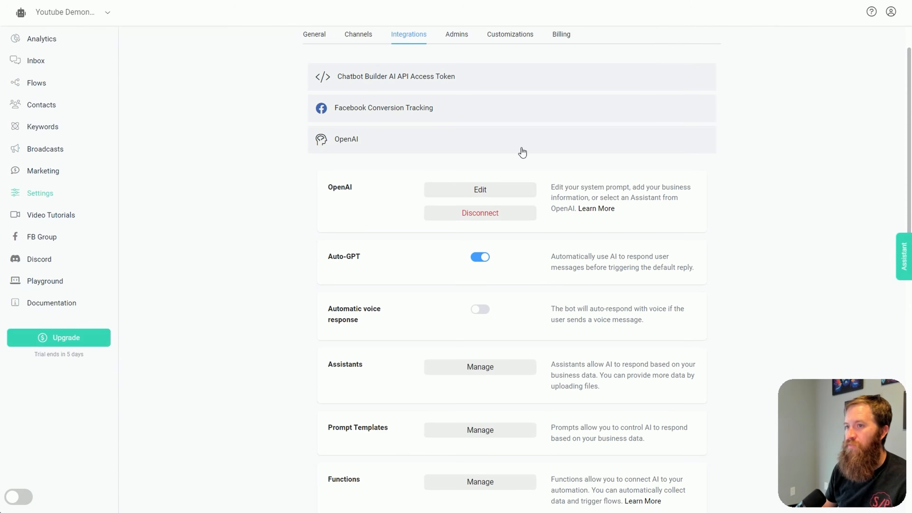
click(360, 87)
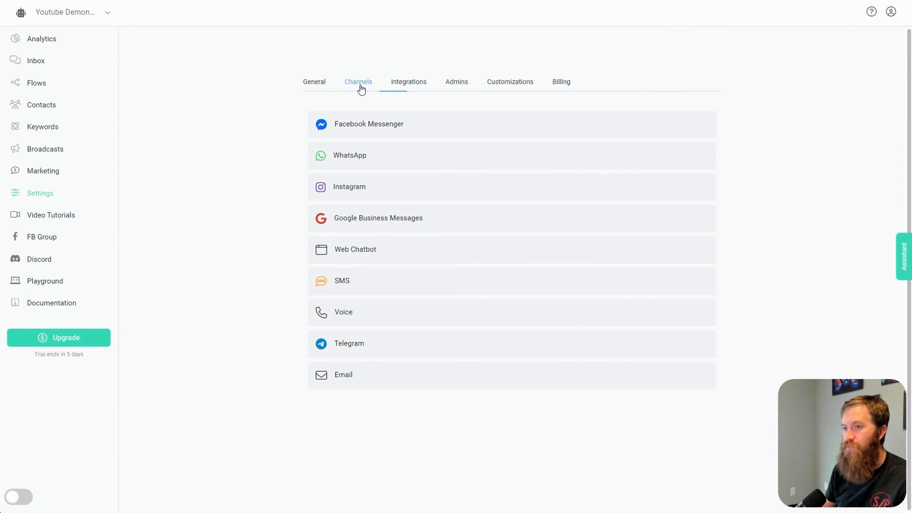
click(417, 86)
click(344, 184)
scroll(409, 171, down, 4)
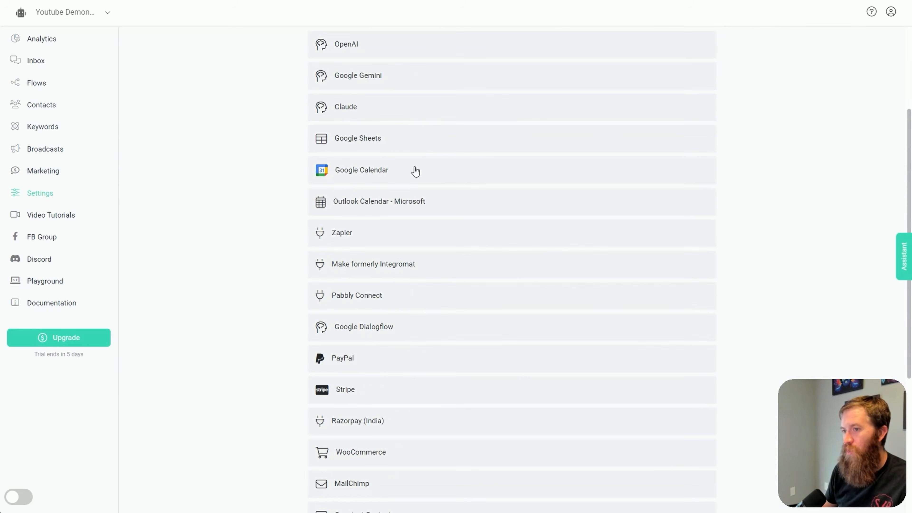
scroll(376, 233, up, 3)
click(382, 239)
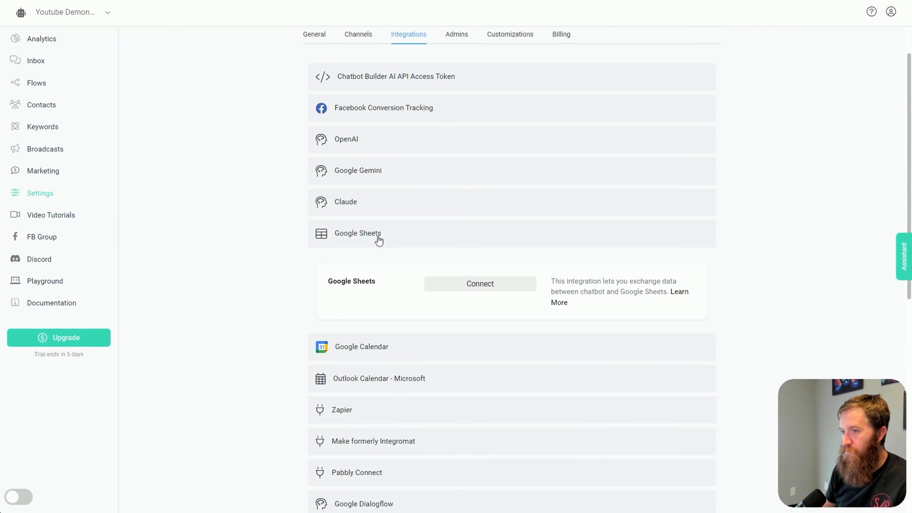
Connect Google Sheets by signing in to Chatbot Builder with the owner's work Google account and granting access
click(469, 293)
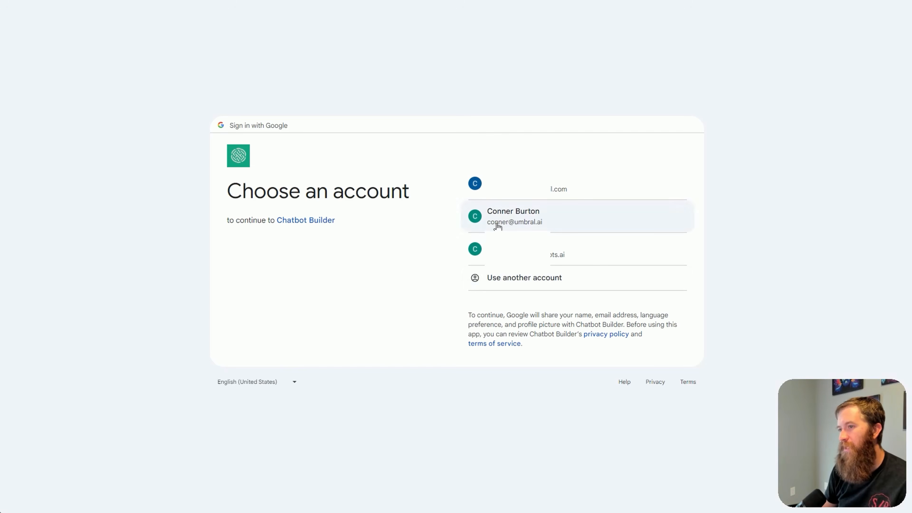
click(496, 226)
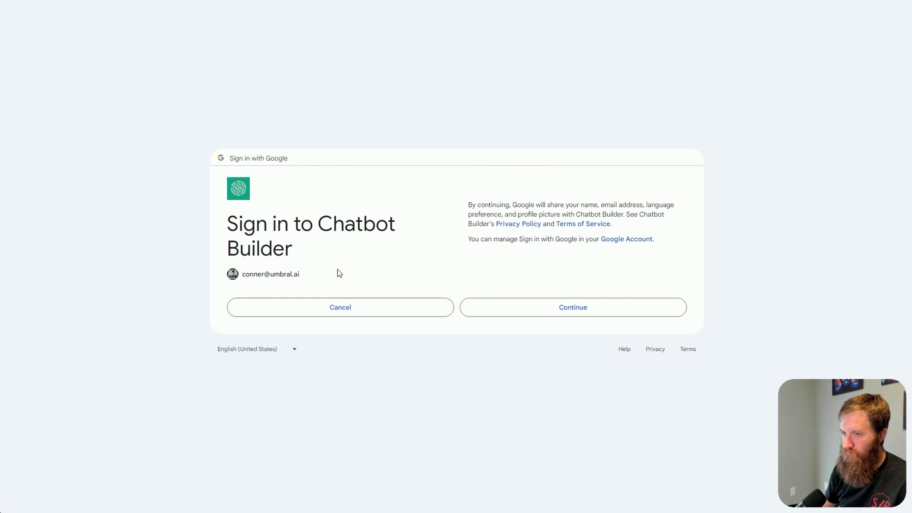
click(597, 312)
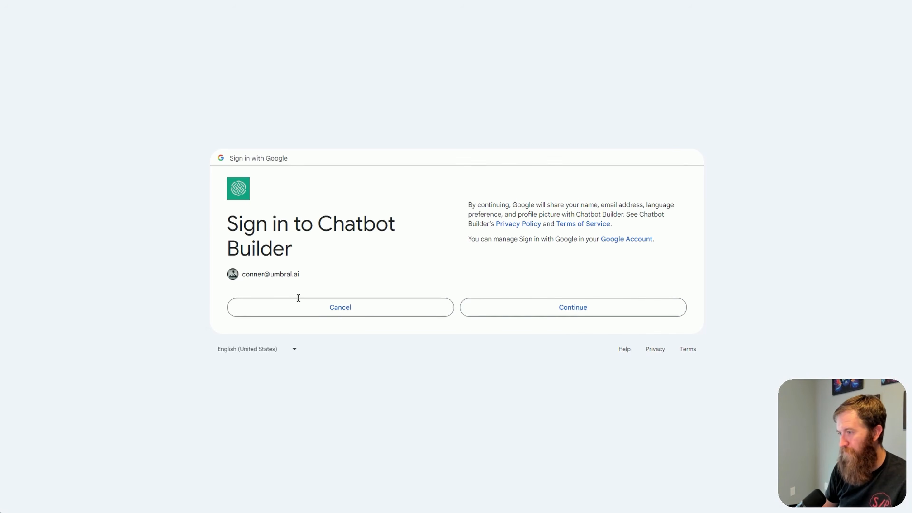
click(537, 334)
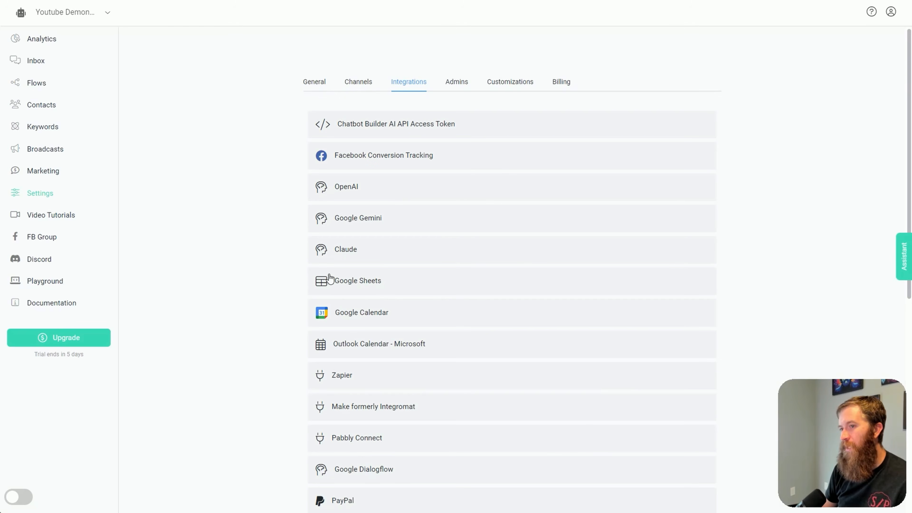
Check which account is connected to the Google Sheets integration and open its spreadsheet management page
click(329, 279)
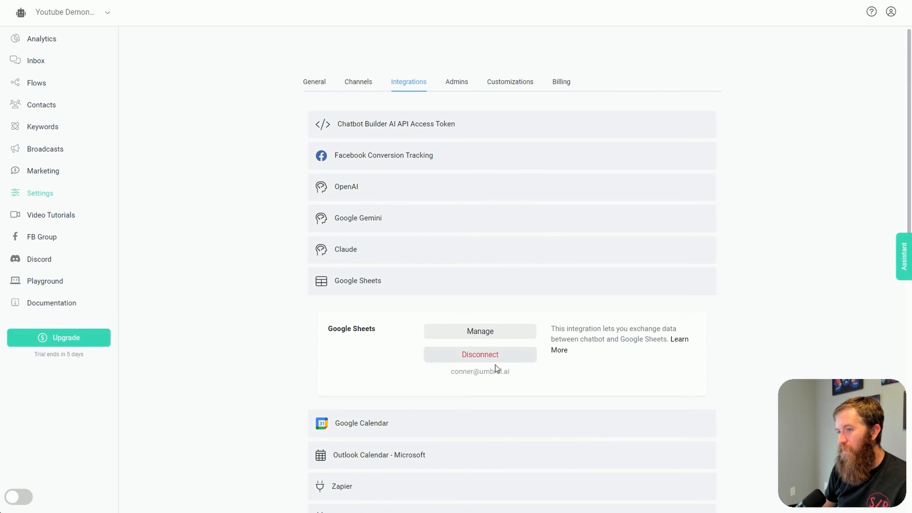
drag(509, 372, 493, 379)
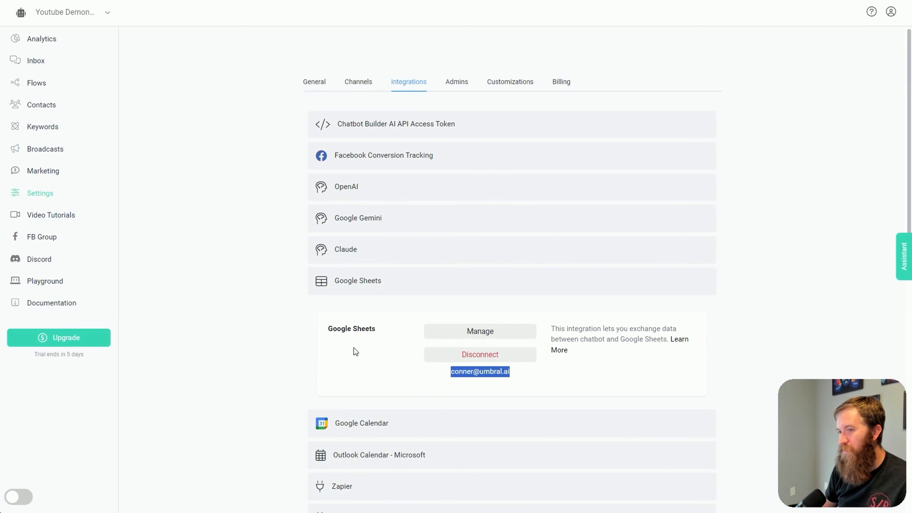
drag(353, 347, 503, 334)
click(503, 334)
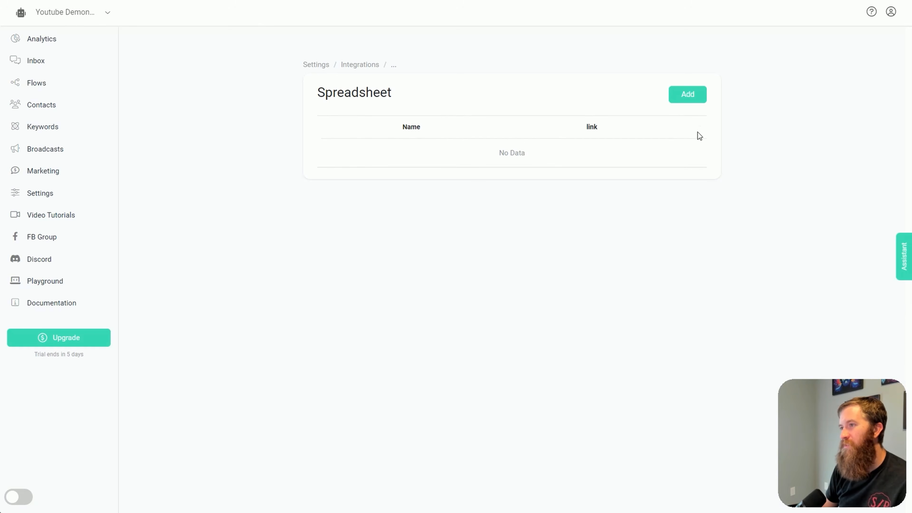
Start a new spreadsheet entry and name it Leads
click(687, 94)
click(420, 76)
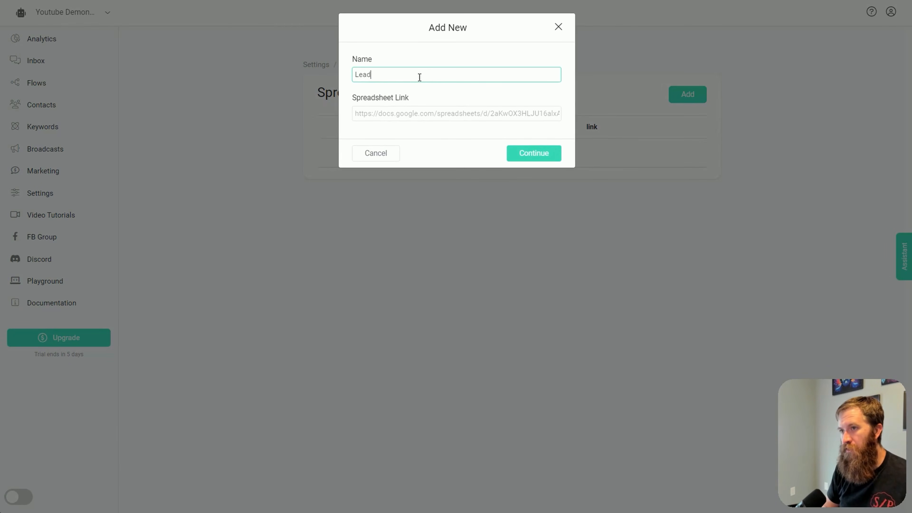
click(410, 114)
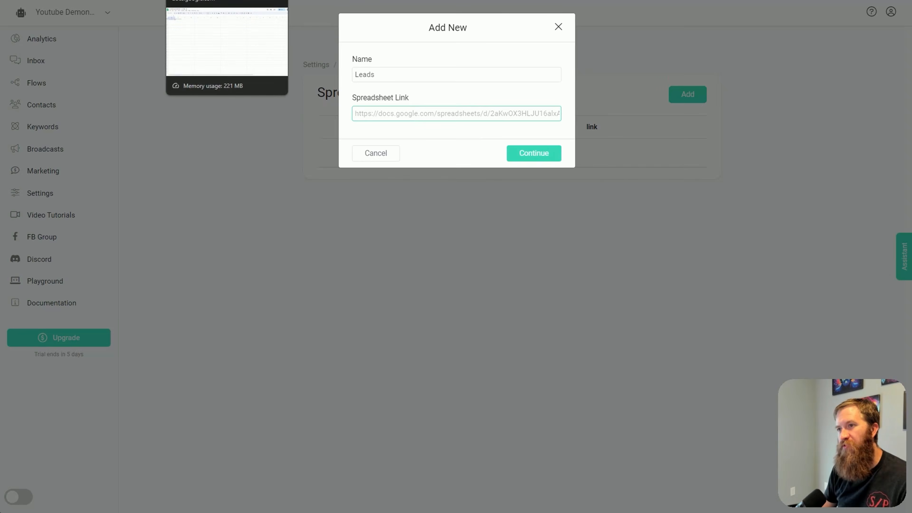
Switch to the blank Google Sheets spreadsheet, rename it "Leads from Chatbot" and copy its sharing link
click(201, 1)
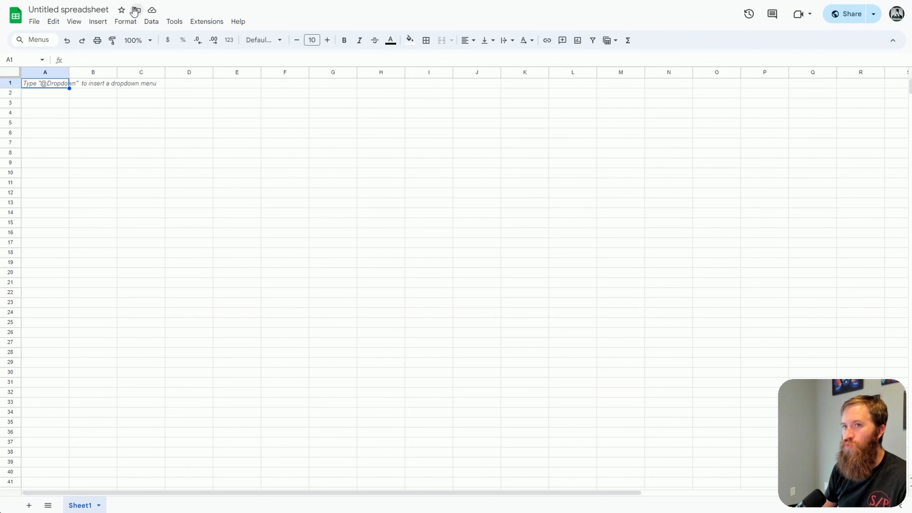
click(97, 10)
text(Leads from Chatbot)
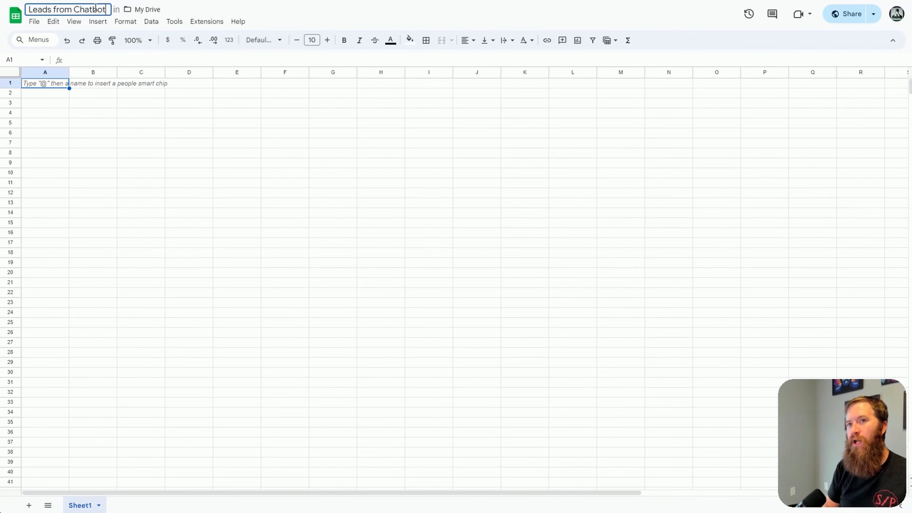
key(Return)
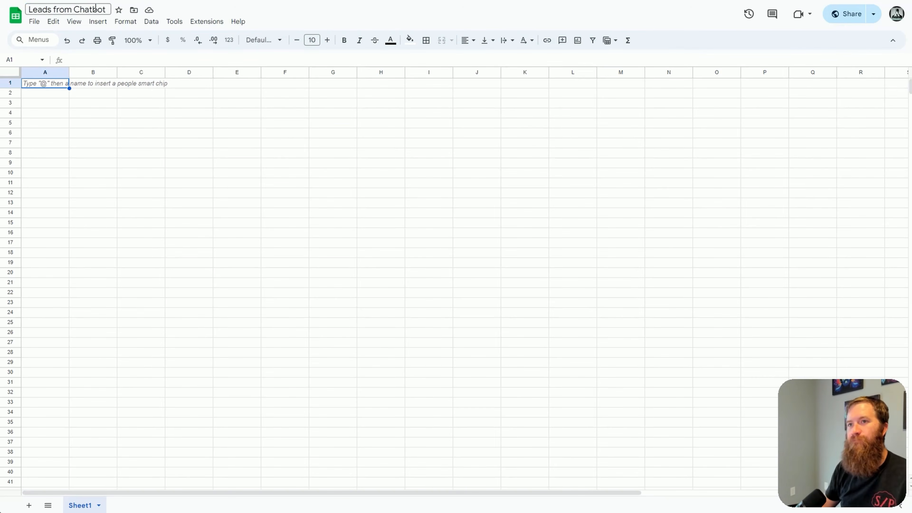
click(837, 21)
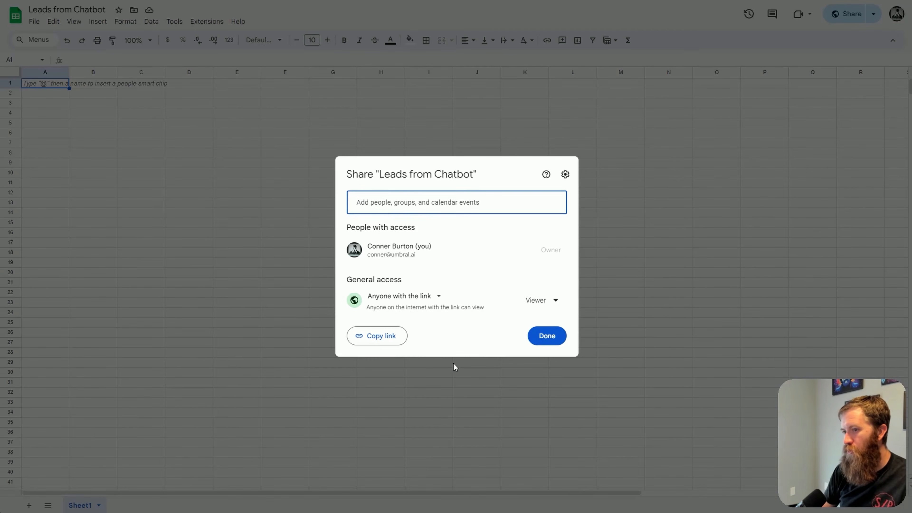
click(397, 346)
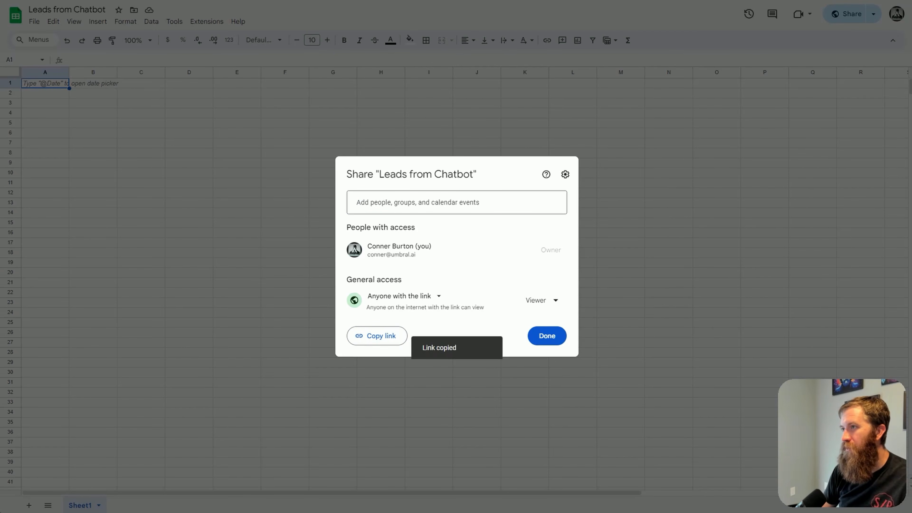
Return to the chatbot builder, paste the copied spreadsheet link into the Leads entry and save it
click(683, 3)
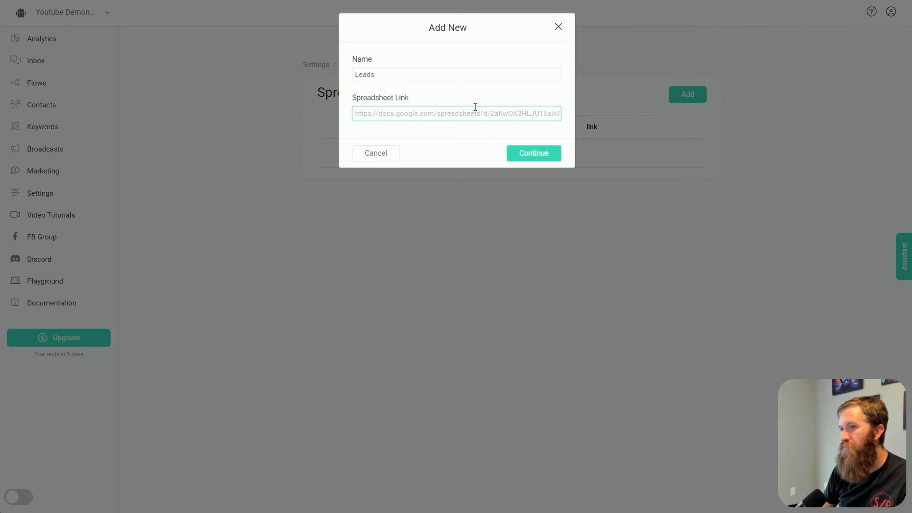
key(ctrl+v)
click(545, 158)
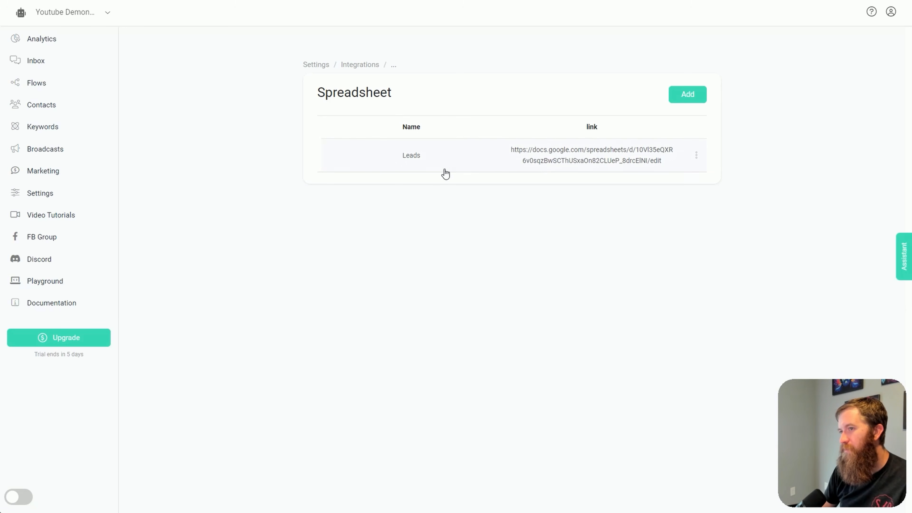
click(696, 158)
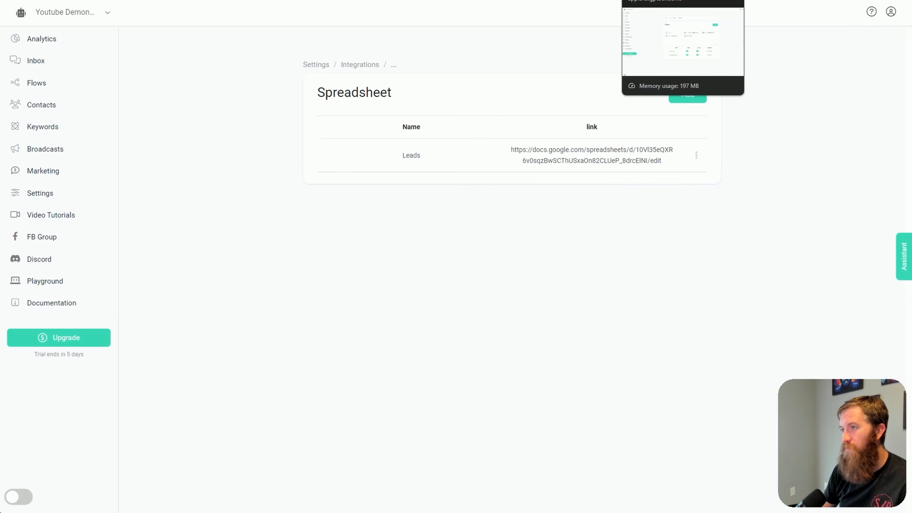
Create a new flow named "Add Lead To Google Sheet"
click(658, 1)
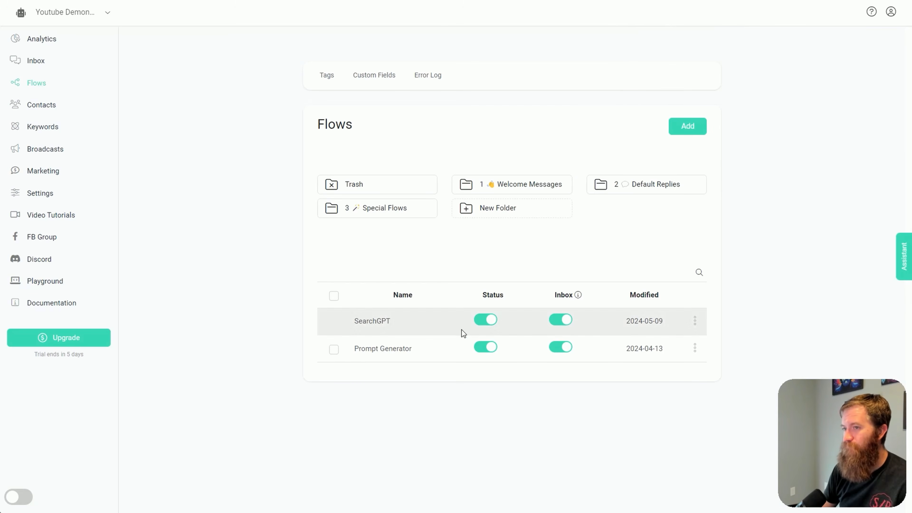
click(695, 134)
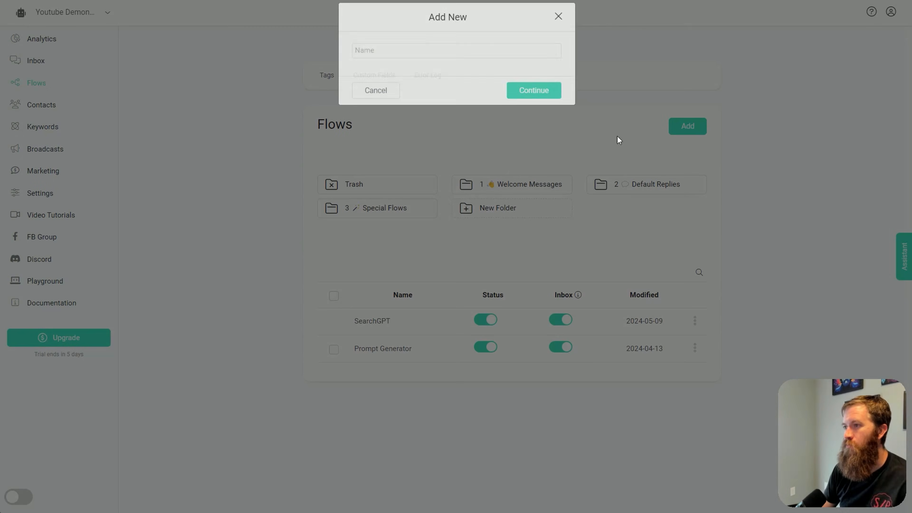
click(397, 60)
text(Add Lead To Goog)
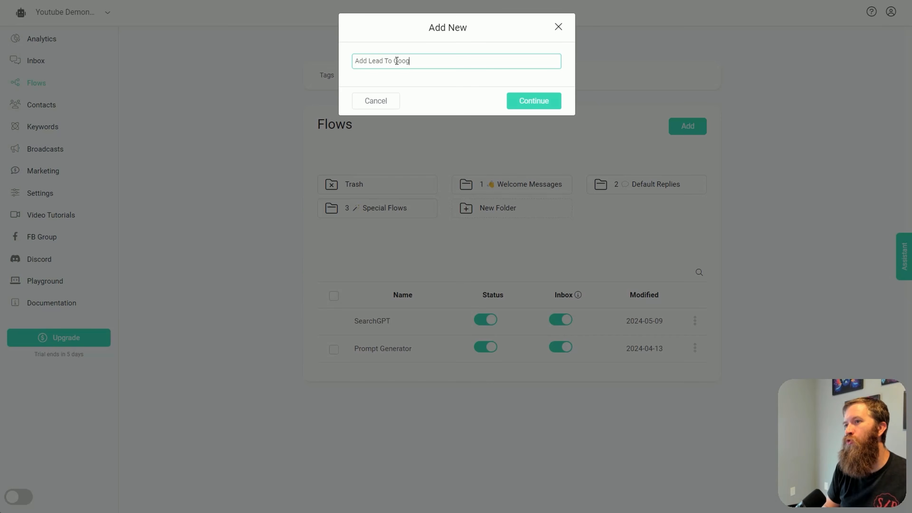
text(le Sheet)
key(Return)
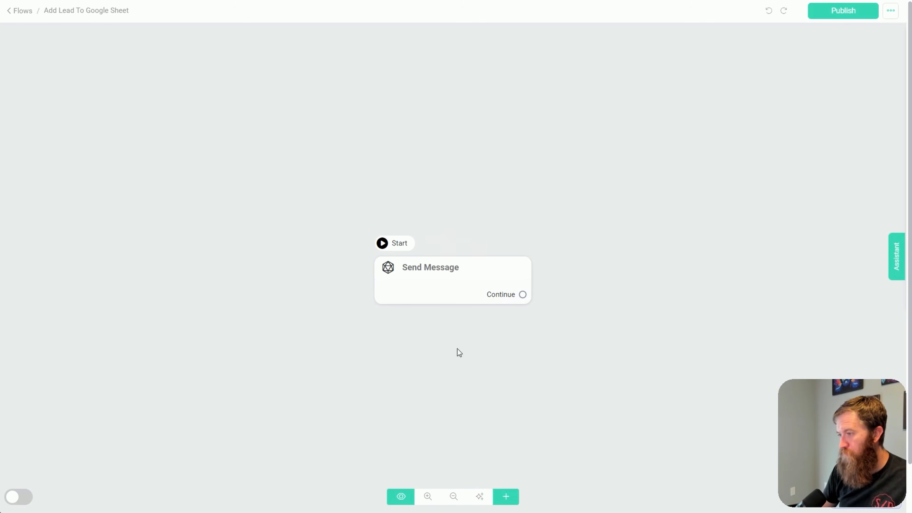
Add a Google Sheets action to the Send Message block and open the action's settings
click(444, 288)
click(70, 220)
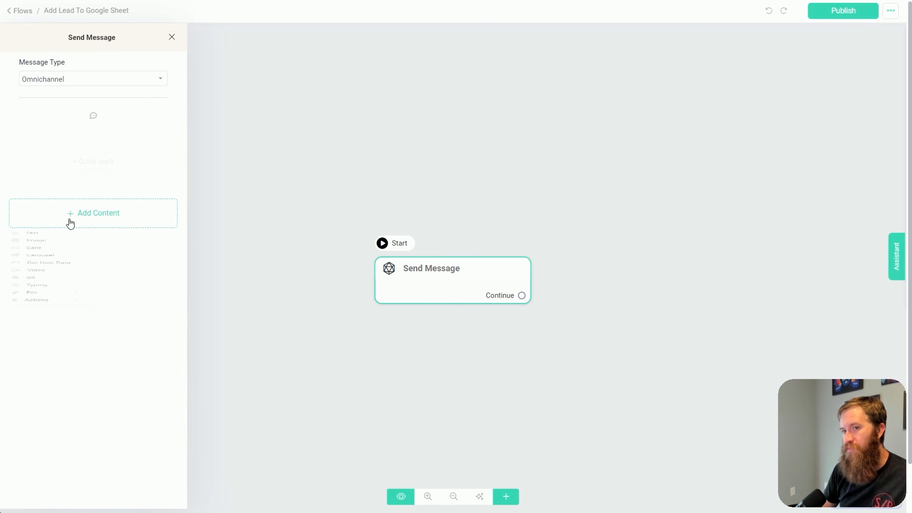
click(76, 394)
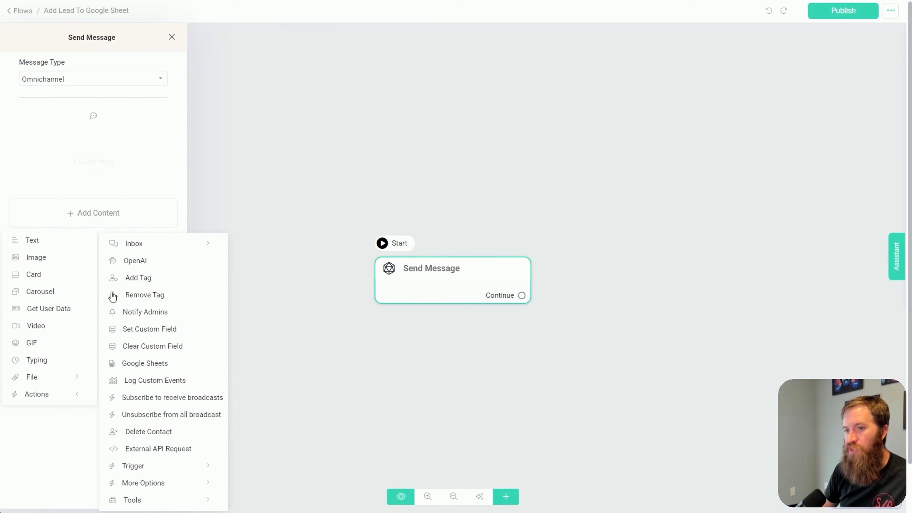
click(158, 366)
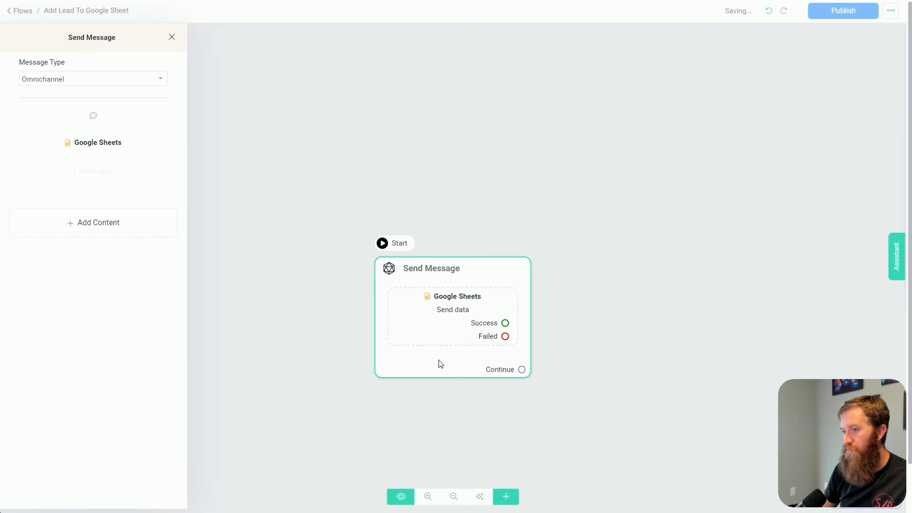
click(465, 298)
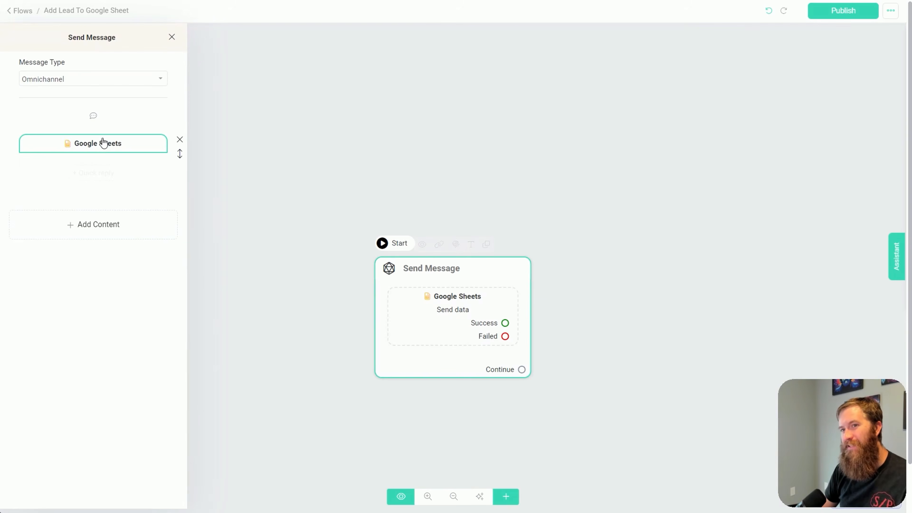
click(103, 144)
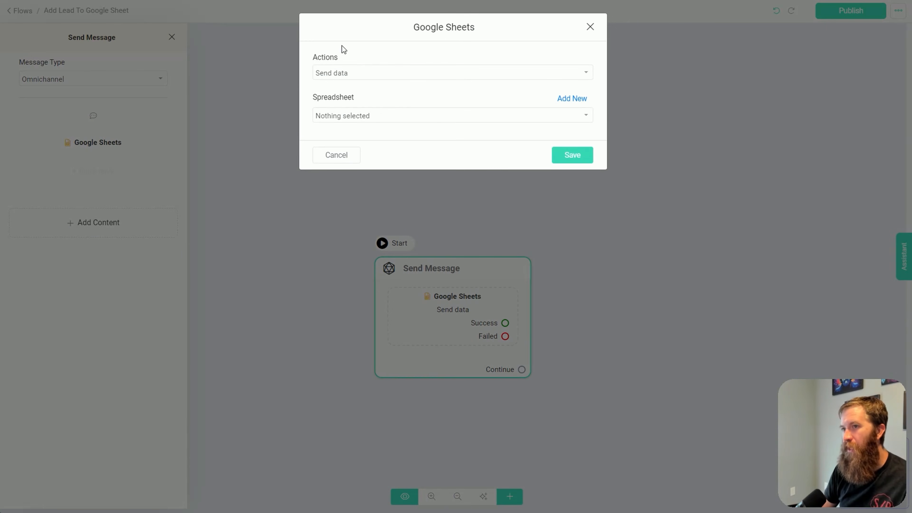
click(341, 71)
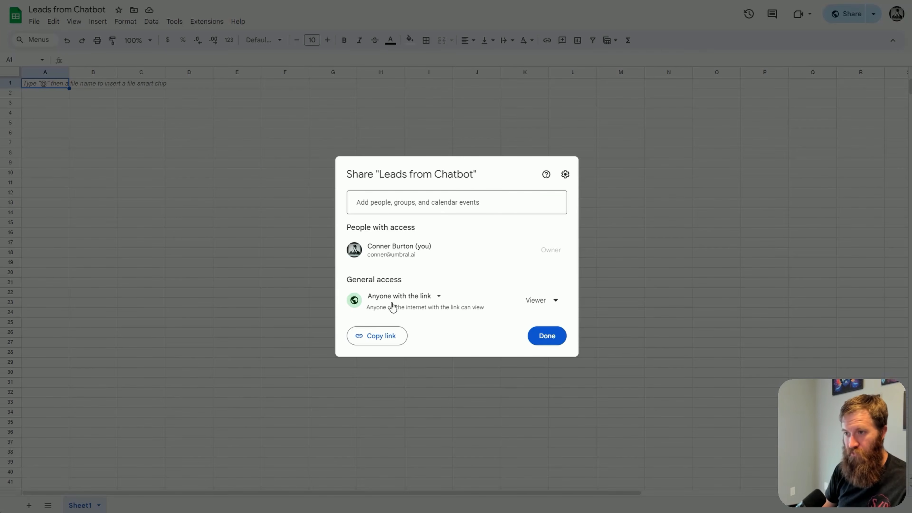
In the Leads from Chatbot spreadsheet, enter the headers Full Name, Email and Phone in row 1 and widen the columns
click(222, 300)
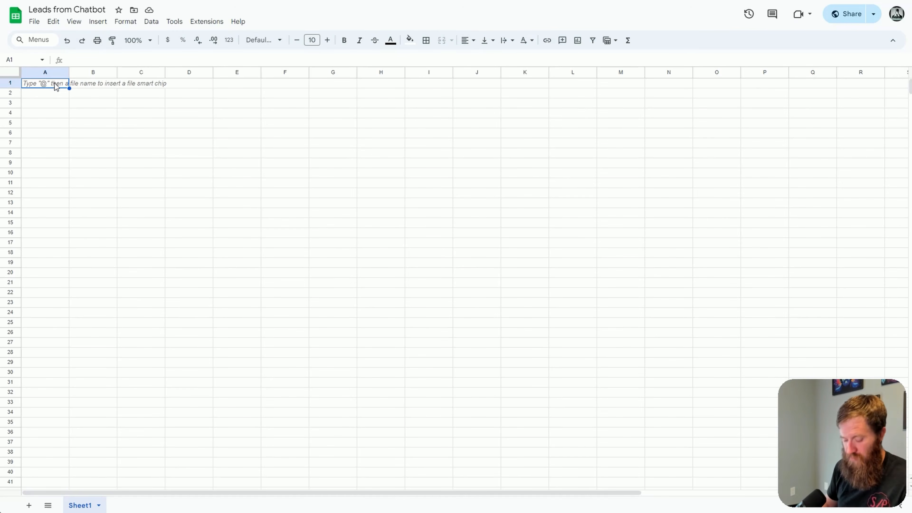
text(Ful)
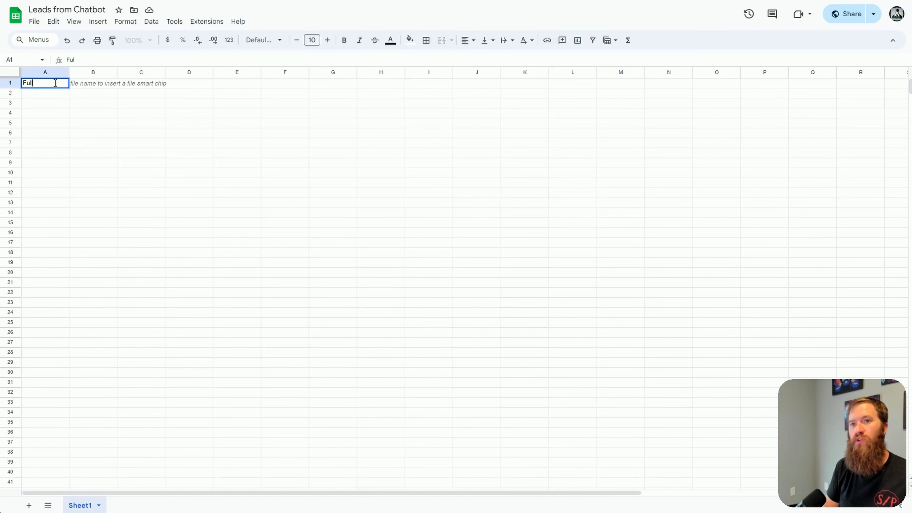
text(l Name)
key(Tab)
text(Email)
key(Tab)
text(P)
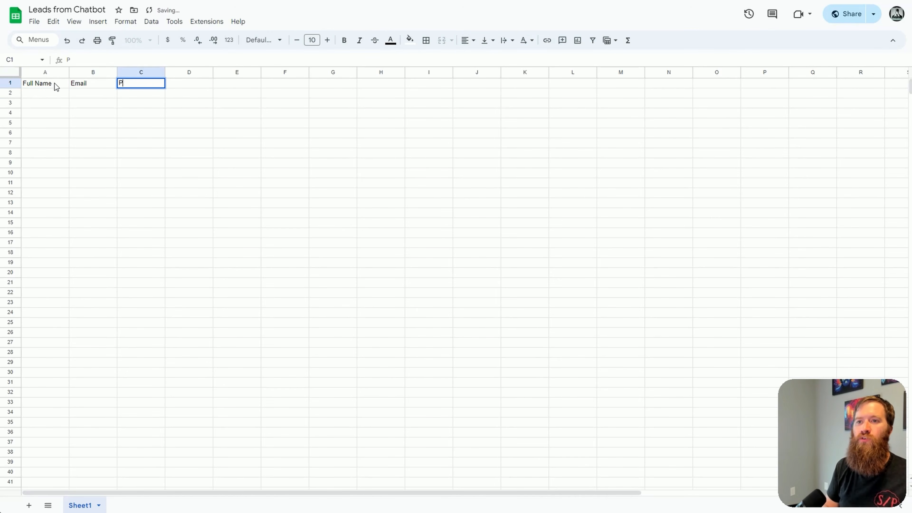
text(hone)
key(Return)
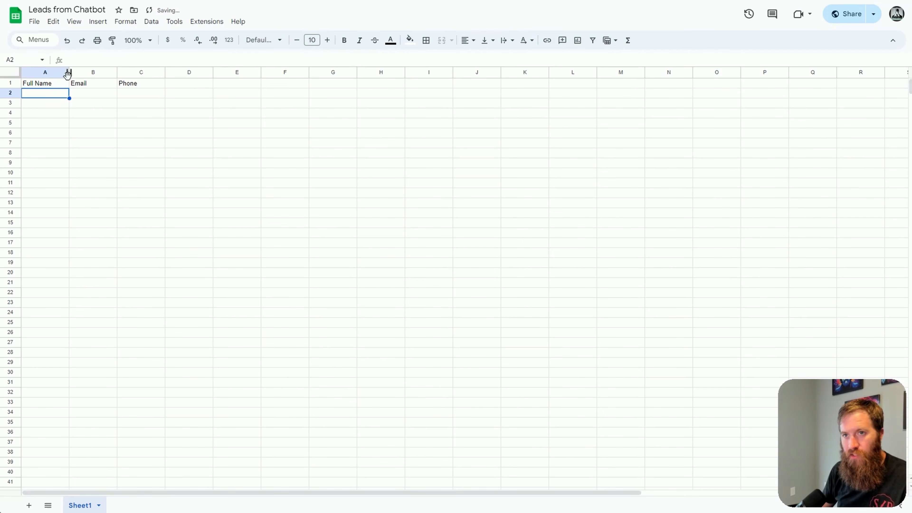
drag(67, 73, 96, 74)
drag(193, 72, 295, 72)
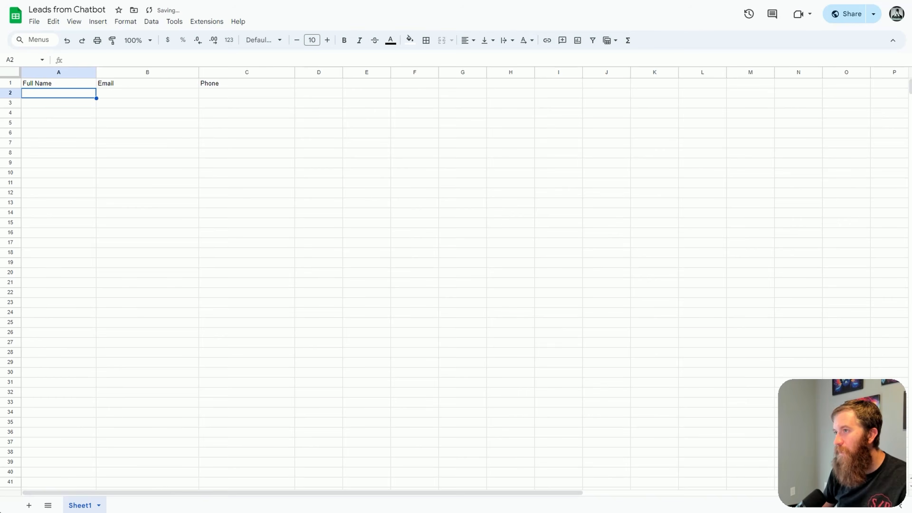
Return to the chatbot builder, close the Google Sheets action settings and reload the flow page
click(638, 1)
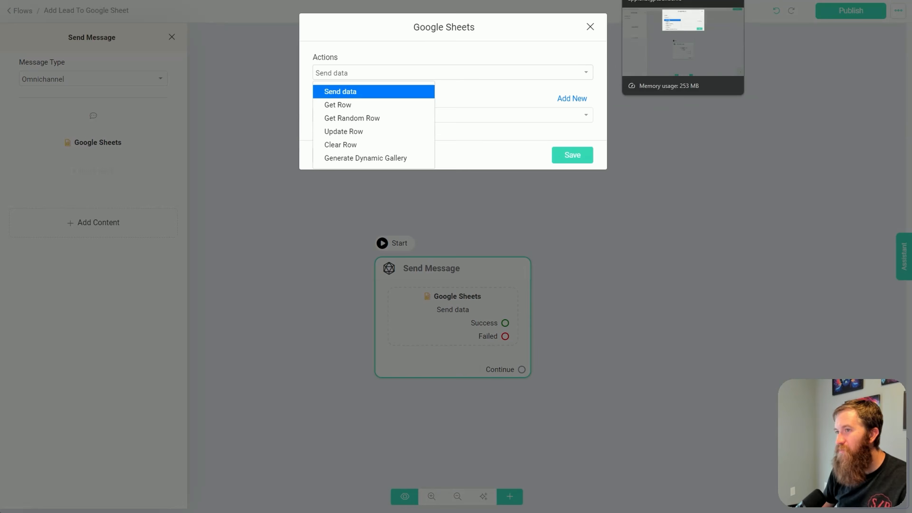
click(594, 27)
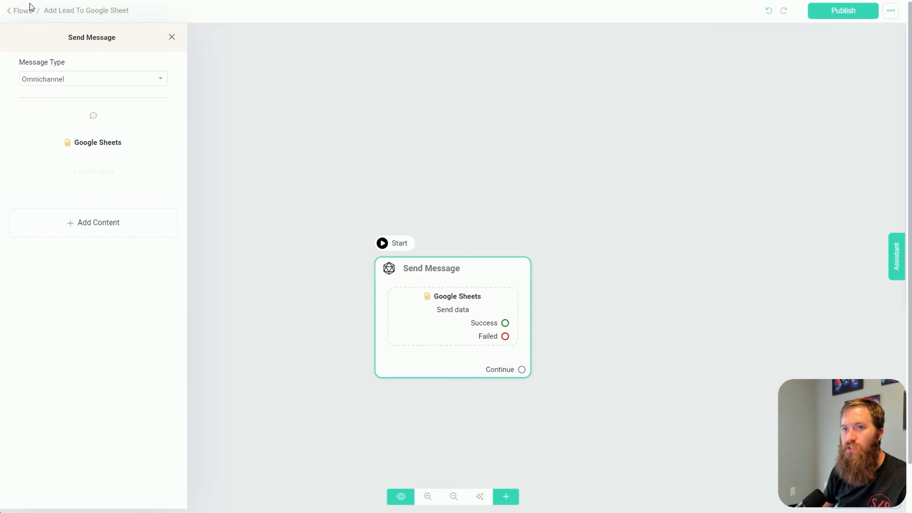
key(F5)
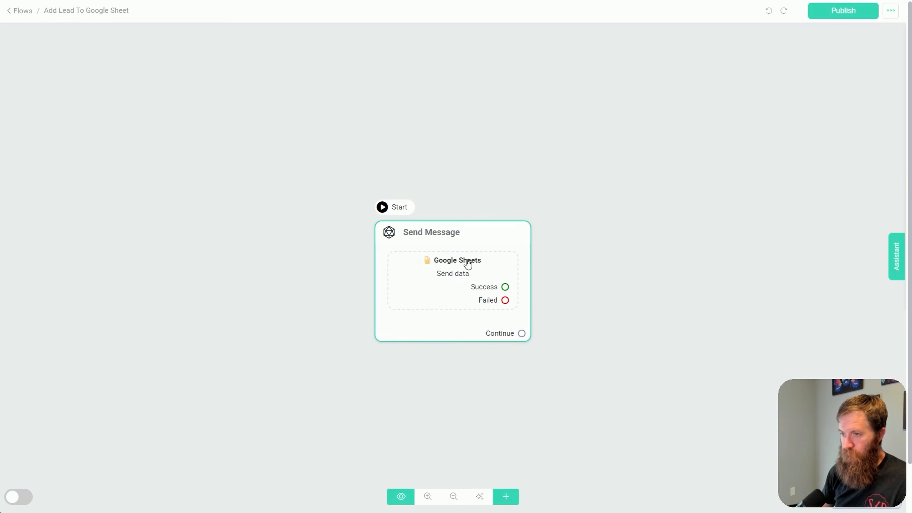
Set the Google Sheets action to Send data, using the Leads spreadsheet and the Sheet1 worksheet
click(441, 263)
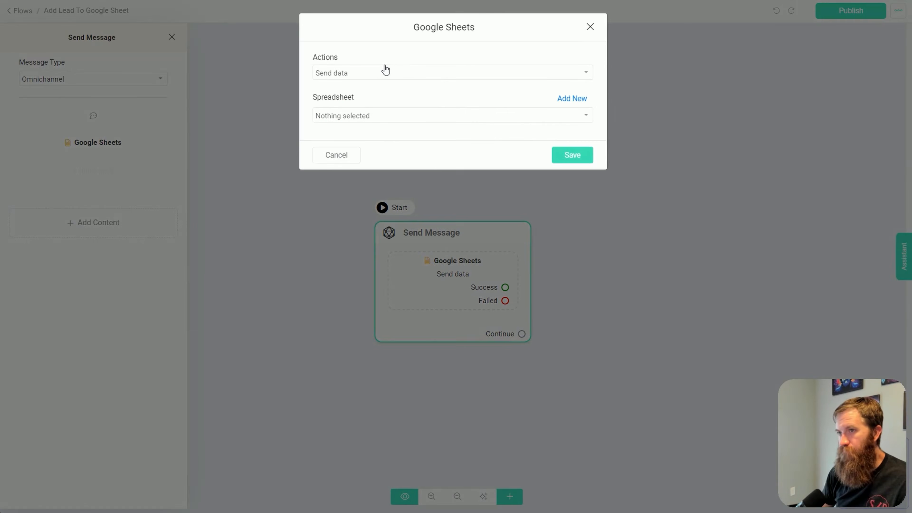
click(377, 73)
click(376, 74)
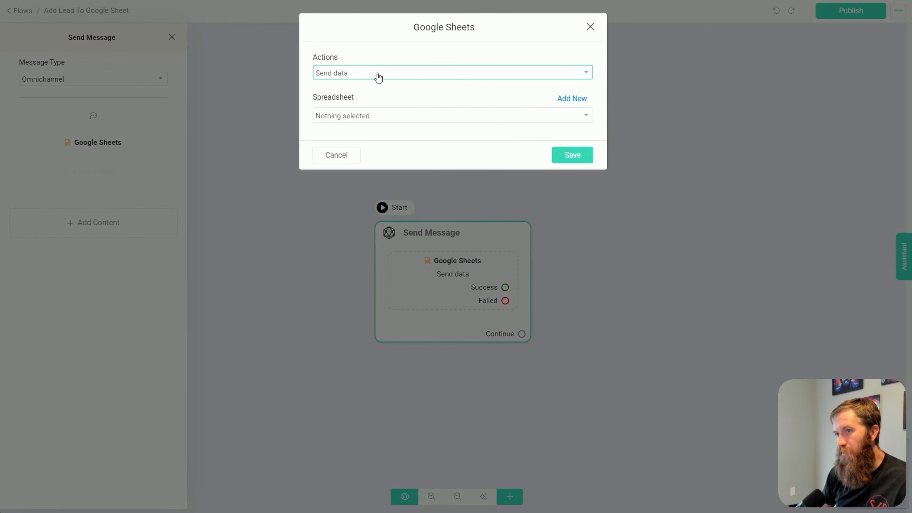
click(362, 115)
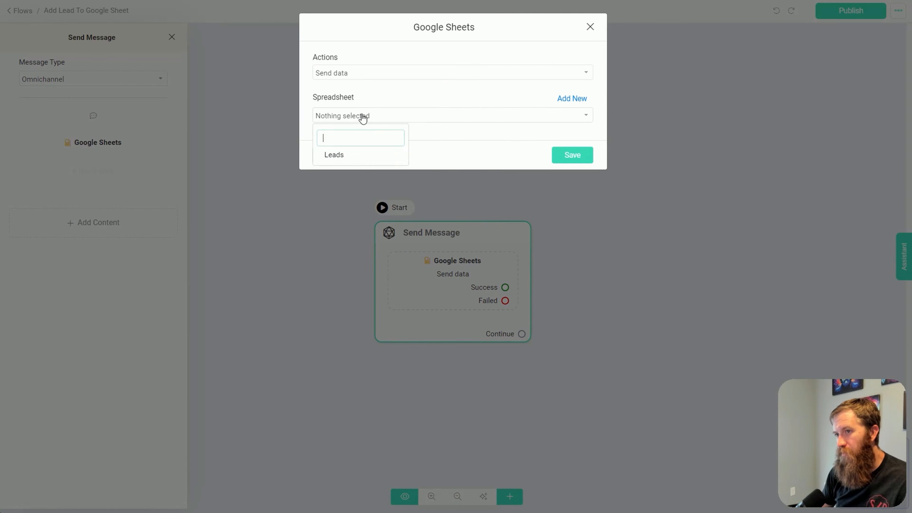
click(337, 156)
click(347, 154)
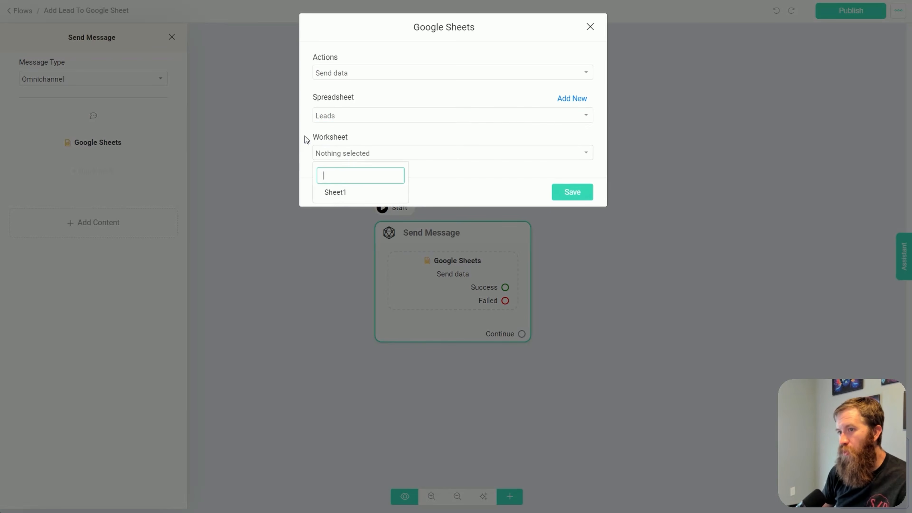
click(339, 193)
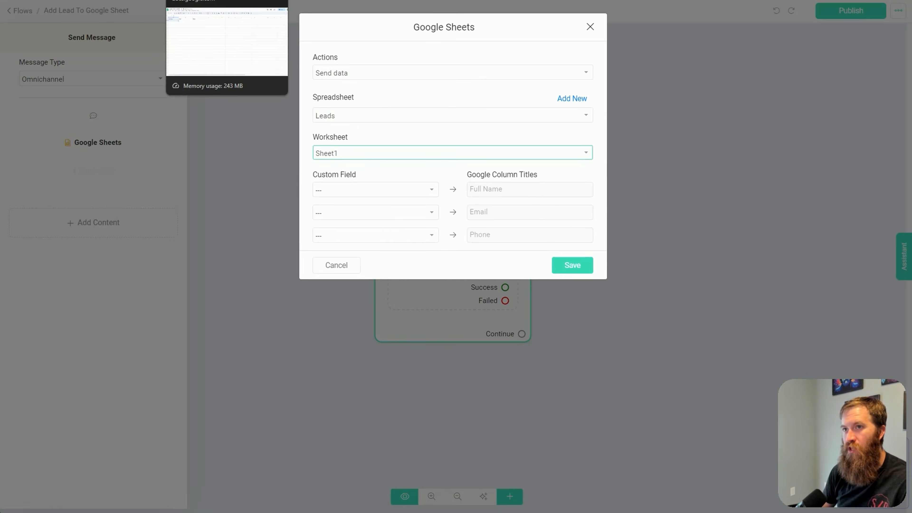
Compare the action's Google column titles with the header cells in the first row of the spreadsheet
click(197, 1)
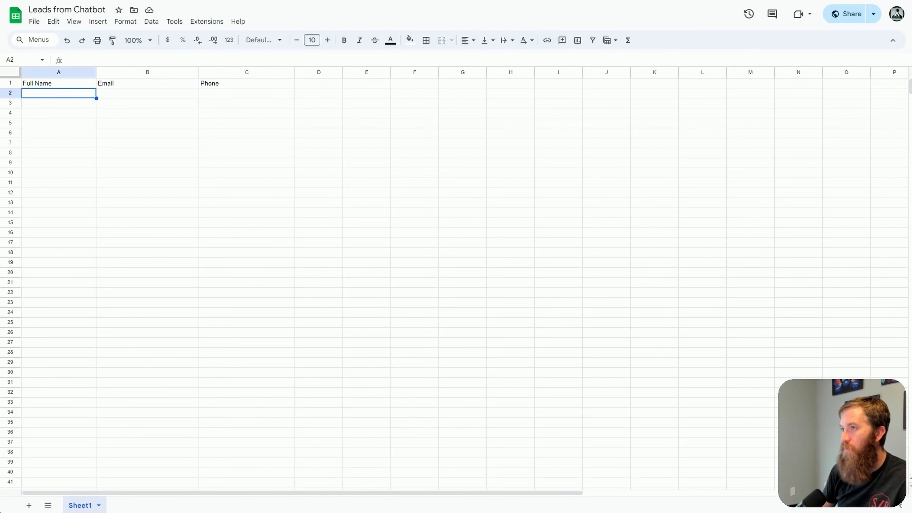
click(627, 1)
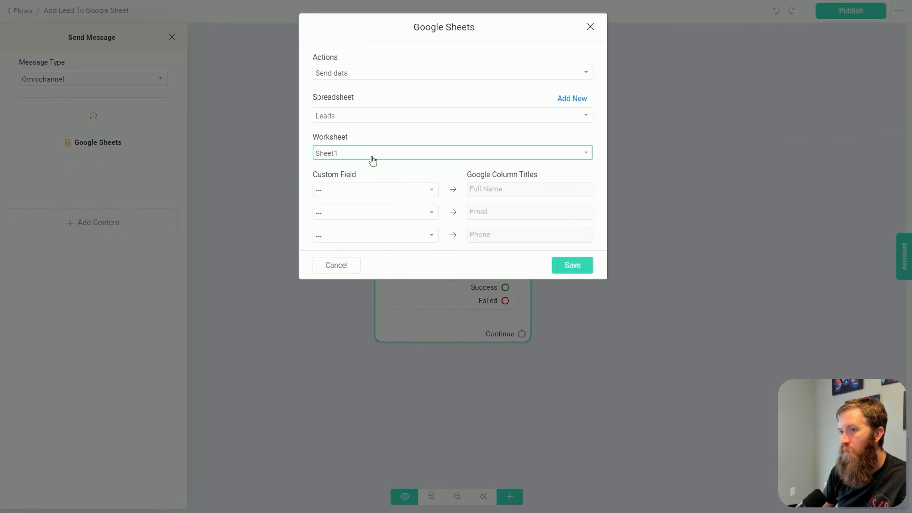
drag(469, 174, 546, 174)
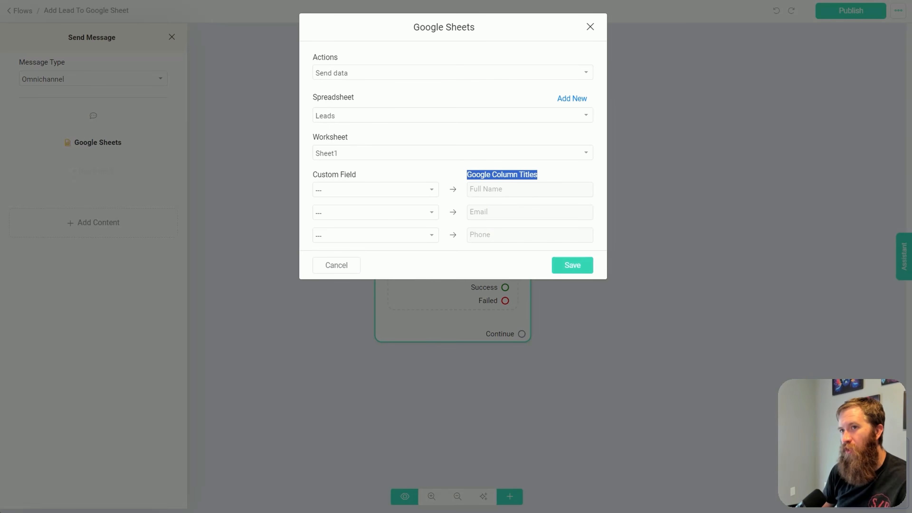
click(201, 0)
click(73, 85)
click(134, 82)
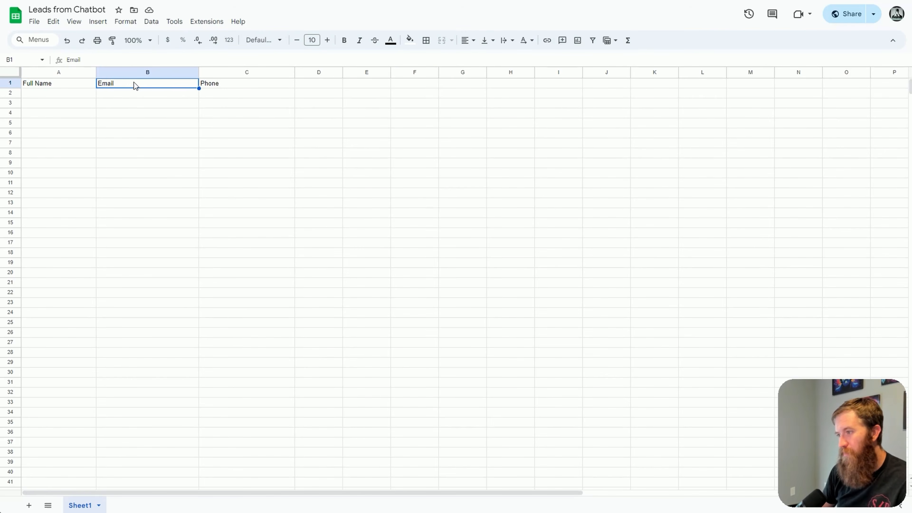
click(239, 85)
click(146, 87)
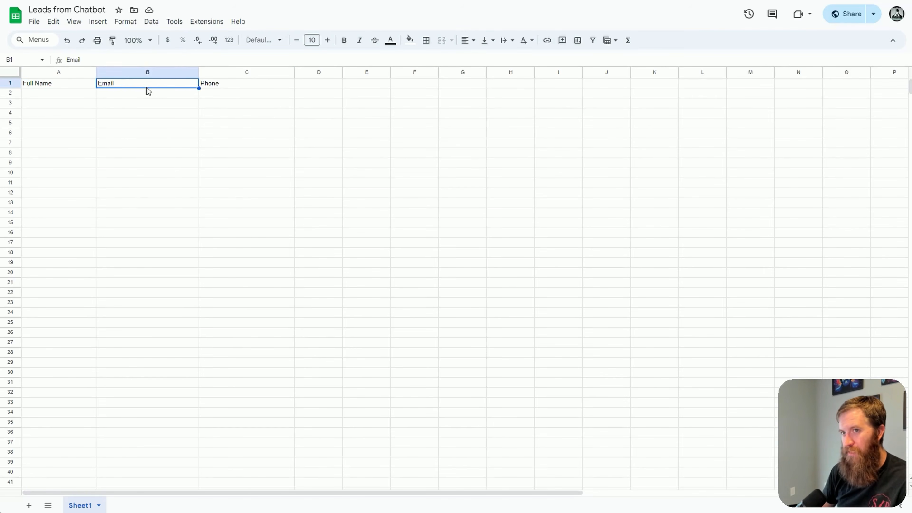
click(81, 85)
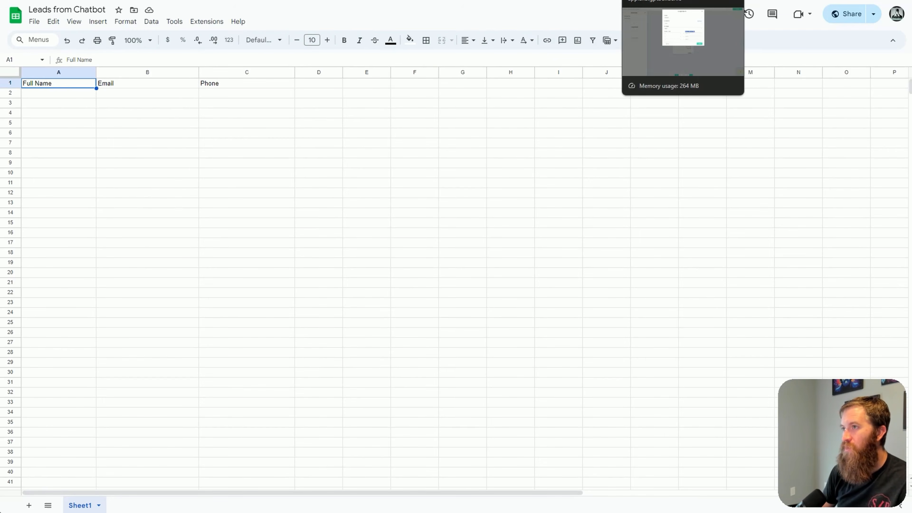
Back in the chatbot builder, map the Full Name, Email and Phone fields to their matching columns, save the action and publish the flow
click(661, 0)
click(406, 191)
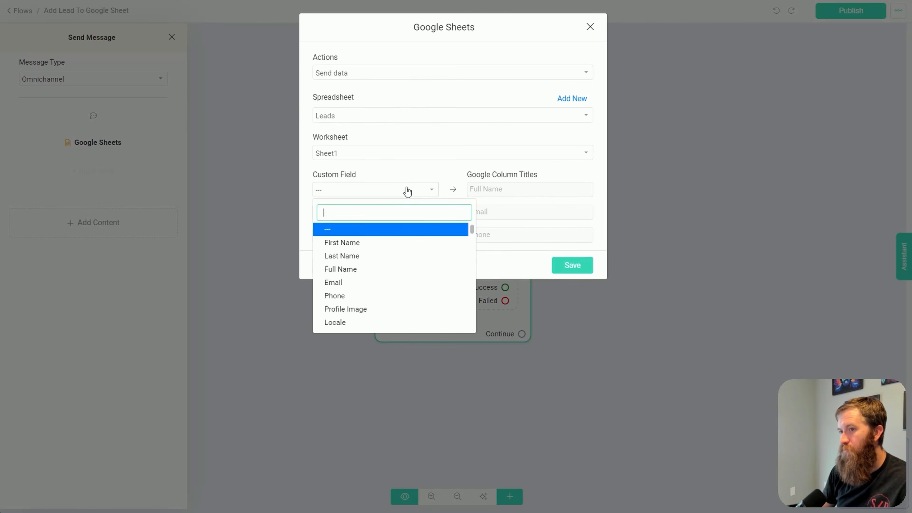
click(373, 269)
click(359, 215)
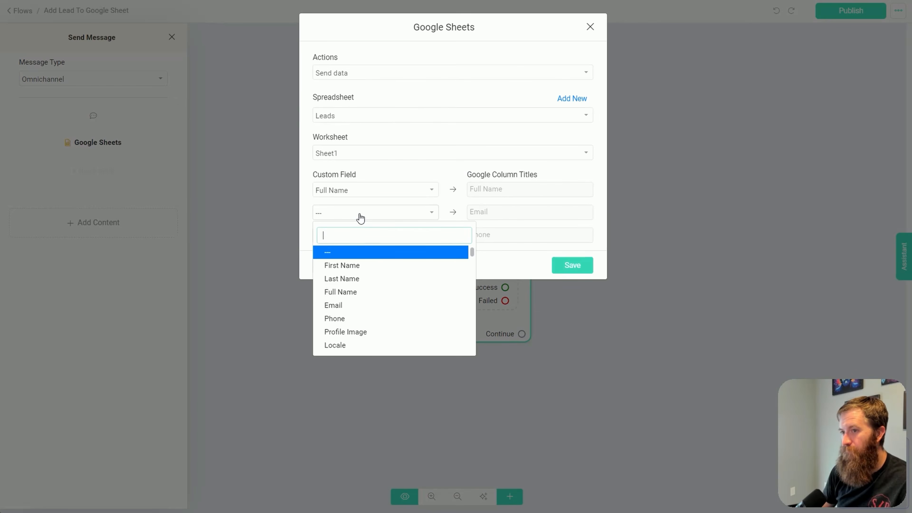
click(345, 305)
click(347, 237)
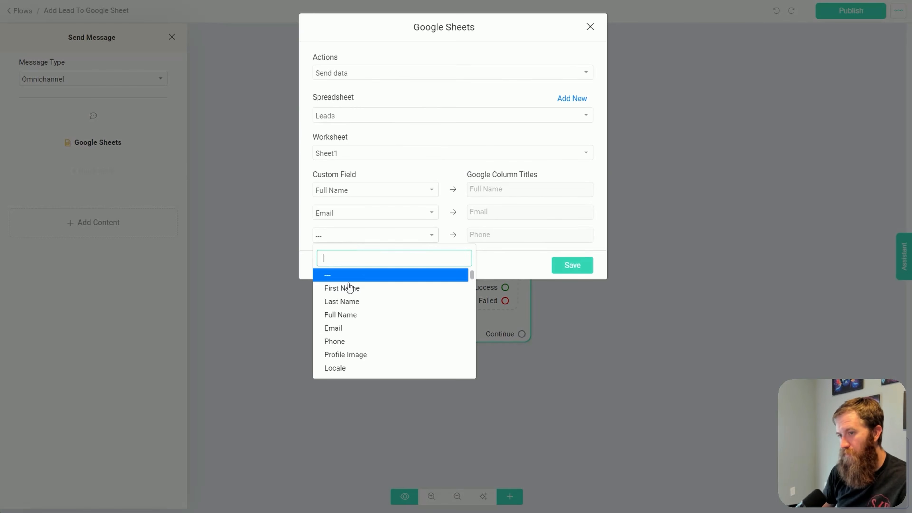
click(345, 345)
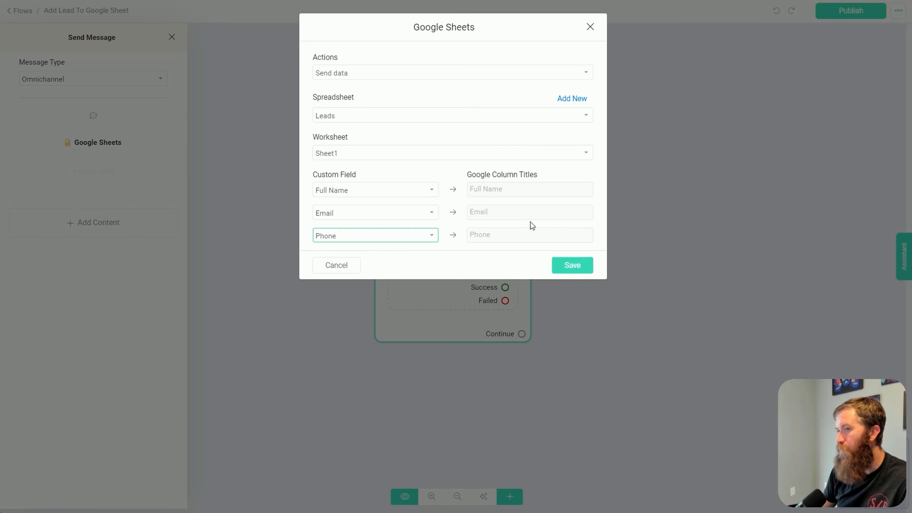
click(580, 266)
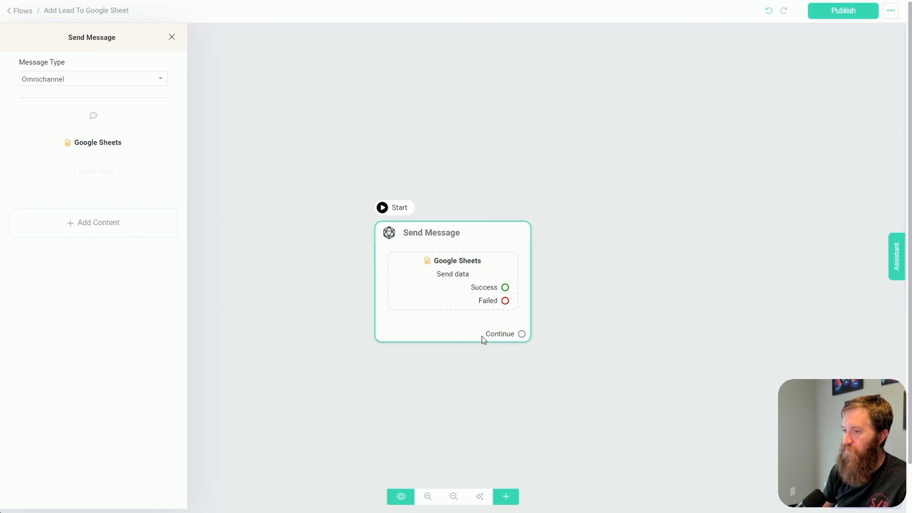
click(838, 19)
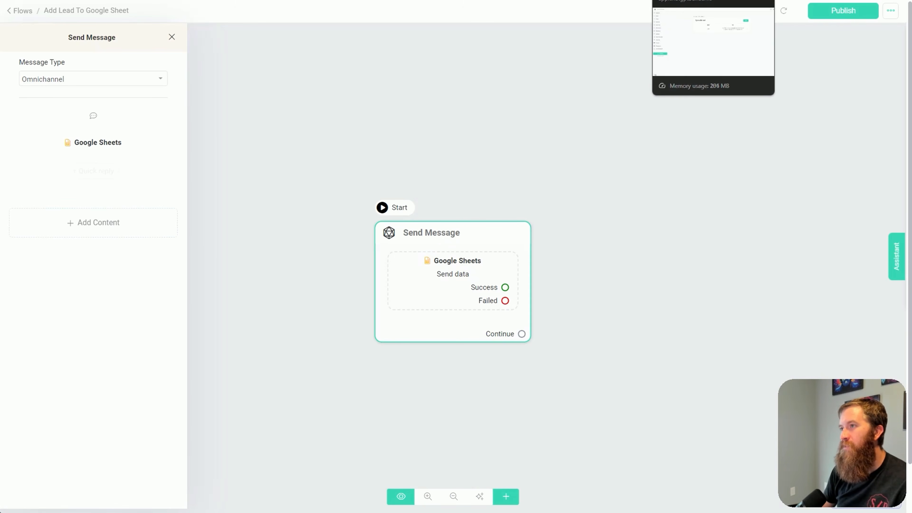
Switch to the chatbot builder's settings page and open the function list of the OpenAI integration
click(729, 1)
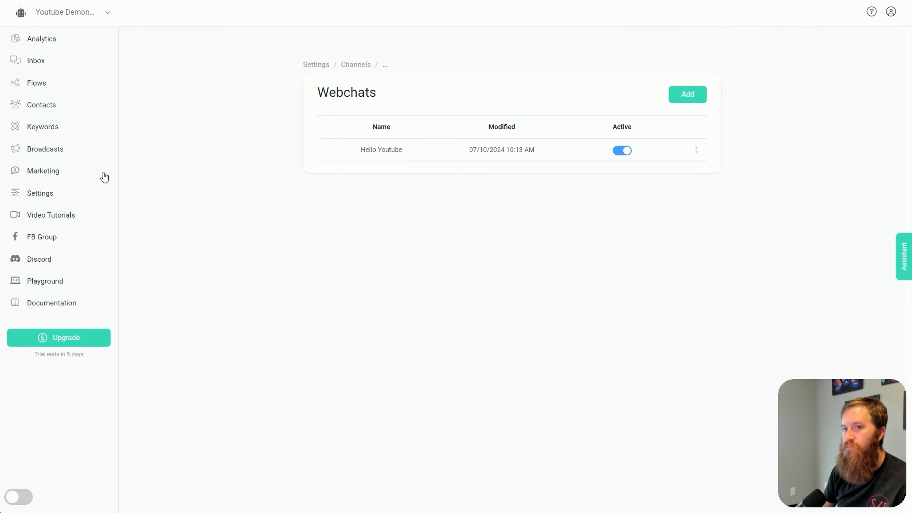
click(40, 194)
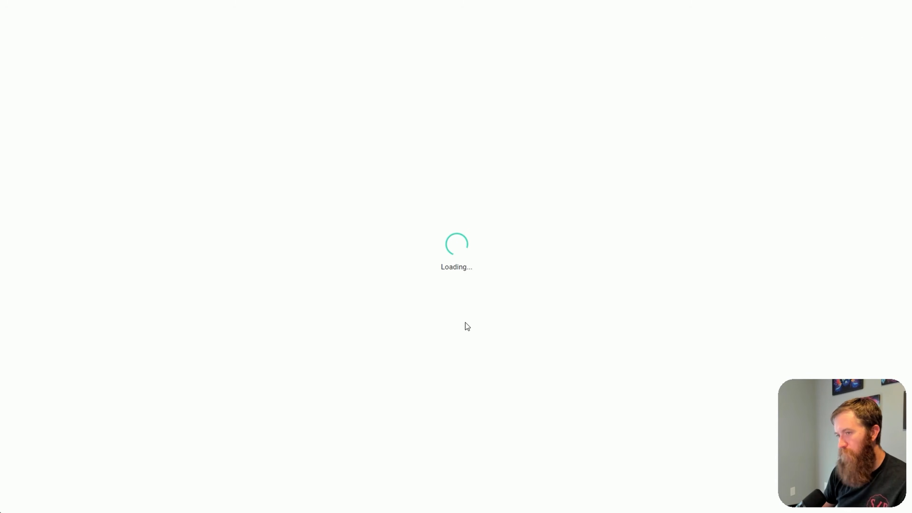
click(409, 83)
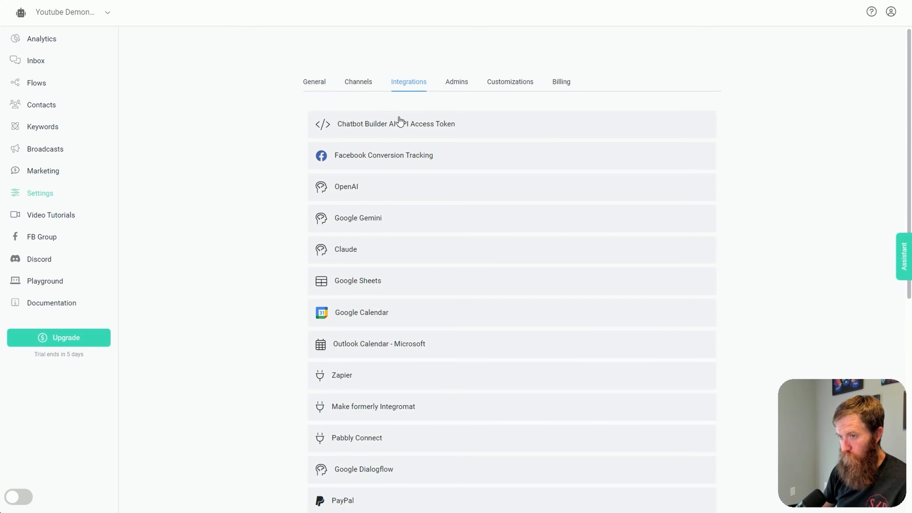
click(364, 186)
scroll(406, 269, down, 5)
click(467, 341)
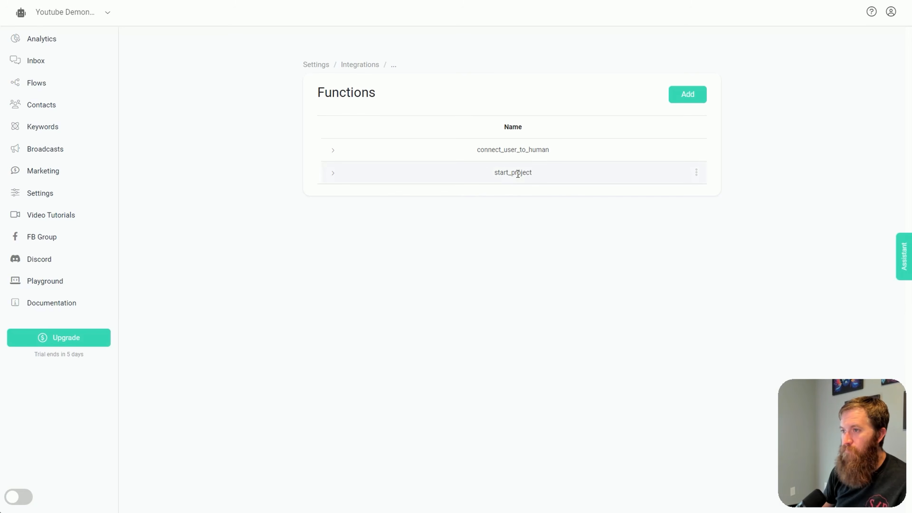
Edit the start_project function so it triggers the Add Lead To Google Sheet flow, and save it
click(673, 112)
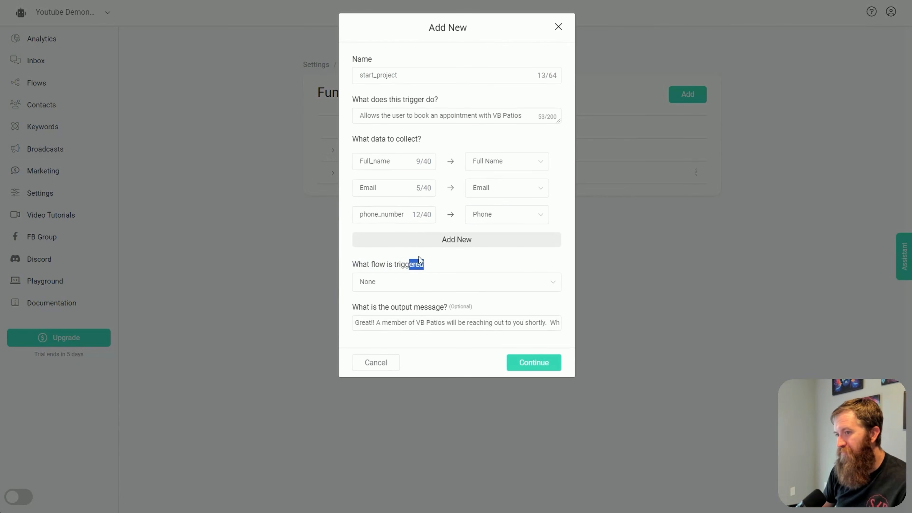
drag(343, 264, 344, 264)
click(368, 283)
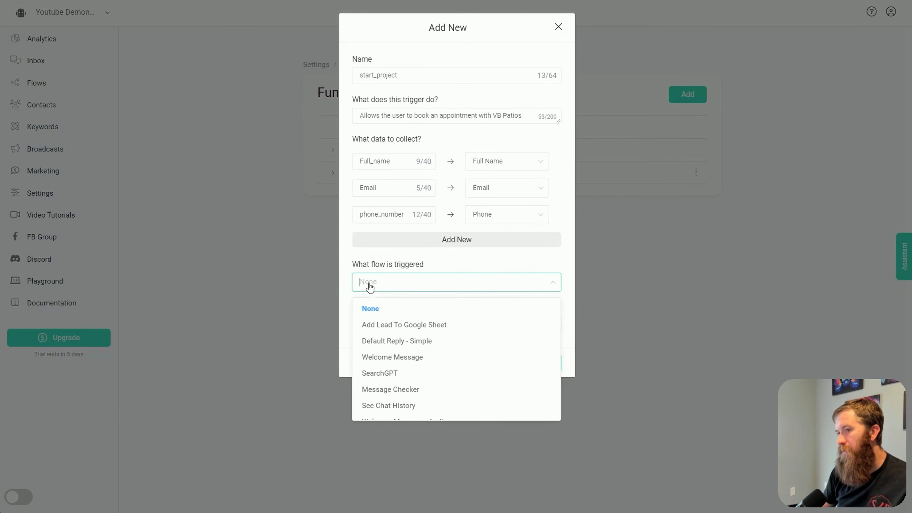
click(387, 327)
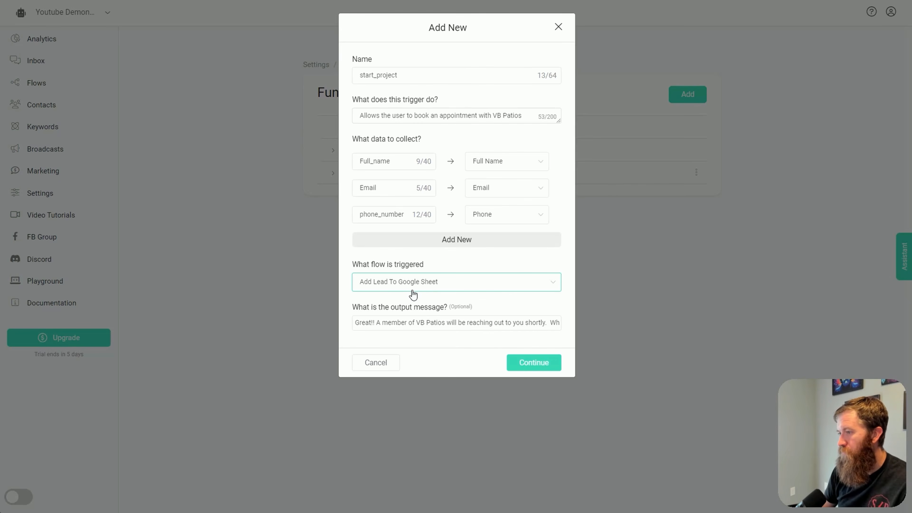
click(522, 371)
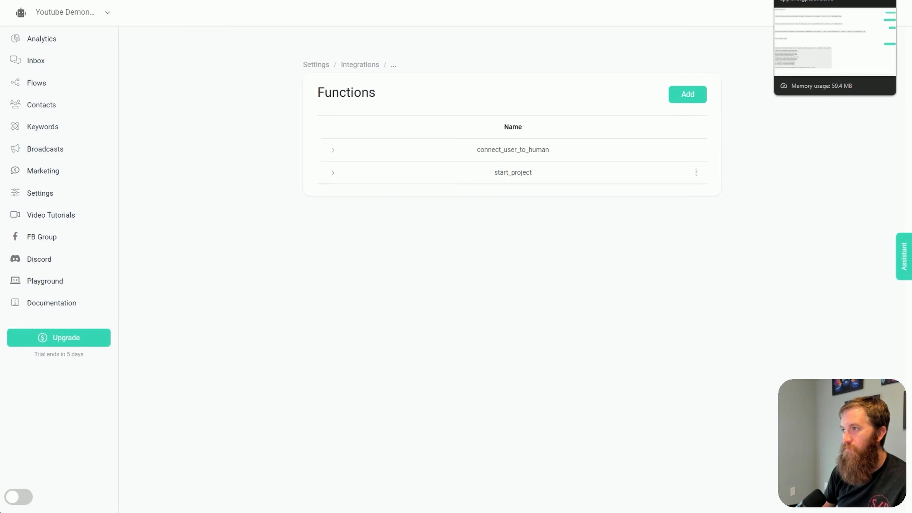
Switch to the webchat page, reload it and send the message "hi how are you doing today"
click(815, 0)
key(F5)
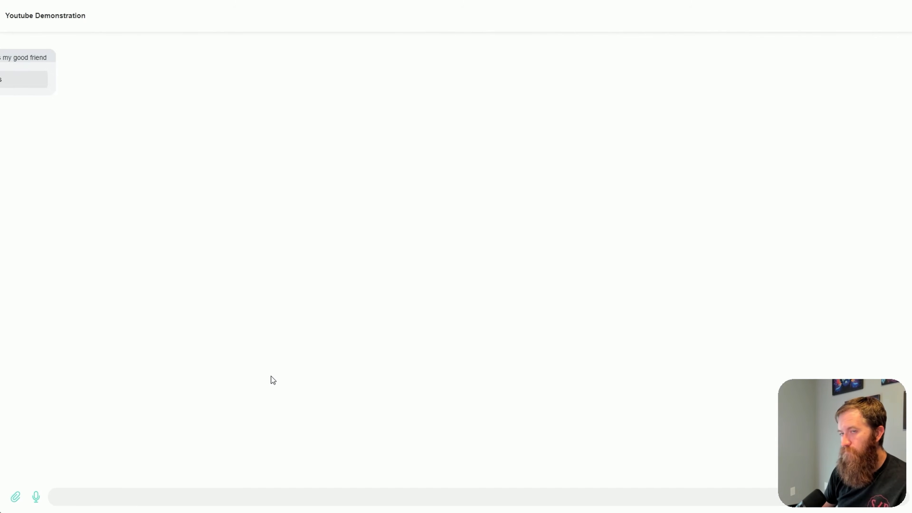
click(207, 497)
text(hi )
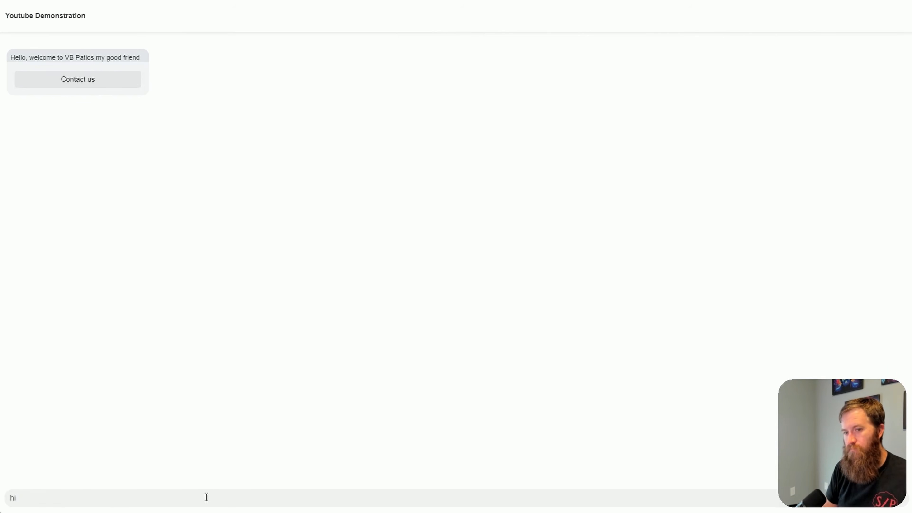
text(how are you doing today)
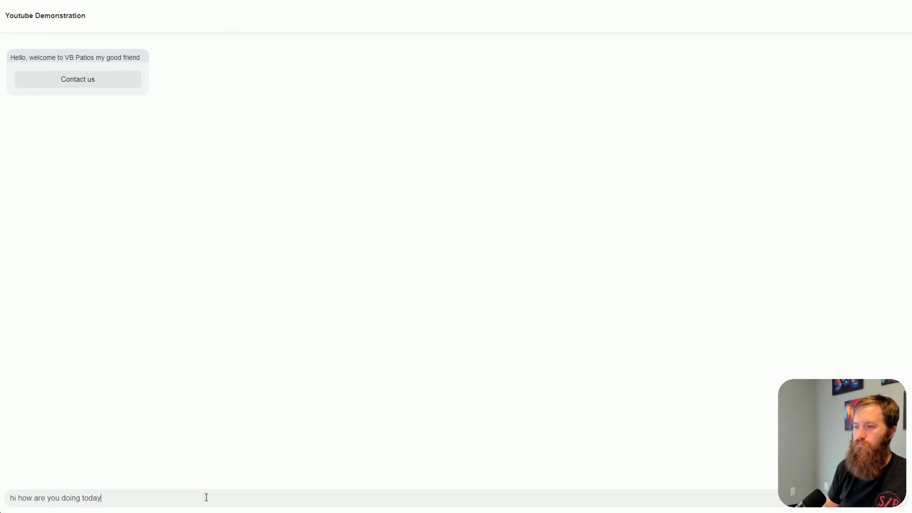
key(Return)
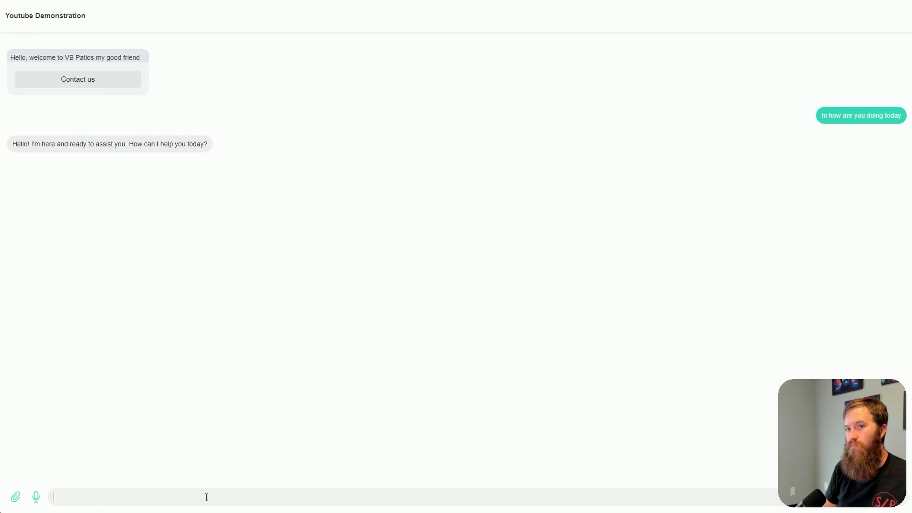
Send the chatbot the message "id like to start a project"
text(id)
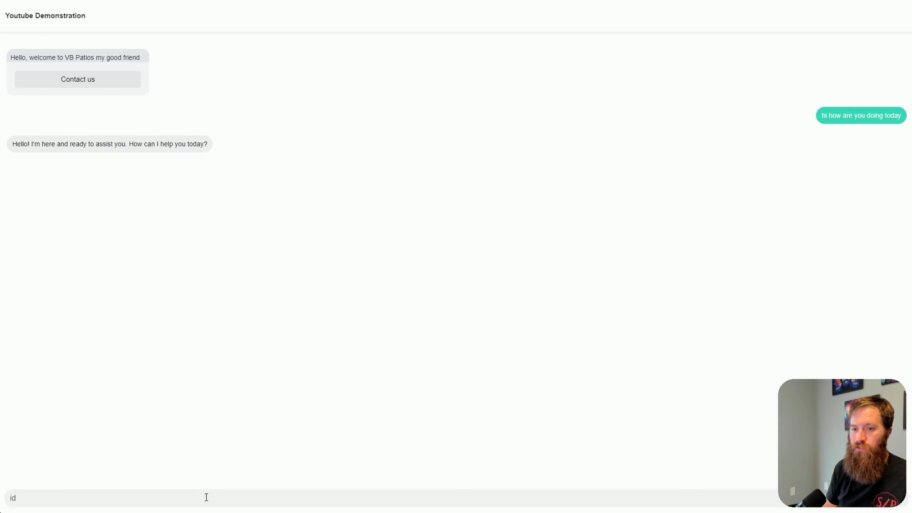
text( like to start a project)
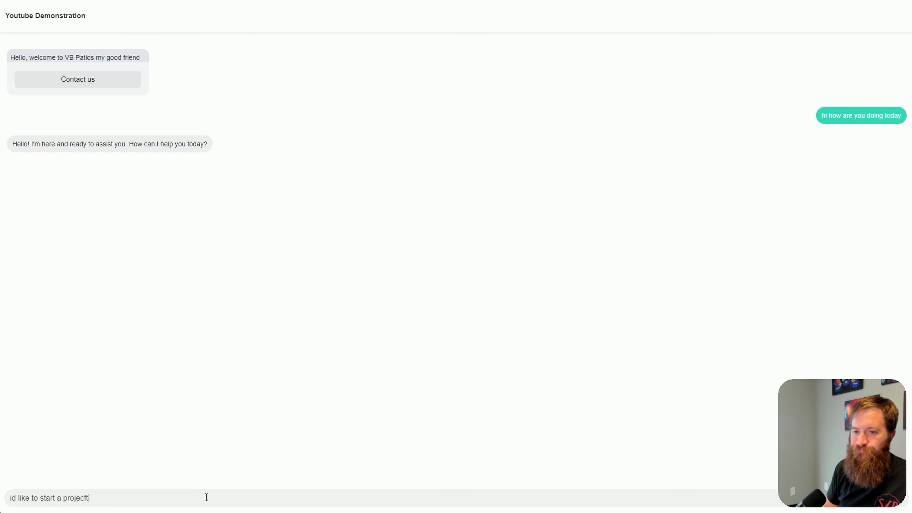
key(BackSpace)
text(t)
key(Return)
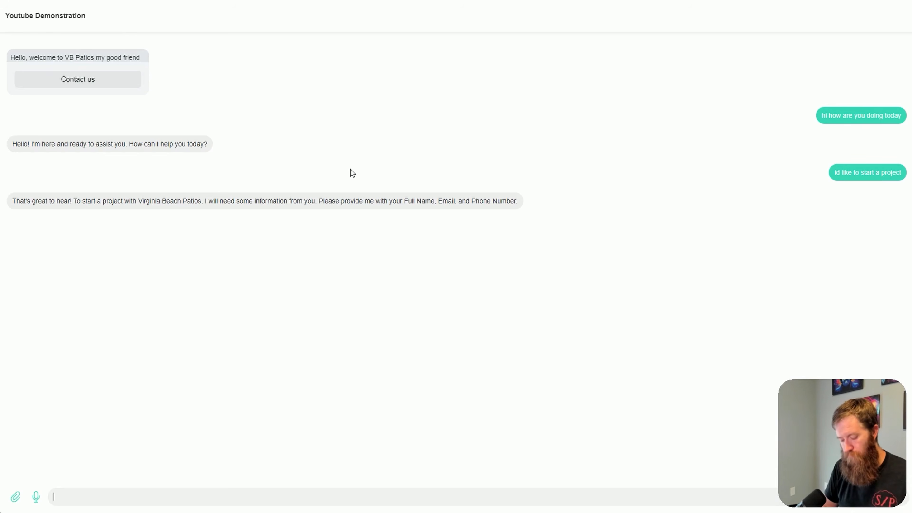
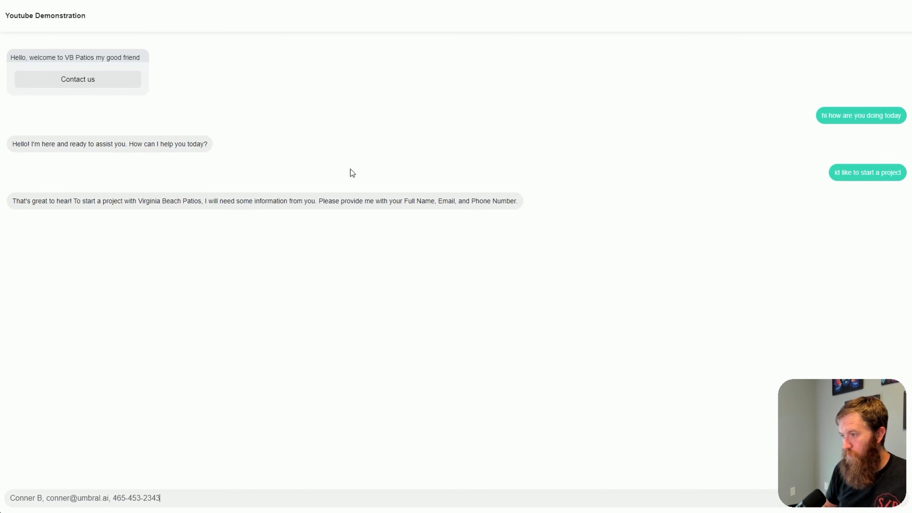
Send a test lead's full name, email and phone number in one comma-separated message, and read the chatbot's reply
key(Return)
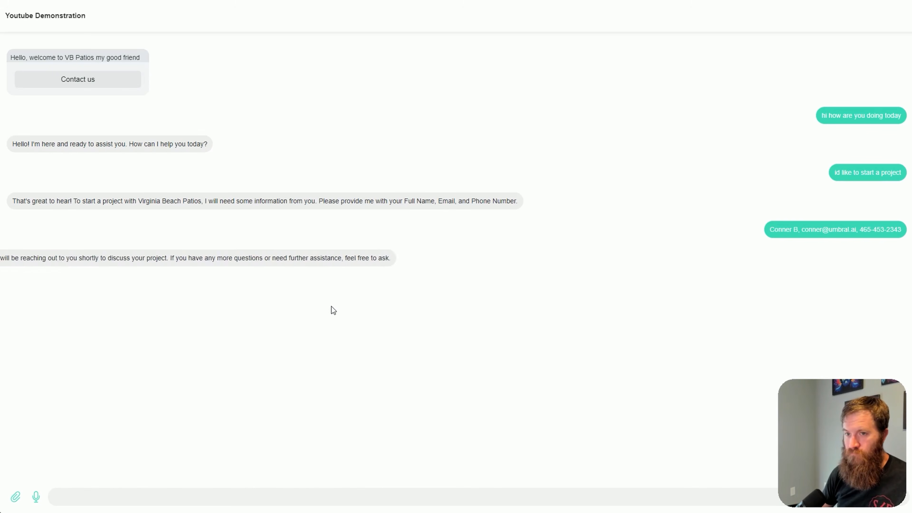
drag(116, 263, 472, 270)
click(526, 338)
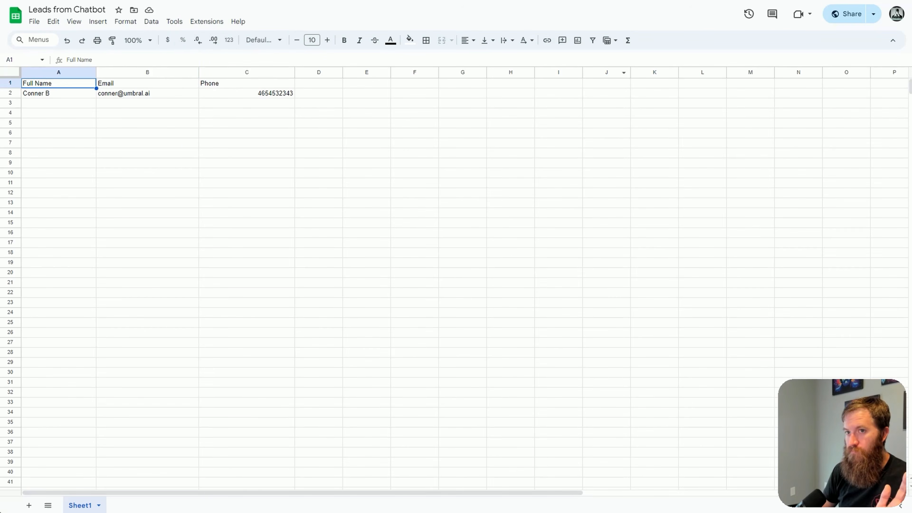
Switch to the Leads from Chatbot spreadsheet and check row 2 for the submitted lead's name, email and phone
click(186, 144)
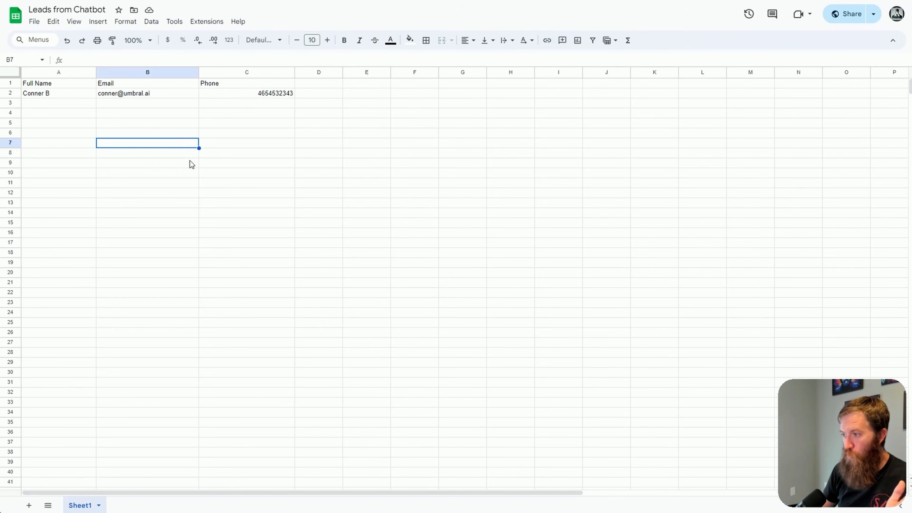
drag(61, 92, 207, 90)
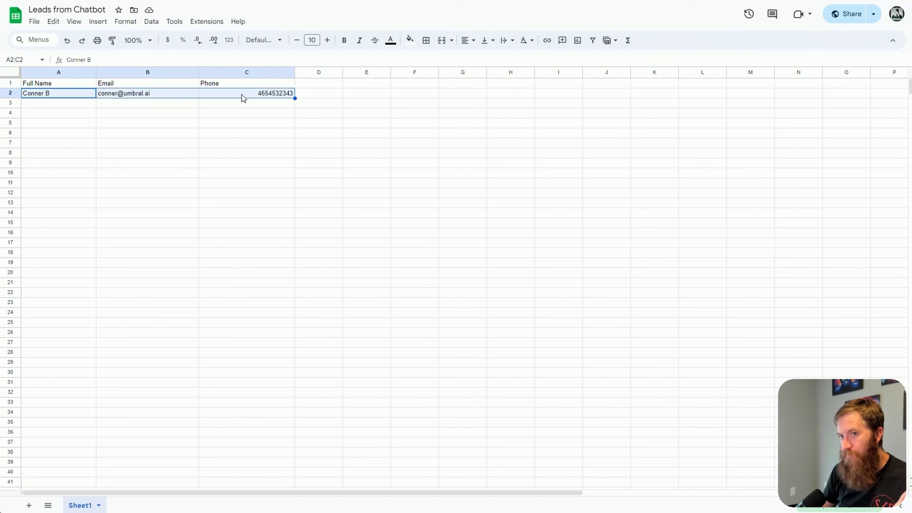
click(242, 121)
drag(77, 92, 223, 93)
click(234, 113)
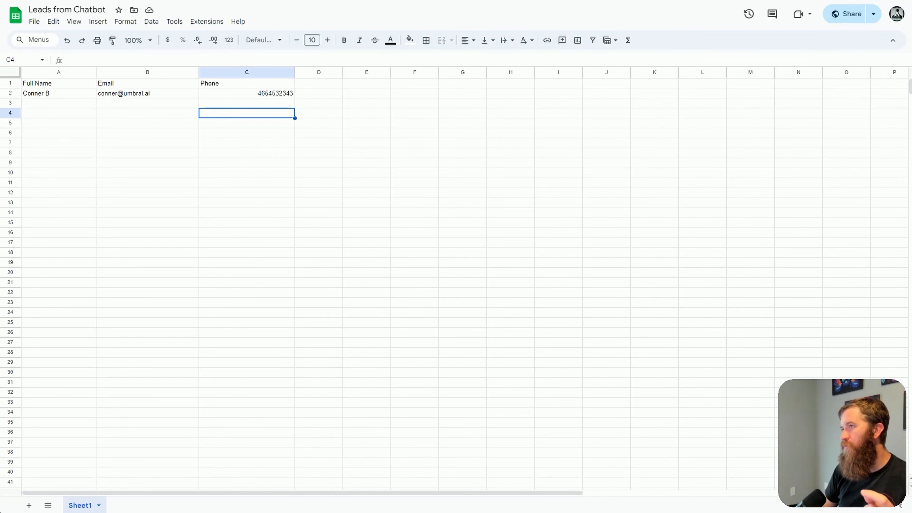
Return to the webchat page and ask the chatbot "what services do you provide again"
click(802, 0)
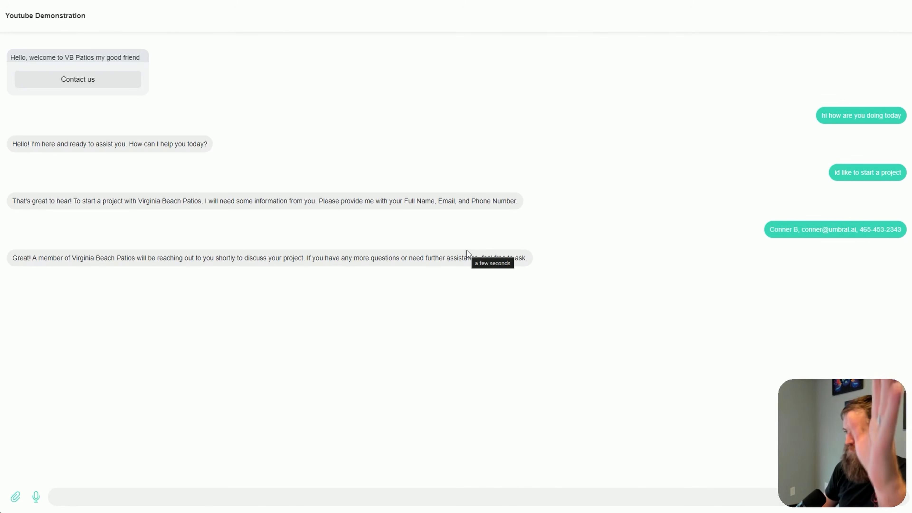
click(351, 497)
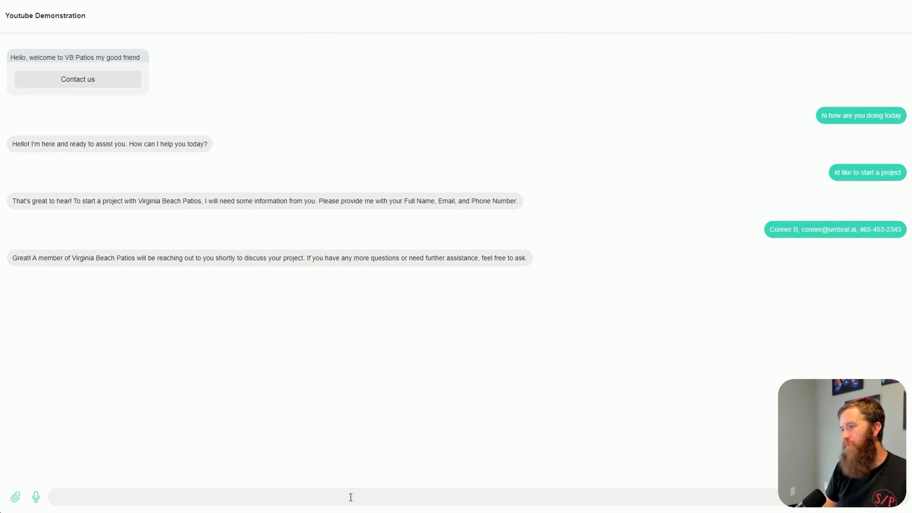
text(what services do)
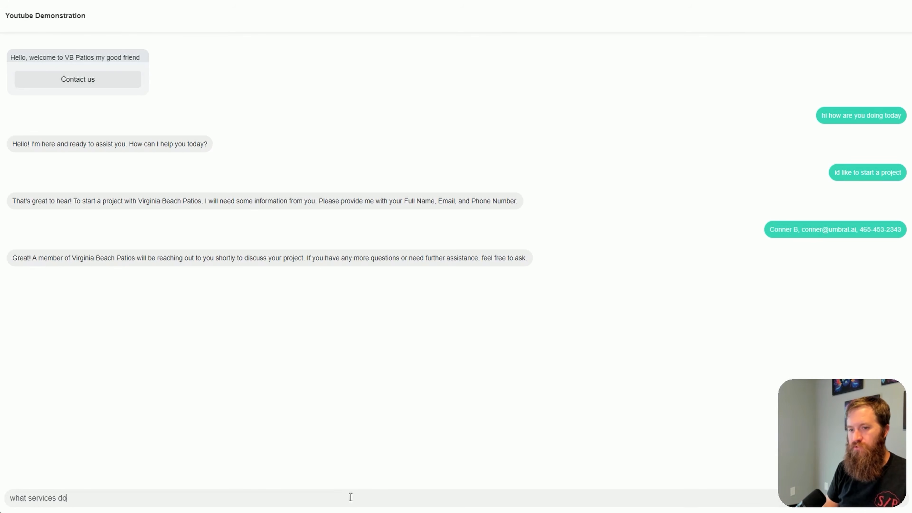
text( you provide again)
key(Return)
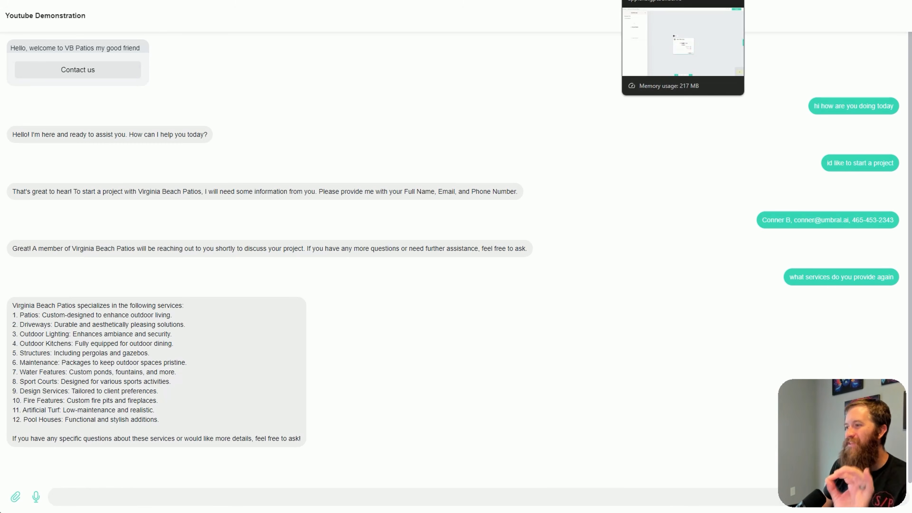
Switch to the chatbot builder's channel settings and examine the Web Chatbot, Facebook Messenger, WhatsApp and SMS connection options
click(682, 0)
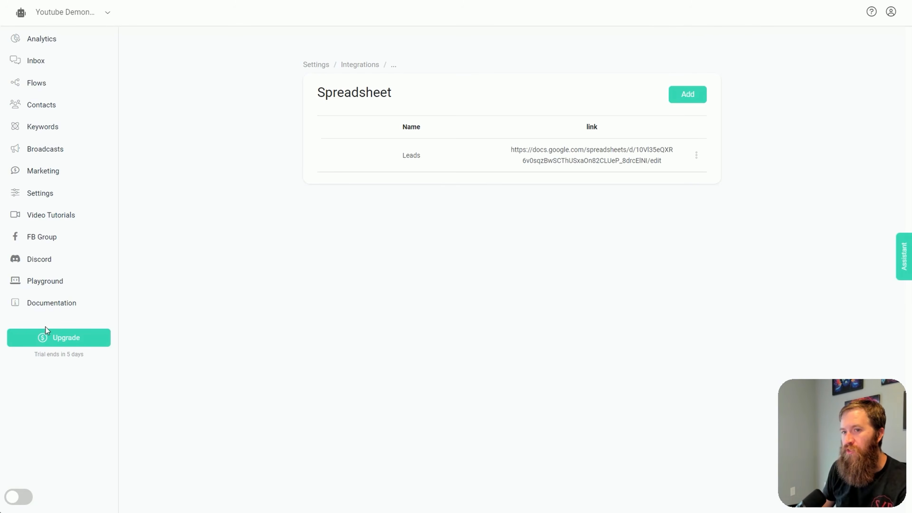
click(47, 197)
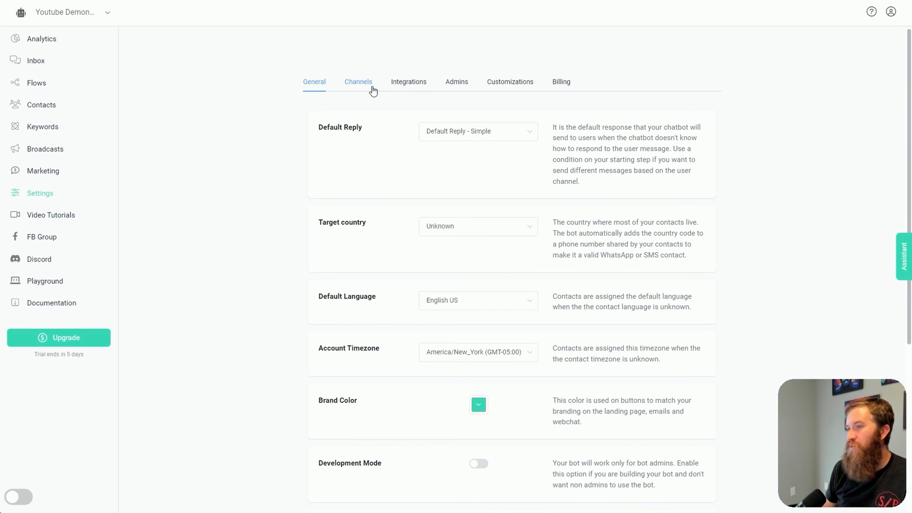
click(373, 89)
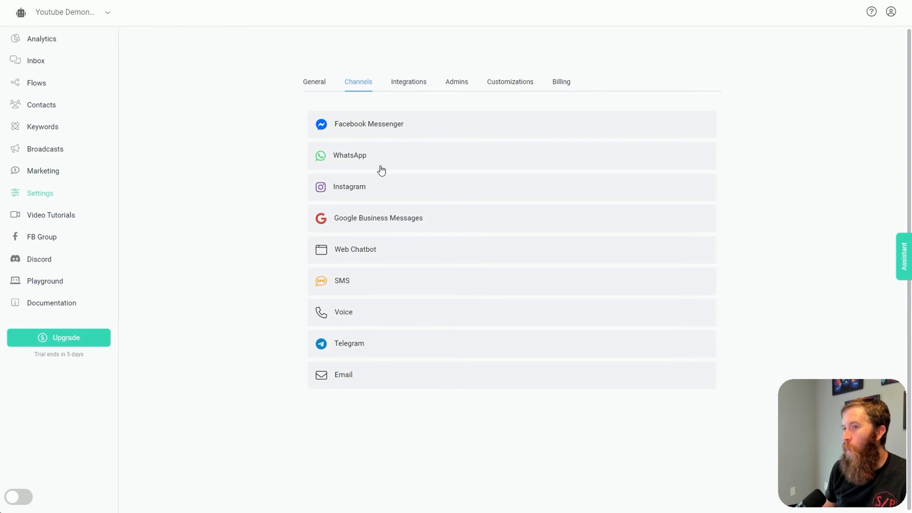
click(373, 251)
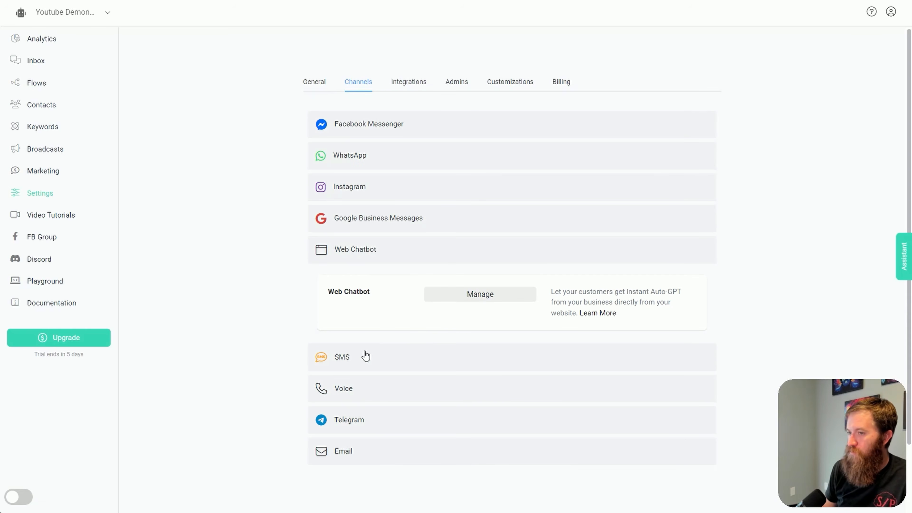
click(374, 134)
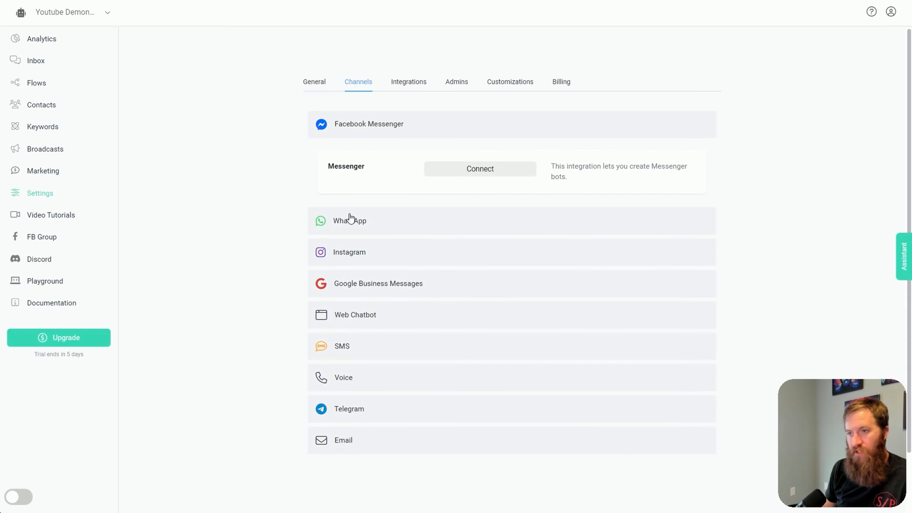
click(347, 230)
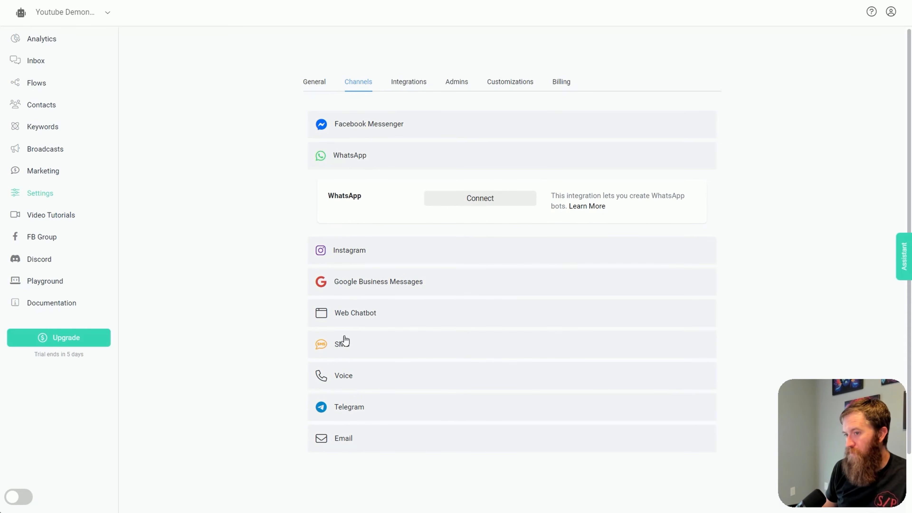
click(345, 350)
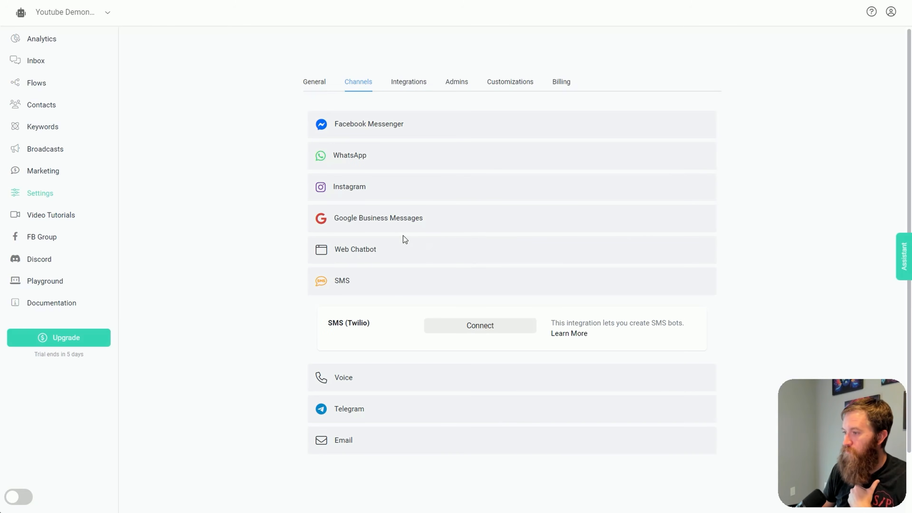
scroll(211, 188, down, 2)
scroll(201, 289, up, 2)
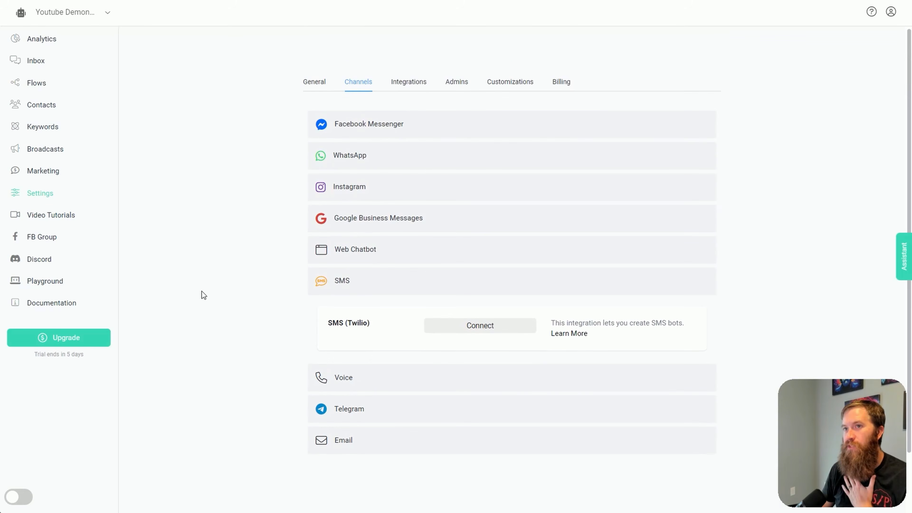